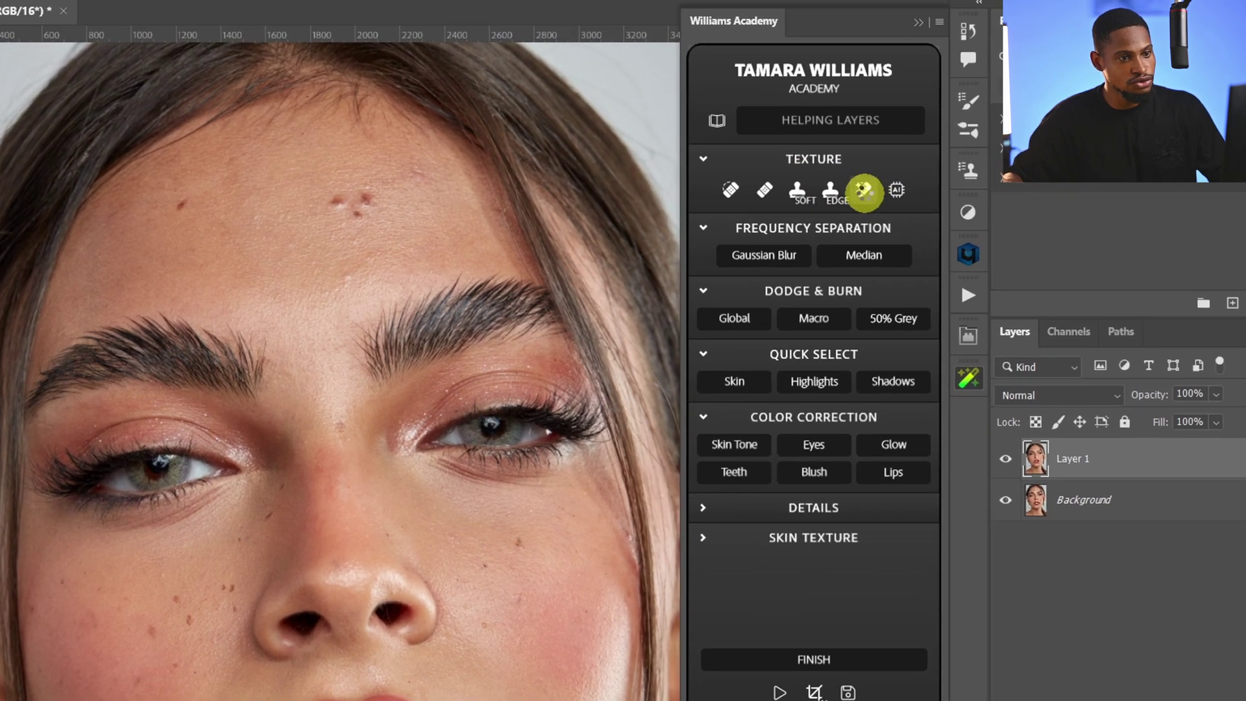
- Remove the blemishes on the forehead and between the brows with the Remove tool on a new Texture adjustments layer
left_click(864, 190)
key("ctrl")
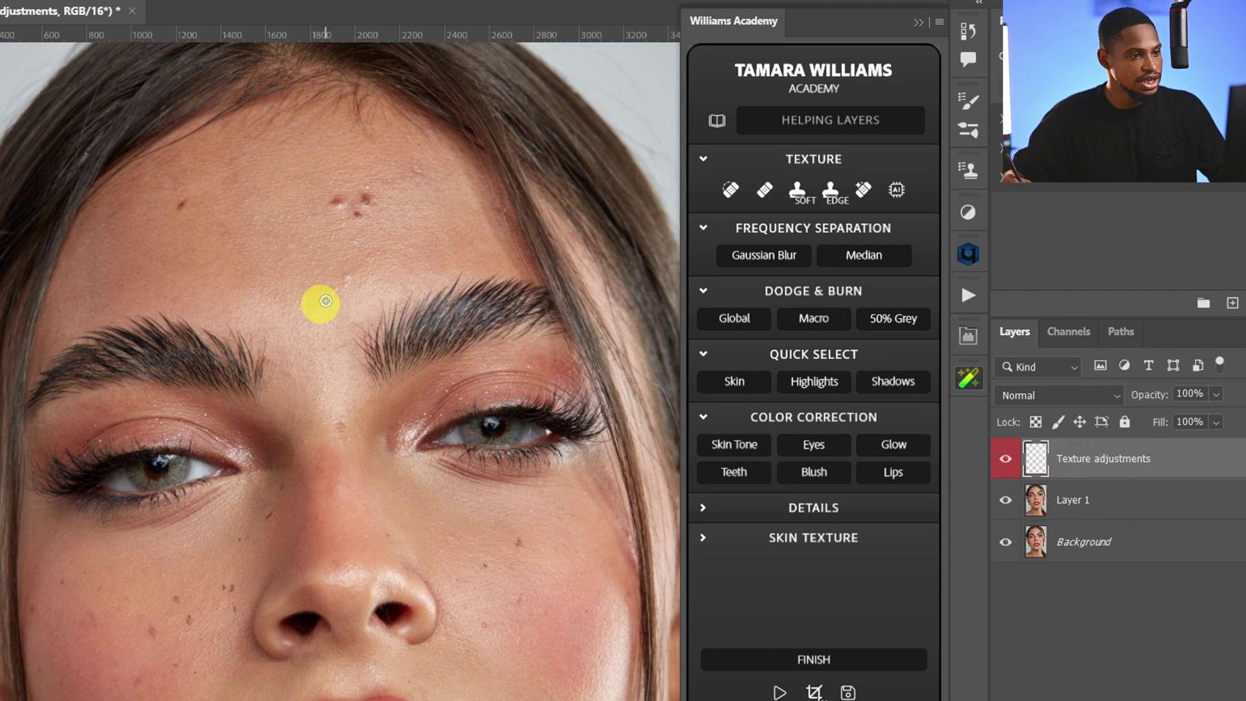
mouse_move(359, 211)
left_mouse_down()
mouse_move(392, 208)
mouse_move(340, 202)
mouse_move(351, 202)
left_mouse_up()
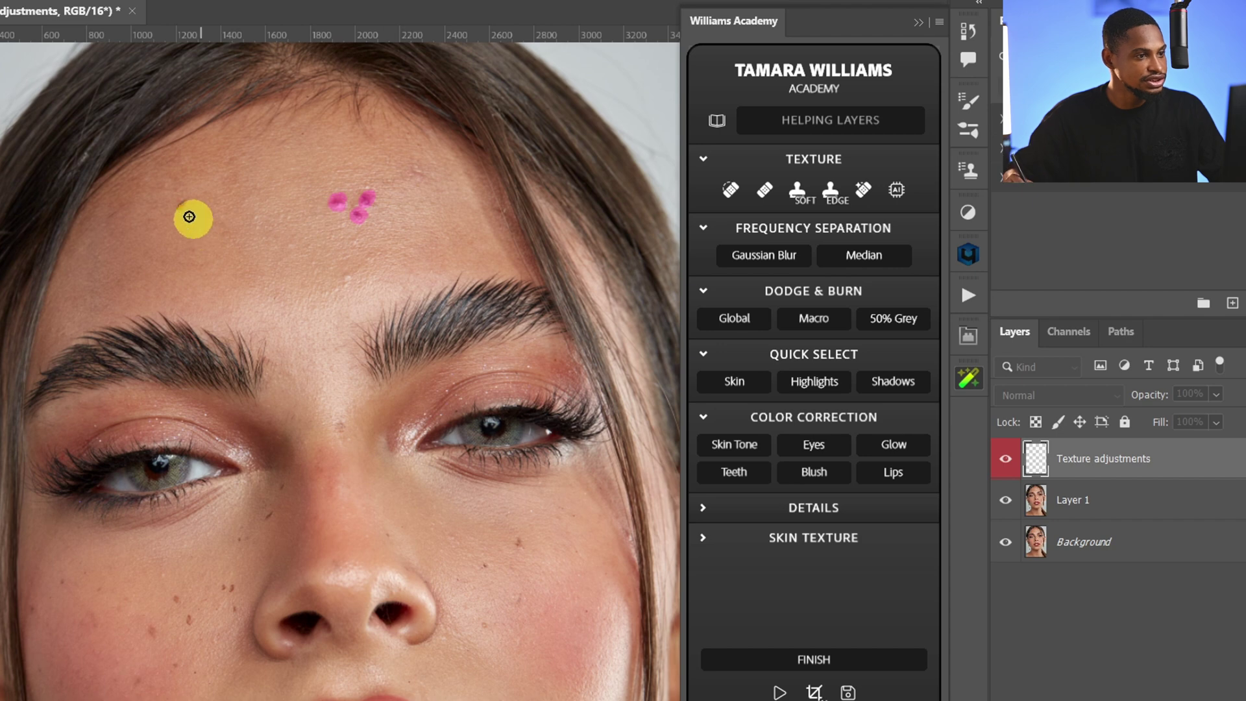
left_click(182, 200)
left_click(467, 275)
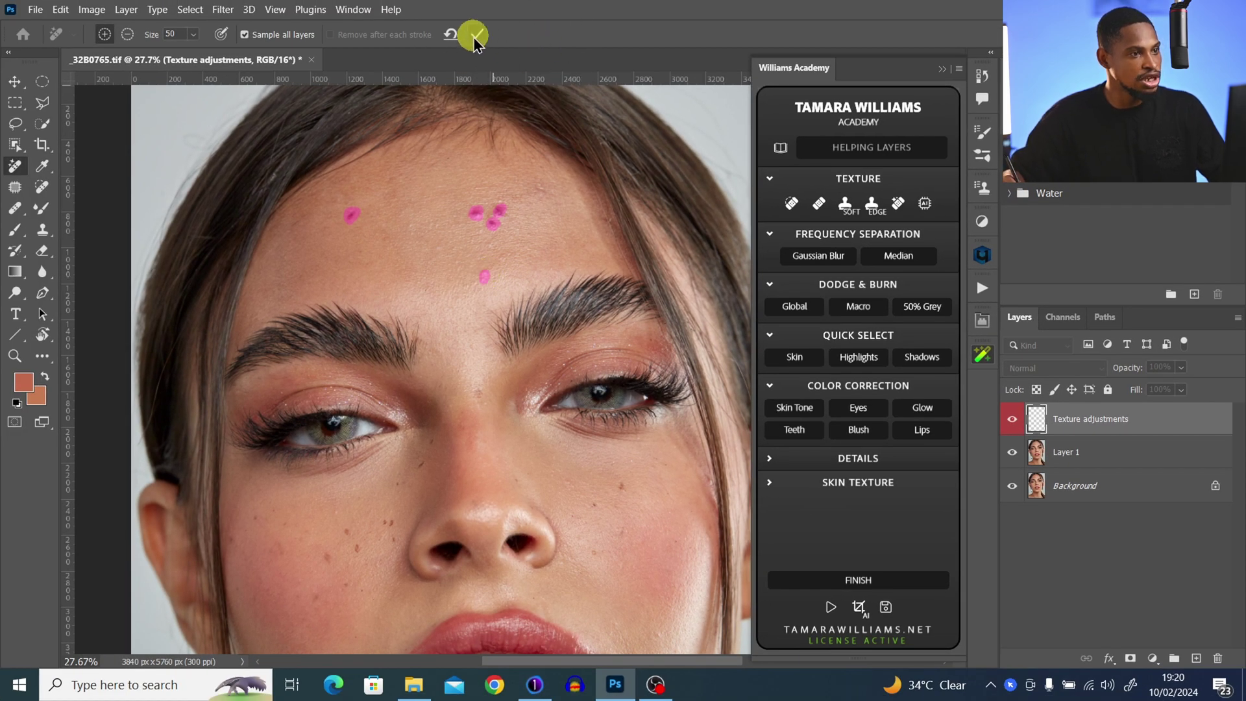
left_click(477, 35)
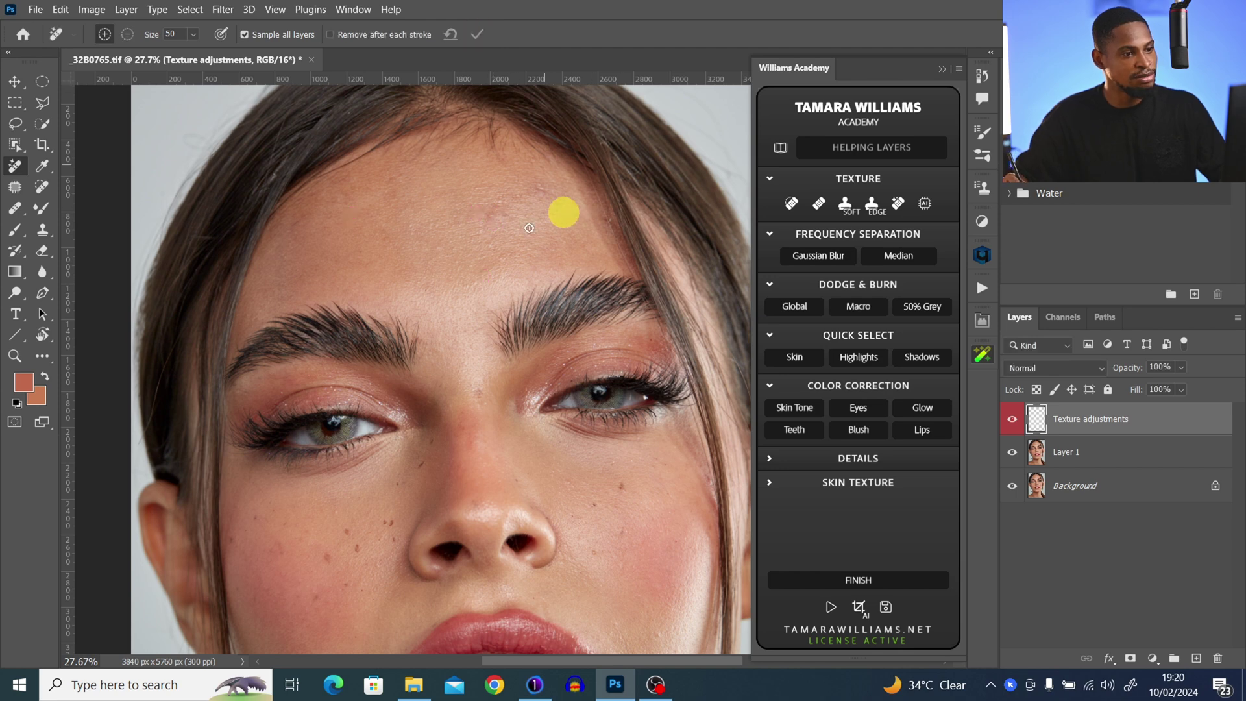
- Add two more Texture adjustments layers, one for spot healing and one for clone stamping
left_click(792, 203)
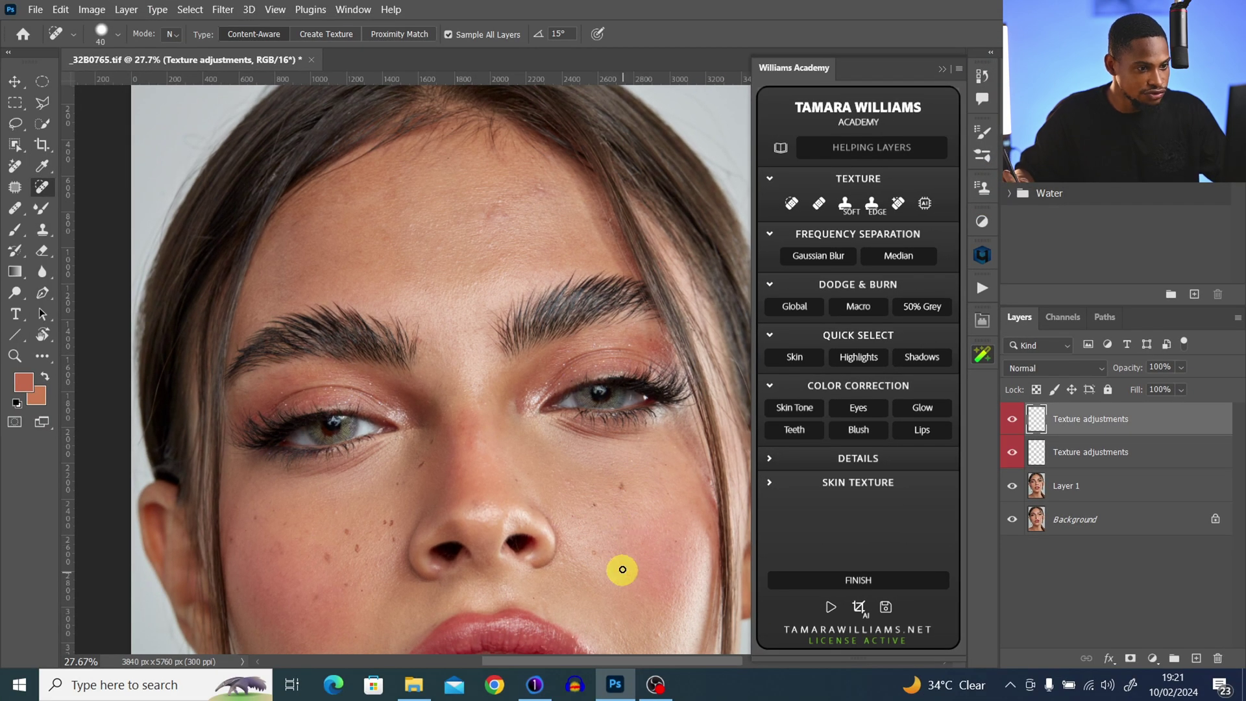
left_click_drag(639, 552, 584, 408)
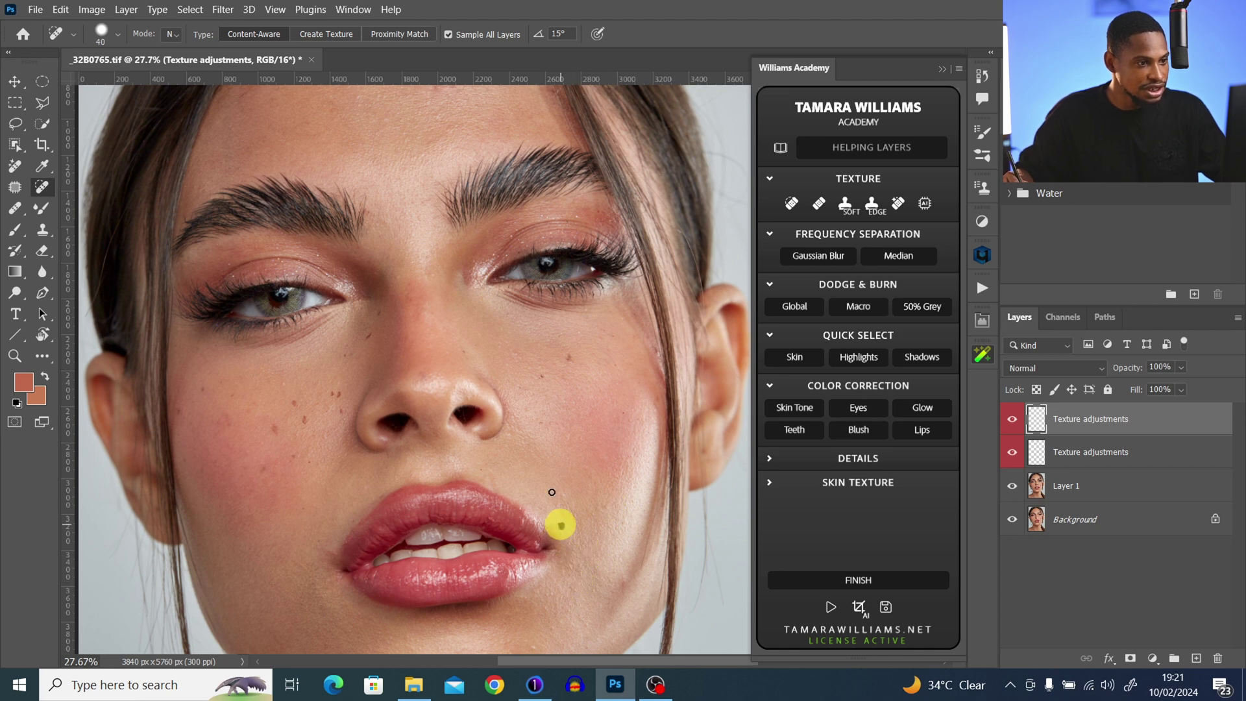
left_click(820, 202)
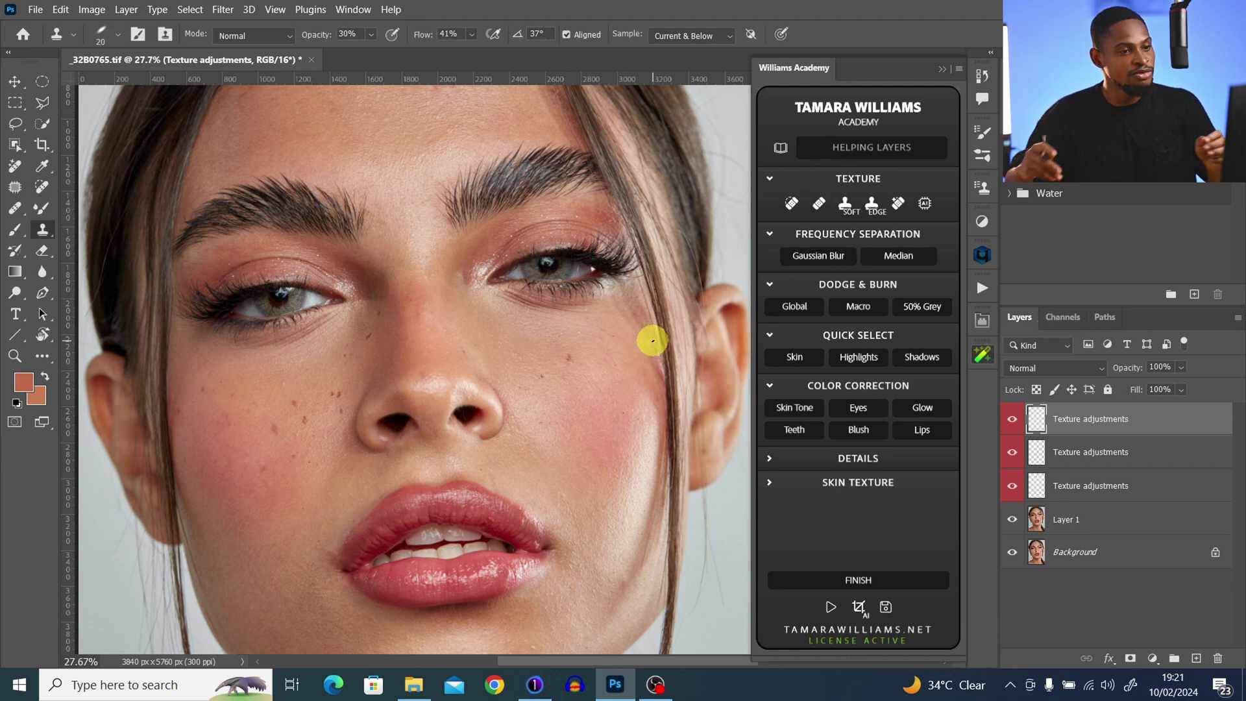
- Create a frequency separation group based on Gaussian Blur
left_click(837, 253)
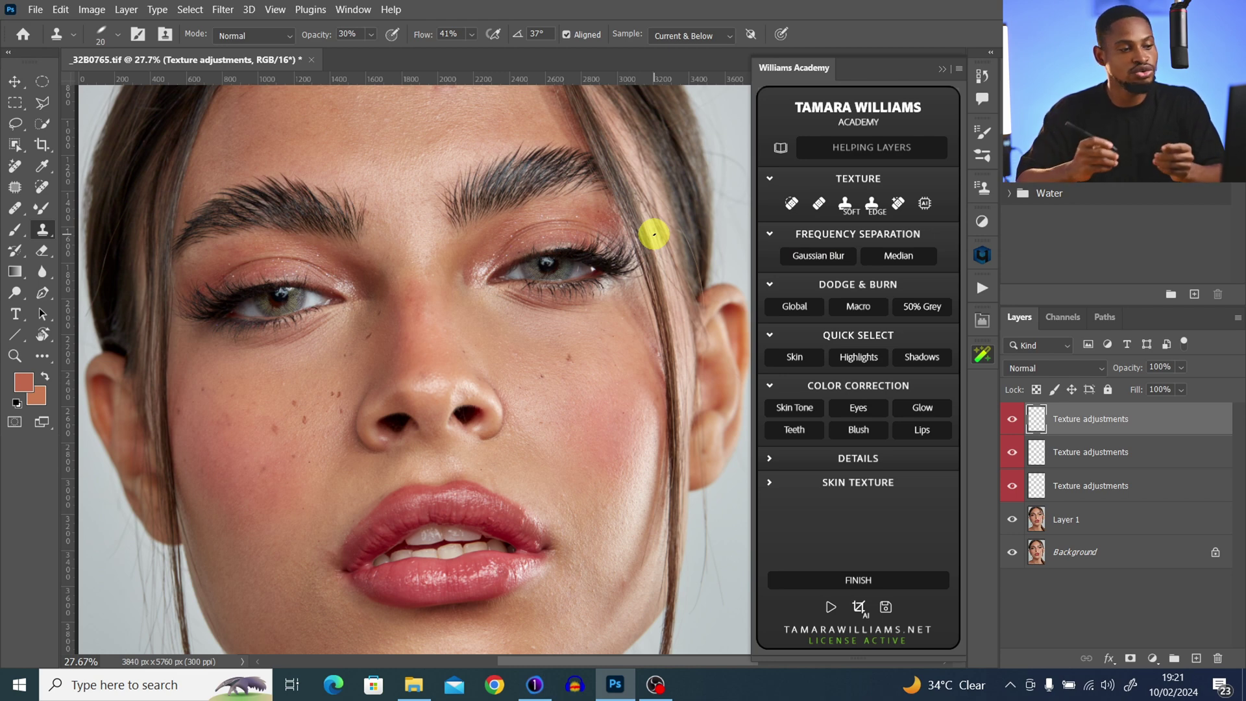
left_click(808, 254)
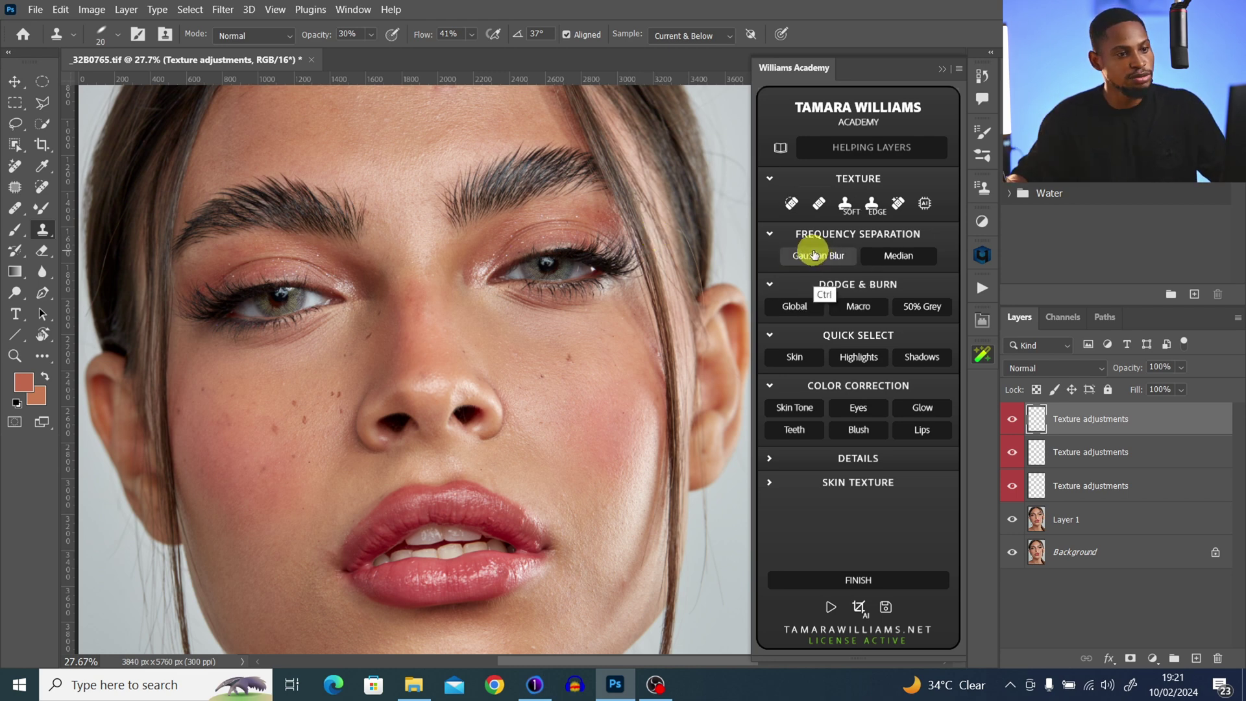
left_click(809, 258)
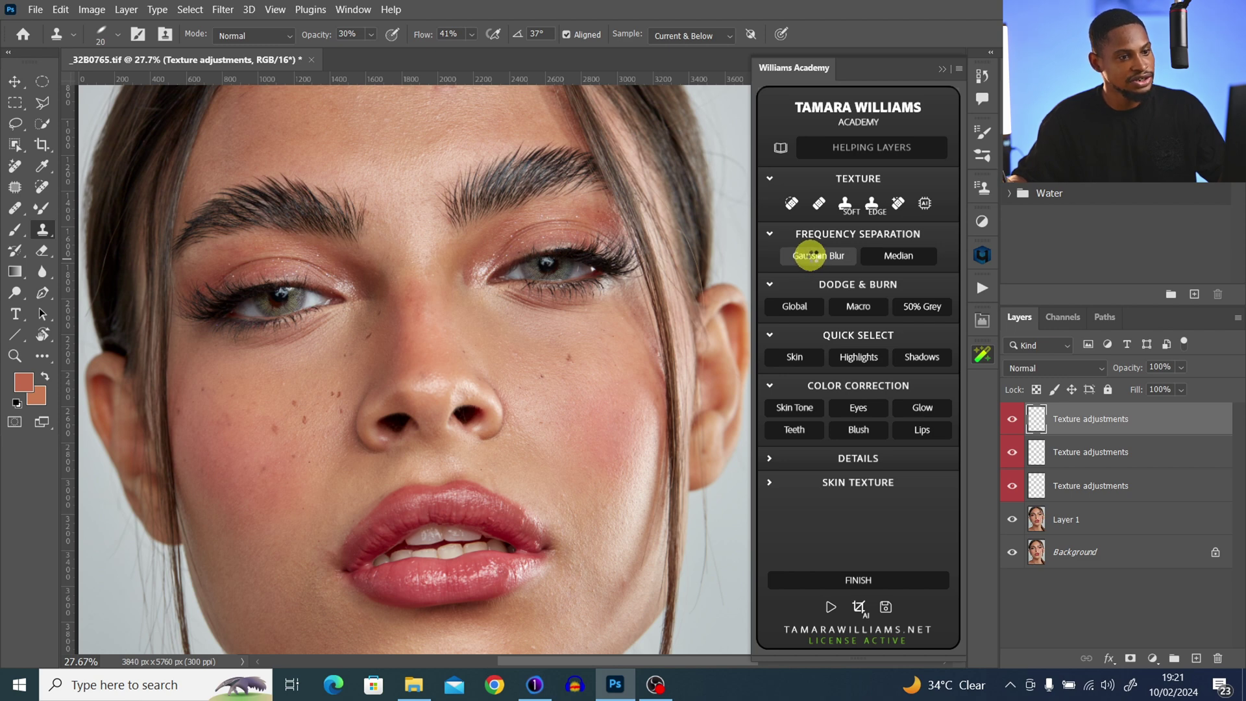
left_click(810, 255)
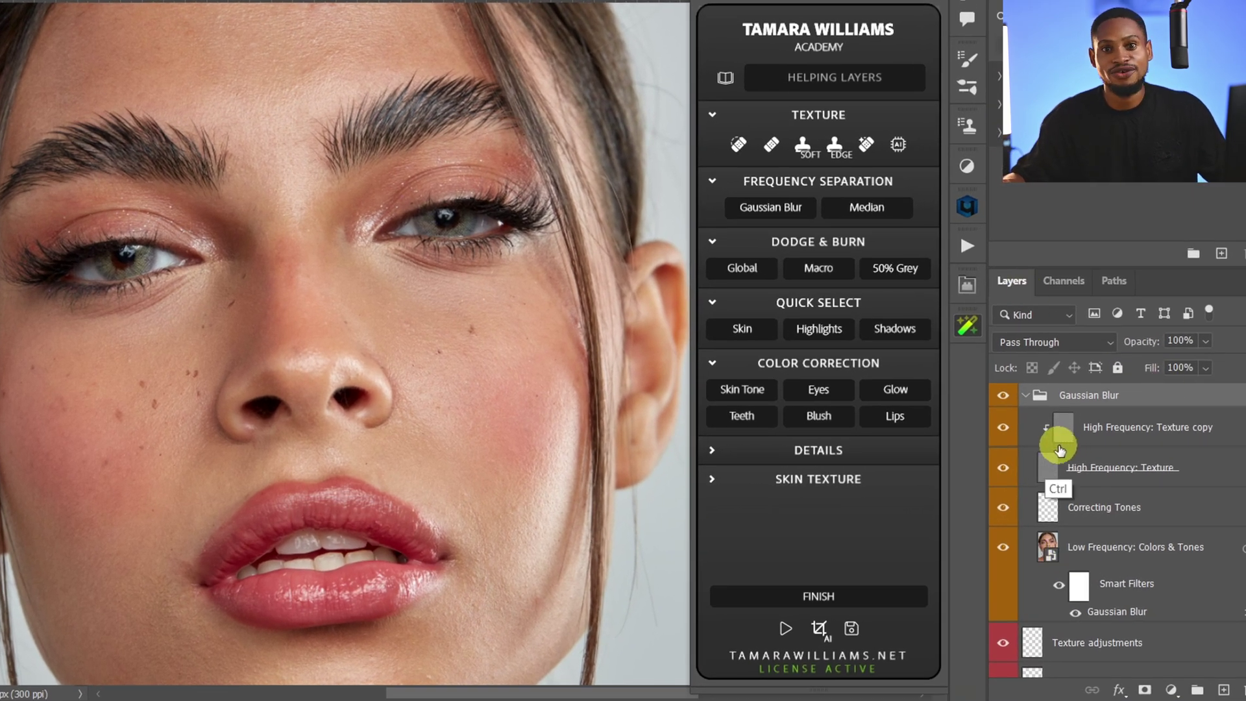
key("ctrl")
key("ctrl")
key("ctrl")
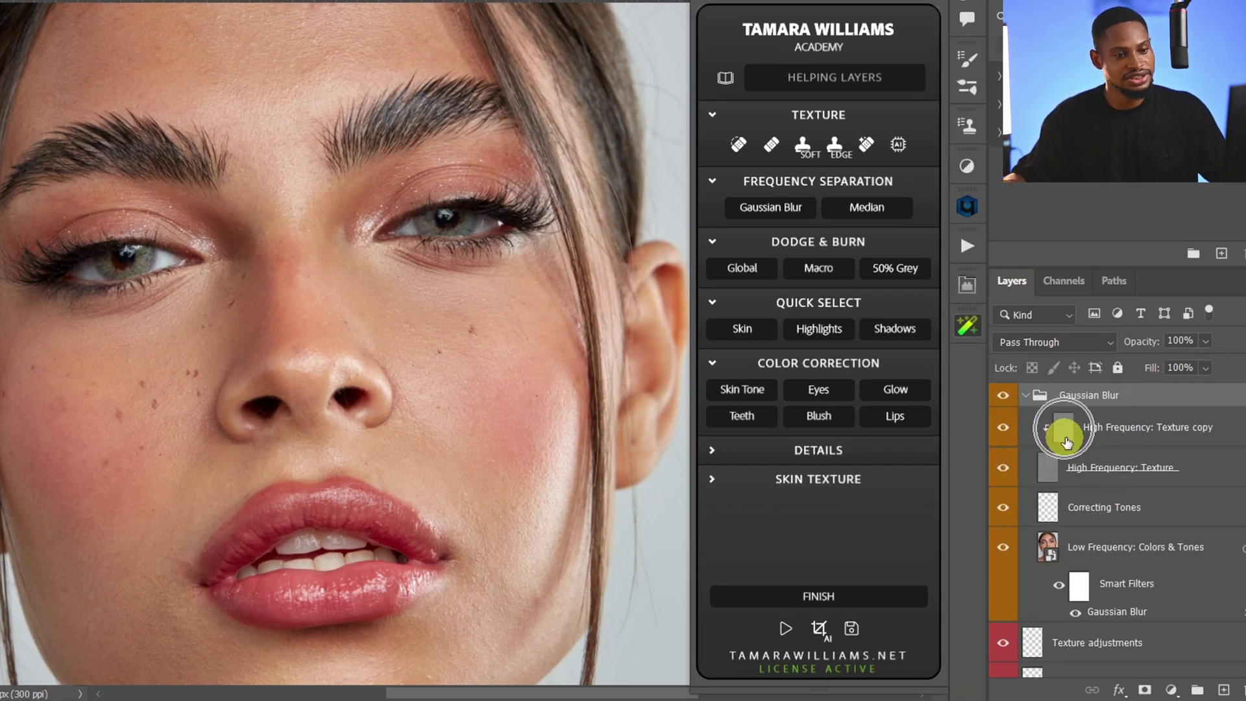
- Select the High Frequency: Texture copy layer and set up the Clone Stamp with a 30 px brush for the cheek
left_click(1059, 432)
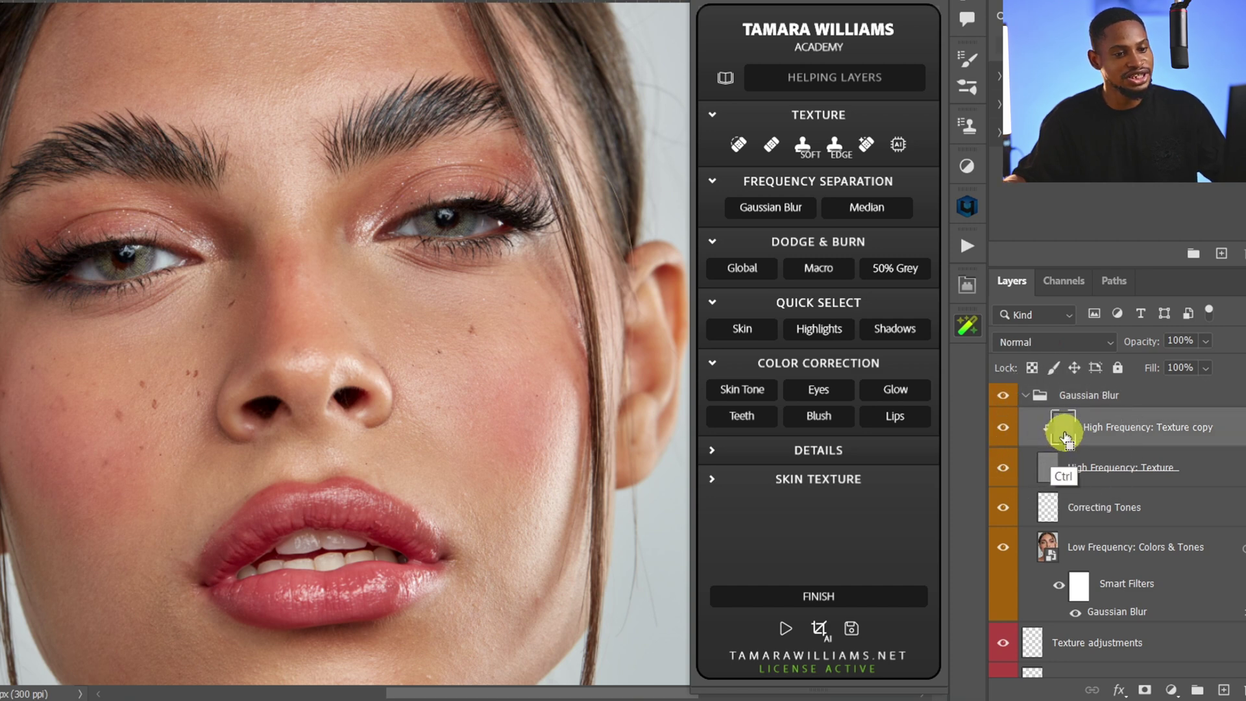
key("ctrl")
key("ctrl")
left_click(40, 234)
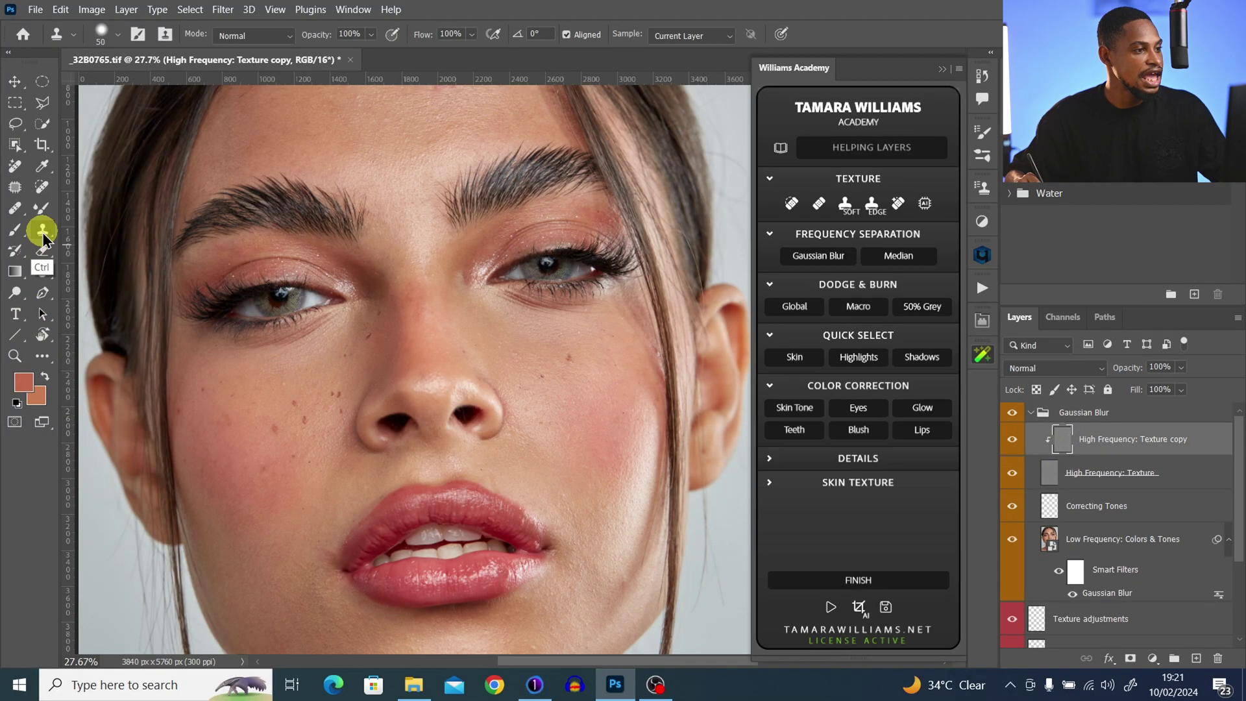
key("z")
mouse_move(595, 337)
left_mouse_down()
mouse_move(629, 323)
mouse_move(607, 327)
left_mouse_up()
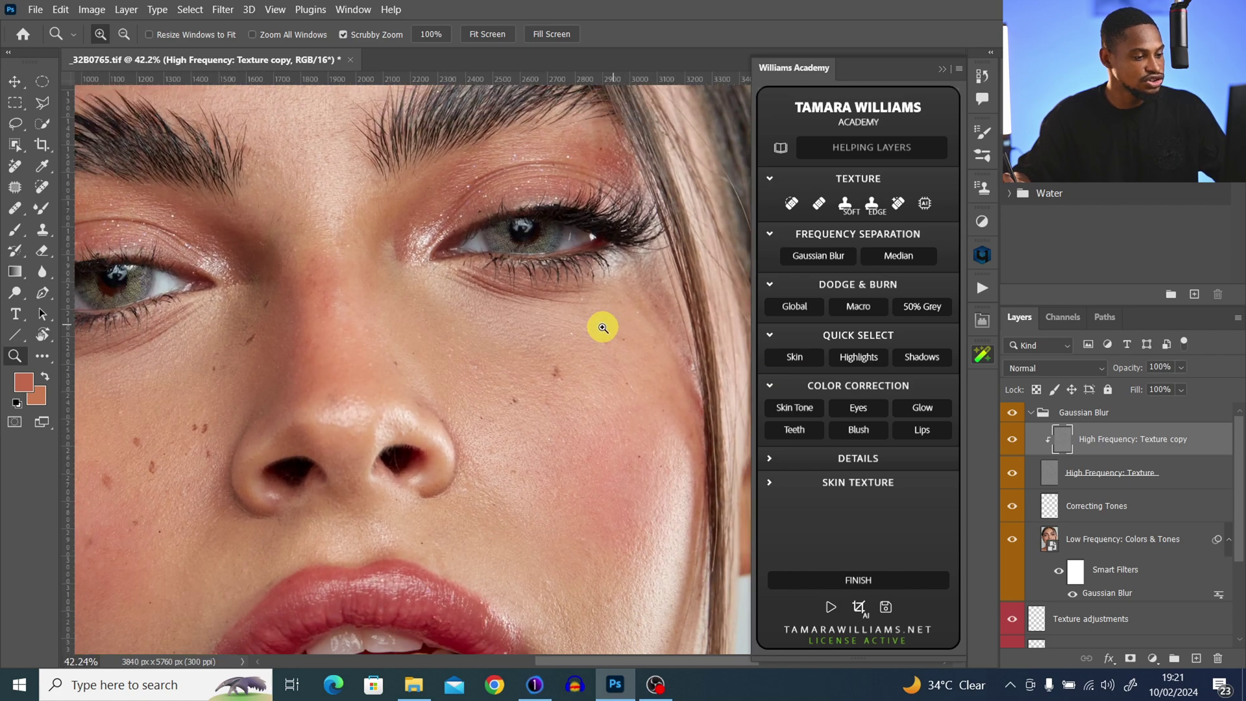
key("s")
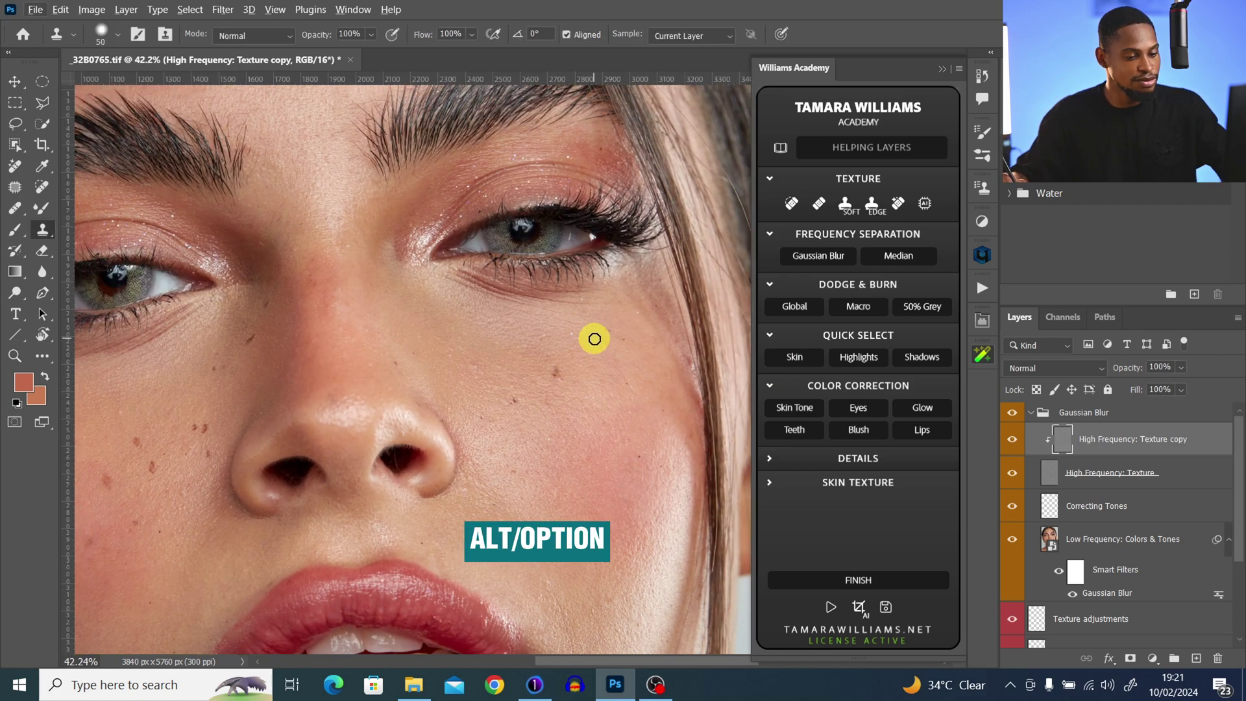
key("bracketleft")
key("bracketleft")
key("bracketleft")
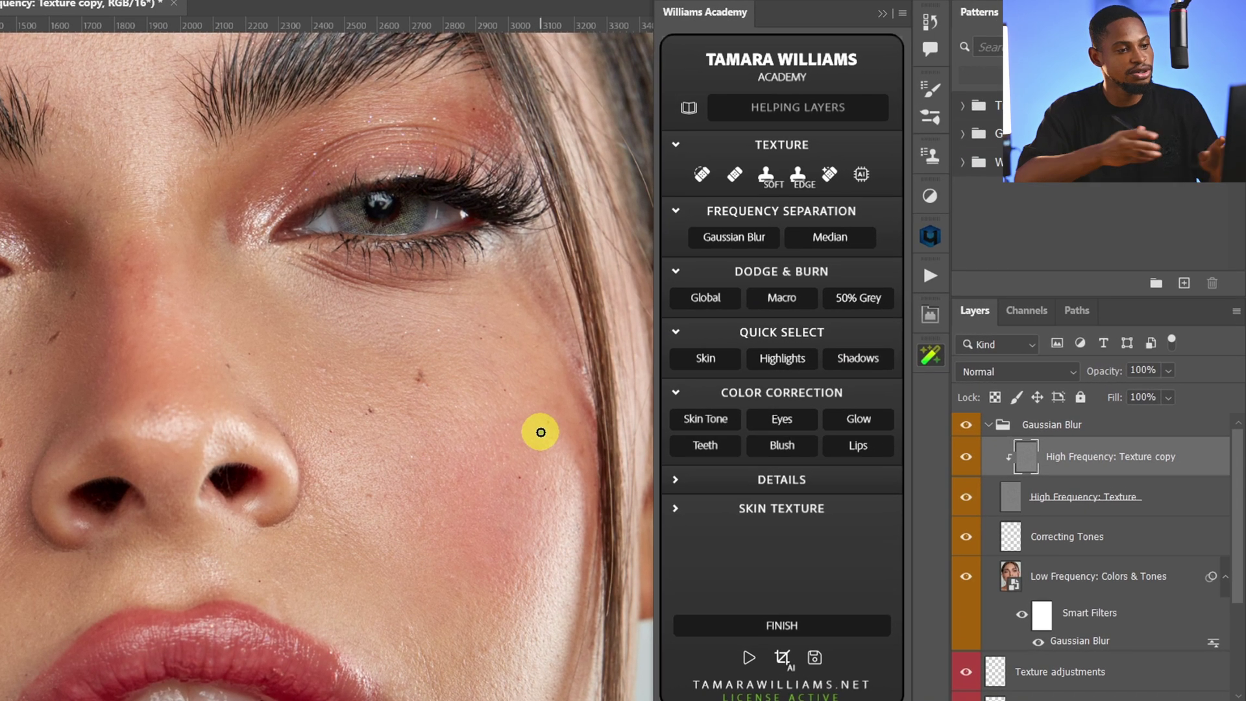
- Clone clean skin texture over the uneven area of the cheek below the eye on the High Frequency: Texture copy layer
left_click(1023, 464)
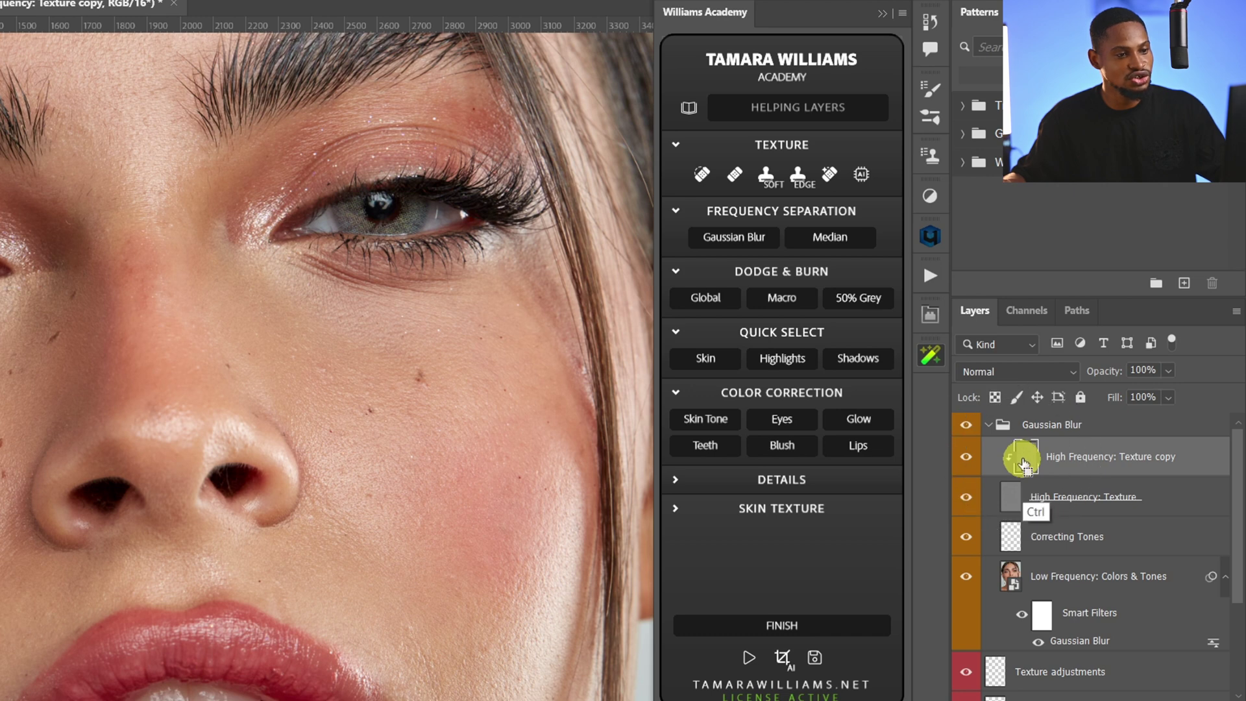
key("ctrl")
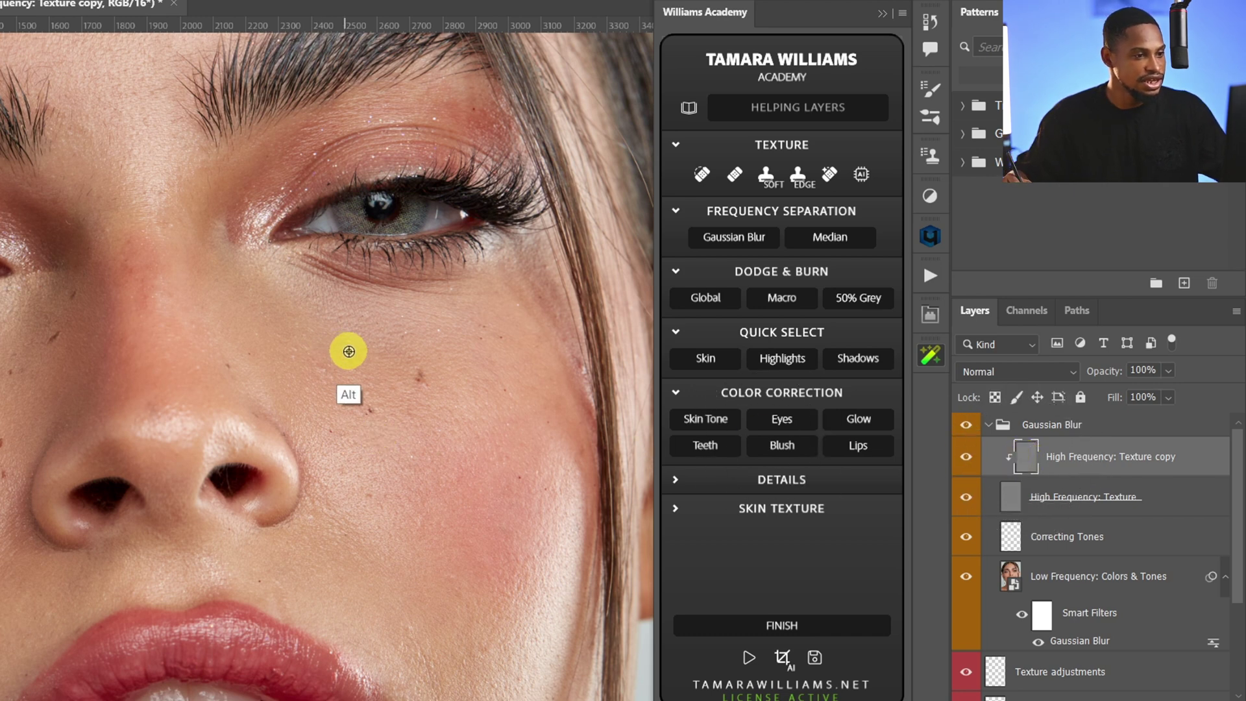
mouse_move(323, 370)
left_mouse_down()
mouse_move(357, 368)
mouse_move(311, 361)
left_mouse_up()
left_click(358, 370, "alt")
left_click(460, 325, "alt")
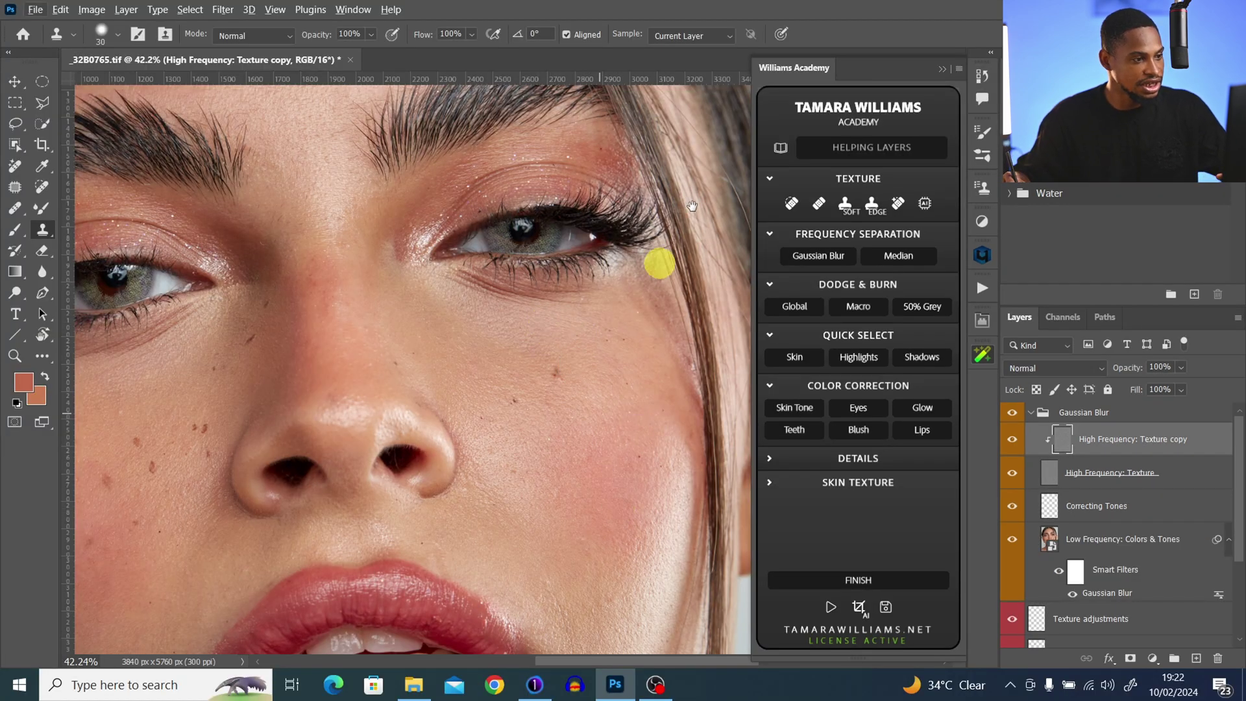
- Clone smooth skin texture over the rough patches beside the mouth and along the chin and lower cheek
left_click_drag(618, 510, 692, 205)
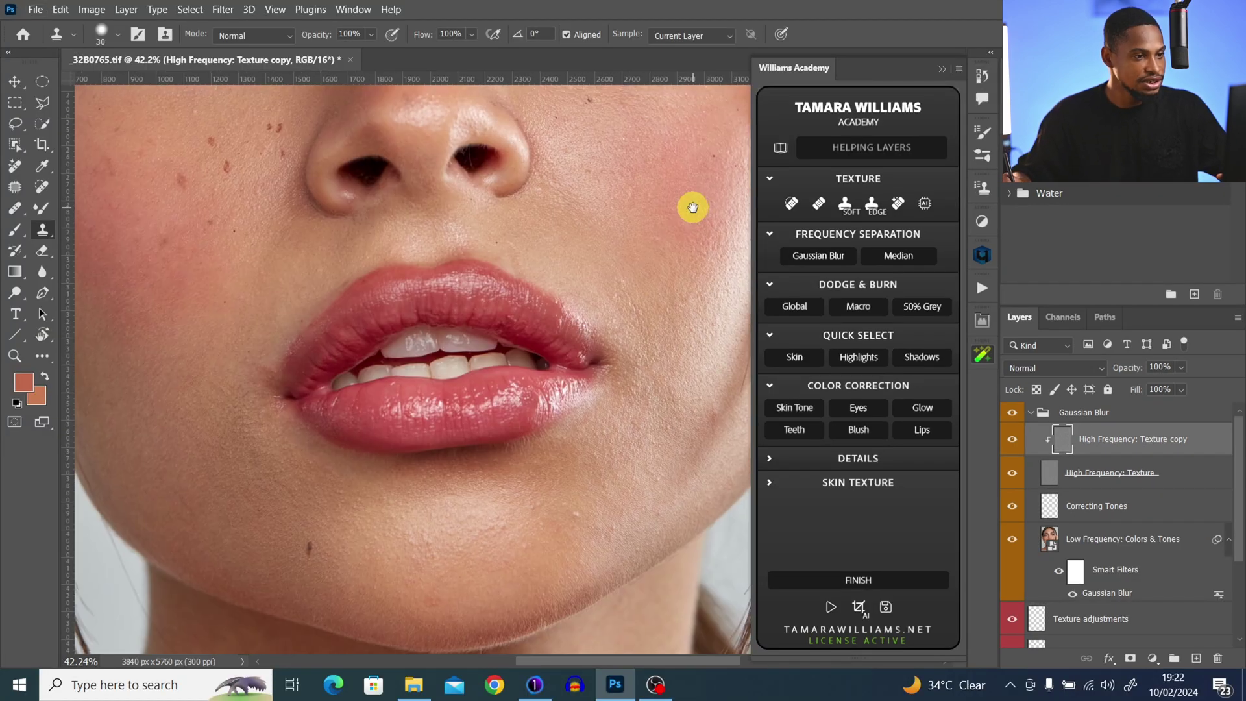
left_click(565, 517, "alt")
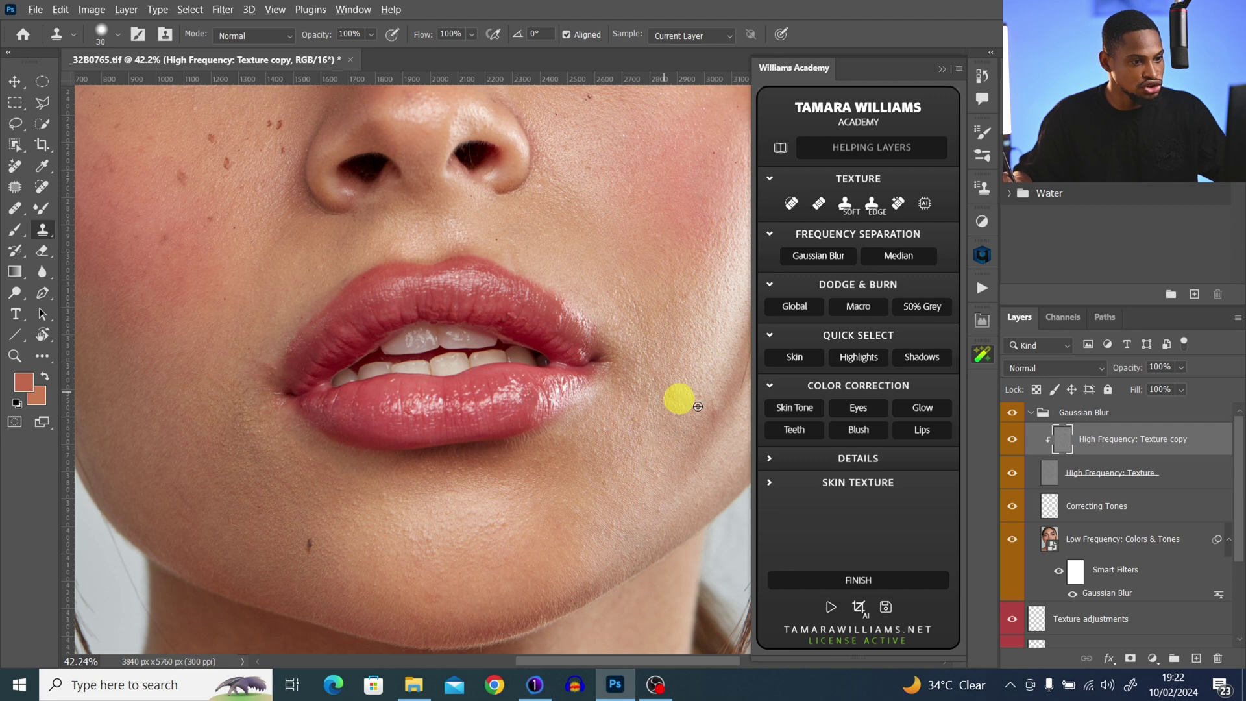
scroll(581, 417, "right", 3)
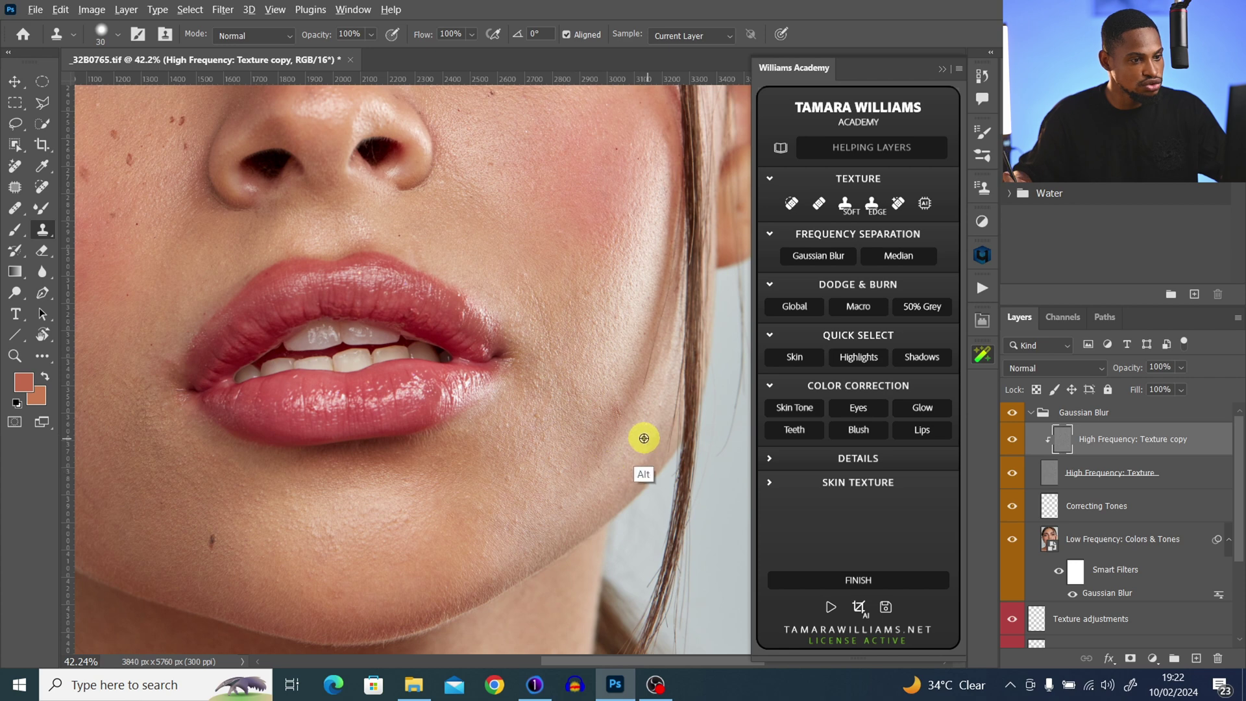
left_click(547, 458, "alt")
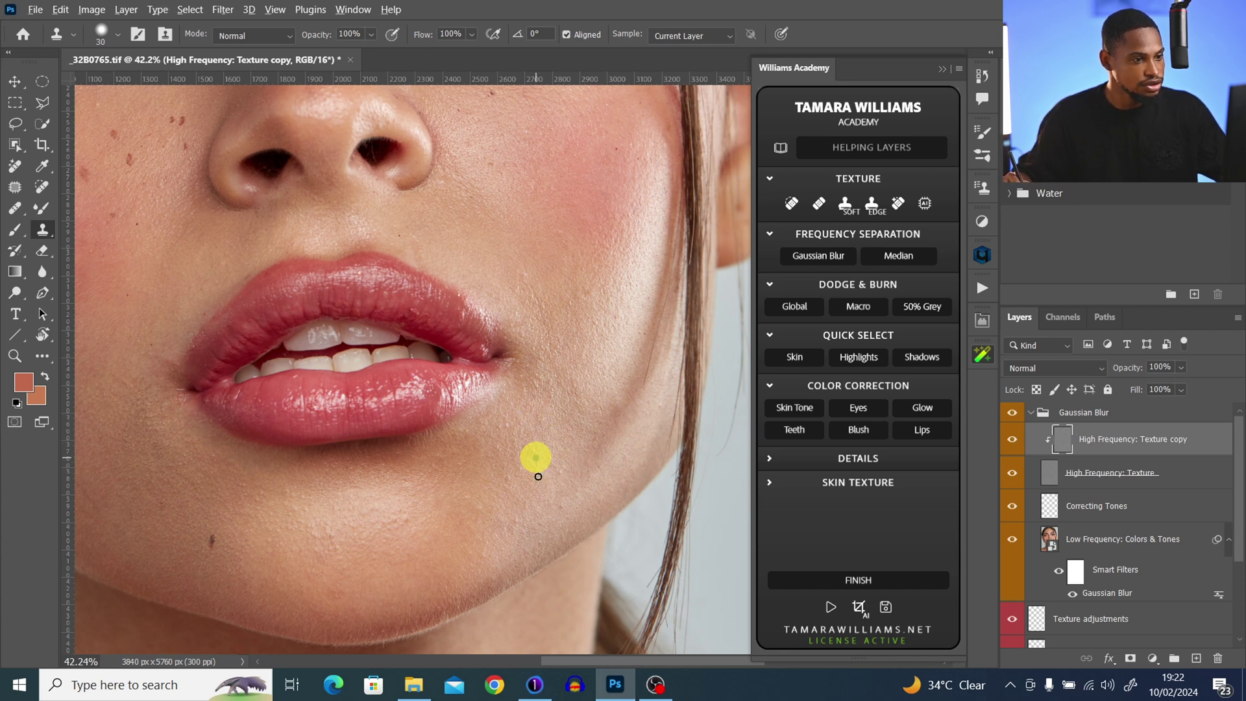
left_click_drag(528, 420, 540, 302)
left_click(587, 406, "alt")
- Select the Correcting Tones layer and hide the High Frequency: Texture layer
left_click_drag(478, 329, 623, 604)
left_click_drag(454, 603, 603, 454)
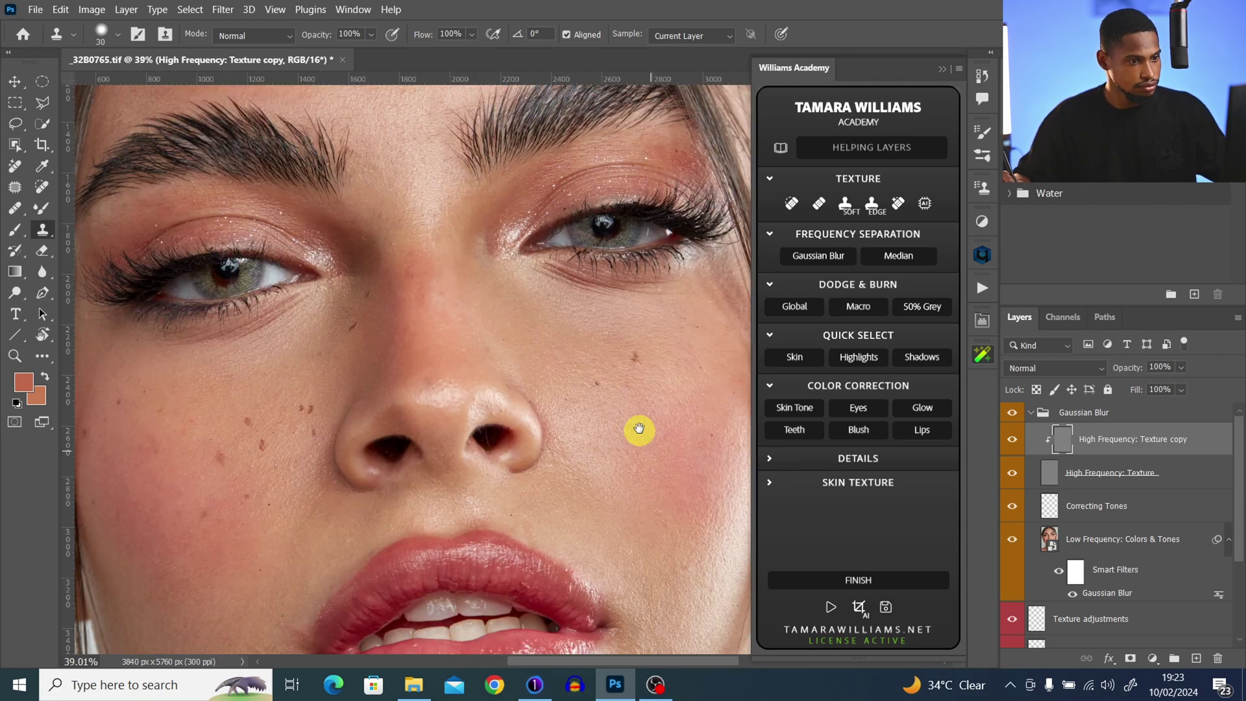
scroll(409, 214, "down", 3)
scroll(532, 418, "down", 1)
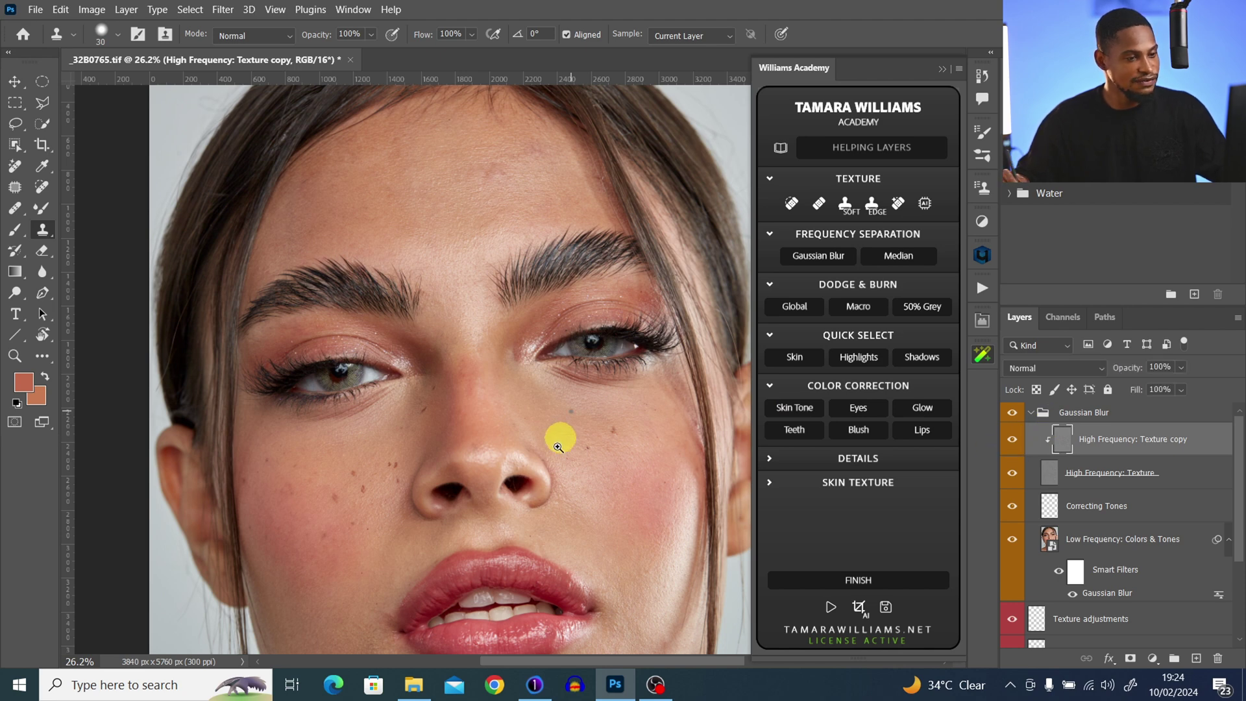
scroll(543, 465, "down", 3)
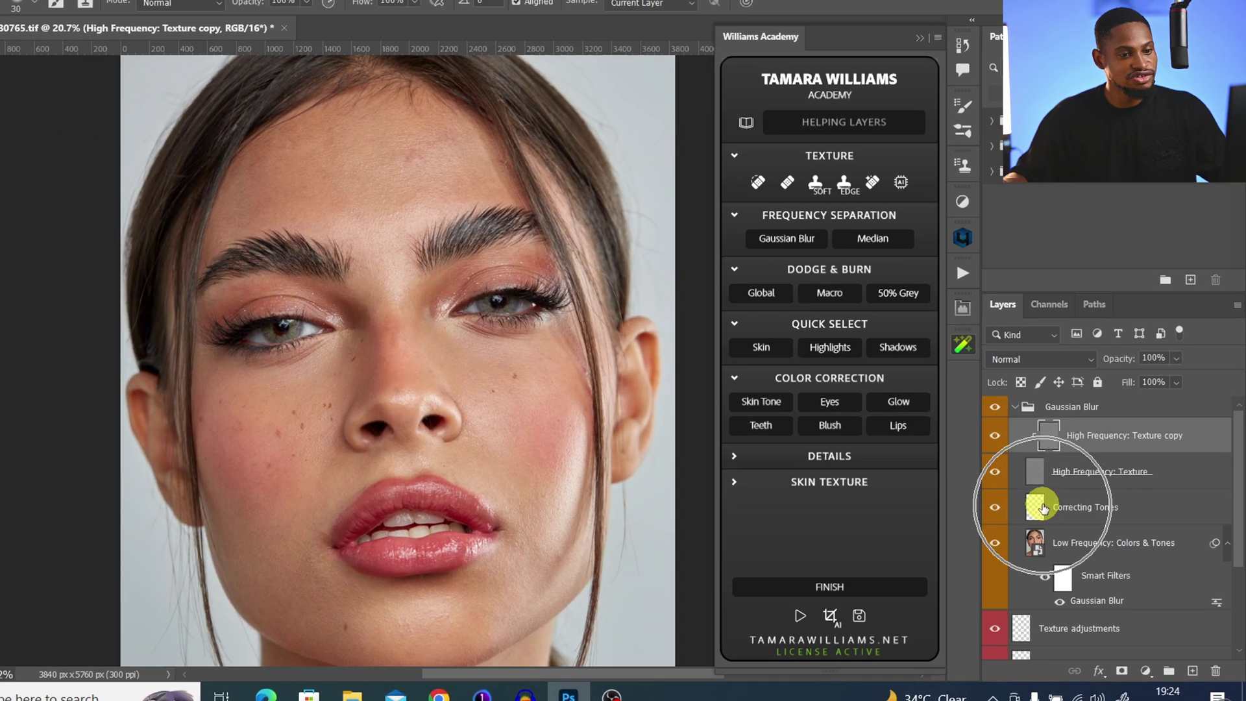
left_click(1058, 511)
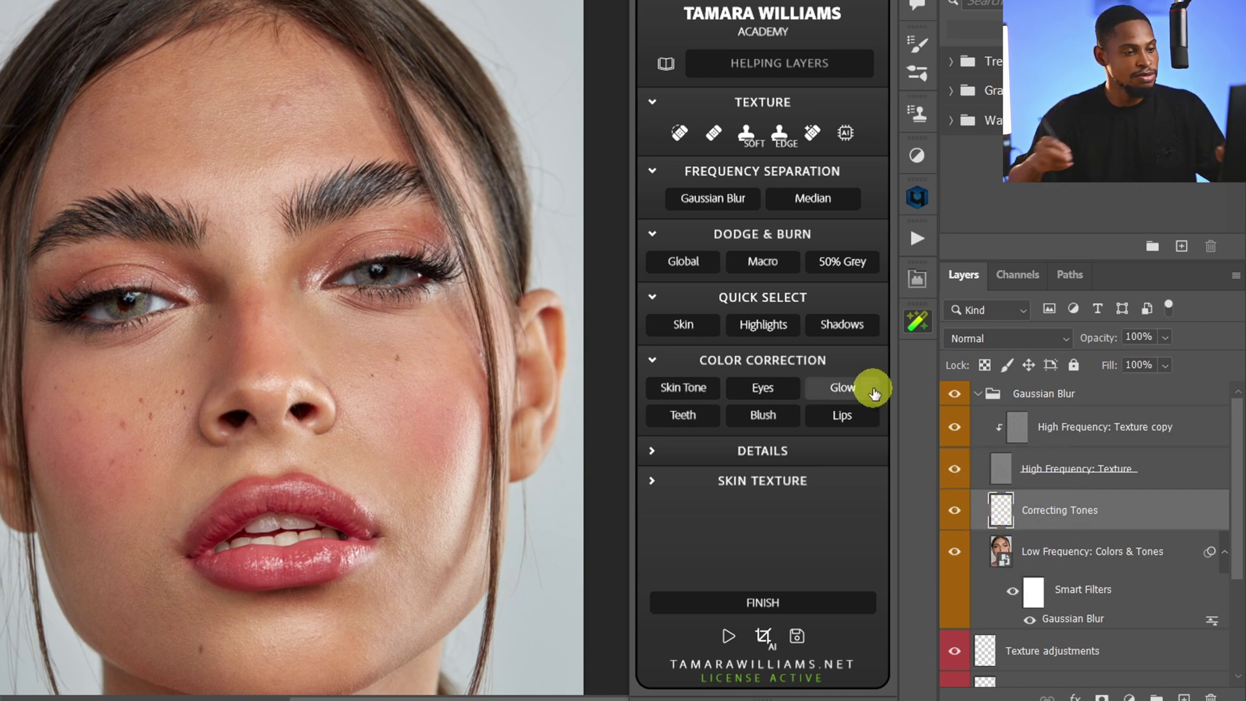
key("ctrl")
key("ctrl")
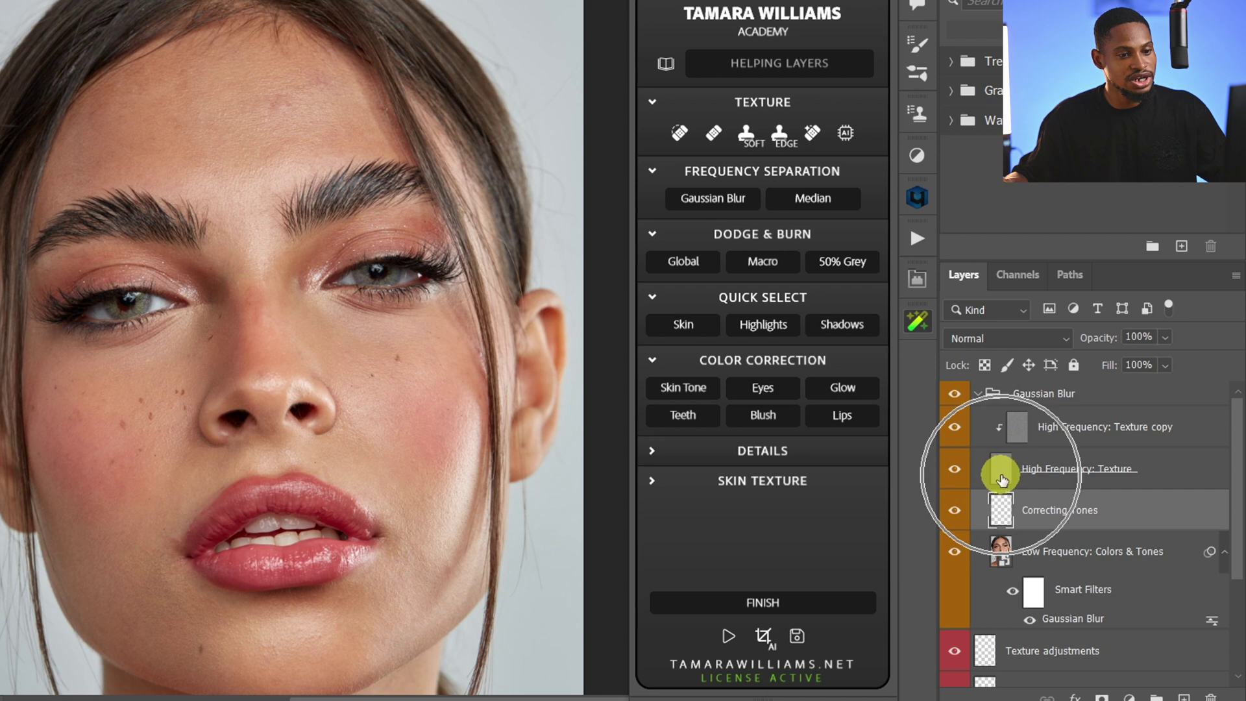
left_click(954, 468)
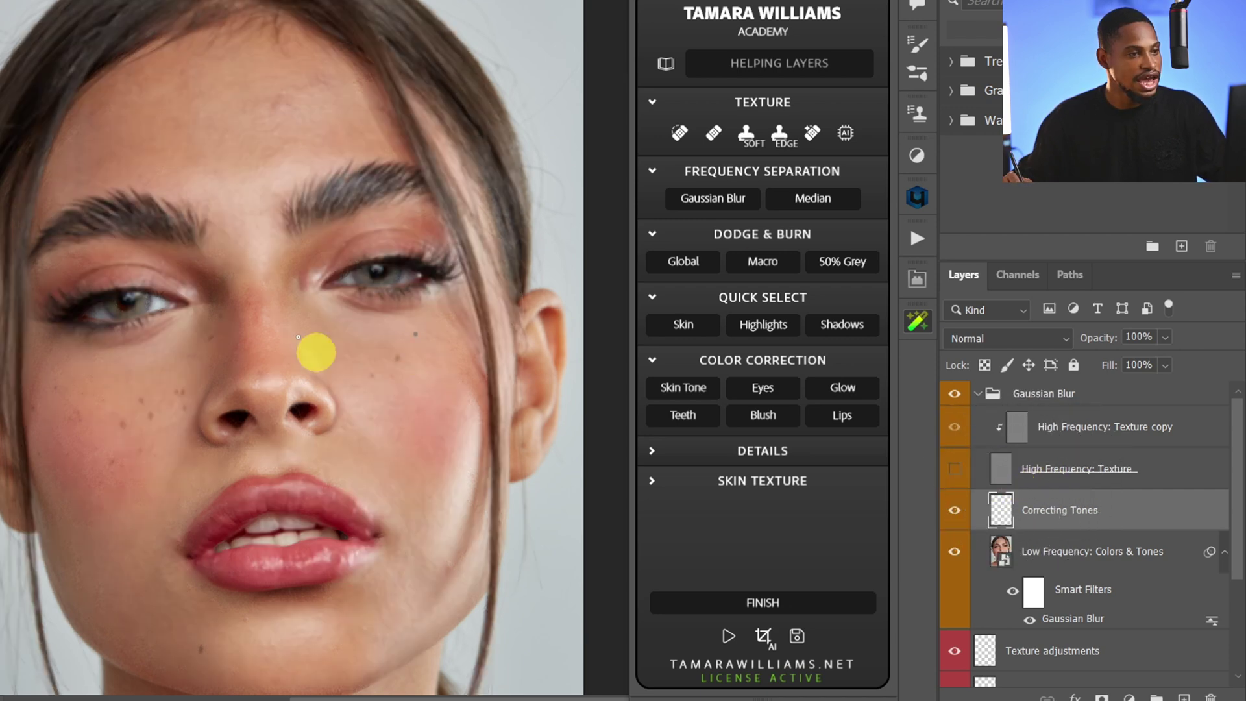
- Activate the Mixer Brush for the Correcting Tones layer and set its size to 400 px
left_click(0, 148)
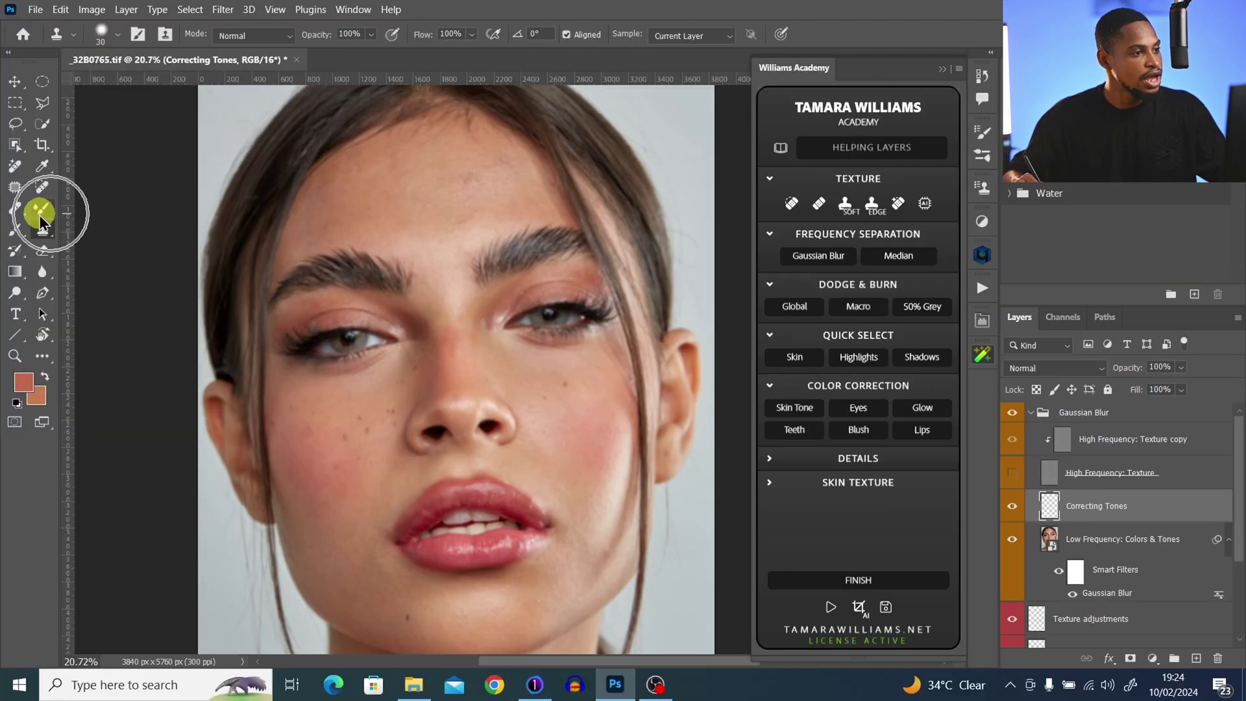
left_click(38, 227)
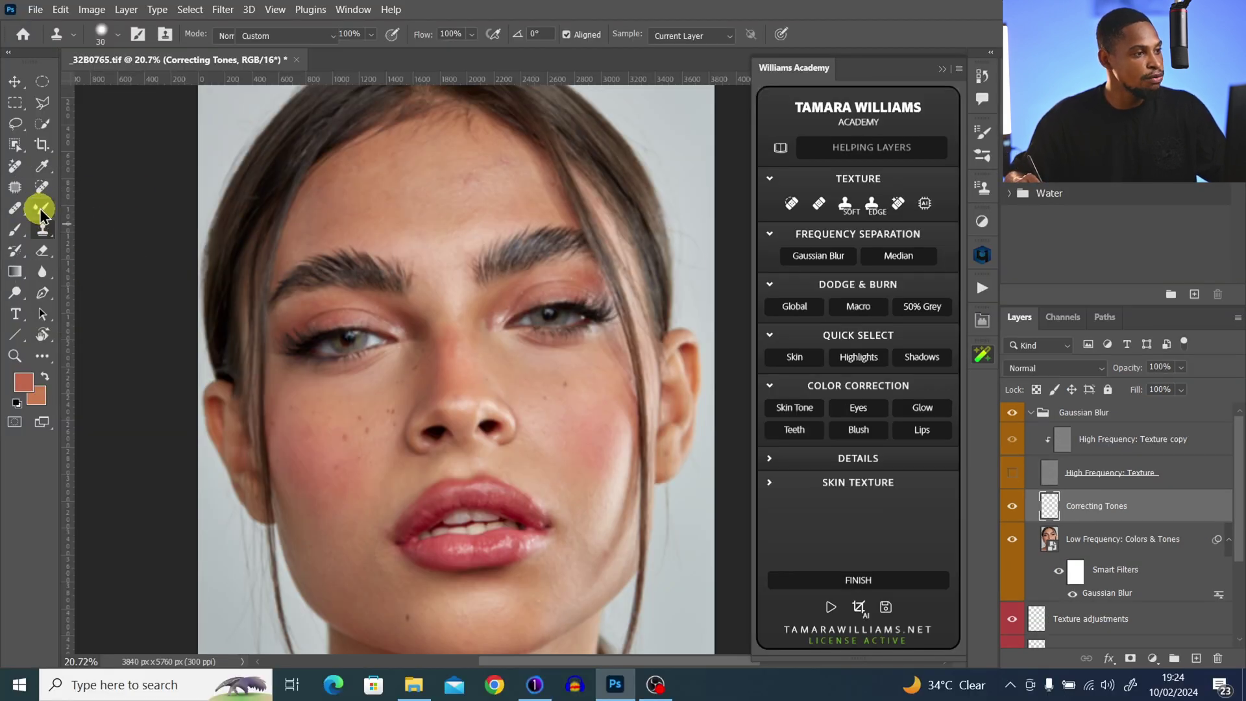
left_click(40, 208)
key("bracketleft")
key("bracketleft")
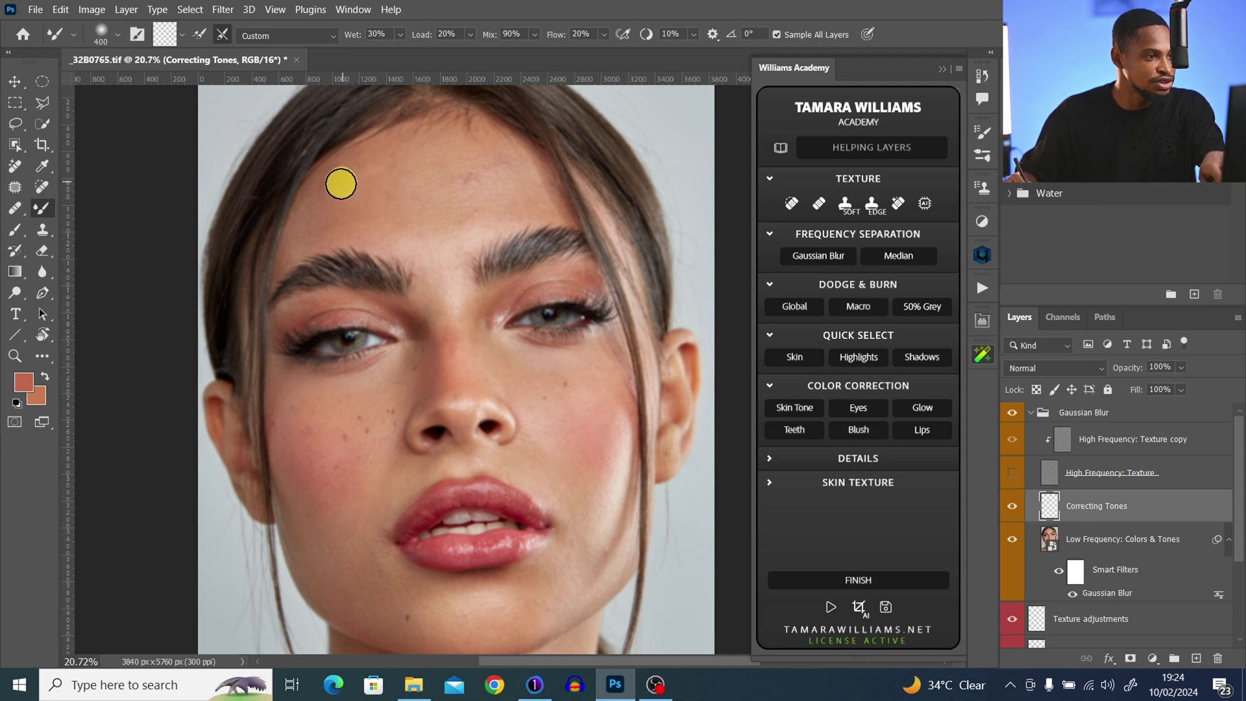
- Blend the uneven tones across the forehead on the Correcting Tones layer with the Mixer Brush, adjusting its size down to 300 px
key("bracketright")
key("bracketright")
mouse_move(368, 165)
left_mouse_down()
mouse_move(384, 202)
mouse_move(350, 223)
left_mouse_up()
key("bracketleft")
key("bracketleft")
key("bracketleft")
key("bracketleft")
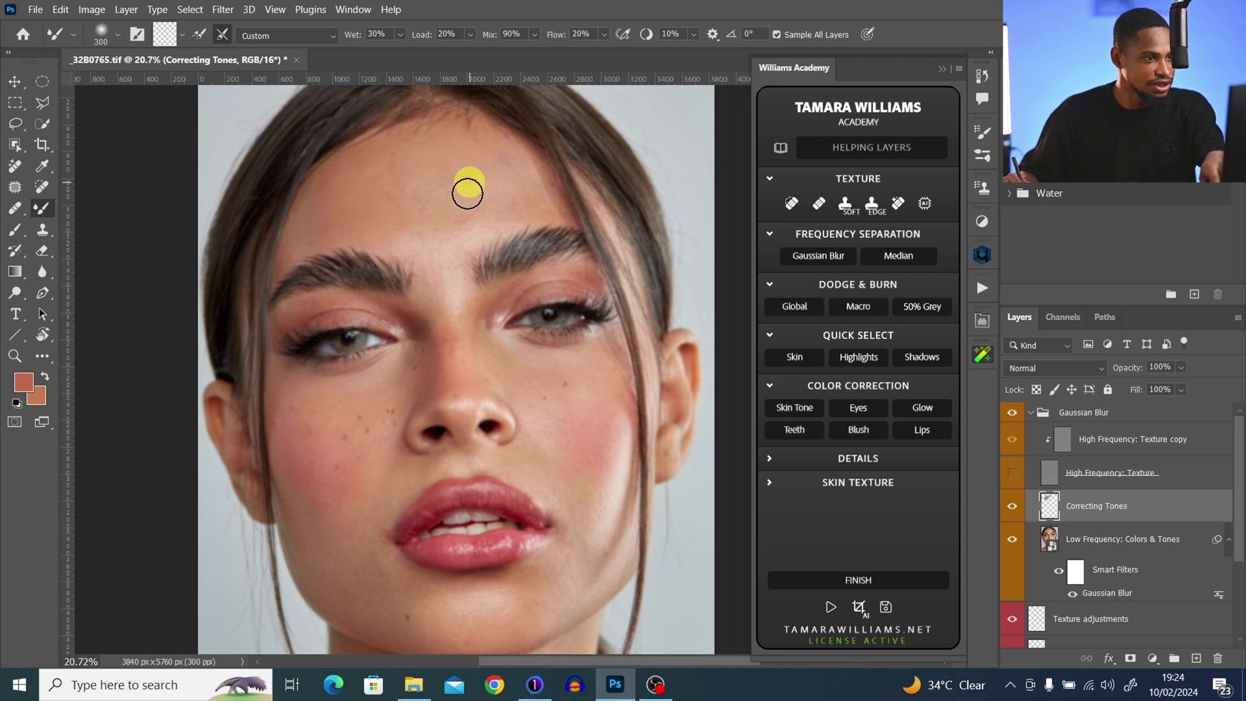
key("bracketleft")
key("bracketright")
key("bracketright")
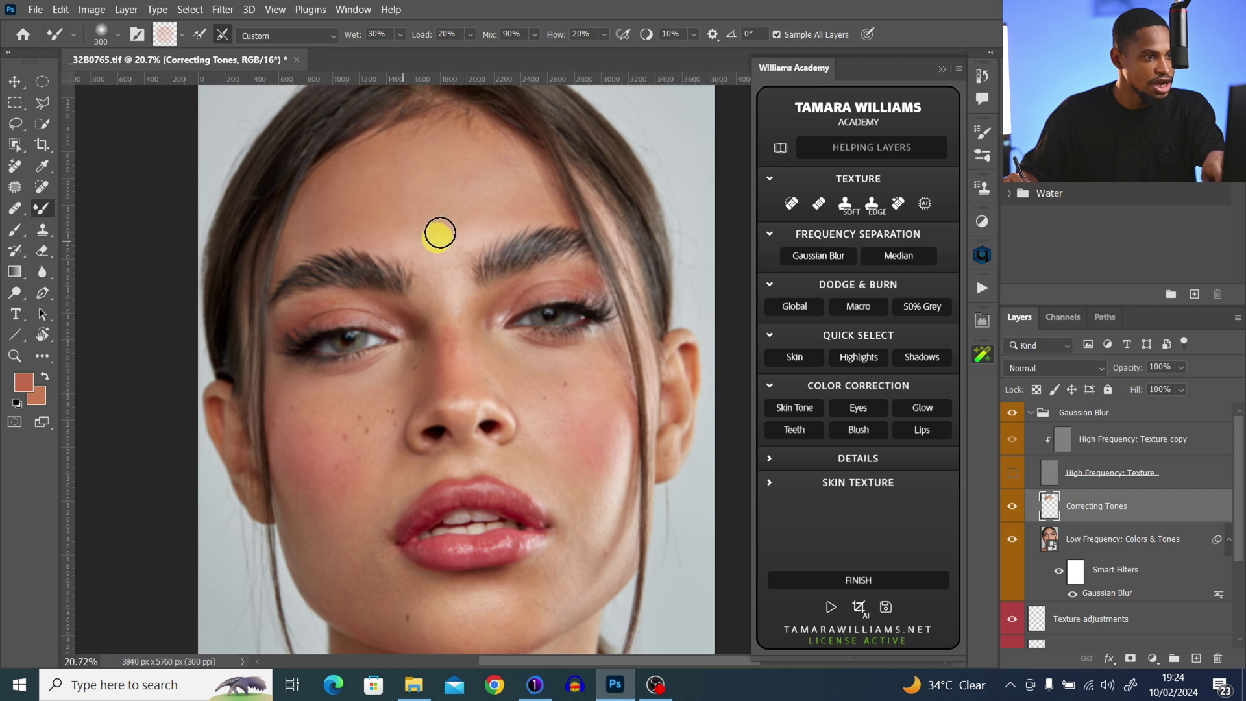
- Smooth the tones between the eyebrows and over the rest of the forehead up to the hairline with varying Mixer Brush sizes
left_click(418, 279)
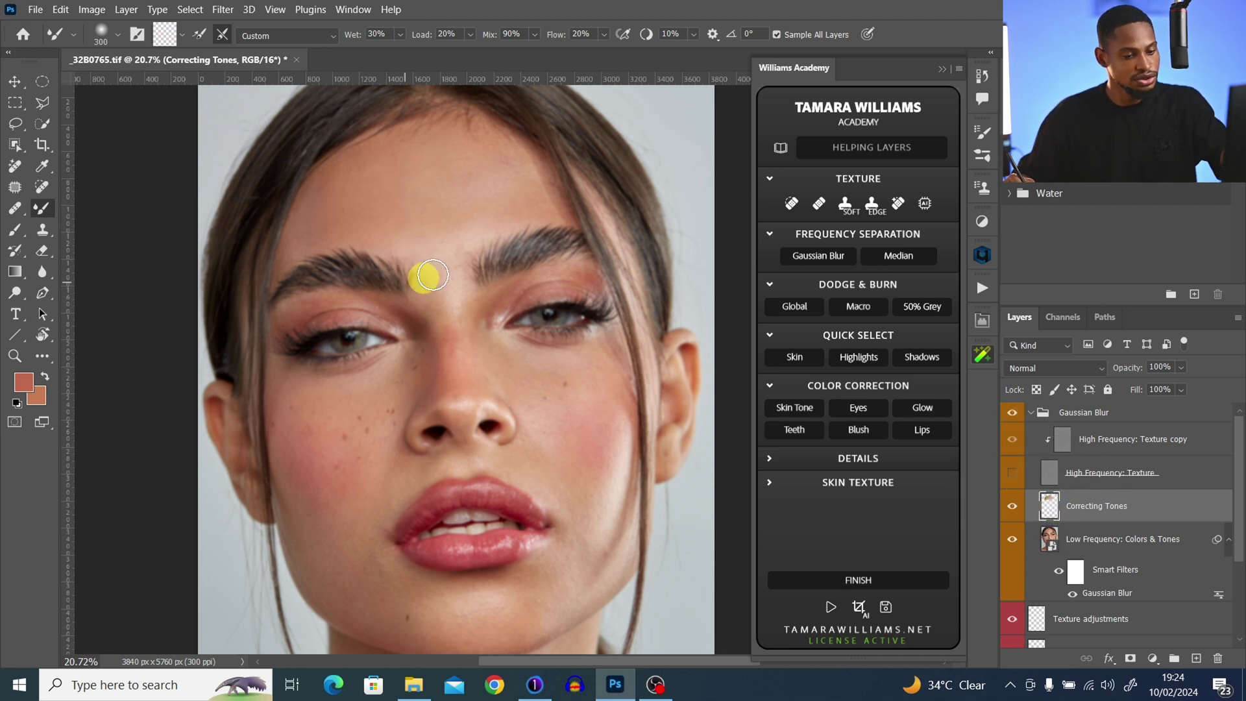
key("bracketright")
key("bracketright")
mouse_move(391, 166)
left_mouse_down()
mouse_move(521, 182)
mouse_move(473, 238)
mouse_move(403, 219)
left_mouse_up()
mouse_move(326, 235)
left_mouse_down()
mouse_move(314, 195)
mouse_move(336, 176)
left_mouse_up()
key("bracketleft")
mouse_move(435, 238)
left_mouse_down()
mouse_move(418, 258)
mouse_move(396, 212)
mouse_move(404, 193)
mouse_move(440, 195)
mouse_move(373, 159)
left_mouse_up()
key("bracketleft")
key("bracketleft")
left_click_drag(458, 187, 597, 180)
key("bracketleft")
key("bracketleft")
- Show the High Frequency: Texture layer and reduce the Correcting Tones layer's opacity to 73%
left_click(1012, 474)
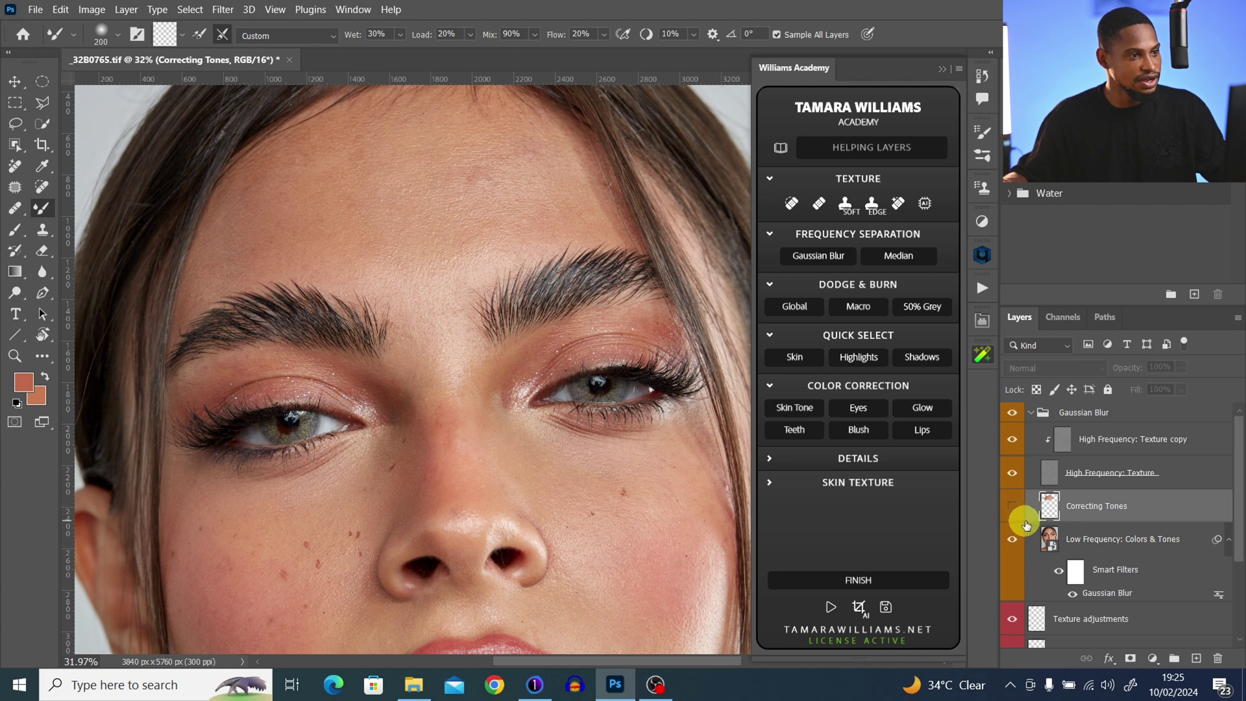
key("z")
left_click_drag(545, 320, 462, 358)
key("b")
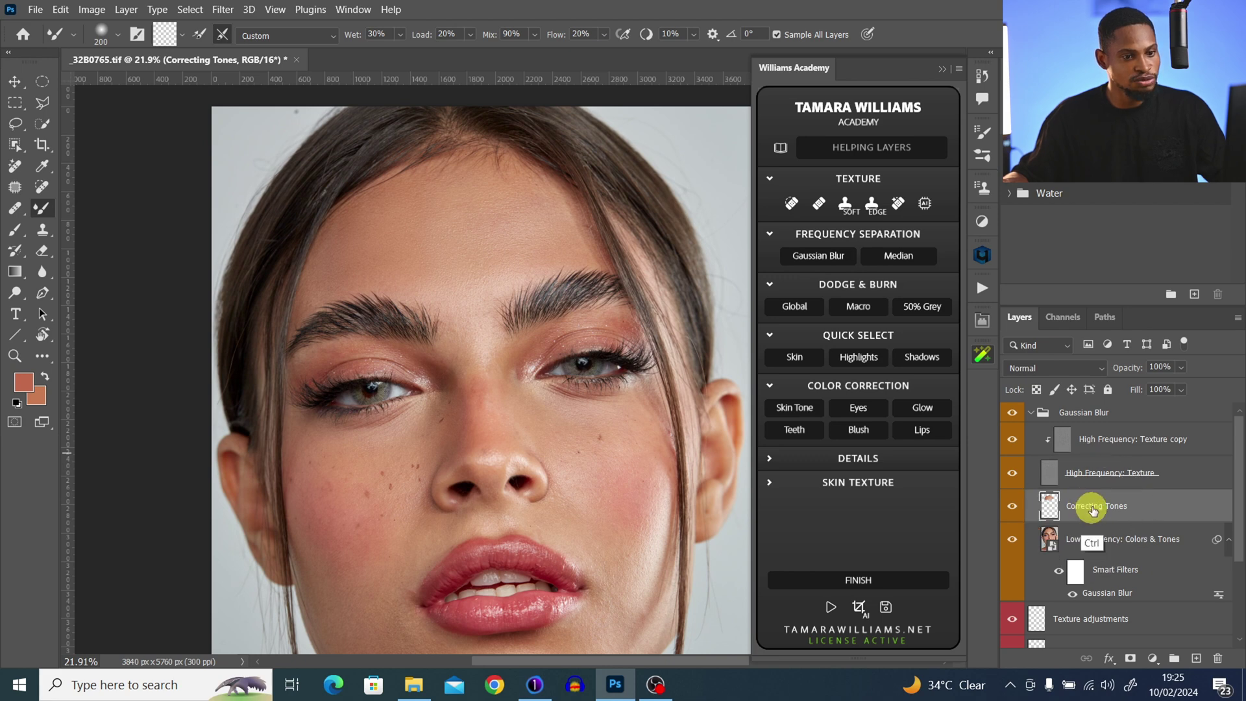
left_click_drag(1182, 387, 1180, 388)
key("z")
left_click_drag(572, 423, 519, 436)
key("b")
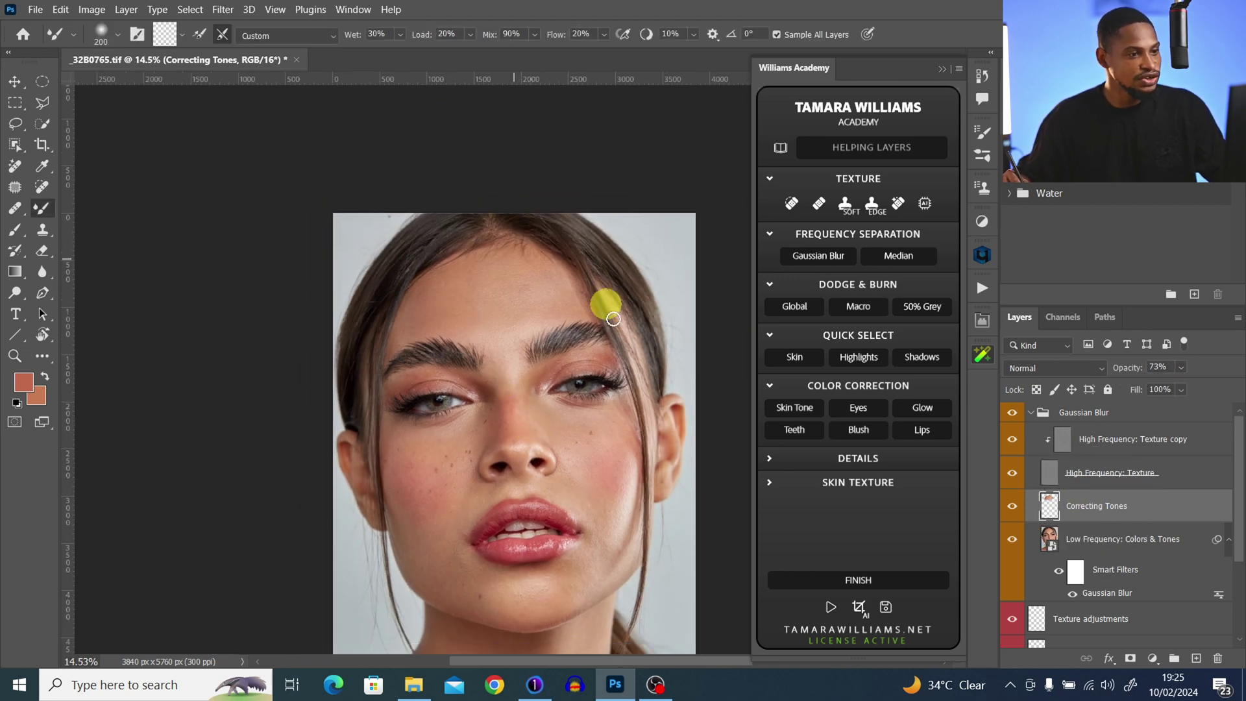
- Activate the Eraser for the Correcting Tones layer and enlarge it to 1400 px over the forehead
key("z")
left_click_drag(546, 383, 570, 383)
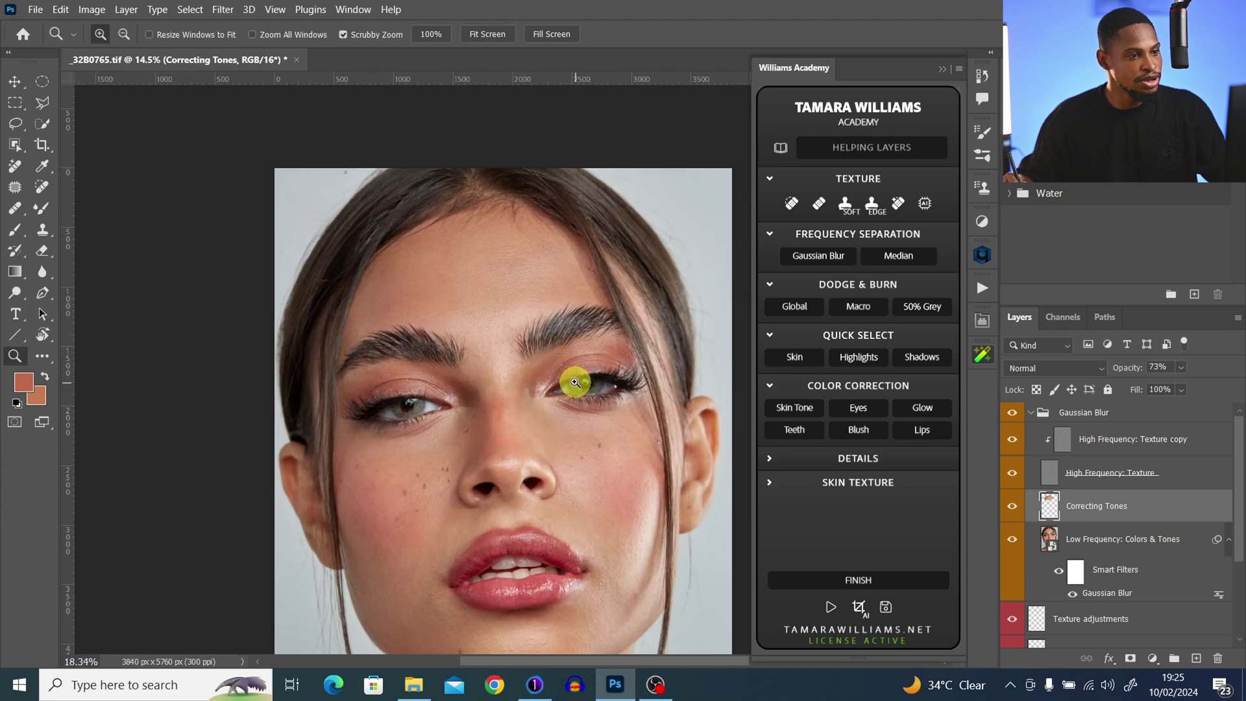
key("b")
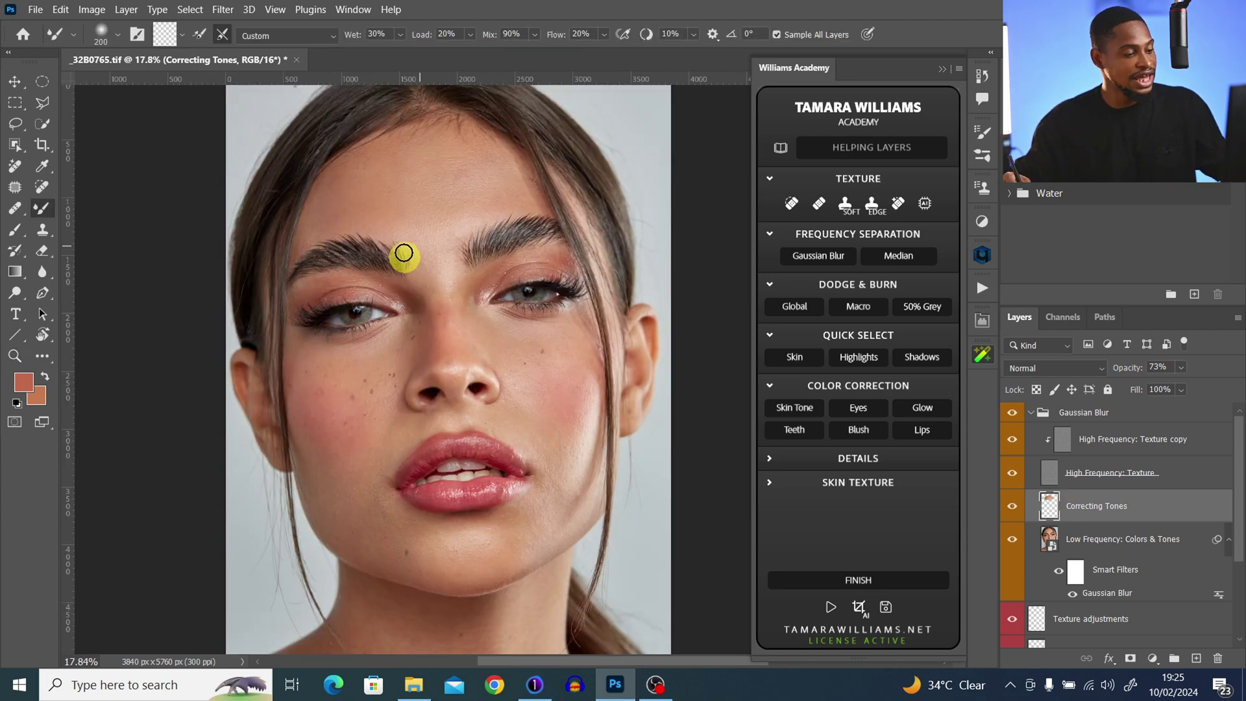
key("z")
mouse_move(496, 253)
left_mouse_down()
mouse_move(455, 271)
mouse_move(502, 260)
left_mouse_up()
key("b")
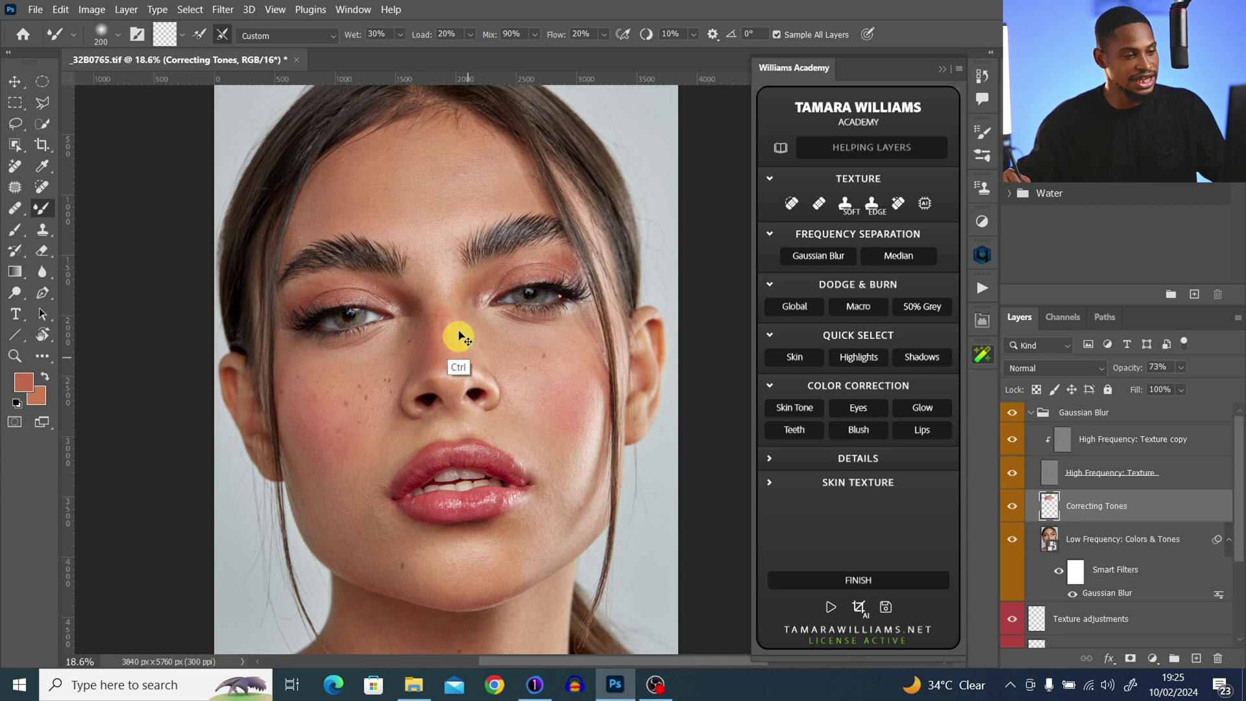
left_click(43, 252)
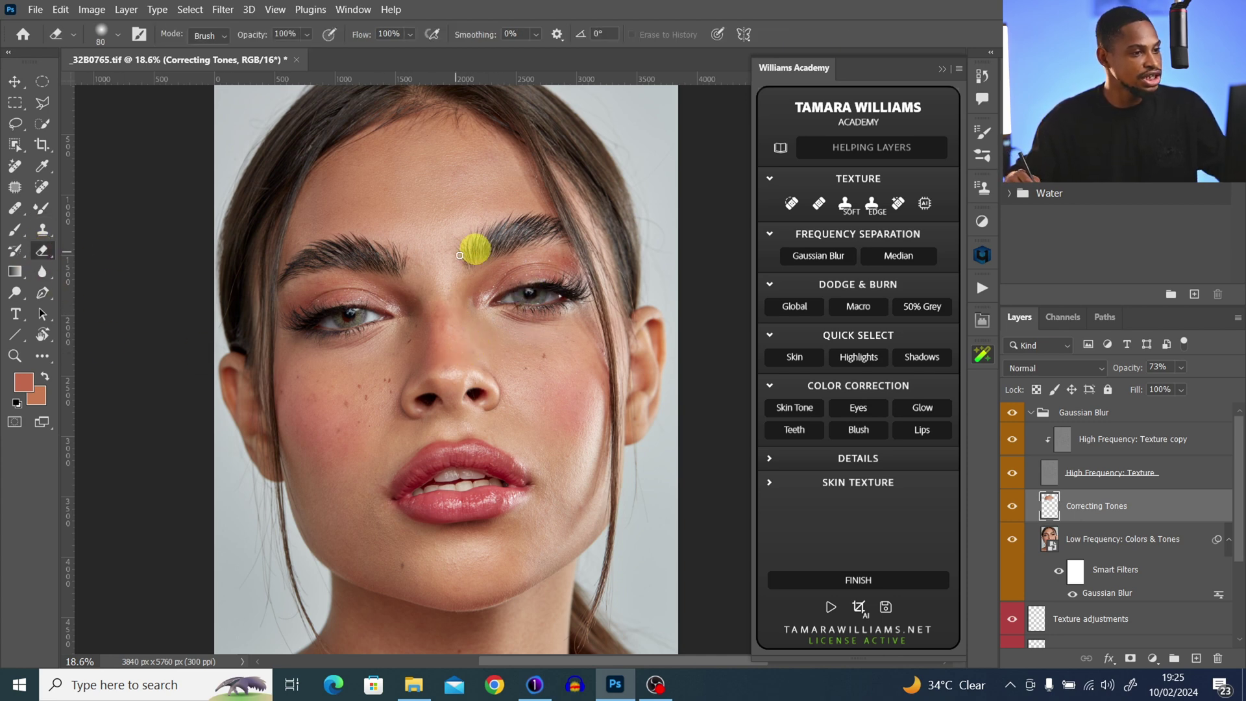
key("bracketright")
key("bracketright")
key("bracketright")
key("bracketright")
key("bracketright")
key("bracketright")
key("bracketright")
key("bracketright")
key("bracketright")
key("bracketright")
key("bracketright")
key("bracketright")
key("bracketright")
key("bracketright")
key("bracketright")
key("bracketright")
key("bracketright")
key("bracketright")
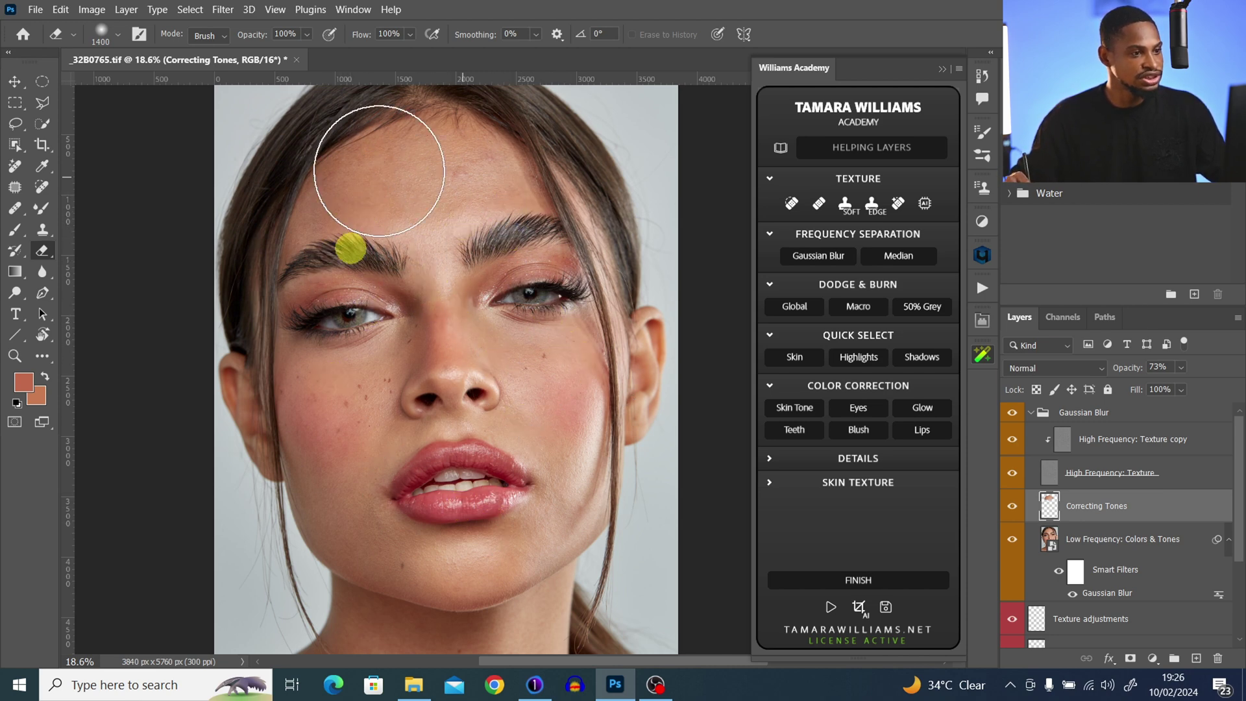
- Collapse the Gaussian Blur group and create the Global dodge and burn layers above it
left_click(1033, 414)
left_click(1045, 416)
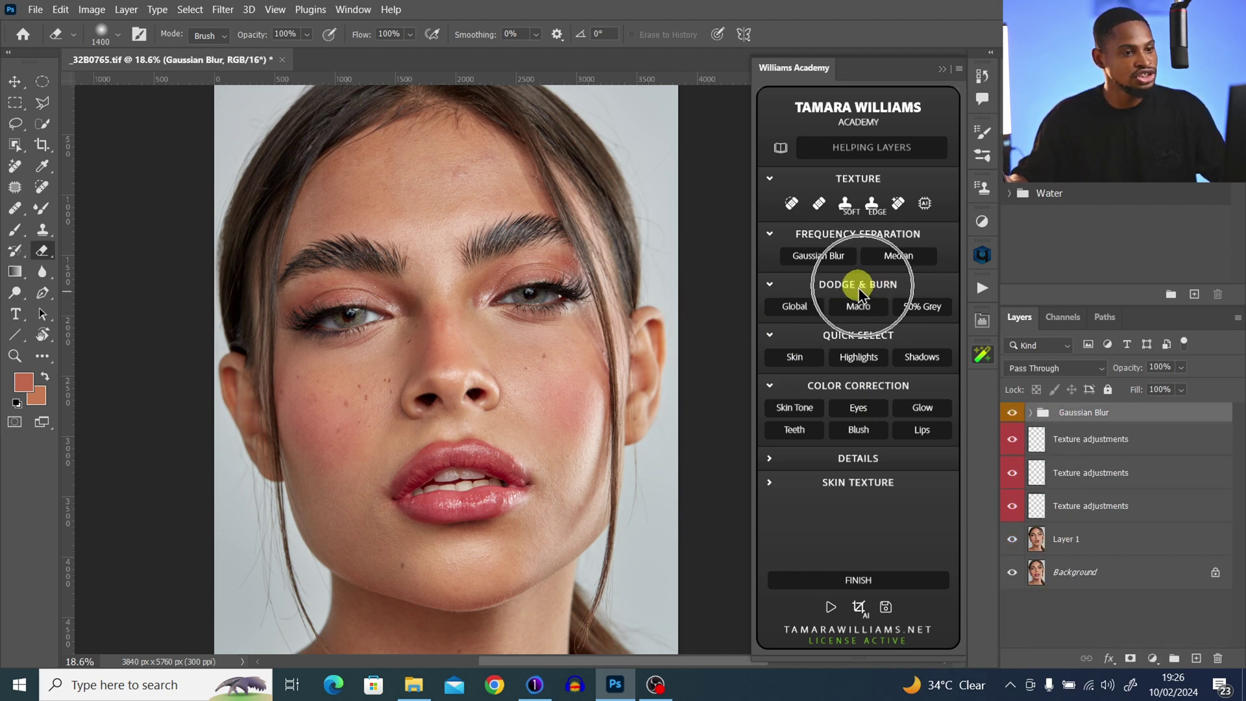
key("z")
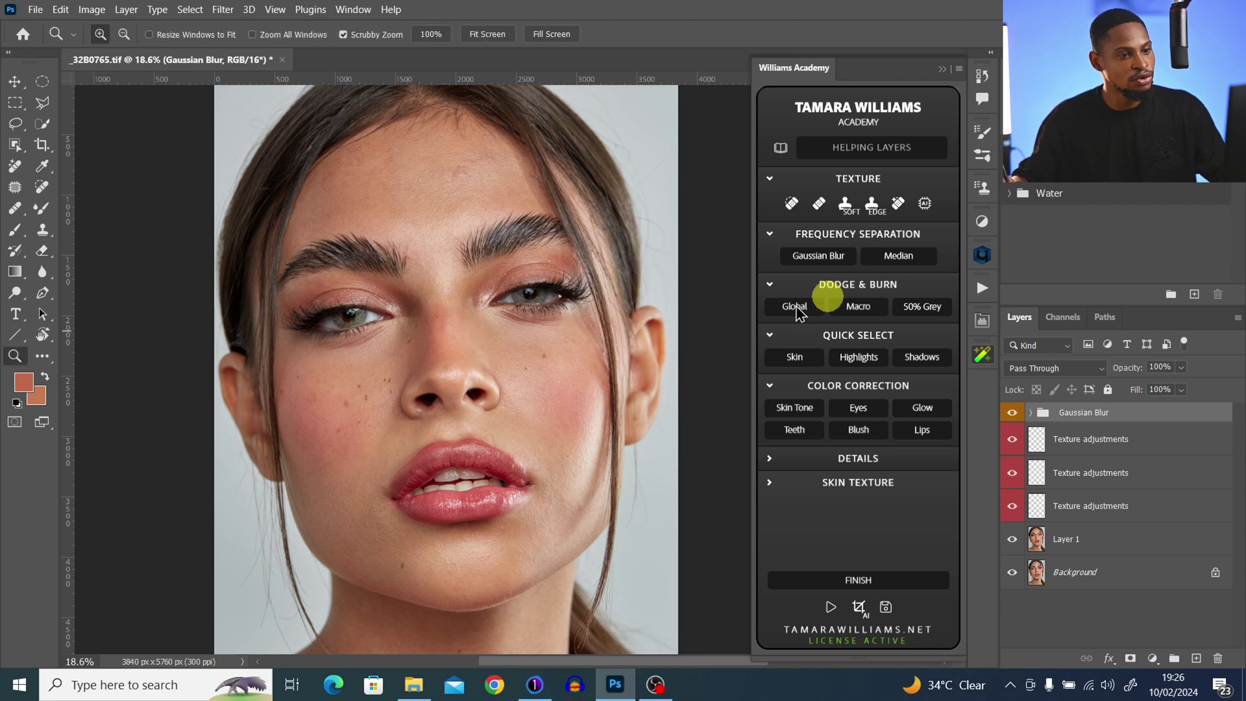
left_click(797, 308)
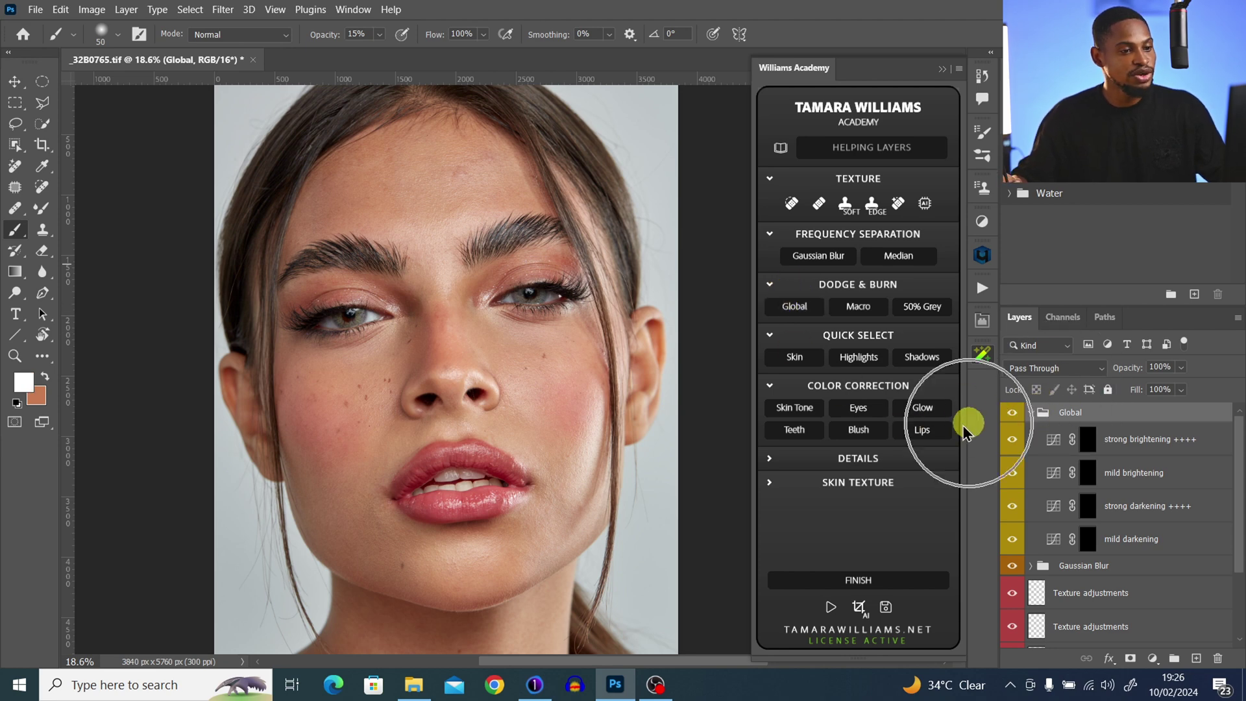
- Add the Helping Layers group and turn on its D&B Help and D&B Help B/W layers
left_click(864, 144)
key("ctrl")
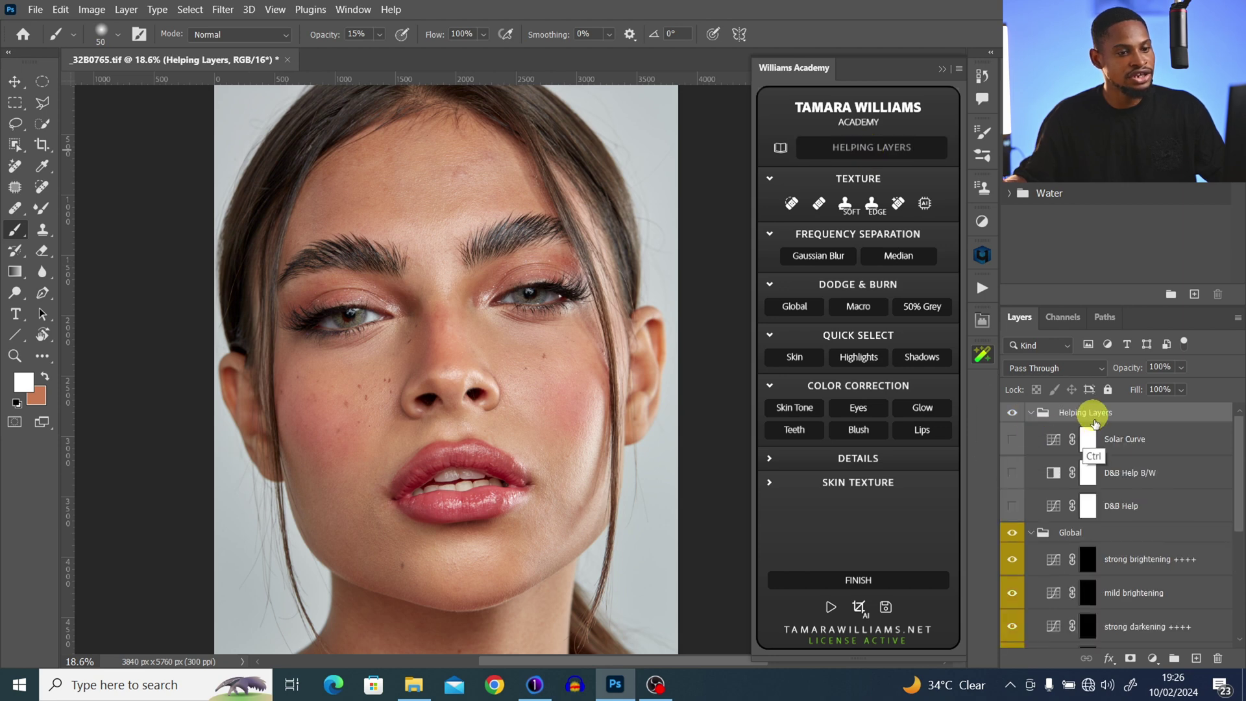
key("ctrl")
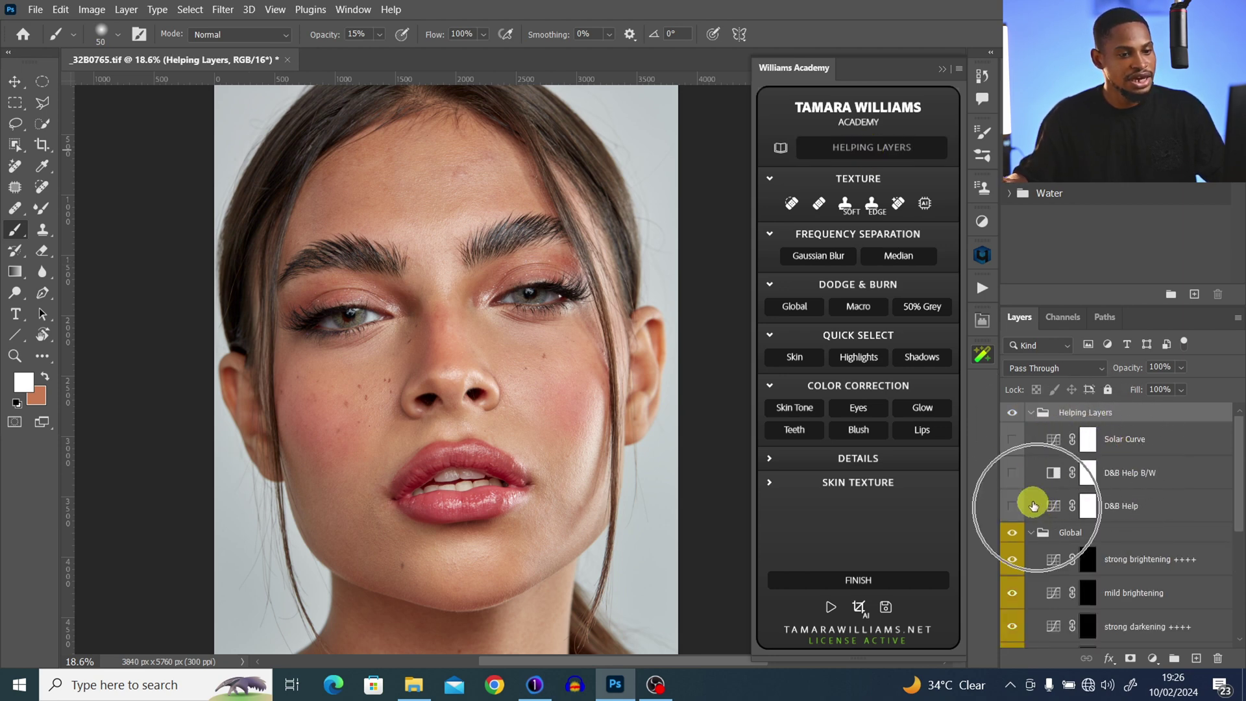
key("ctrl")
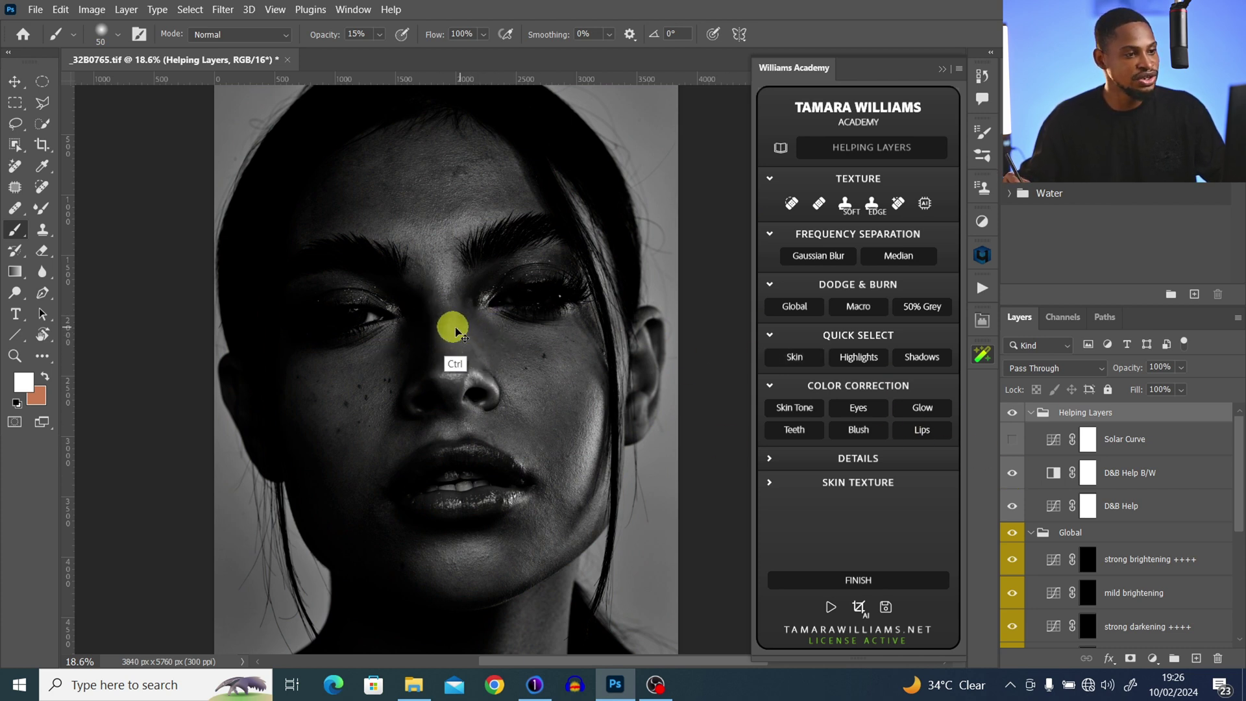
key("ctrl")
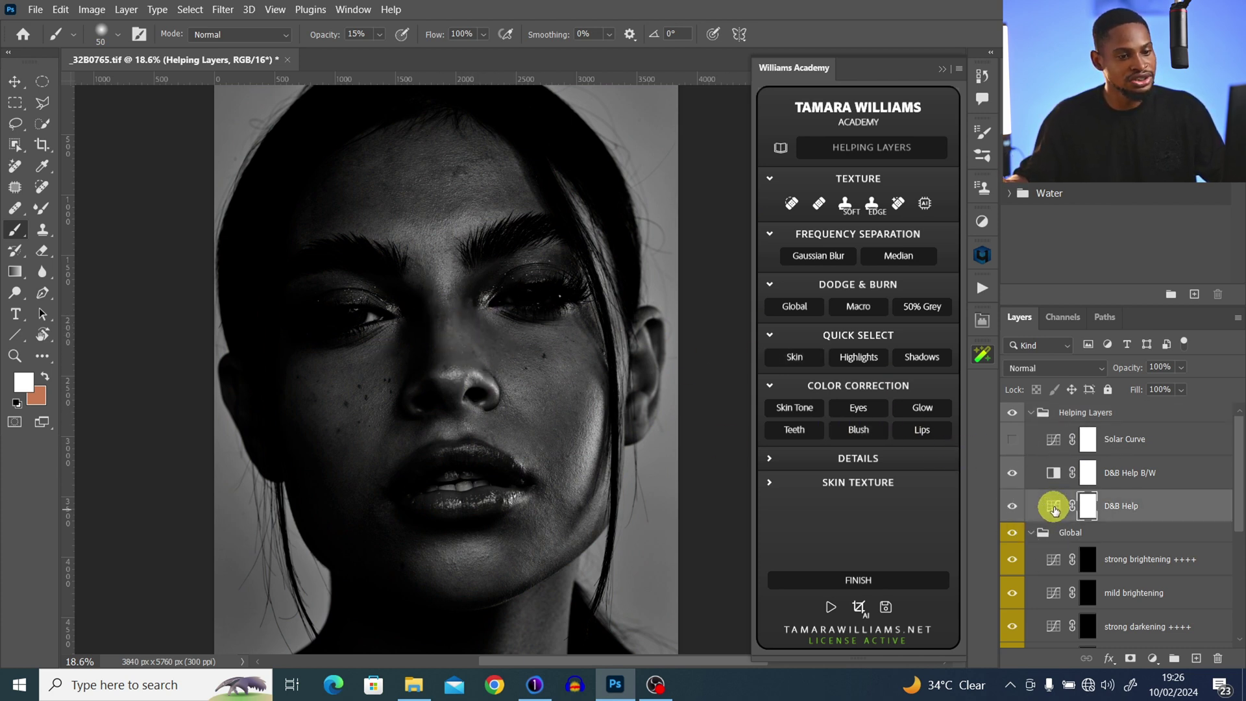
- Brighten the D&B Help layer's curve by moving its midpoint to input 162, output 101
double_click(1055, 511)
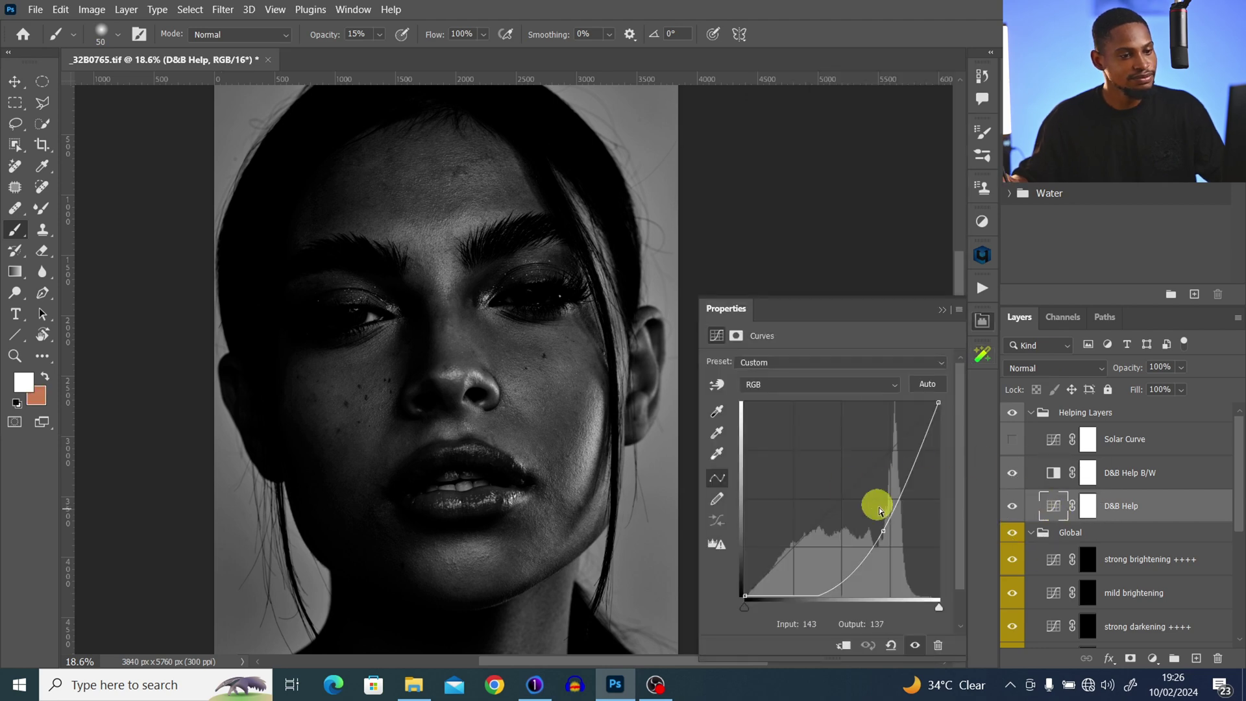
left_click_drag(880, 529, 867, 519)
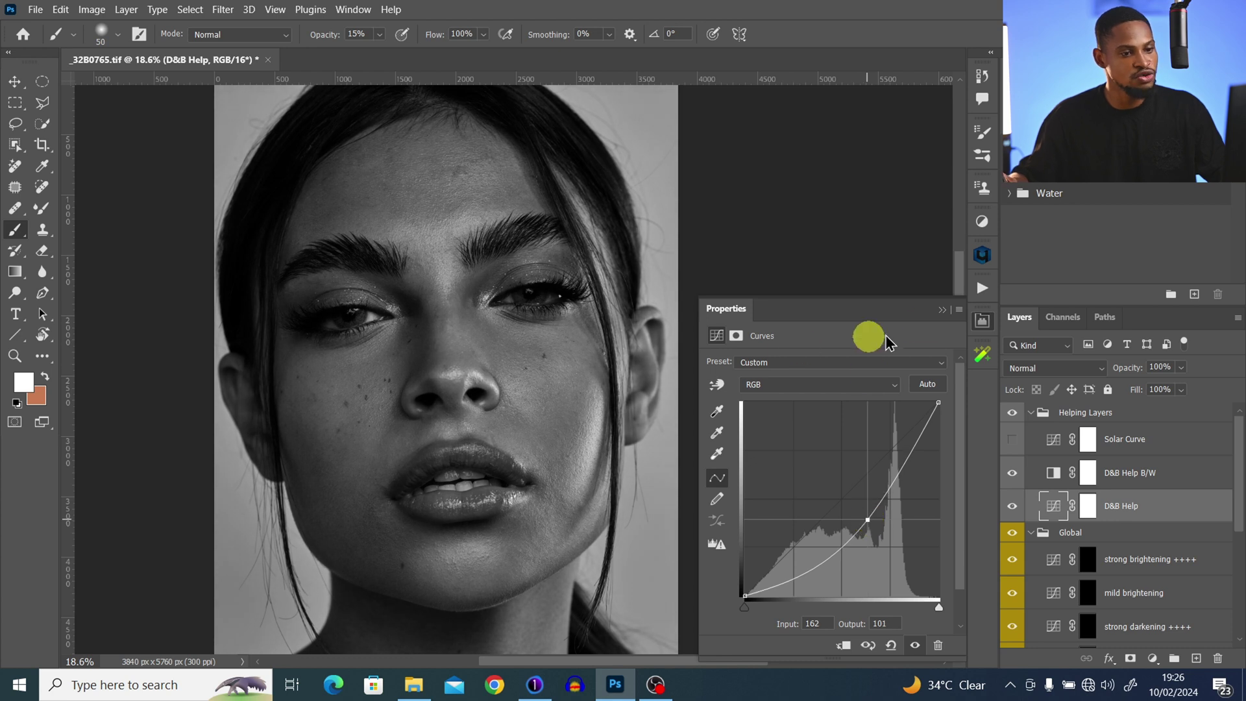
left_click(941, 309)
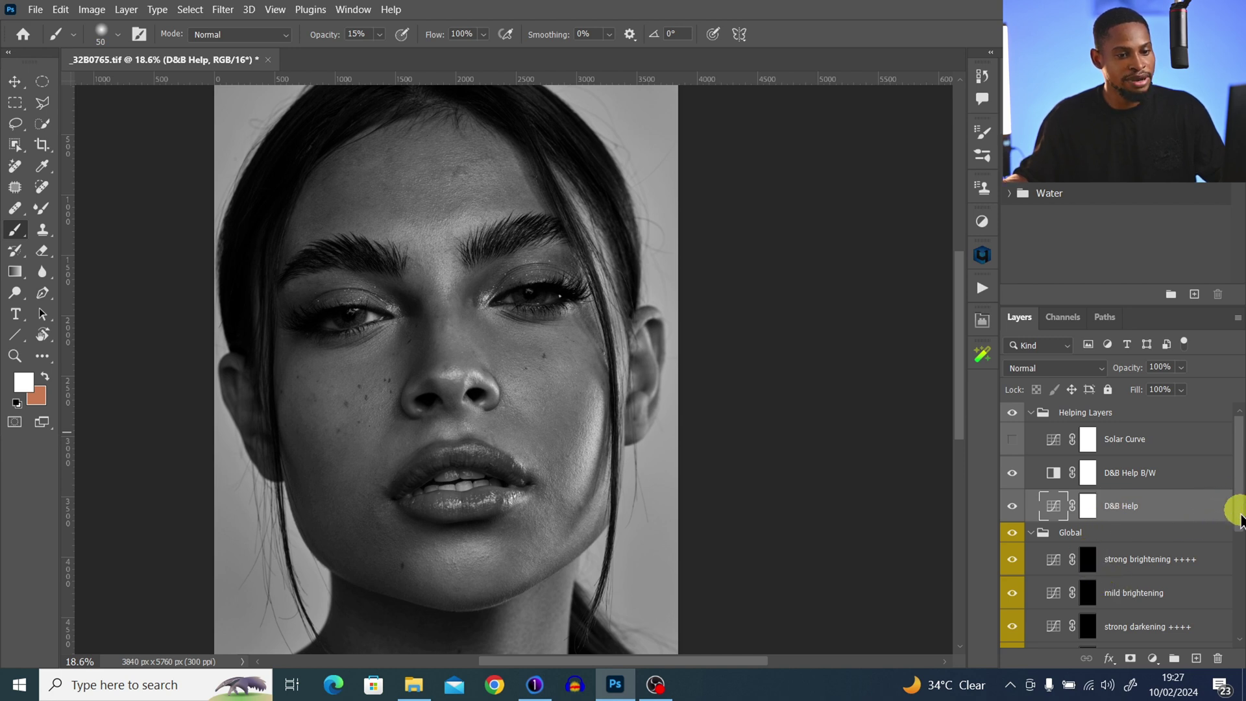
- Look through the strong brightening, strong darkening and mild darkening layer masks in the Global group against the face
left_click_drag(1240, 513, 1236, 543)
left_click(1088, 484)
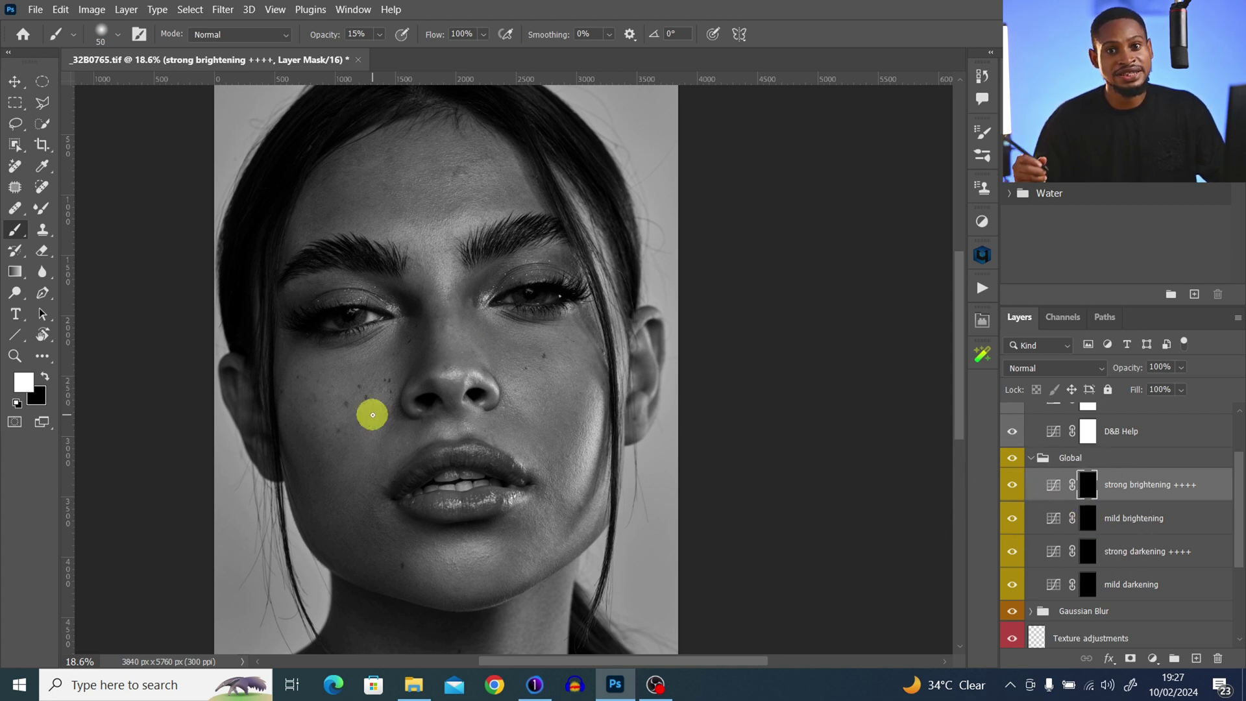
left_click(1088, 552)
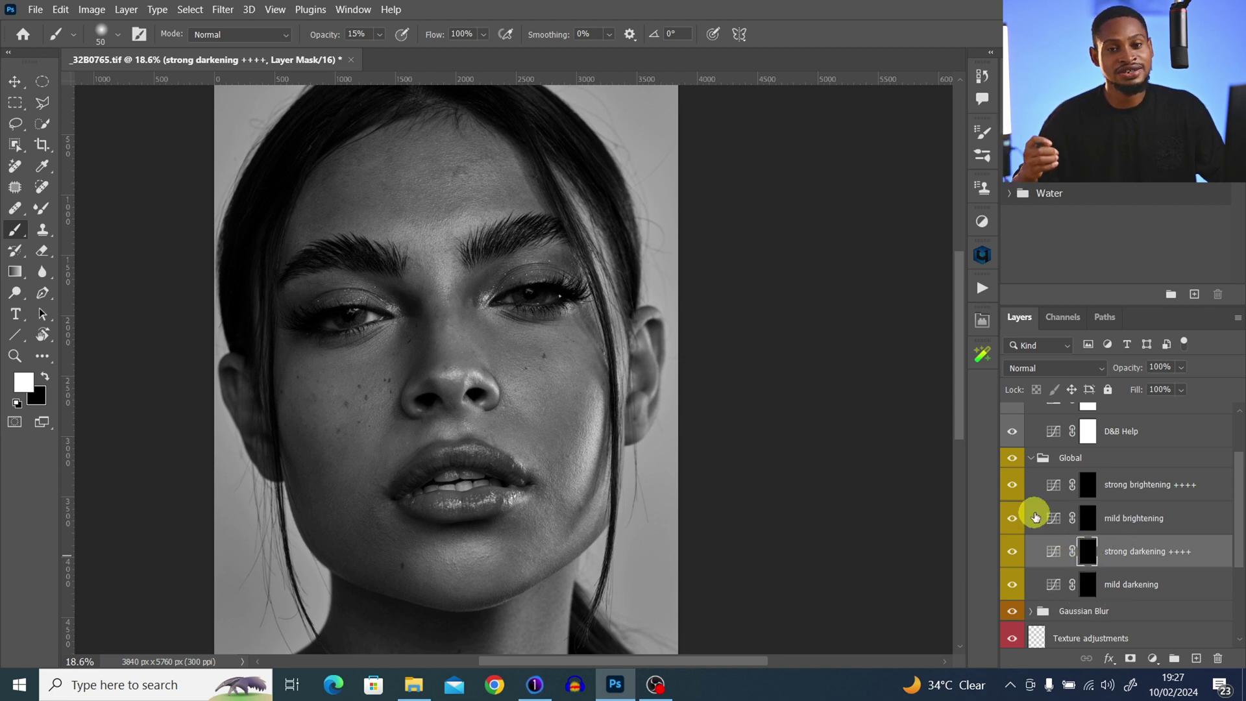
left_click(1088, 582)
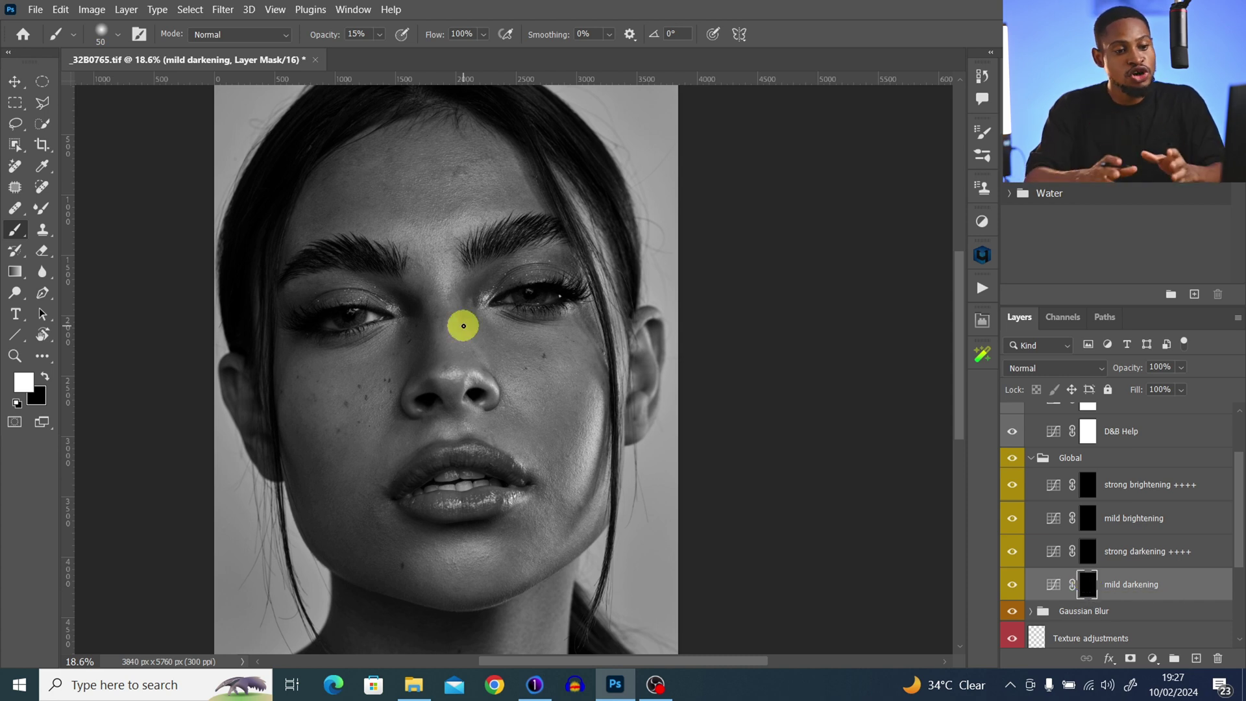
key("z")
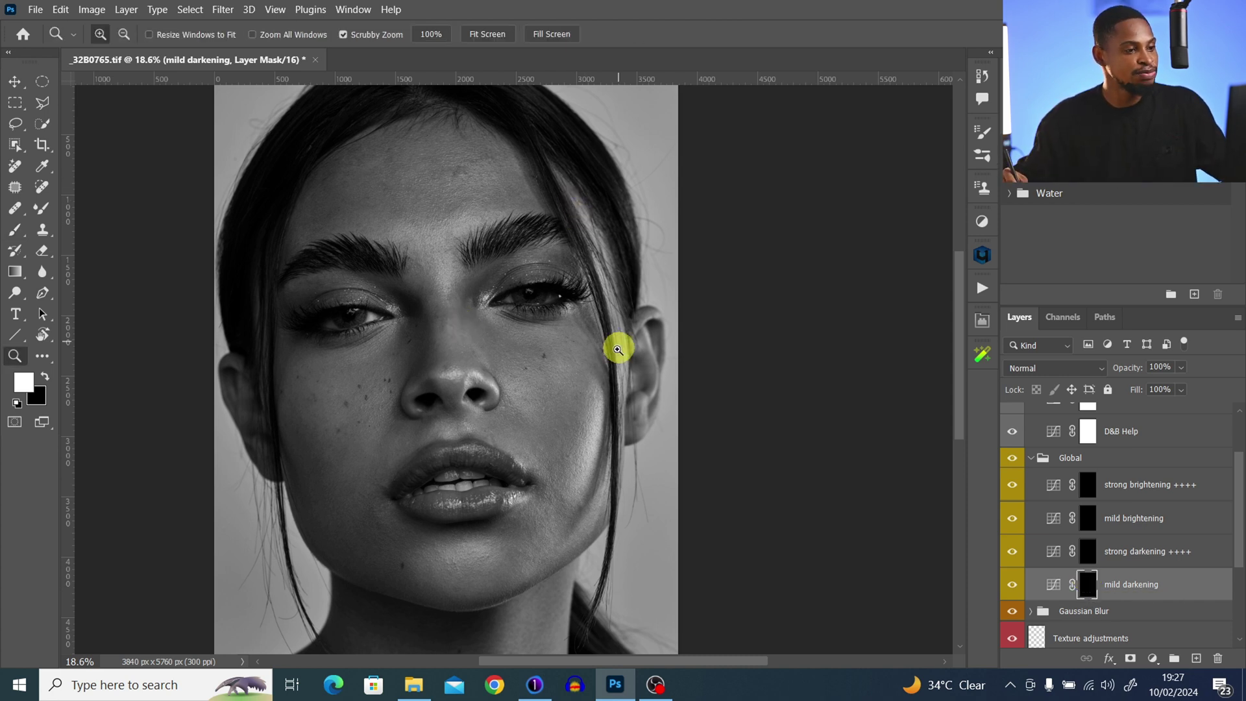
left_click(558, 342)
key("b")
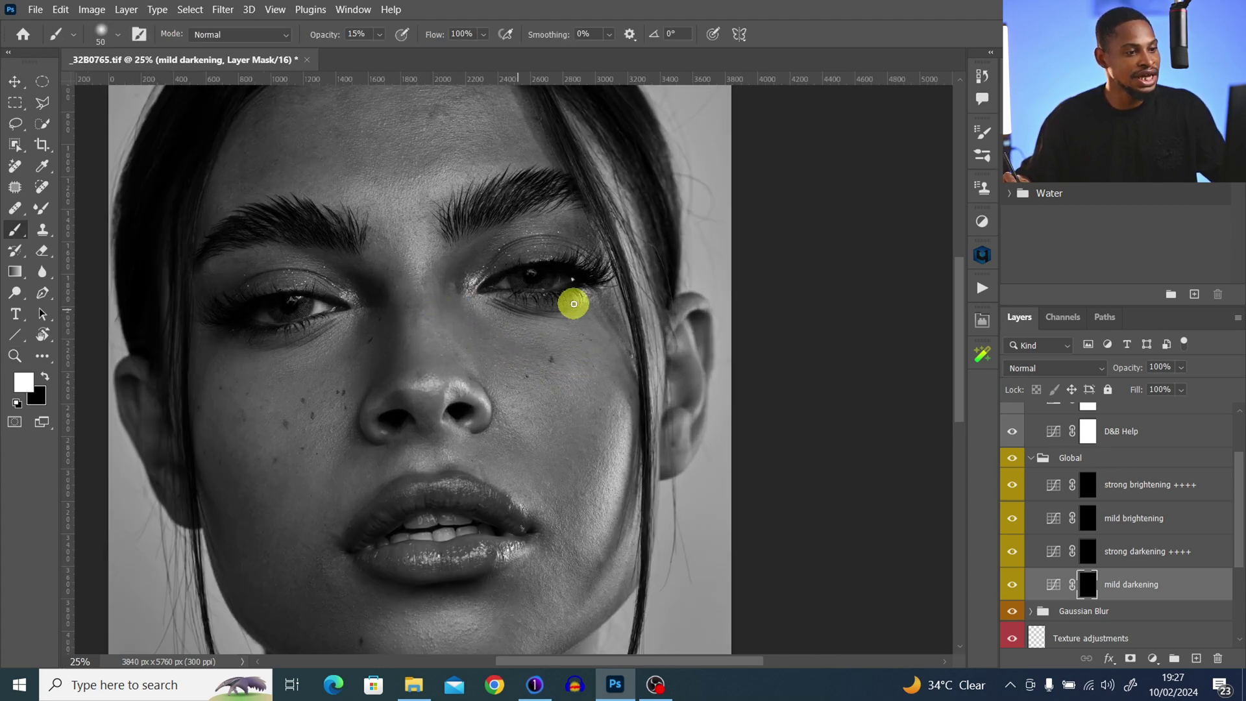
left_click(1085, 578)
left_click(532, 491)
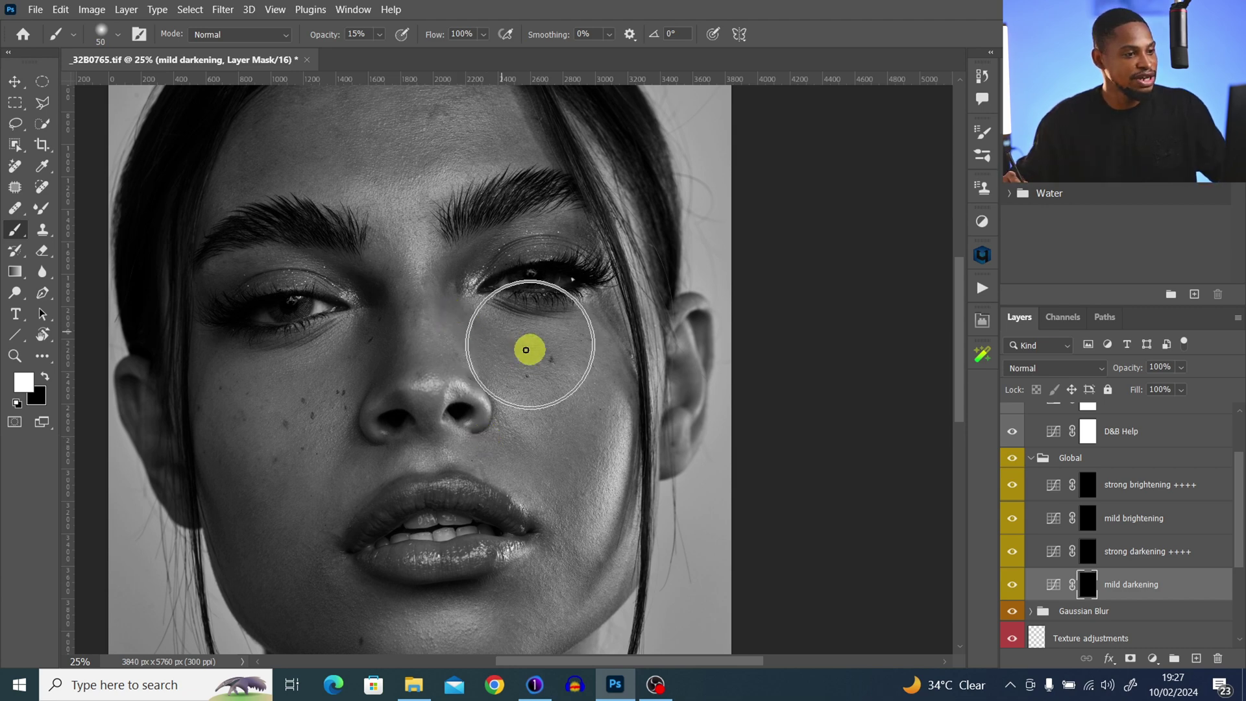
- Select the strong brightening ++++ layer's mask and set the brush to 100% opacity and 3% flow
left_click(1088, 492)
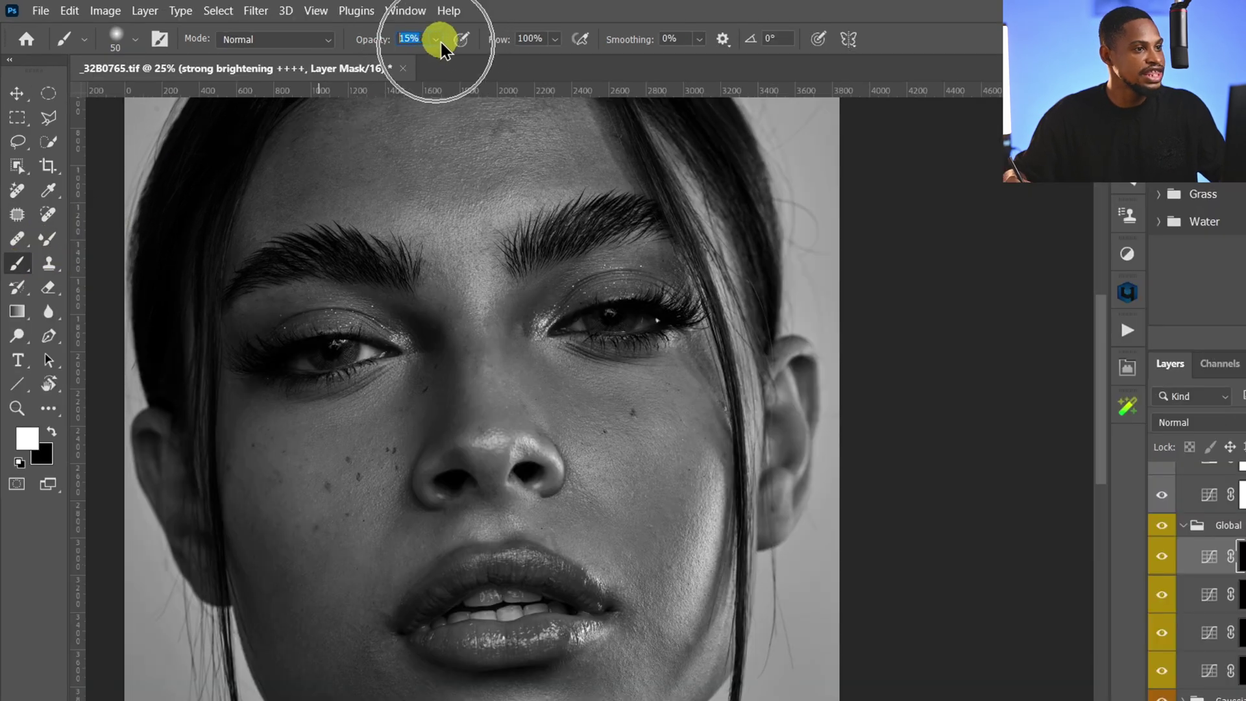
left_click(379, 34)
left_click_drag(442, 62, 582, 50)
left_click(541, 41)
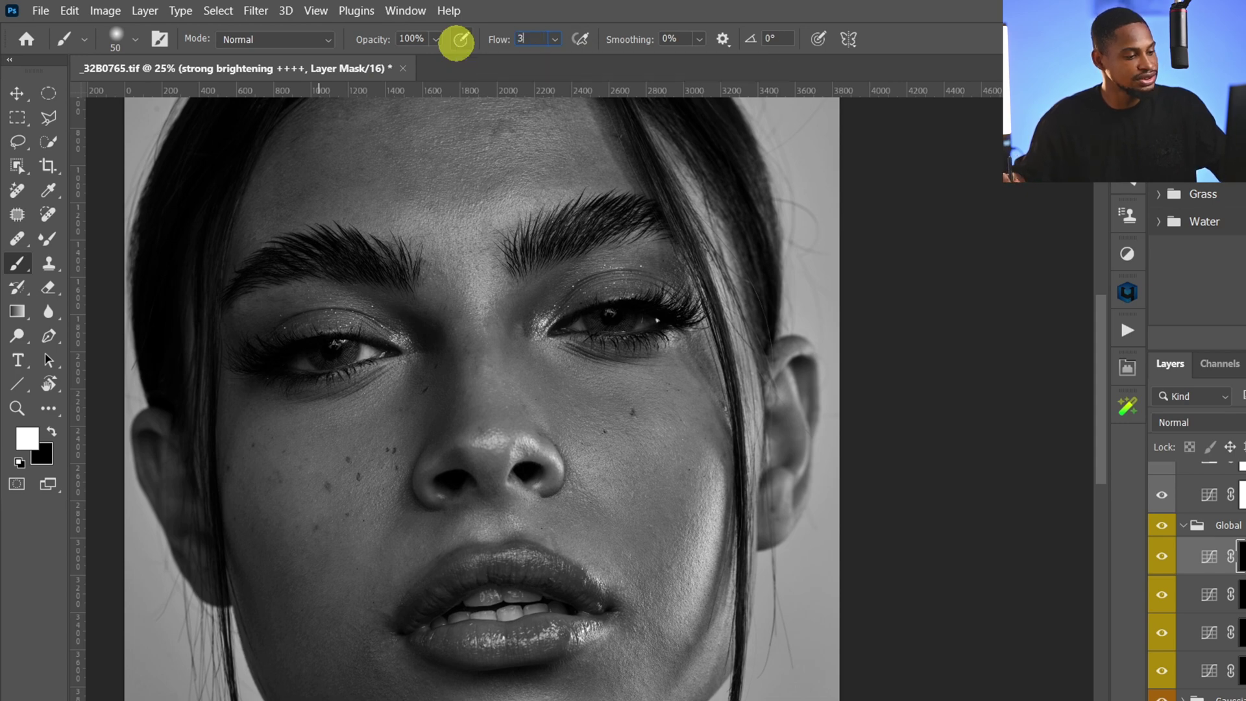
key("Return")
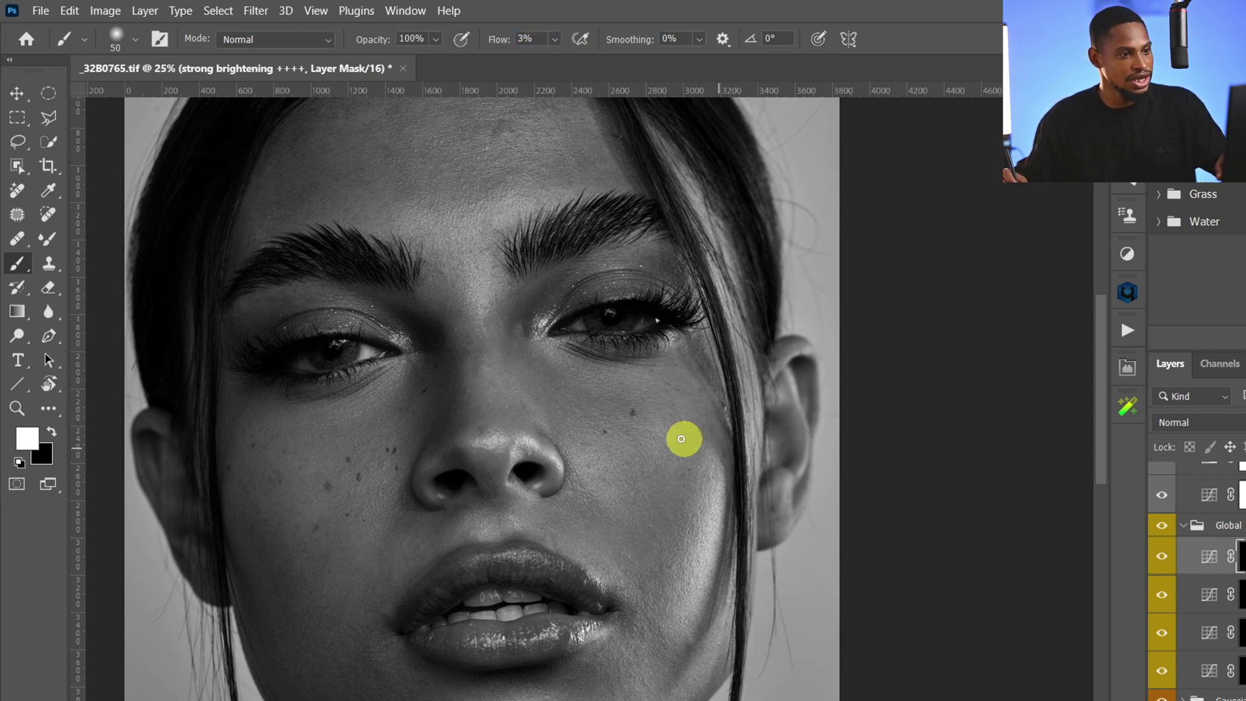
- Adjust the brush size to 125 px for the under-eye area on the strong brightening ++++ mask
key("bracketright")
key("bracketright")
key("bracketright")
key("bracketright")
key("bracketright")
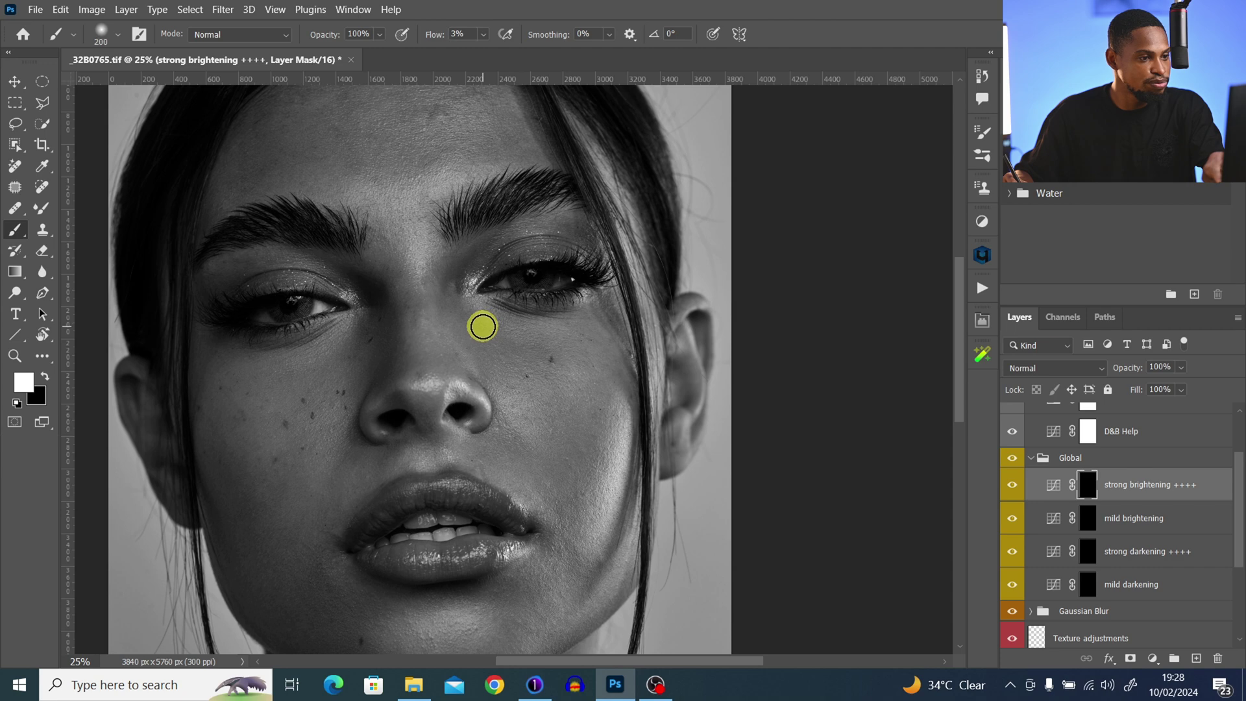
key("bracketleft")
key("bracketleft")
key("bracketleft")
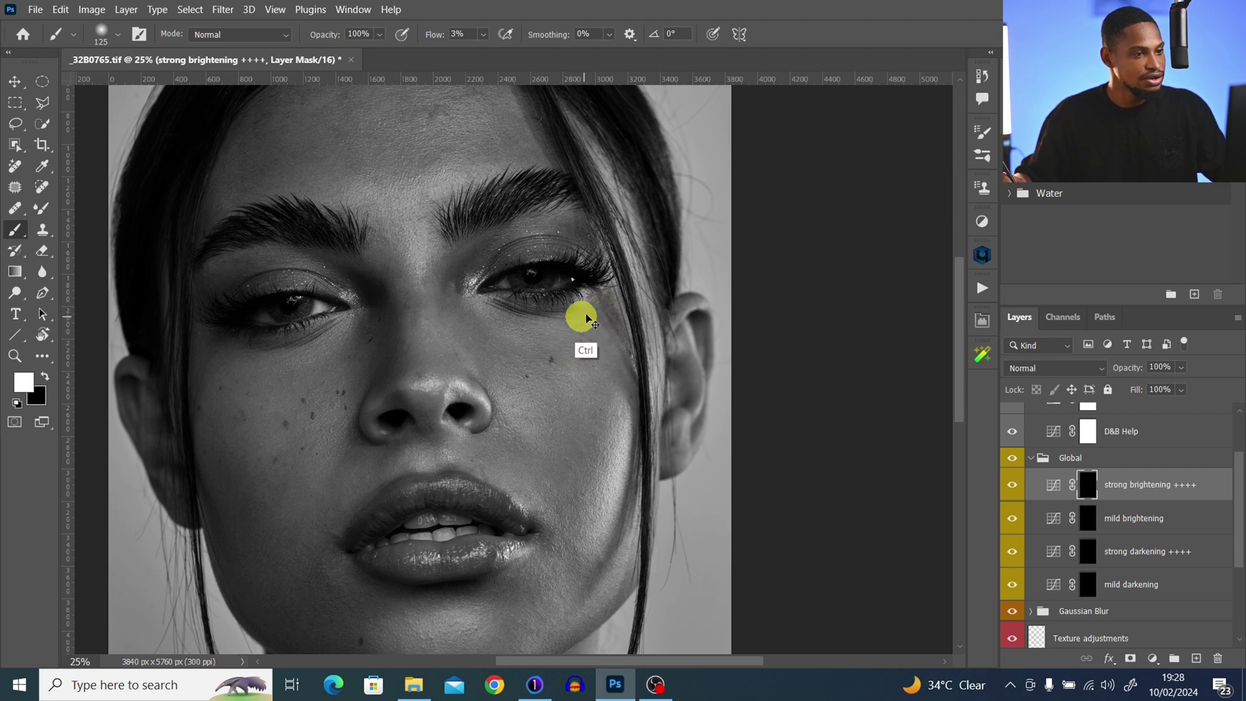
- Set the brush flow to 2% and lightly paint the mild brightening mask beneath the eye and beside the nose with a 175 px brush
left_click(469, 32)
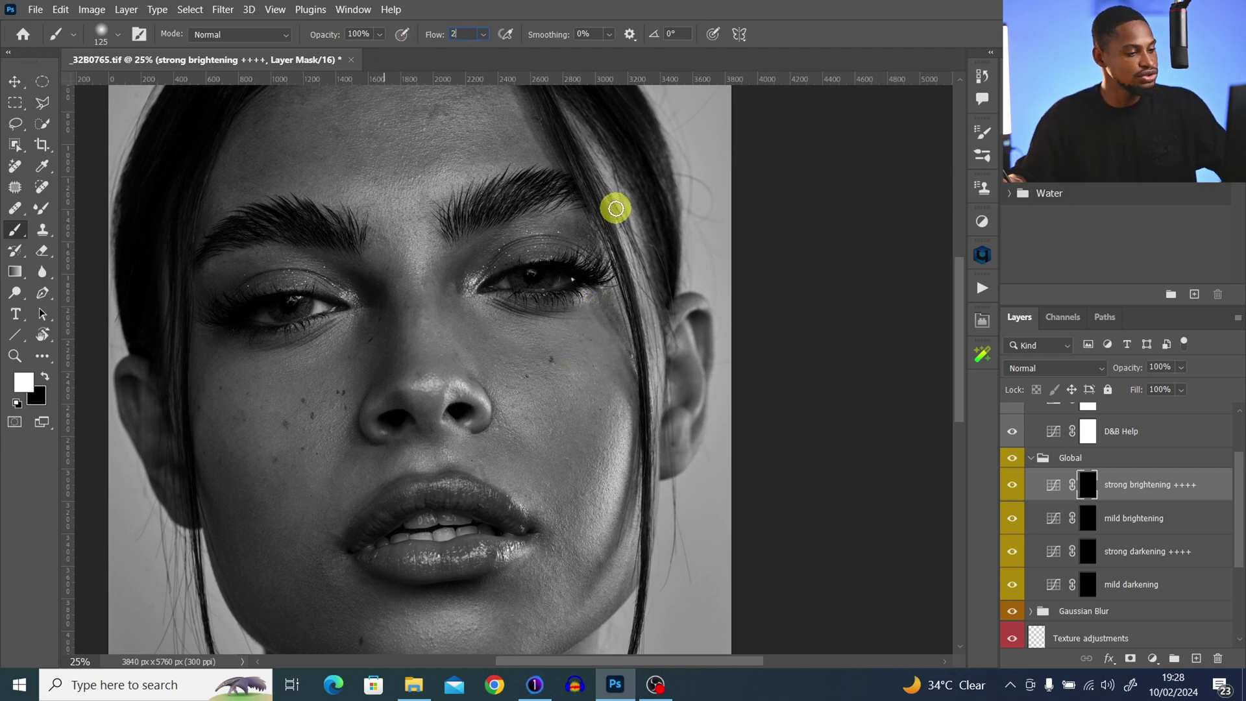
left_click(1089, 517)
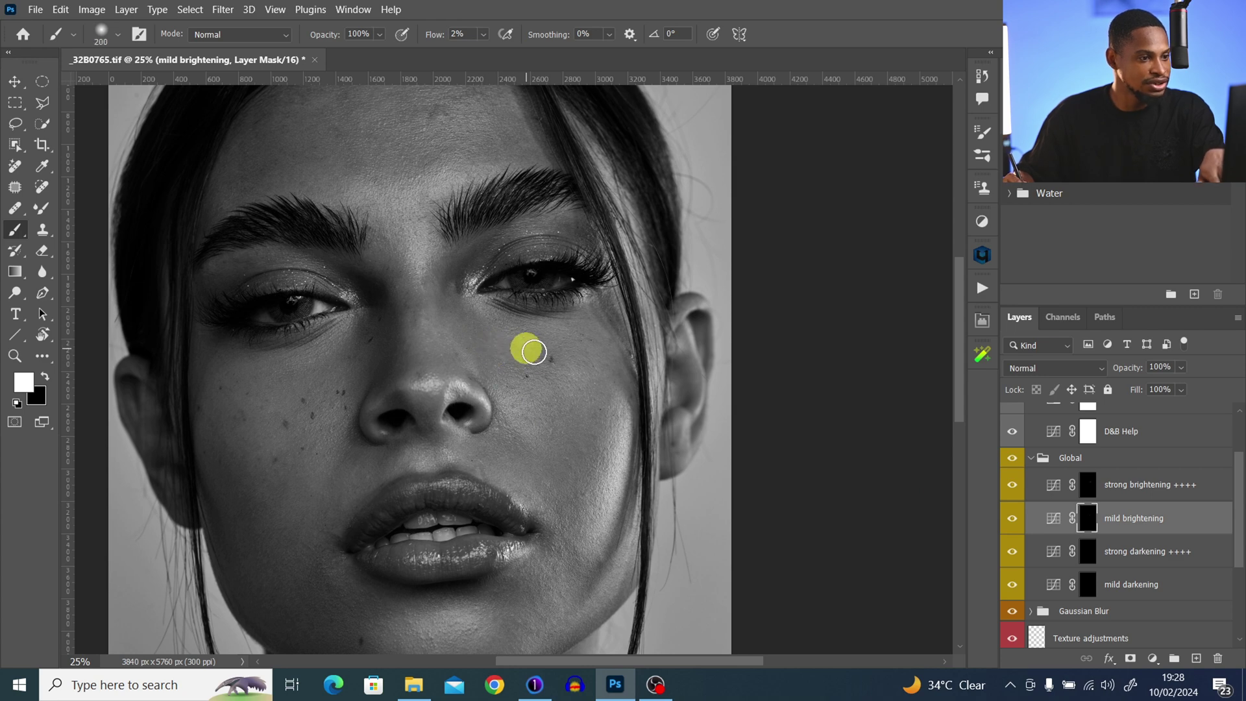
key("bracketleft")
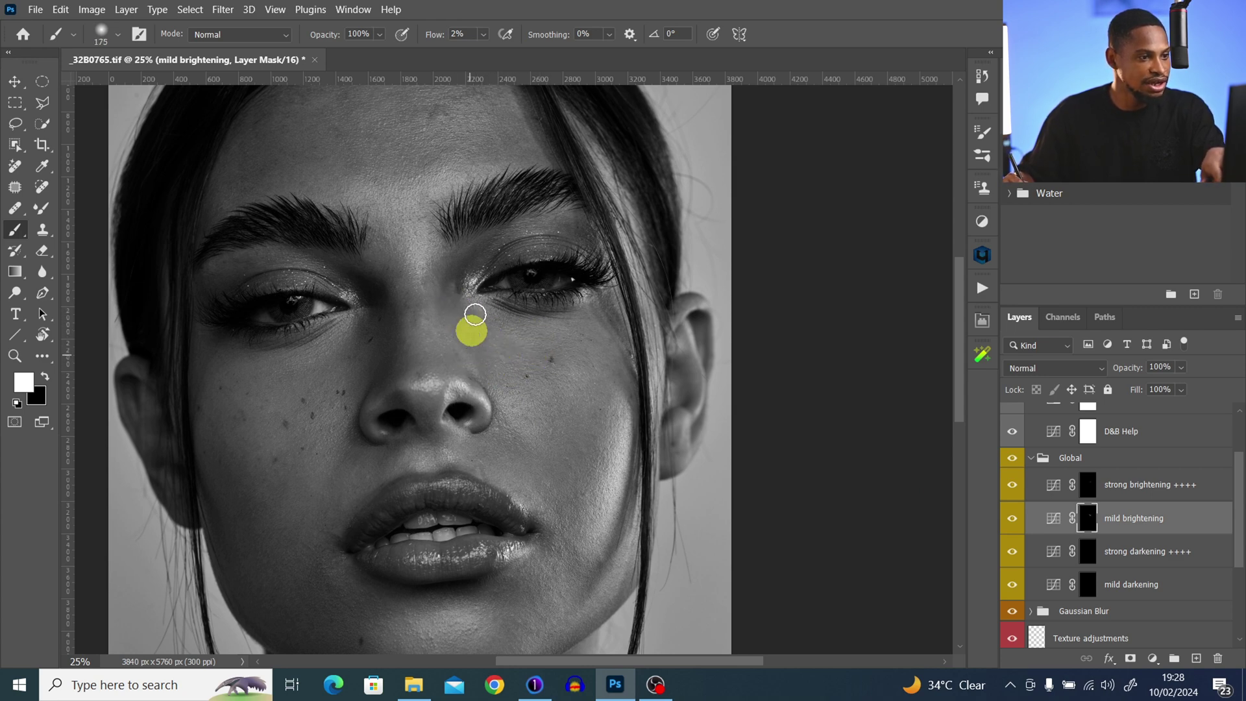
key("z")
left_click(501, 330)
key("b")
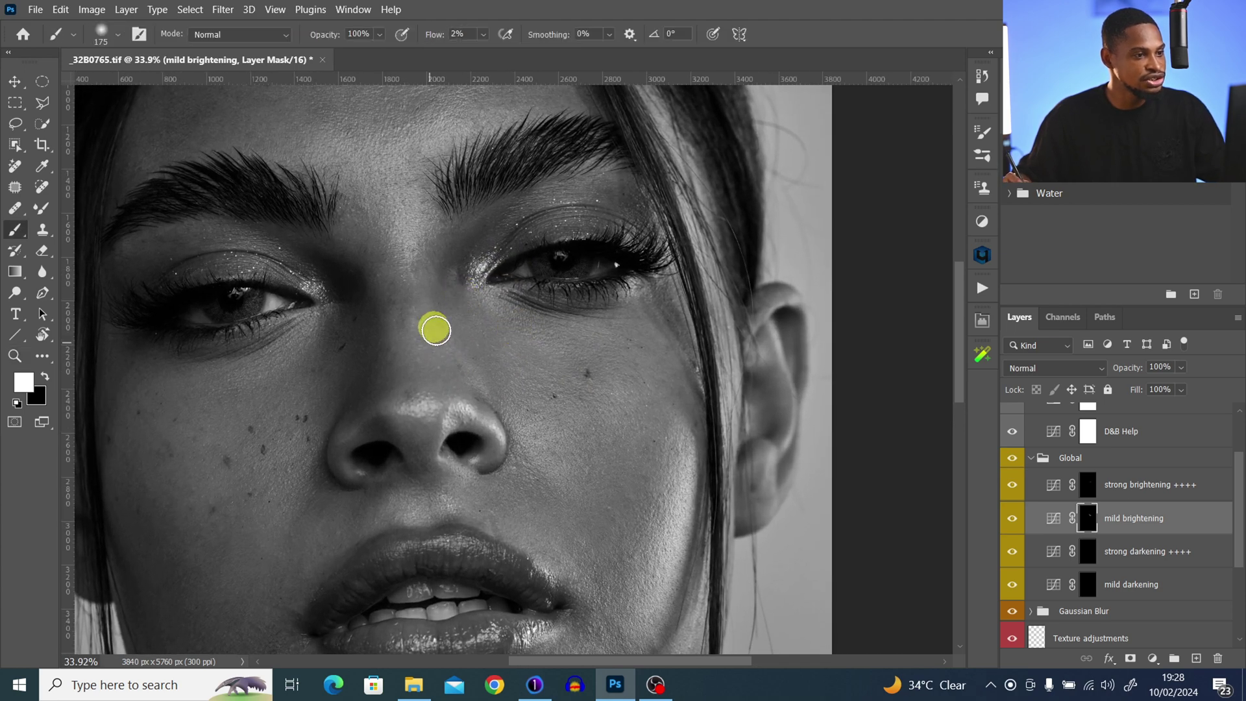
- Select the mild darkening mask, reduce the brush to 80 px and reset the colours to a white foreground
left_click(1079, 585)
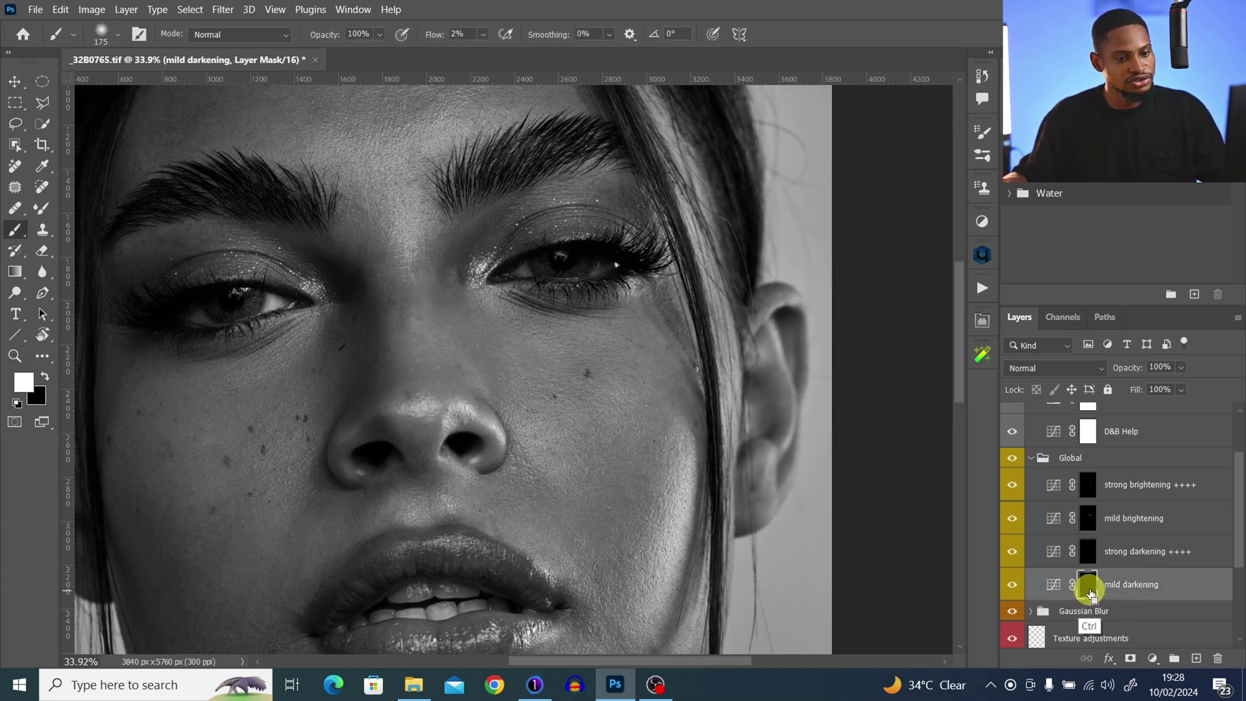
key("bracketleft")
key("bracketleft")
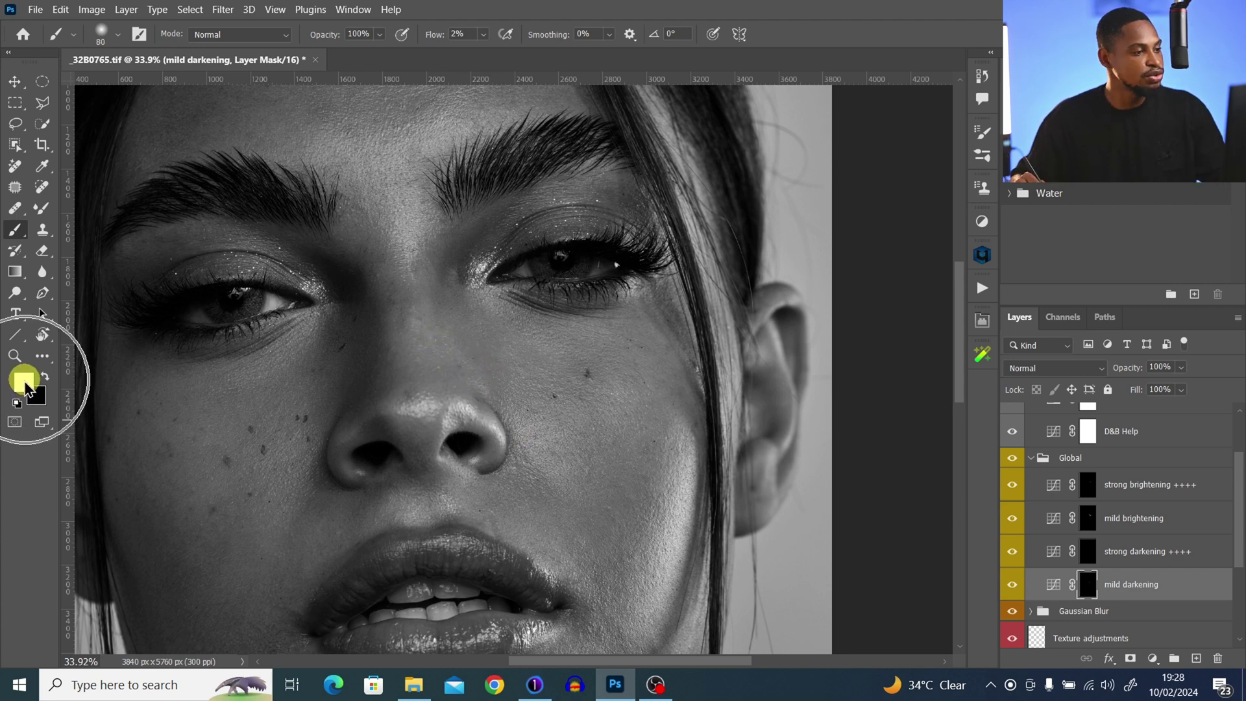
left_click(44, 376)
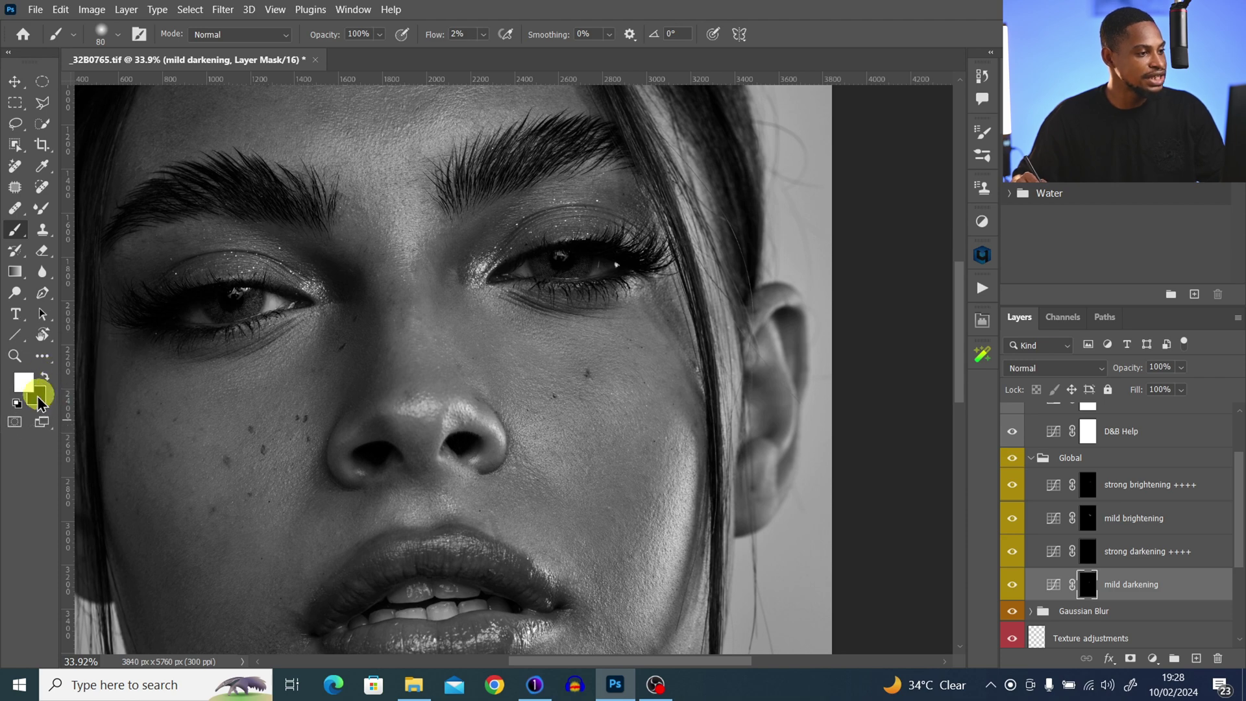
left_click(16, 403)
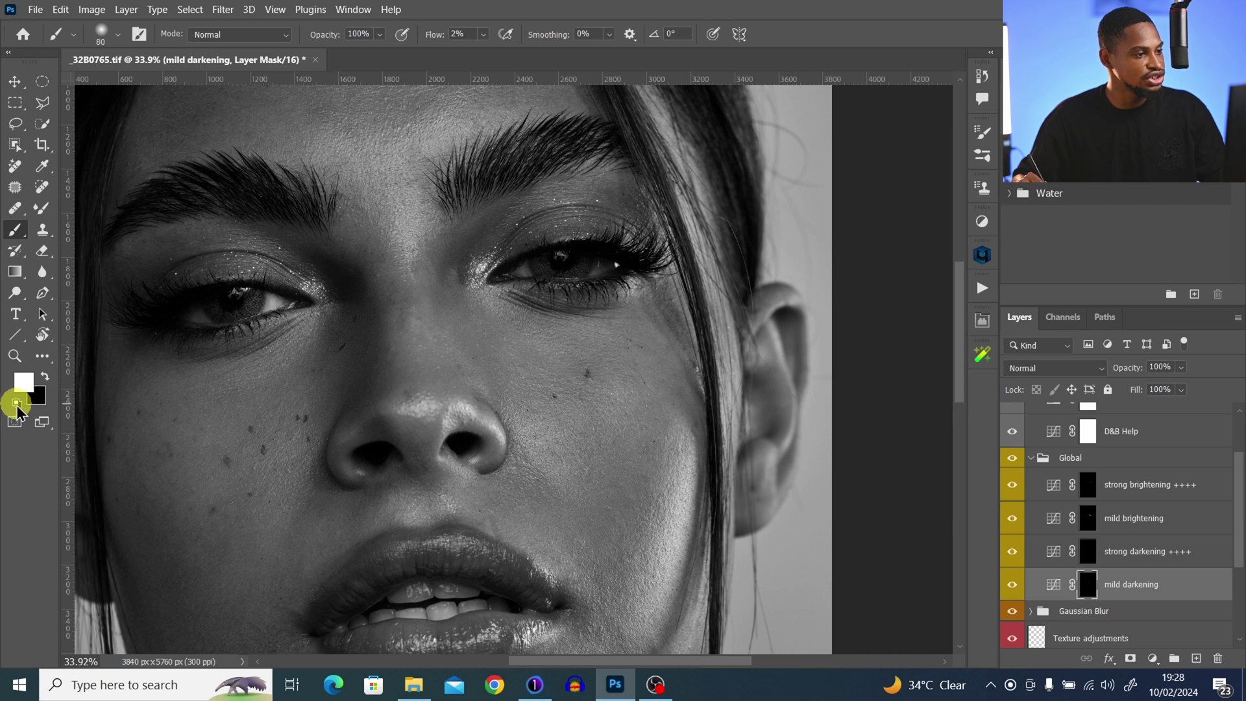
- Paint the mild darkening mask over bright patches on the nose bridge with a brush around 125 to 150 px
key("bracketleft")
key("bracketleft")
key("bracketleft")
key("bracketleft")
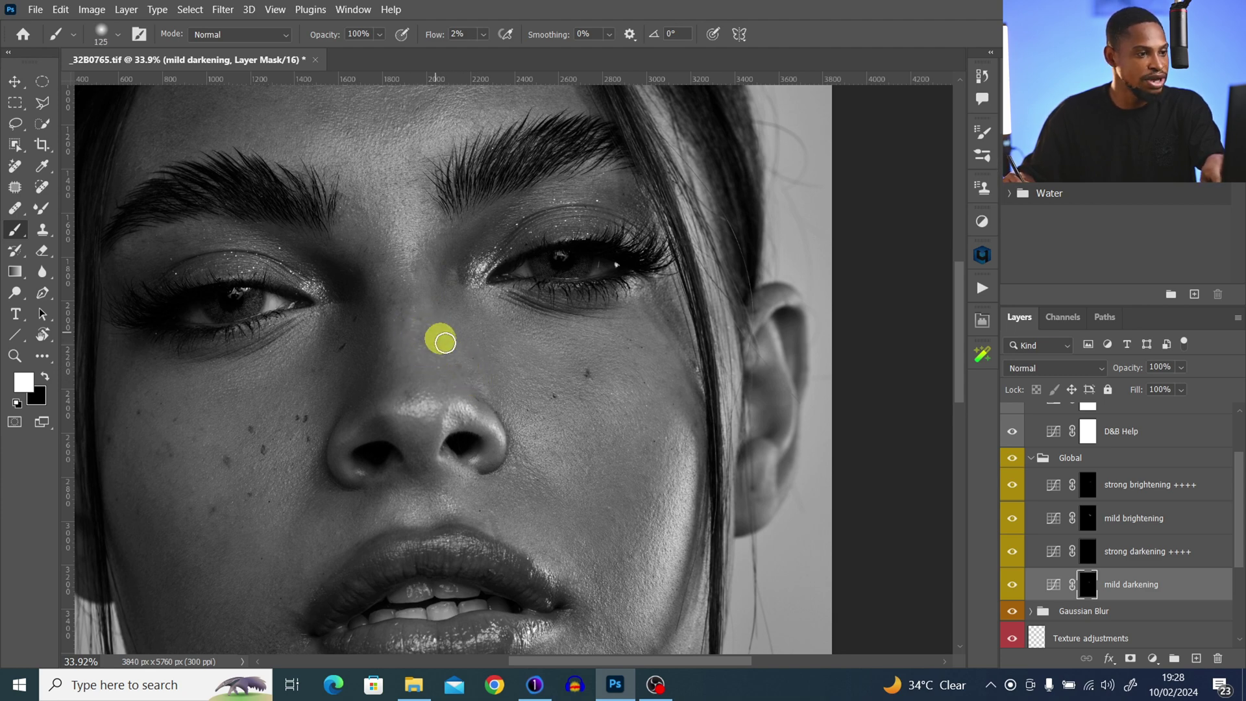
key("bracketright")
key("bracketleft")
key("bracketleft")
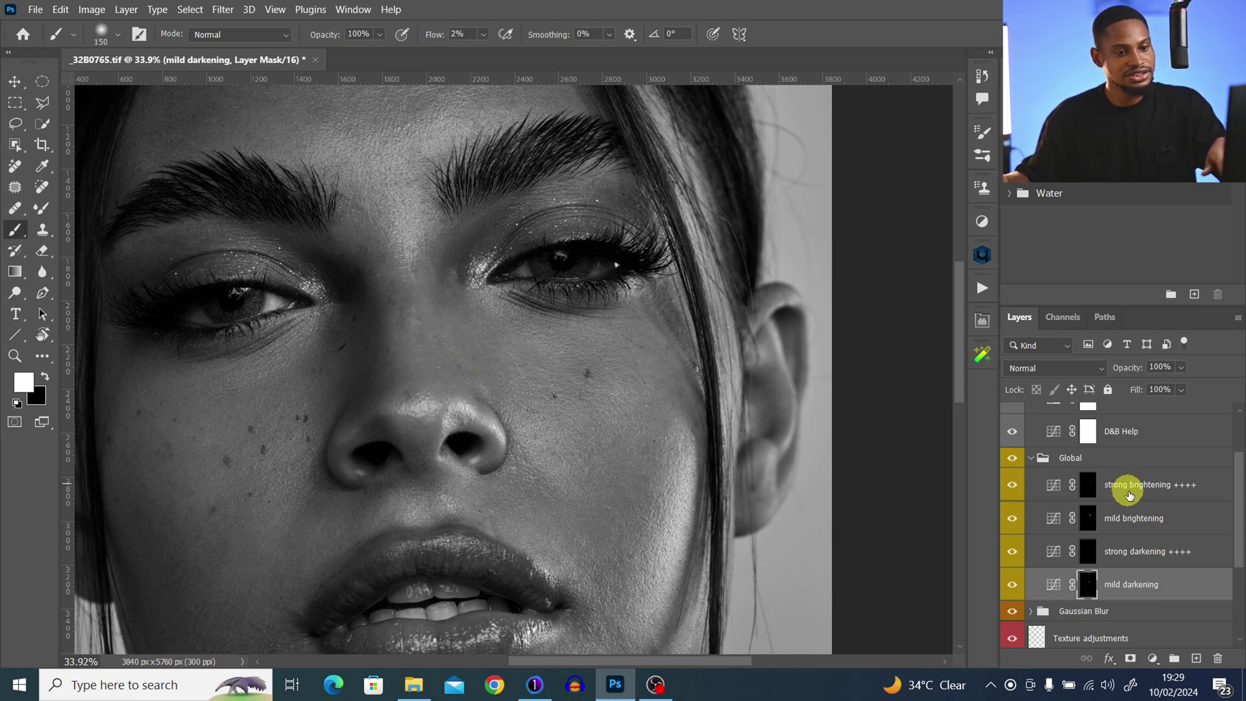
- Paint the mild brightening mask over darker patches beside the nose and on the cheek with a brush around 100 px
left_click(1092, 527)
left_click(487, 357, "ctrl")
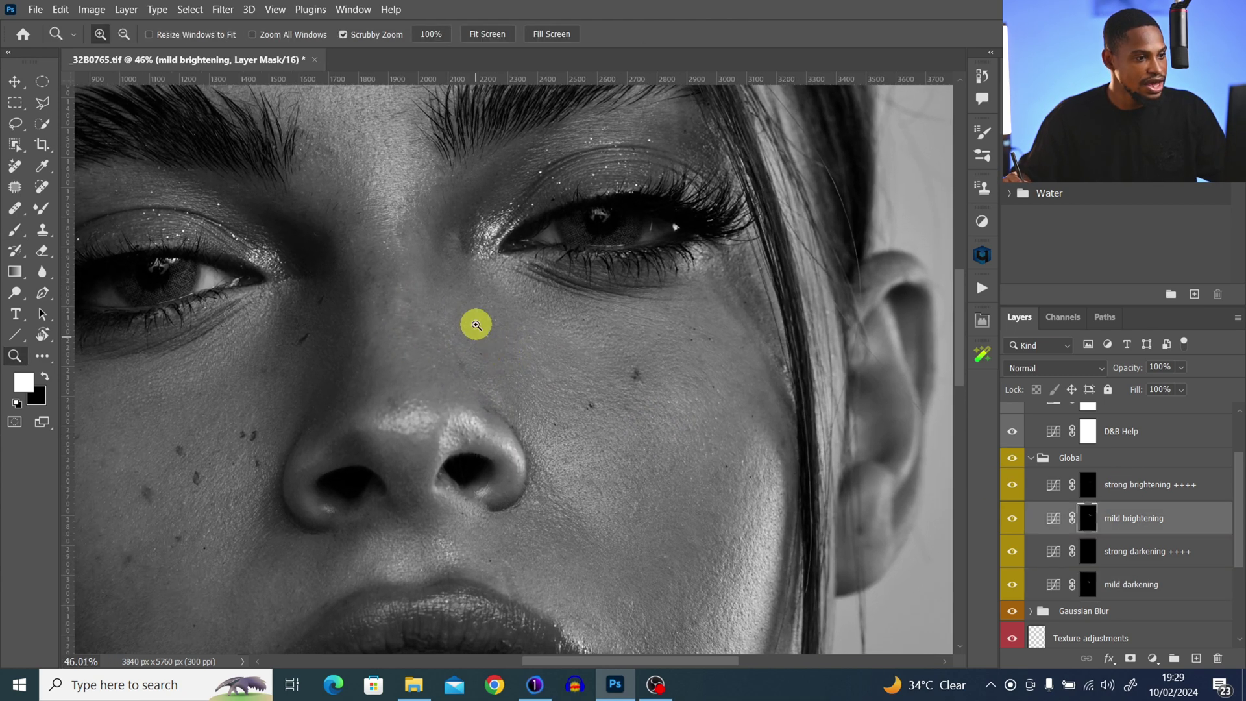
key("bracketleft")
key("bracketleft")
key("bracketleft")
key("bracketright")
key("bracketright")
key("bracketright")
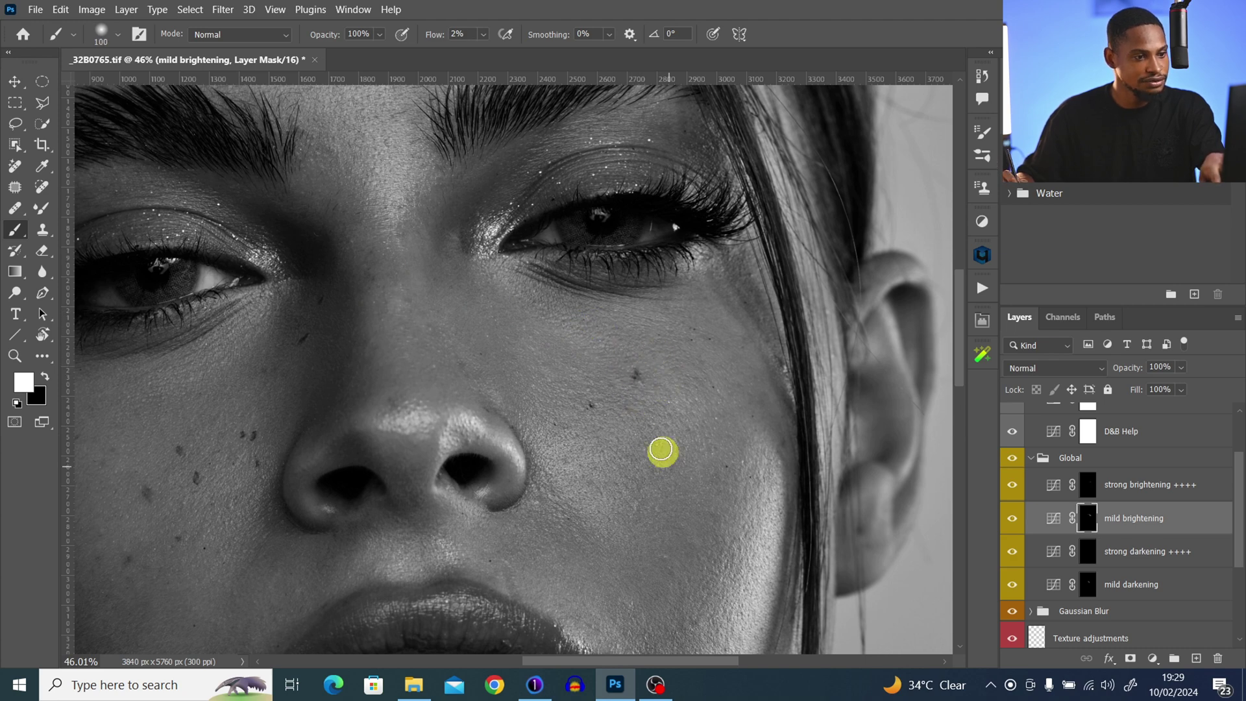
key("bracketright")
- Even out darker patches on the forehead on the mild brightening mask, reducing the brush from 200 to 100 px
left_click_drag(389, 245, 598, 548)
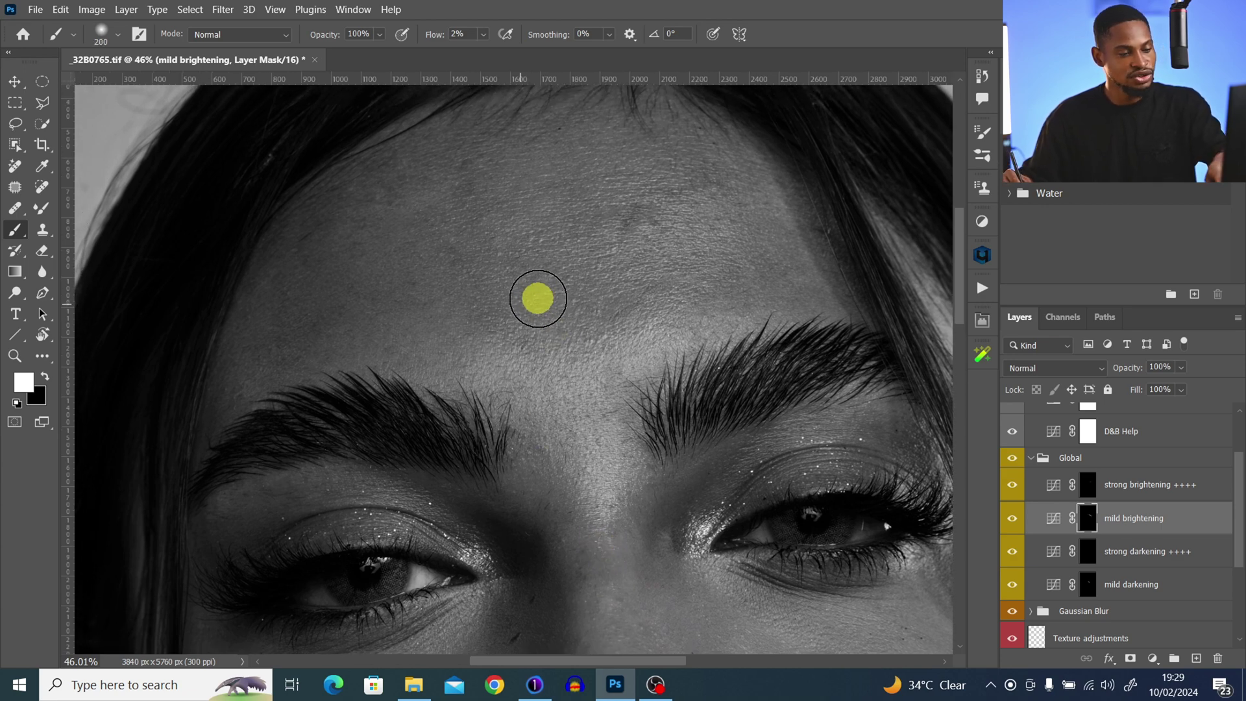
key("bracketleft")
key("bracketleft")
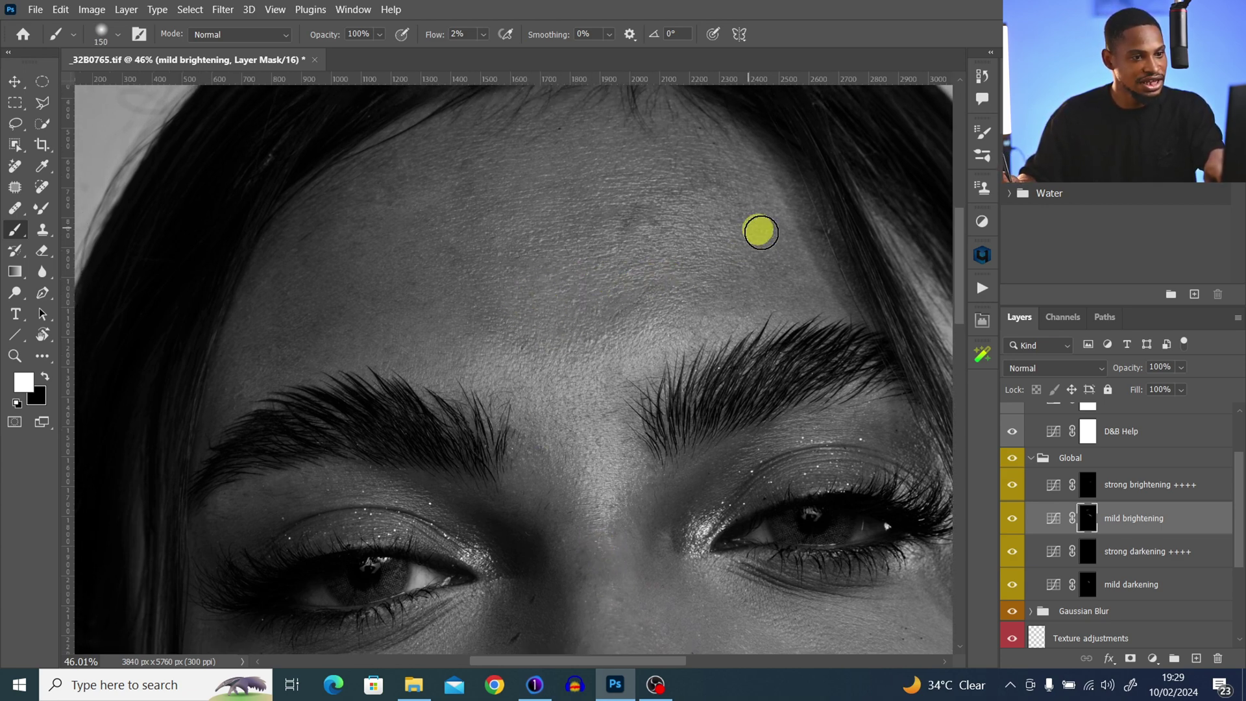
key("bracketright")
key("bracketleft")
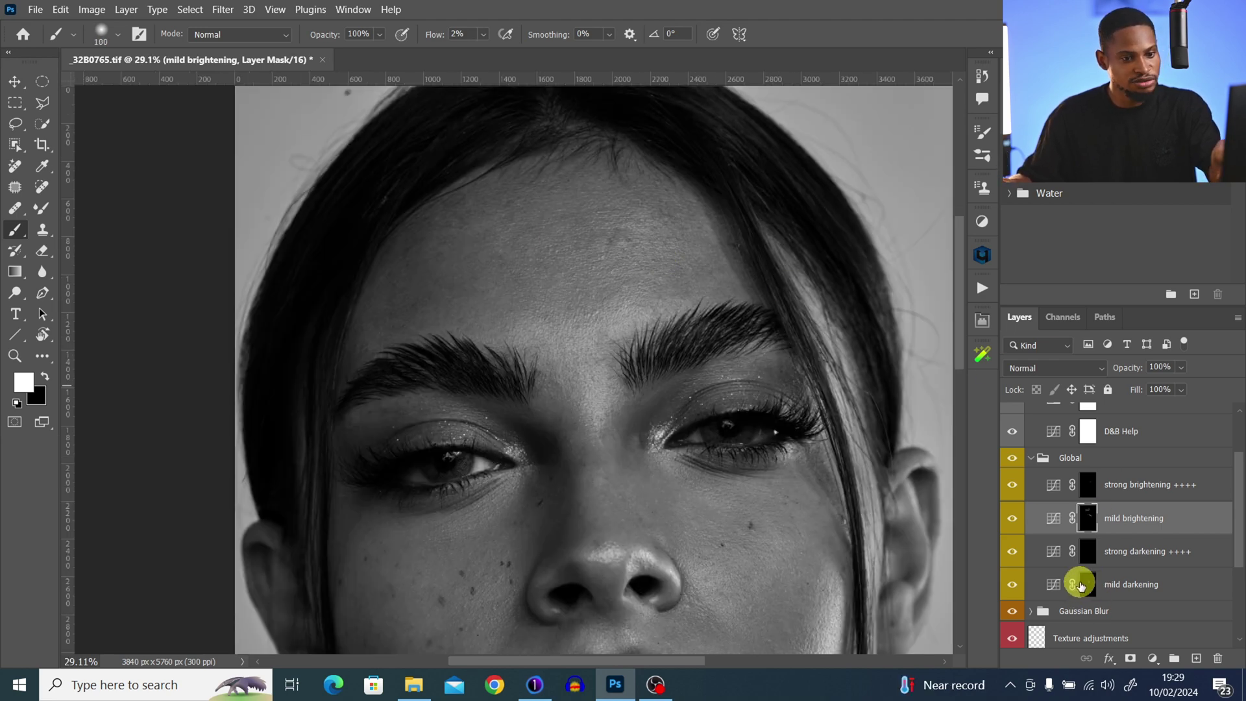
- Paint the mild darkening mask over bright patches on the forehead with a brush of 150 to 200 px
left_click(1080, 589)
key("bracketleft")
key("bracketleft")
key("bracketleft")
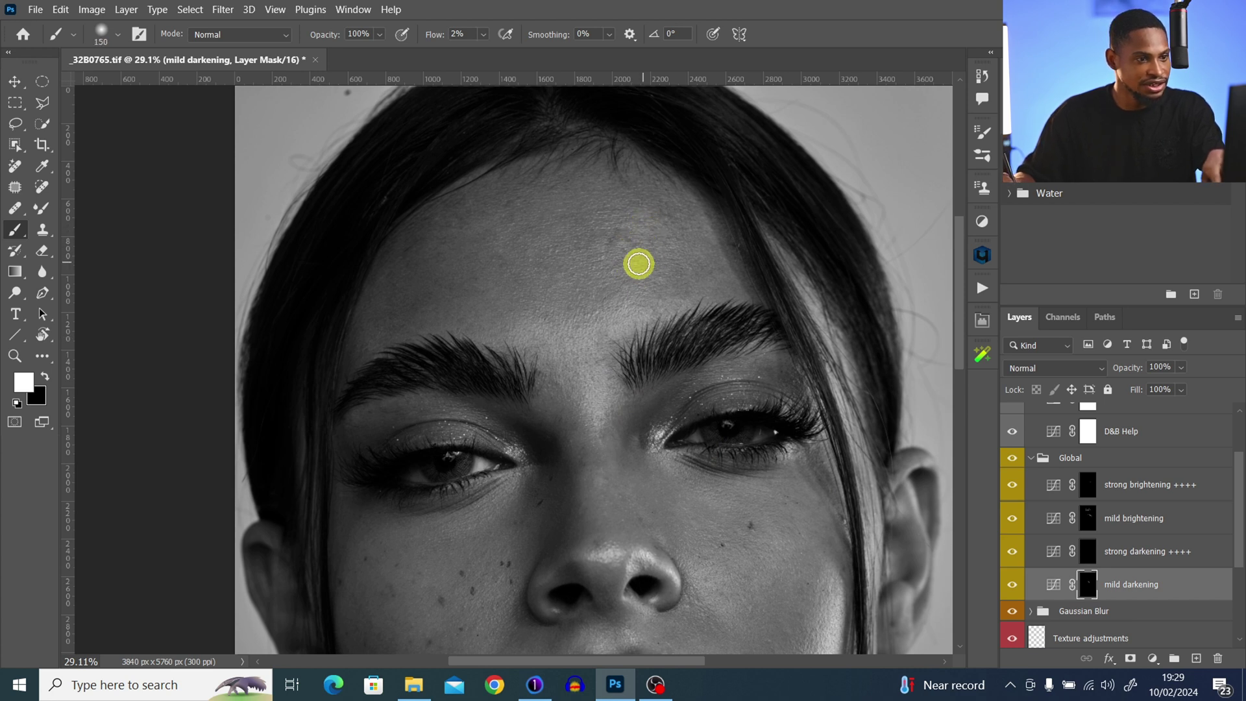
key("bracketright")
key("bracketright")
key("bracketright")
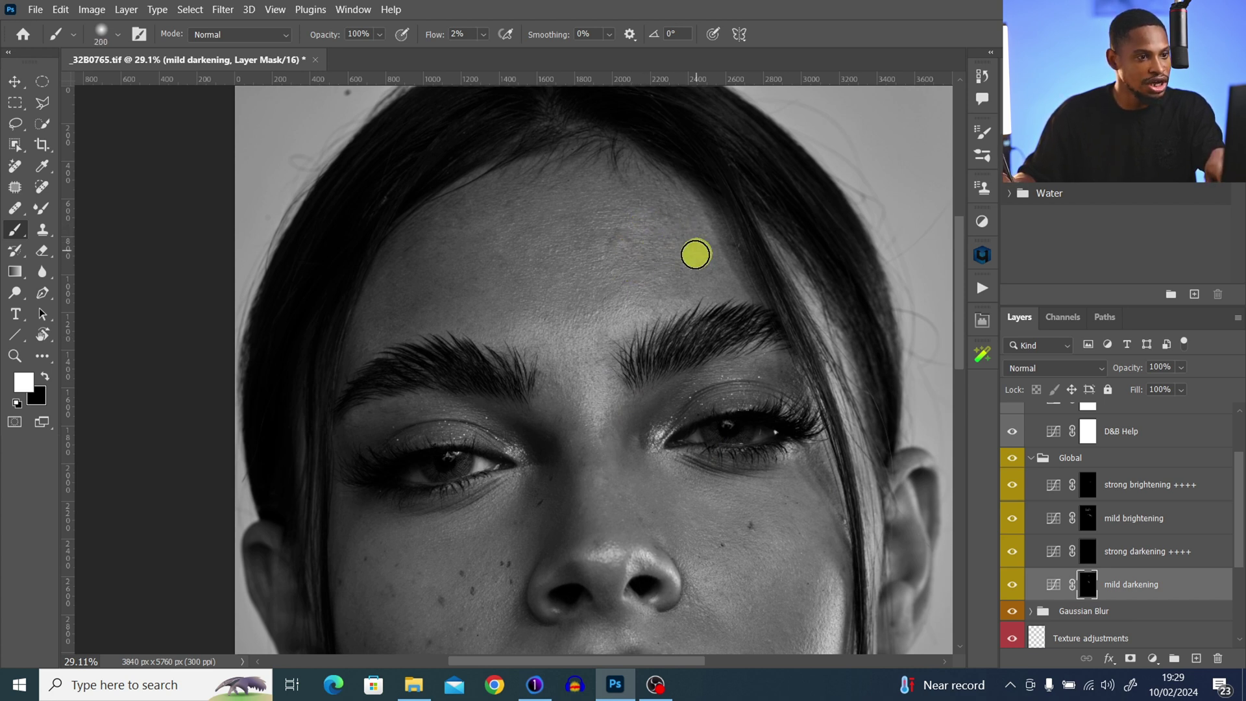
key("bracketright")
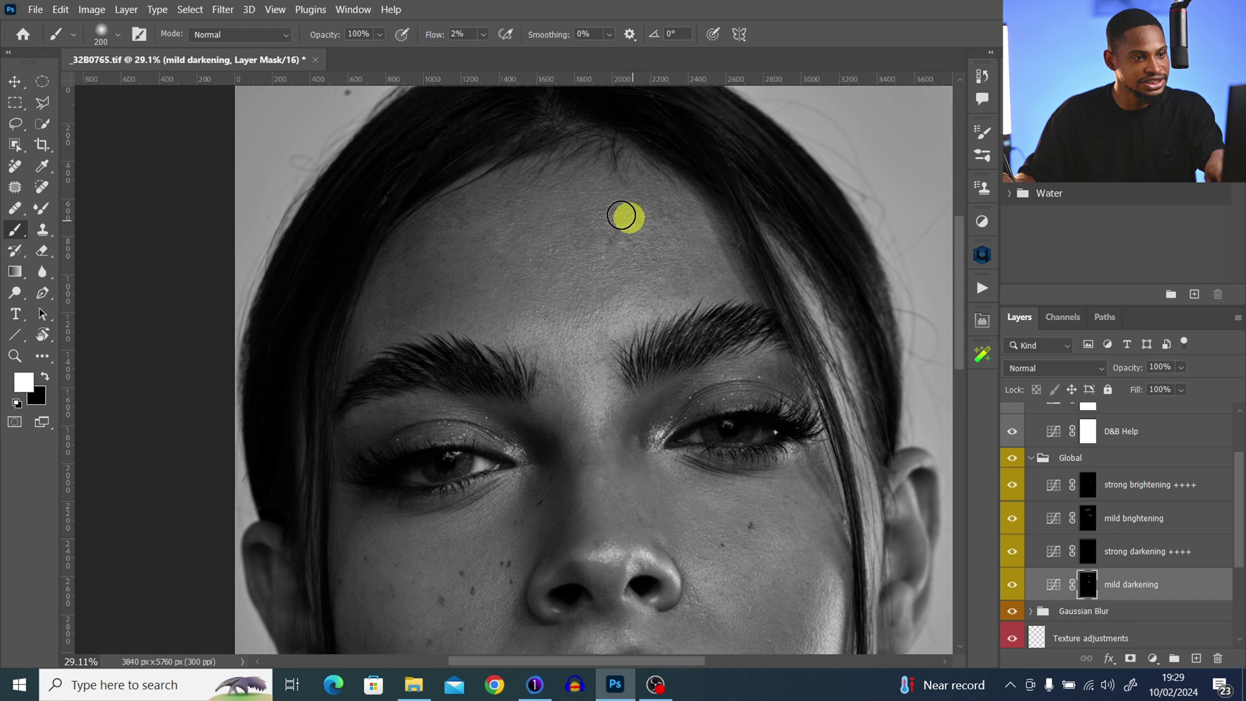
- Darken bright patches along the side of the nose on the mild darkening mask with a 90 to 100 px brush
key("bracketleft")
key("bracketleft")
key("bracketleft")
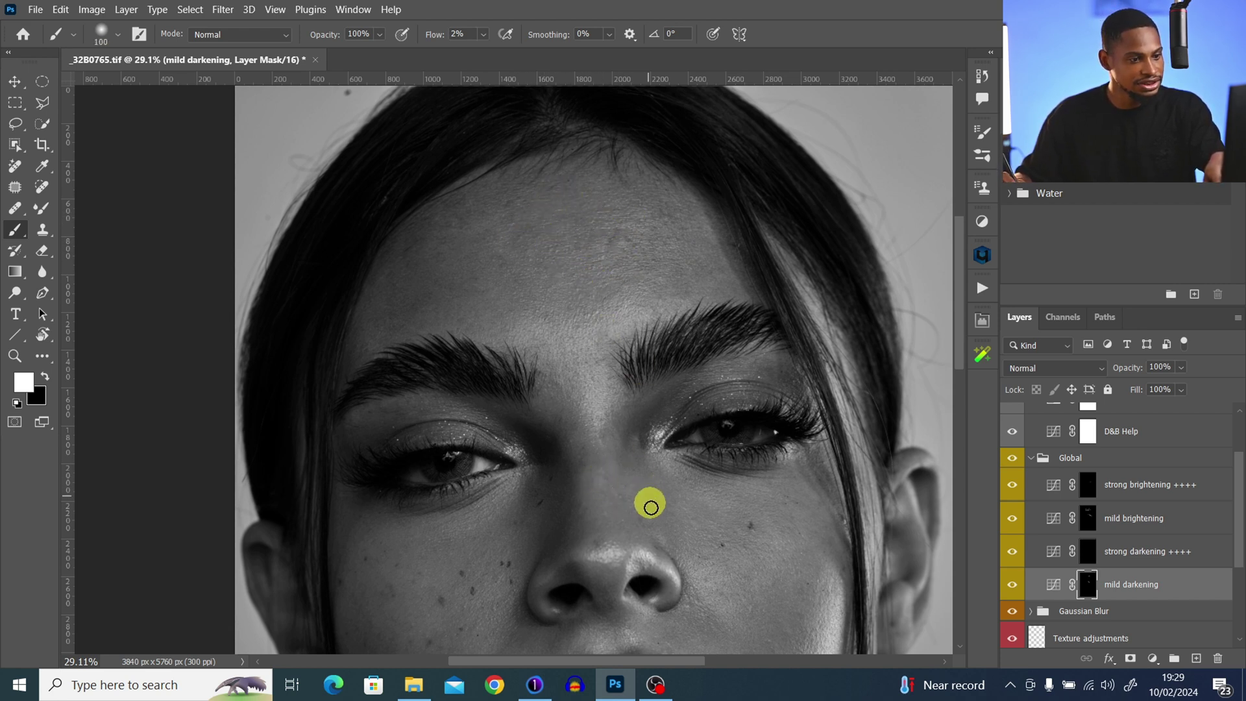
key("bracketleft")
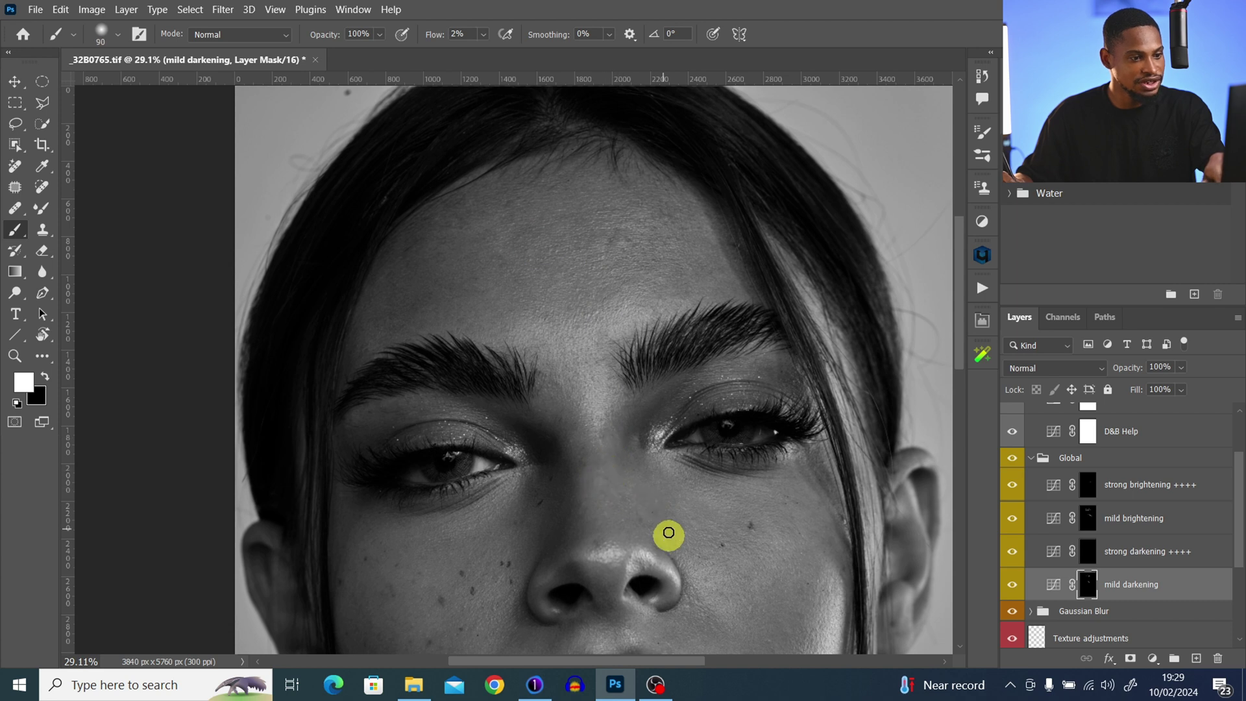
- Collapse the Global group and compare the black-and-white face with the group hidden and shown
left_click(1031, 460)
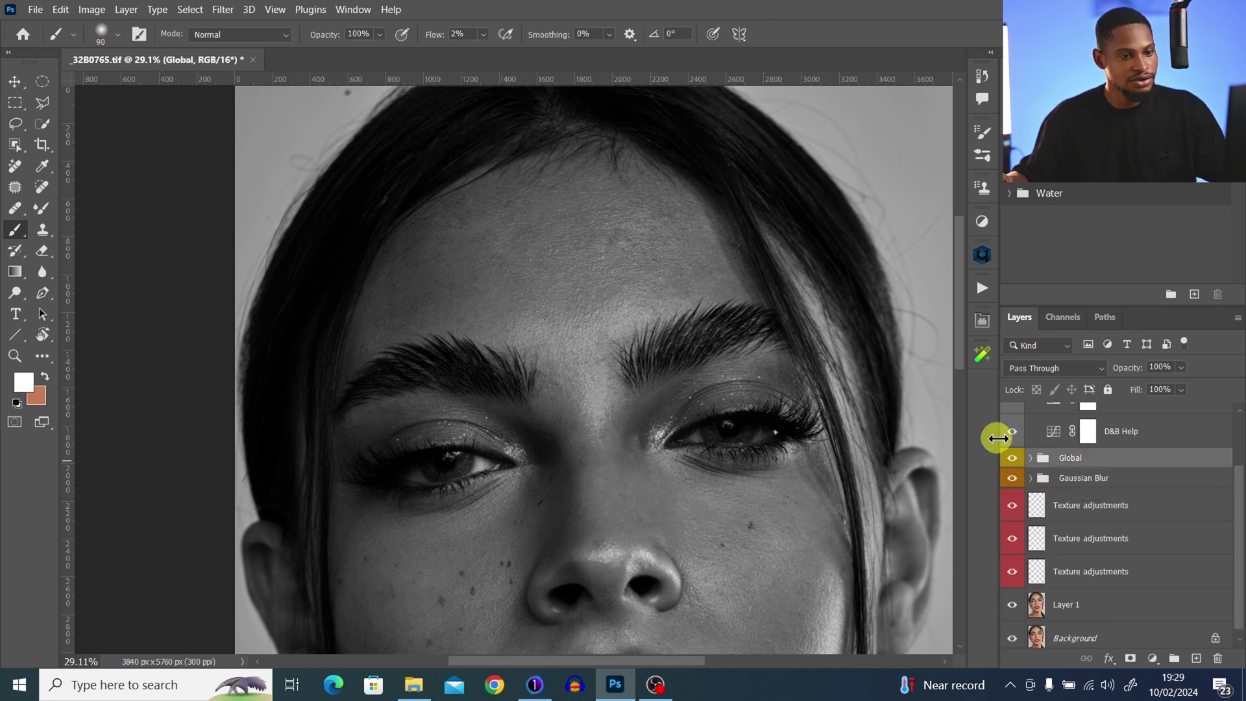
left_click(1014, 459)
left_click(1014, 459)
left_click(1014, 458)
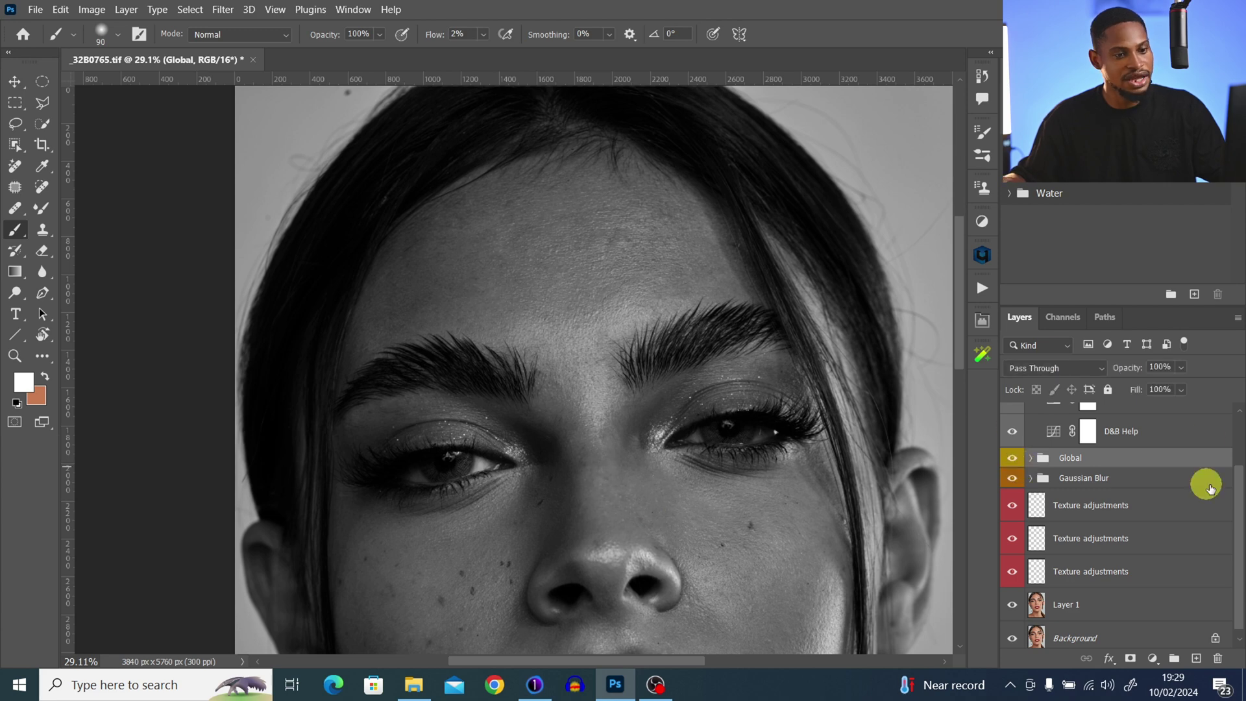
- Hide the D&B Help B/W and D&B Help layers to return the portrait to colour
scroll(1113, 475, "up", 2)
left_click_drag(1015, 484, 1012, 446)
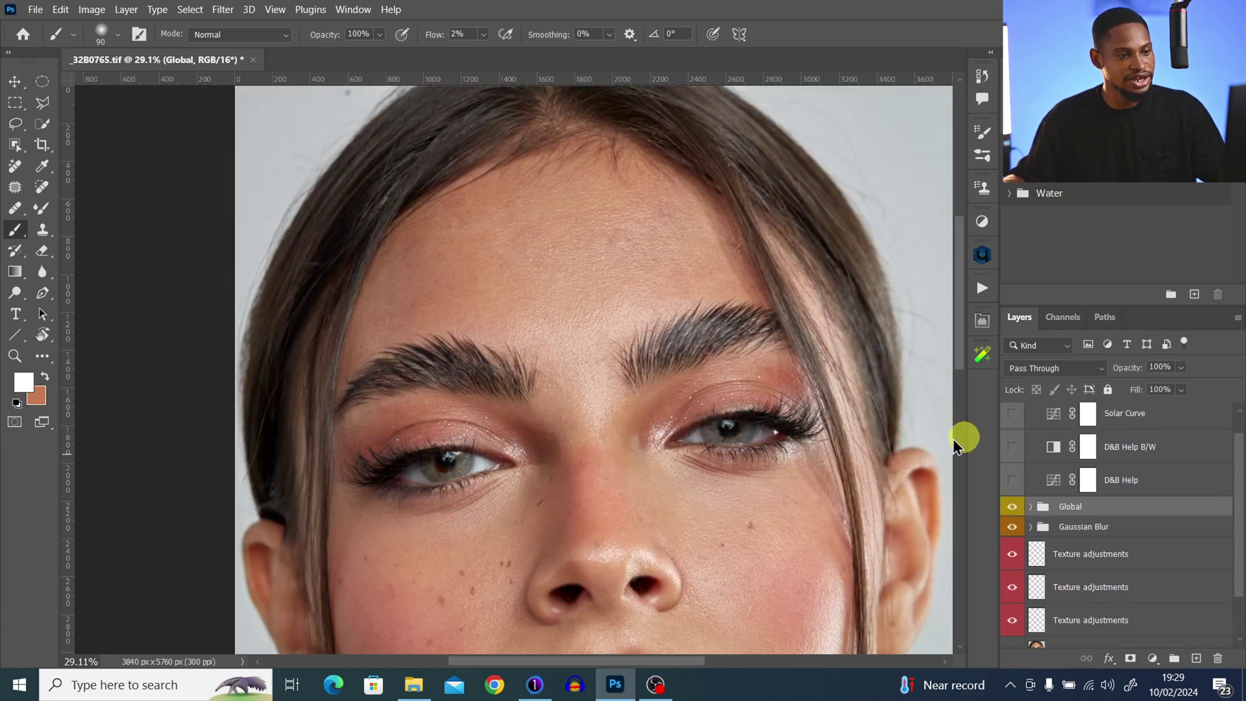
- Compare the eyes, nose and cheeks in colour with the Global group hidden and shown
key("z")
left_click_drag(619, 494, 592, 505)
left_click_drag(707, 503, 736, 490)
left_click_drag(724, 473, 688, 414)
left_click(1018, 480)
left_click(1014, 509)
key("z")
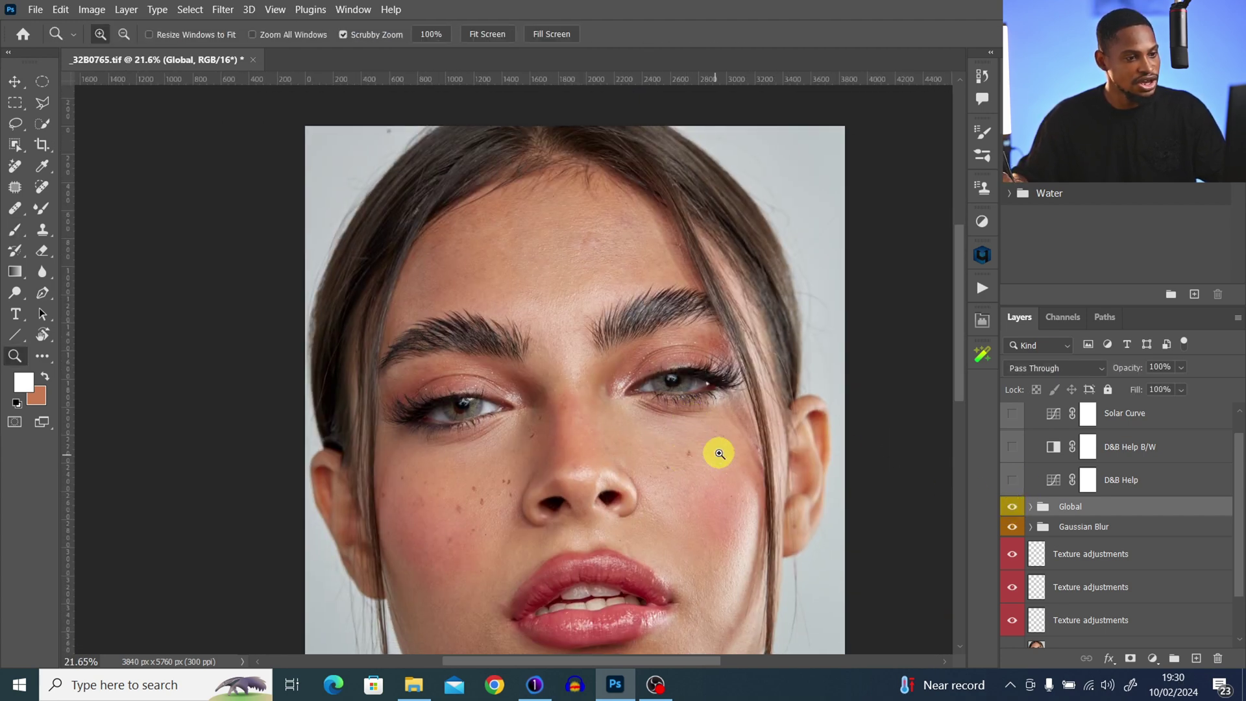
left_click_drag(720, 453, 738, 454)
key("b")
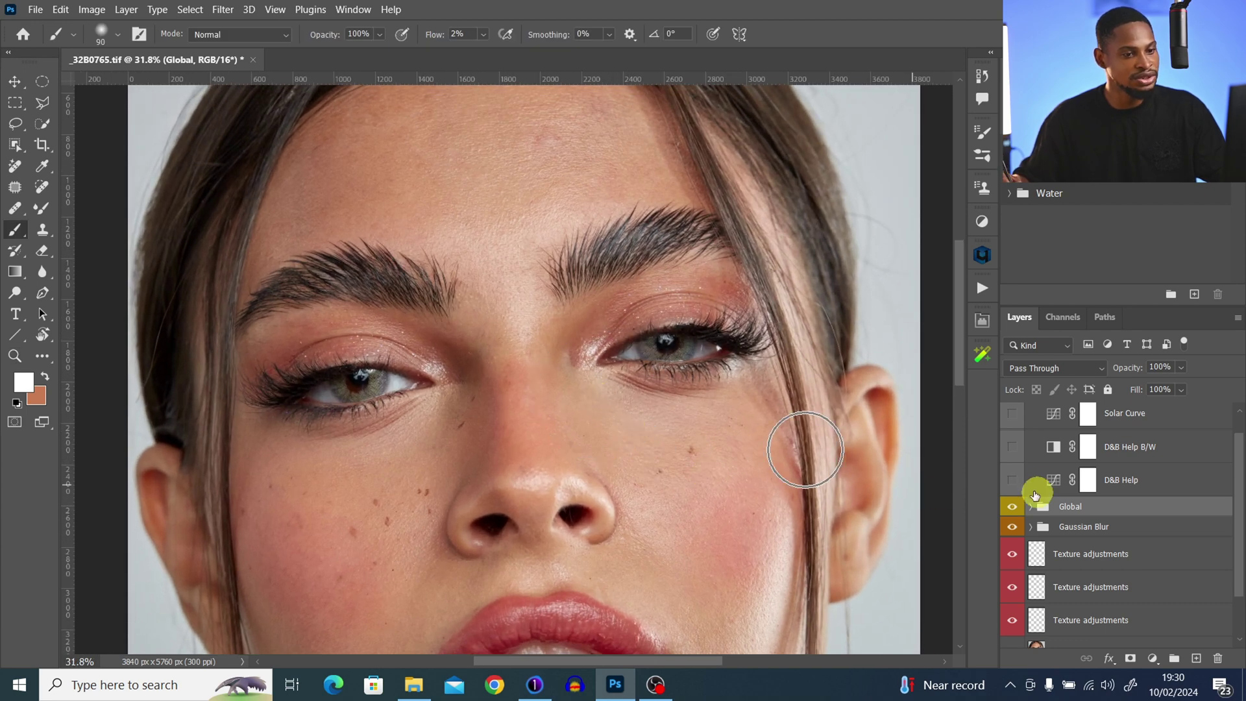
left_click(1015, 513)
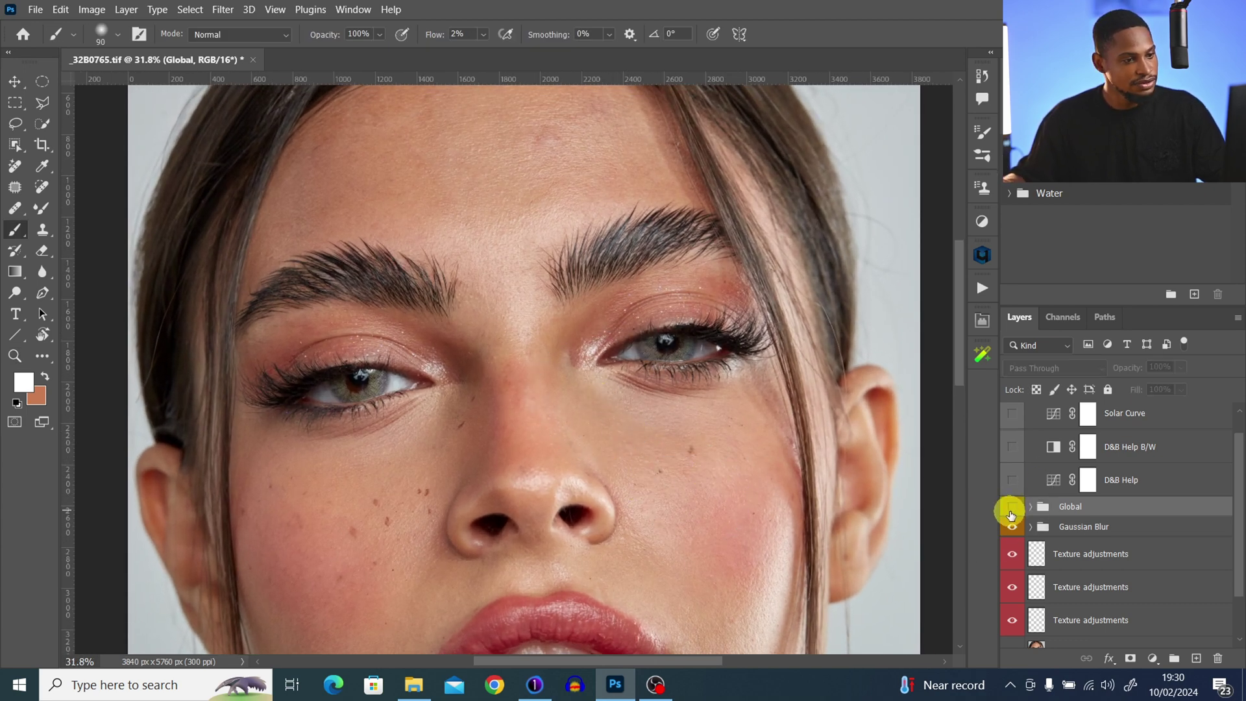
left_click(1012, 513)
- Compare the forehead in colour with the Global group hidden and shown
scroll(575, 425, "up", 4)
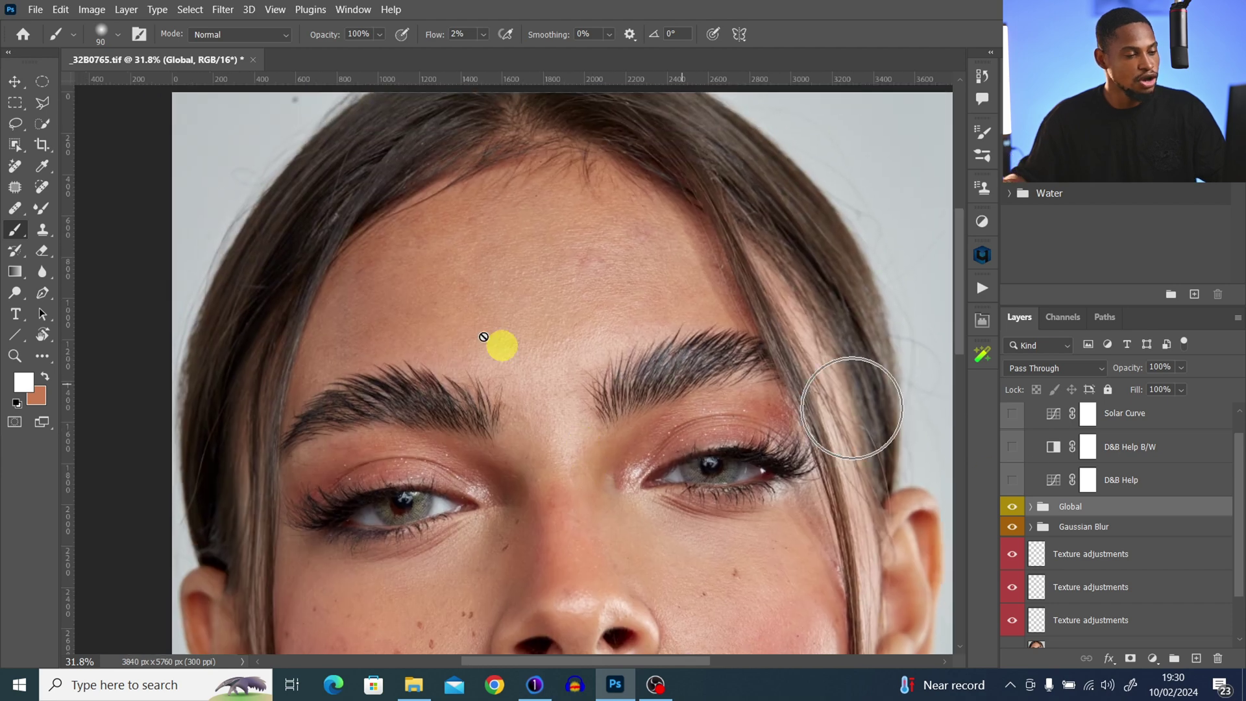
left_click(1013, 510)
left_click(1014, 513)
key("z")
mouse_move(554, 396)
left_mouse_down()
mouse_move(492, 422)
mouse_move(623, 431)
mouse_move(609, 395)
mouse_move(658, 405)
left_mouse_up()
key("b")
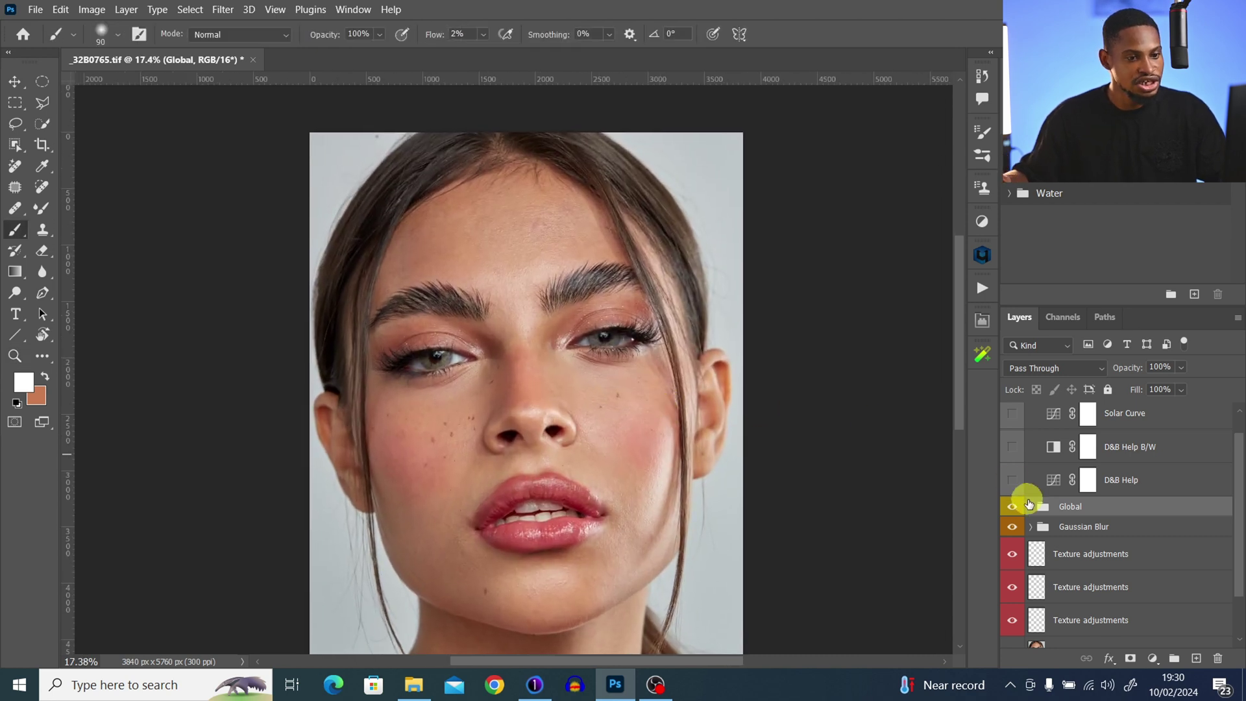
- Expand the Global group, select the mild brightening mask and show the D&B Help and D&B Help B/W layers again
left_click(1030, 507)
left_click(1088, 566)
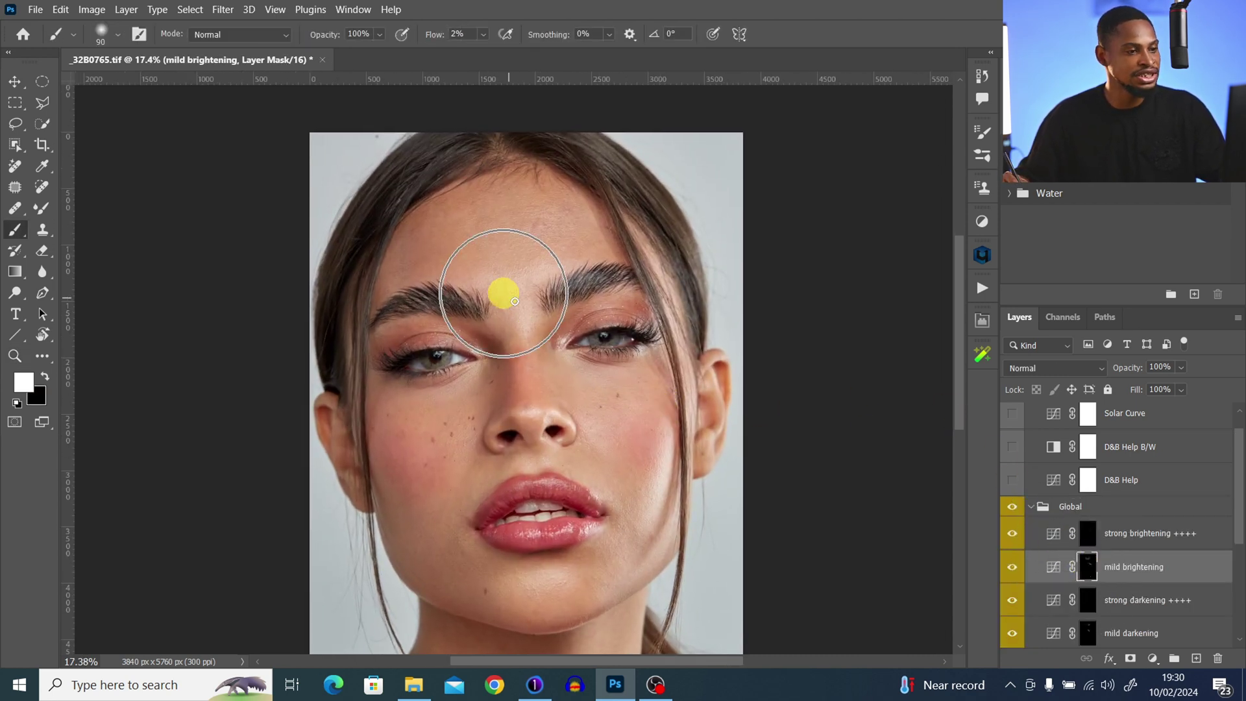
mouse_move(594, 476)
left_mouse_down()
mouse_move(537, 389)
mouse_move(491, 369)
mouse_move(498, 286)
left_mouse_up()
key("z")
key("b")
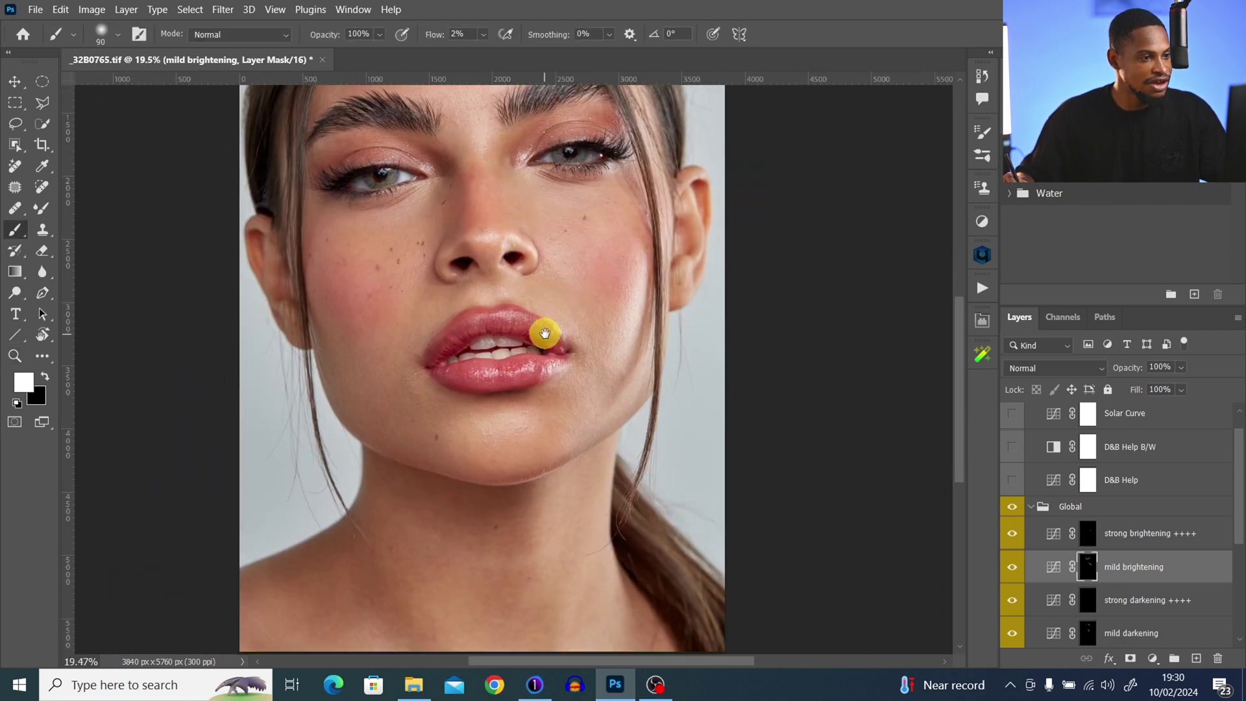
left_click(1012, 446)
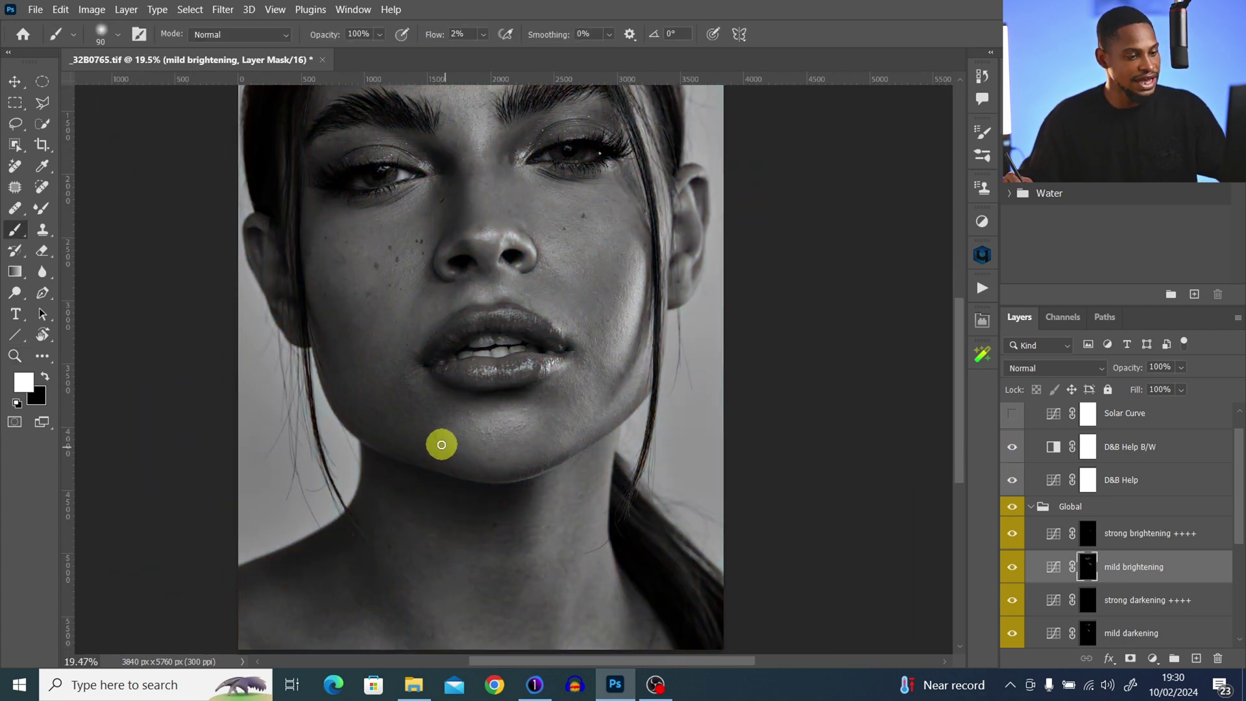
- Adjust the brush size and paint the mild brightening mask over darker areas of the lower face
key("bracketleft")
key("bracketleft")
key("bracketright")
key("bracketright")
key("bracketright")
key("bracketright")
mouse_move(416, 320)
left_mouse_down()
mouse_move(419, 292)
mouse_move(414, 336)
mouse_move(426, 312)
mouse_move(562, 236)
left_mouse_up()
- Continue evening the face on the mild darkening and mild brightening masks, enlarging the brush to 250 px for broader areas
left_click(1131, 632)
left_click(1134, 565)
key("bracketright")
key("bracketright")
key("bracketright")
key("bracketright")
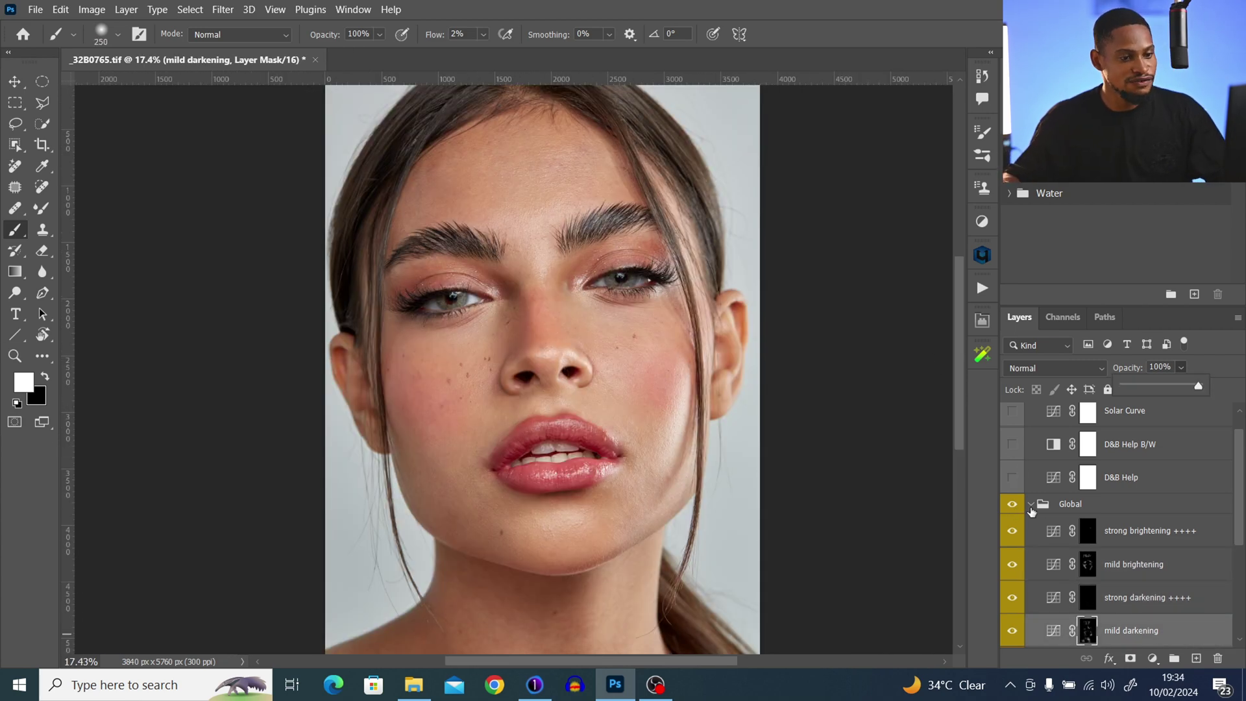
- Compare the whole portrait with the Global group hidden and shown, leaving the group visible and expanded
left_click(1032, 504)
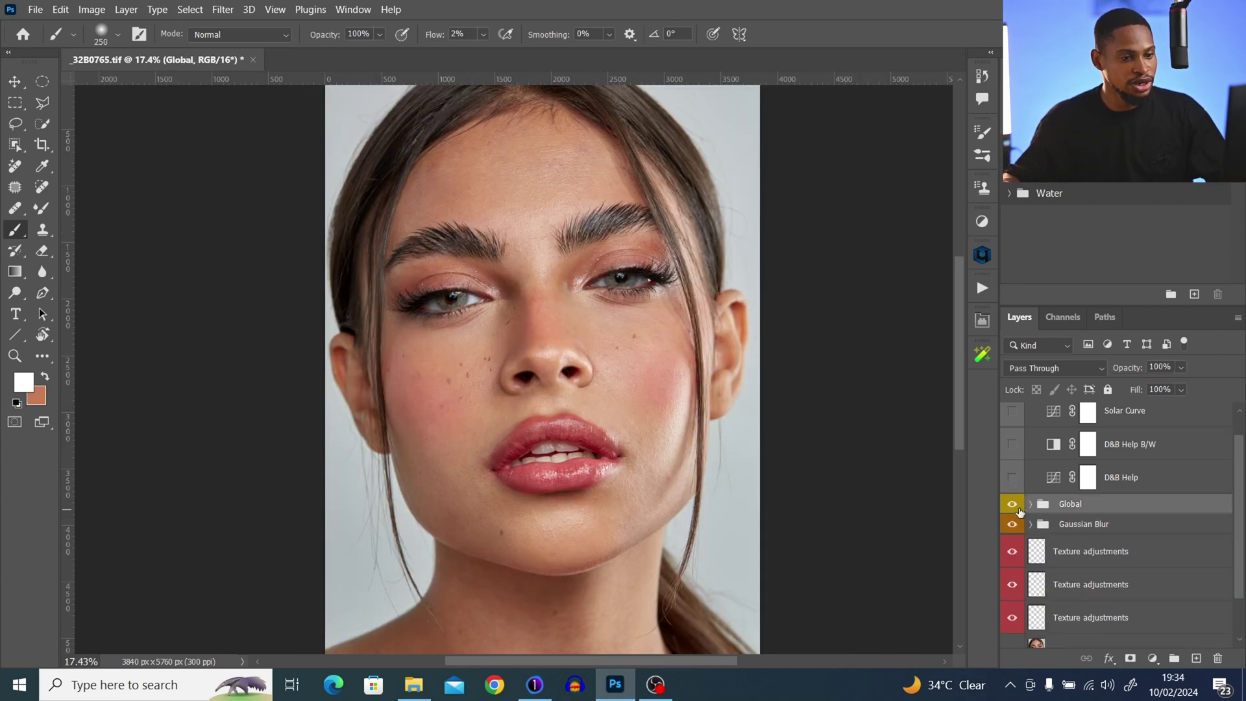
left_click(1014, 505)
left_click(1014, 505)
left_click(1019, 512)
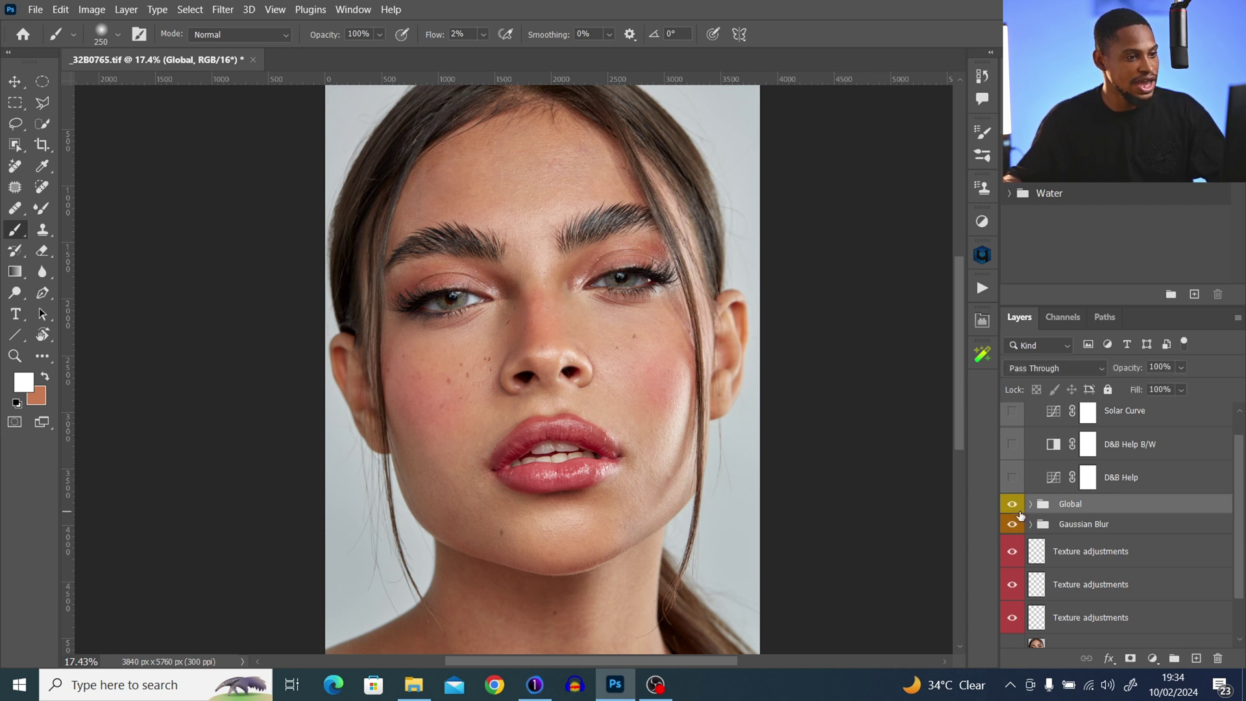
left_click(1032, 503)
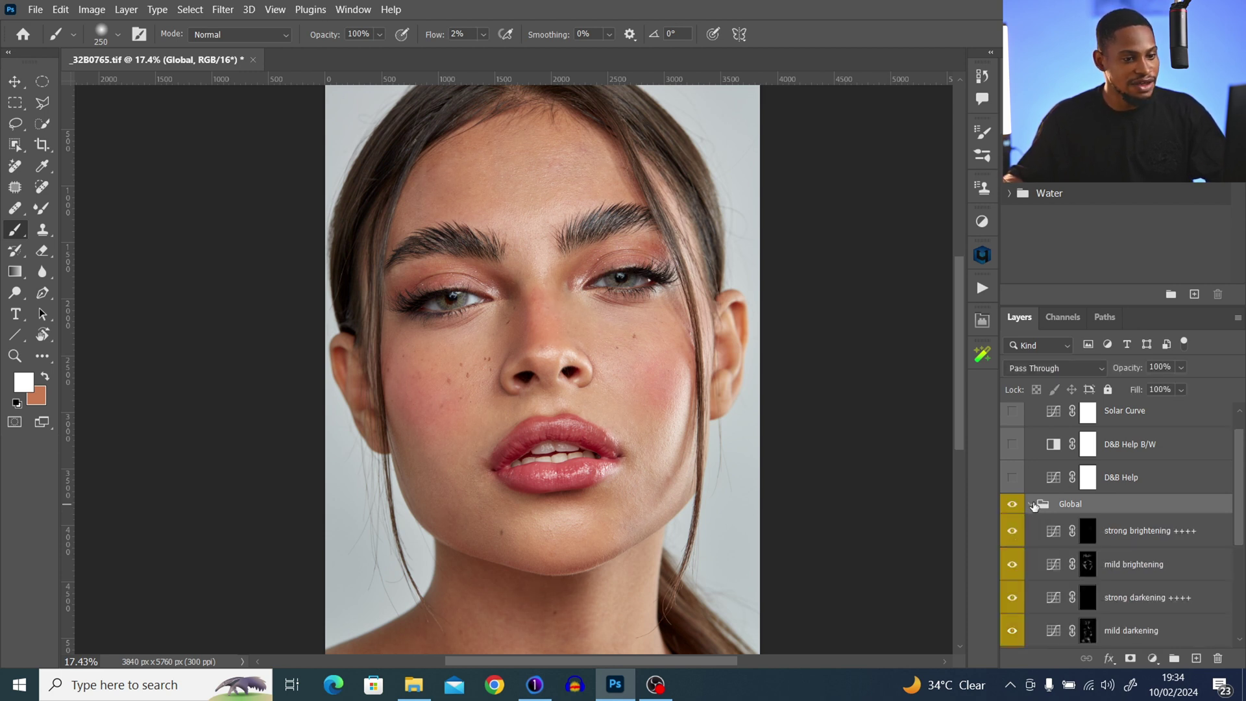
- Lower the mild brightening layer's opacity to 82% and the mild darkening layer's to 70%, and check the strong darkening layer's opacity
left_click(1089, 564)
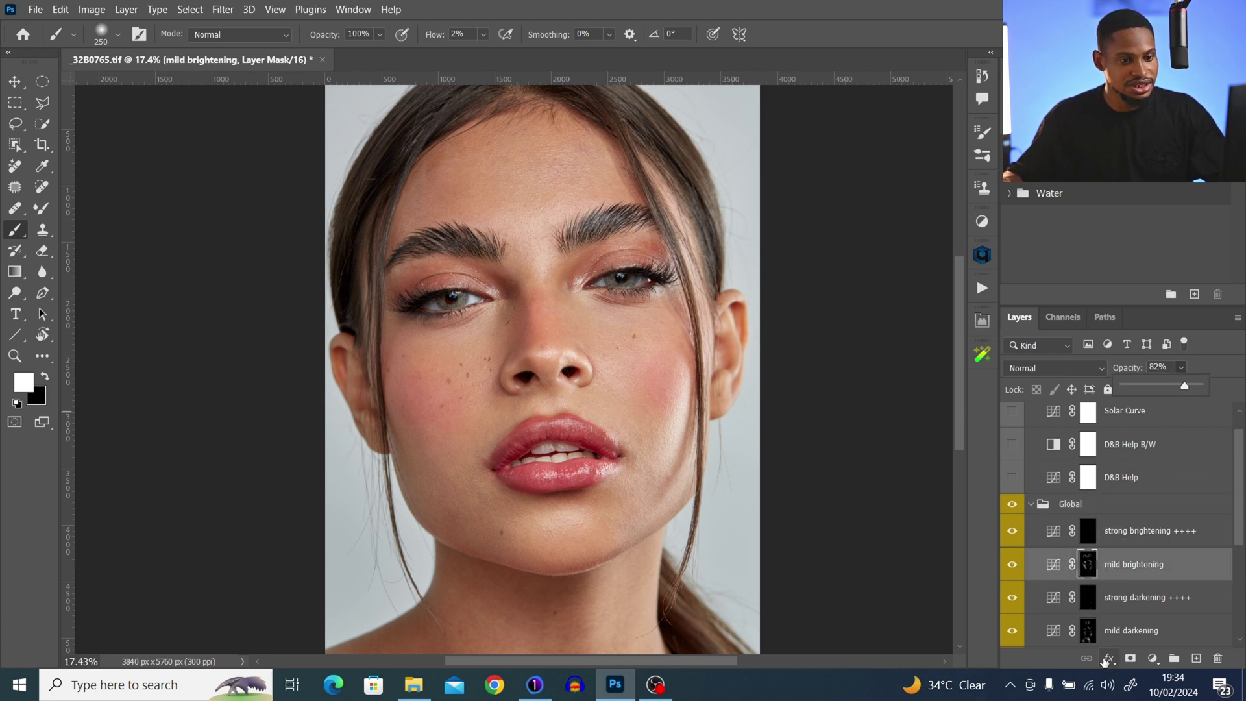
left_click(1088, 630)
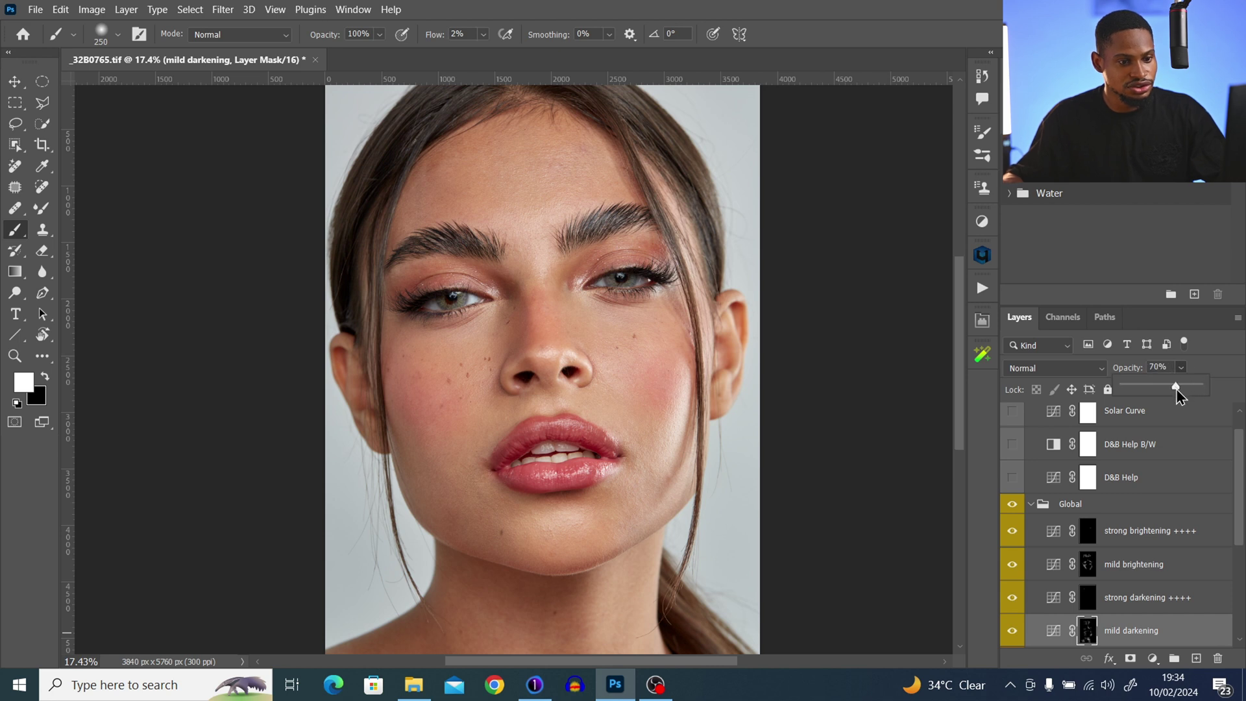
left_click(1088, 598)
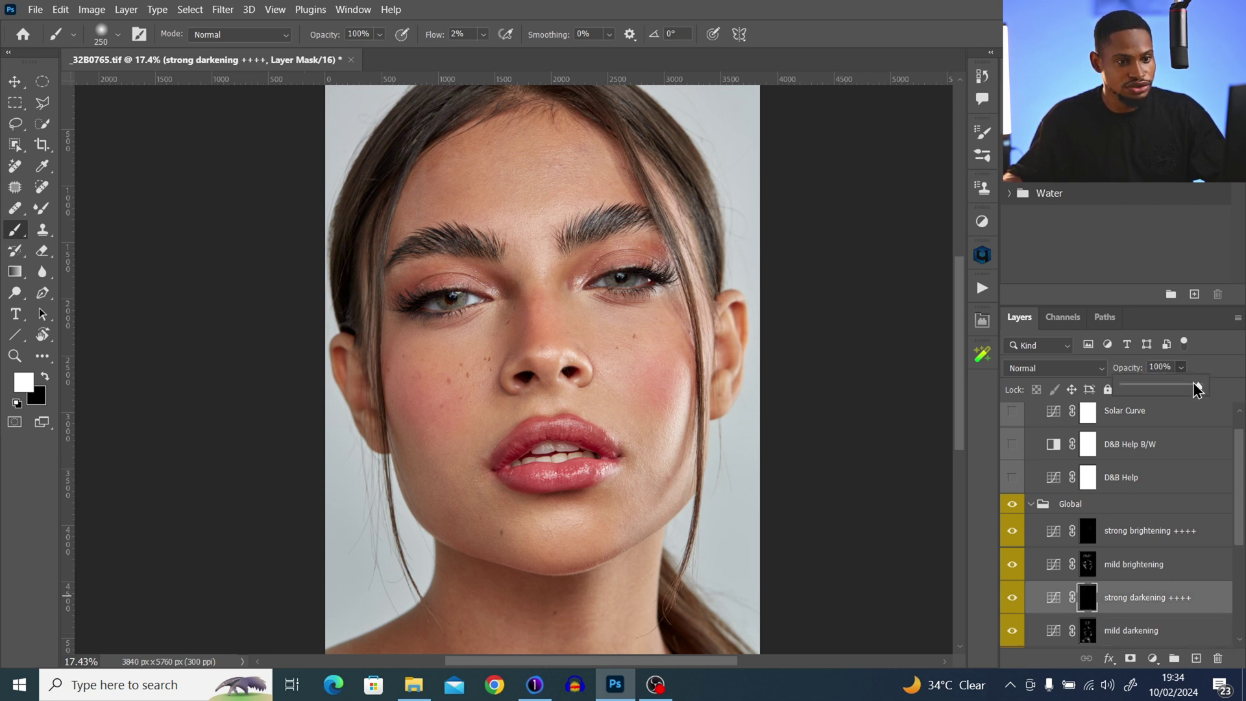
left_click_drag(1190, 387, 1189, 386)
- Collapse the Global group and compare the portrait with the group hidden and shown, leaving it visible
left_click(1031, 503)
left_click(1039, 505)
key("z")
left_click(1013, 505)
left_click(1015, 505)
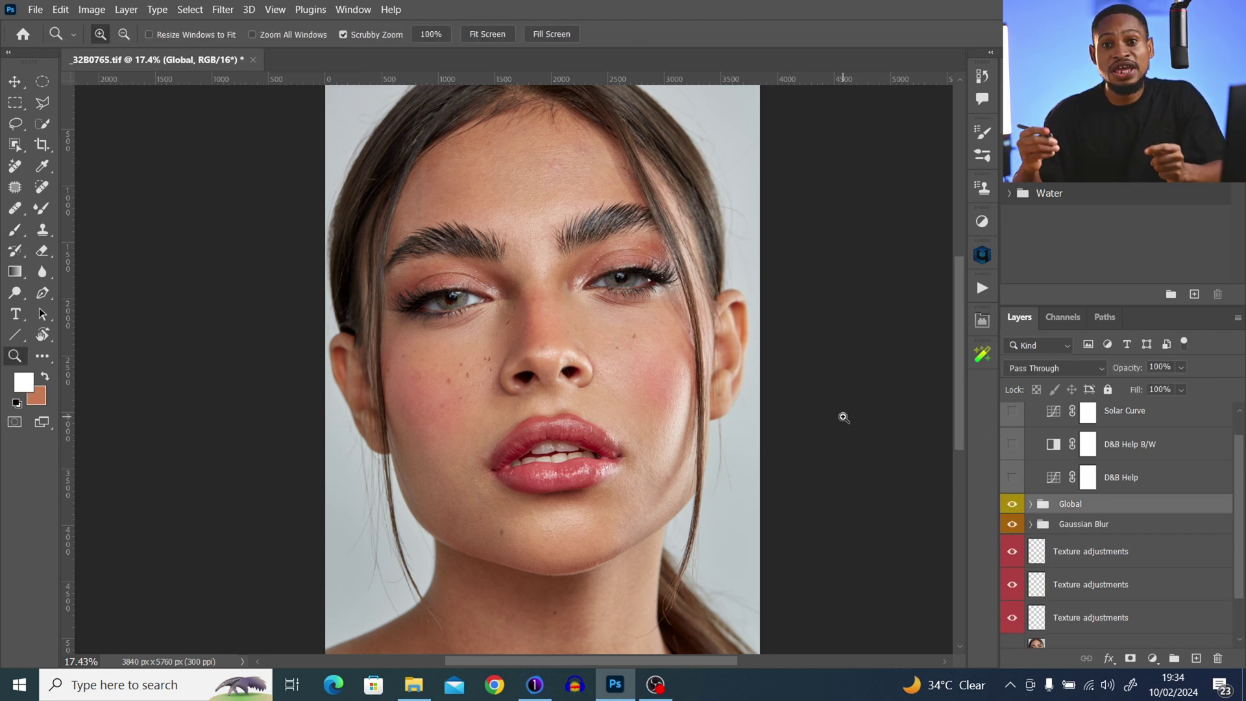
- Generate the Macro dodge and burn group from the retouching panel and expand it
left_click(982, 355)
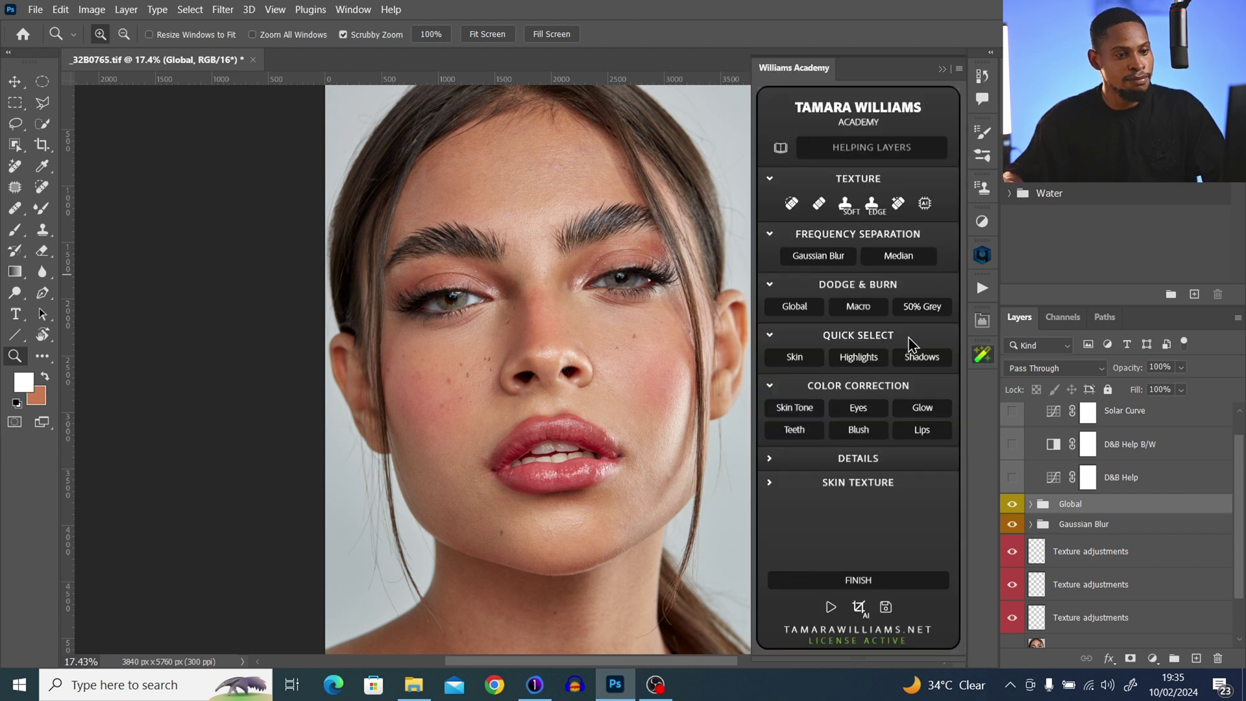
left_click(856, 303)
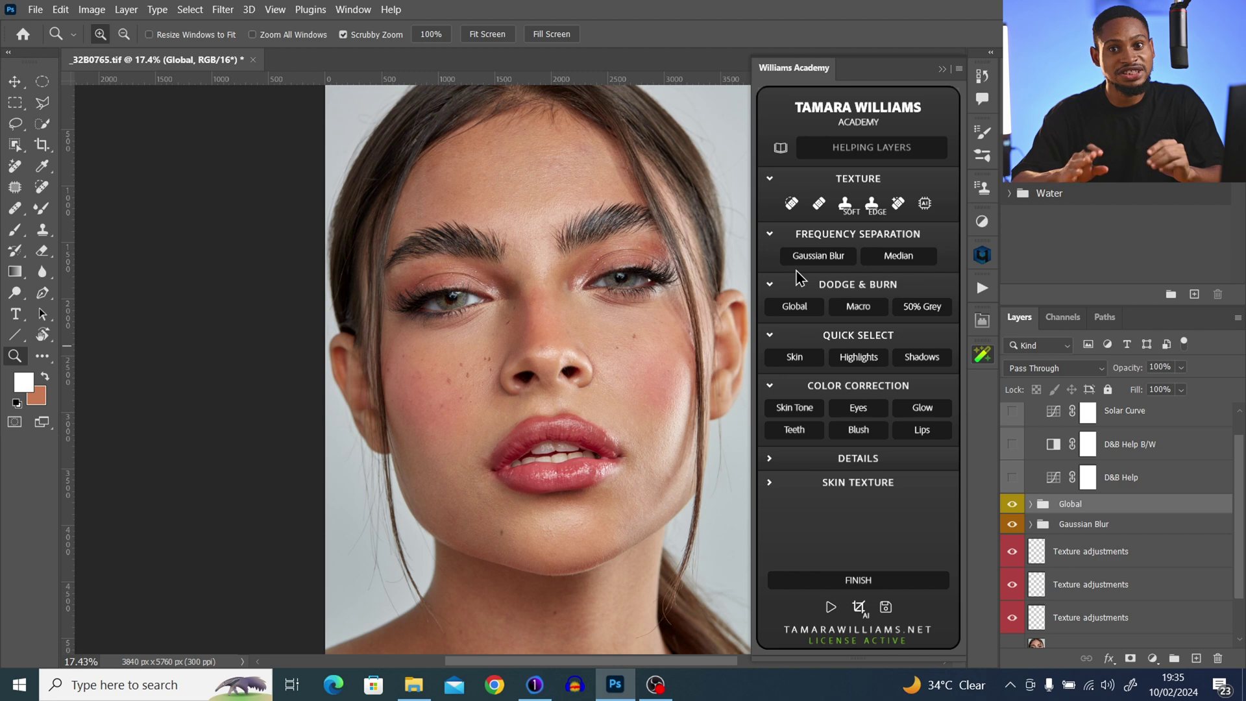
key("ctrl")
key("ctrl")
key("ctrl")
key("ctrl")
key("ctrl")
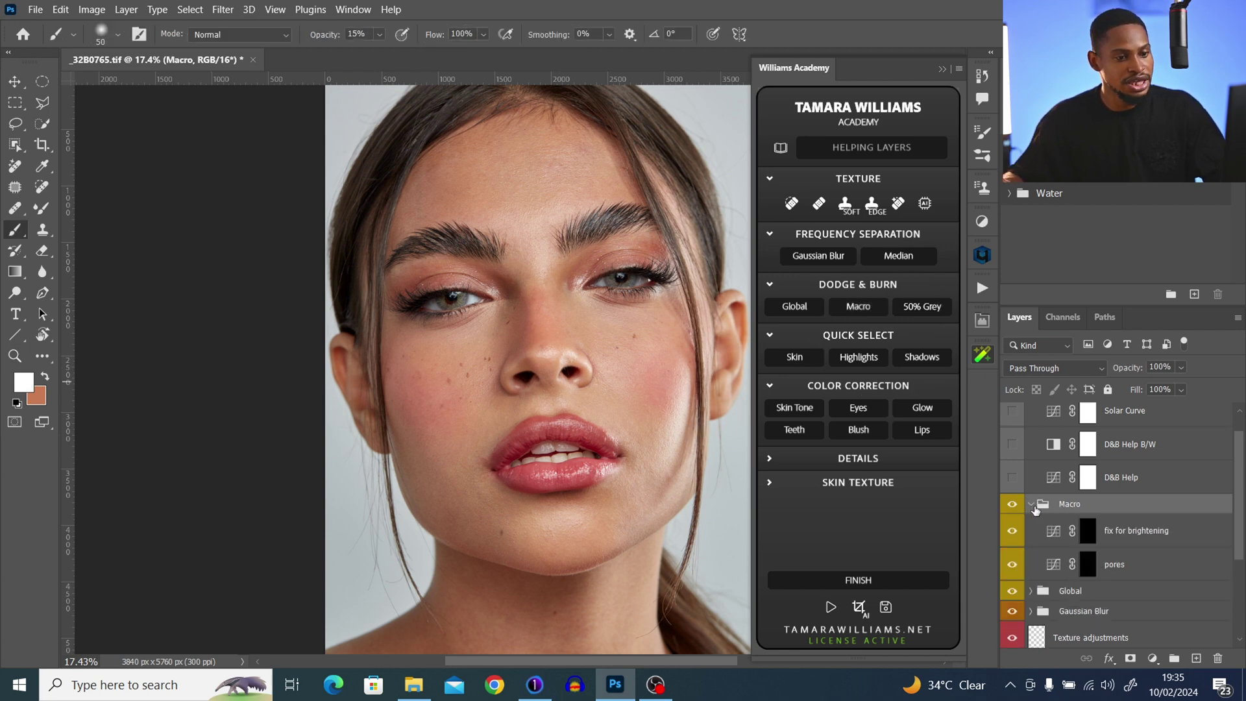
- Select the fix for brightening mask and set the brush to 250 px at 100% opacity
left_click(1096, 534)
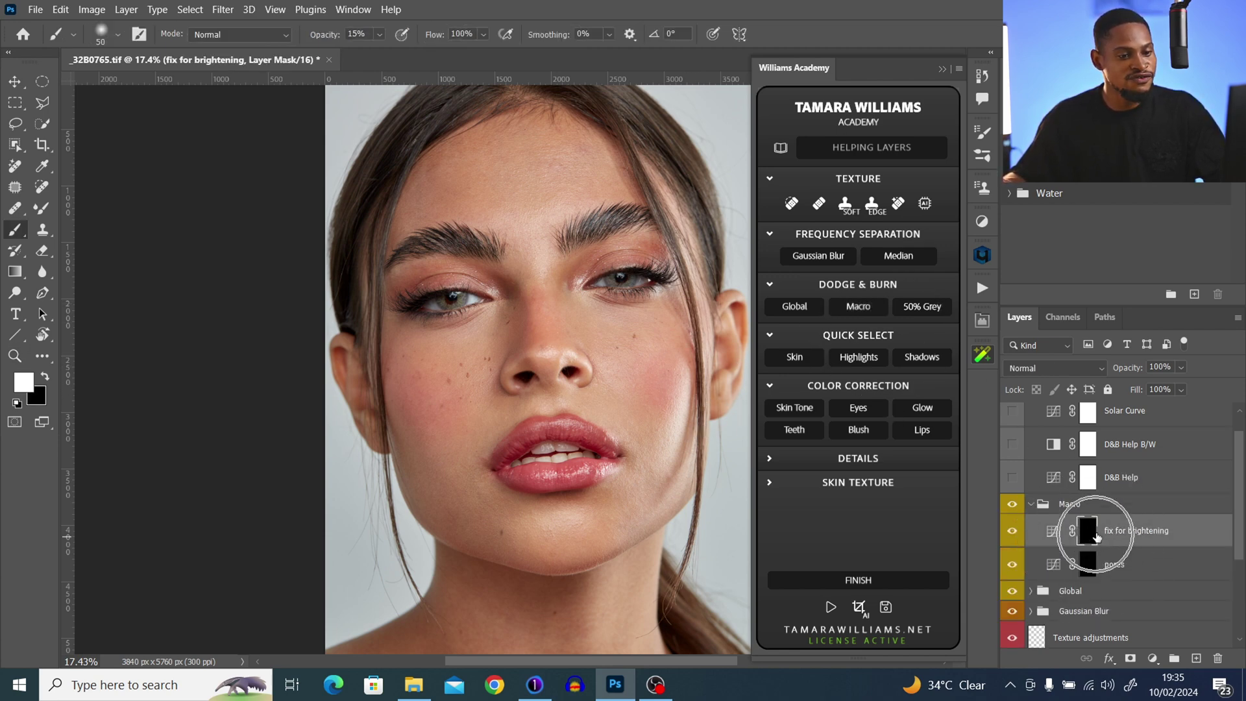
key("bracketright")
key("bracketright")
key("bracketright")
key("bracketright")
key("bracketright")
key("bracketright")
key("bracketright")
key("bracketright")
key("bracketright")
key("bracketright")
key("bracketright")
key("bracketright")
key("bracketright")
key("bracketright")
key("bracketleft")
key("bracketleft")
key("bracketleft")
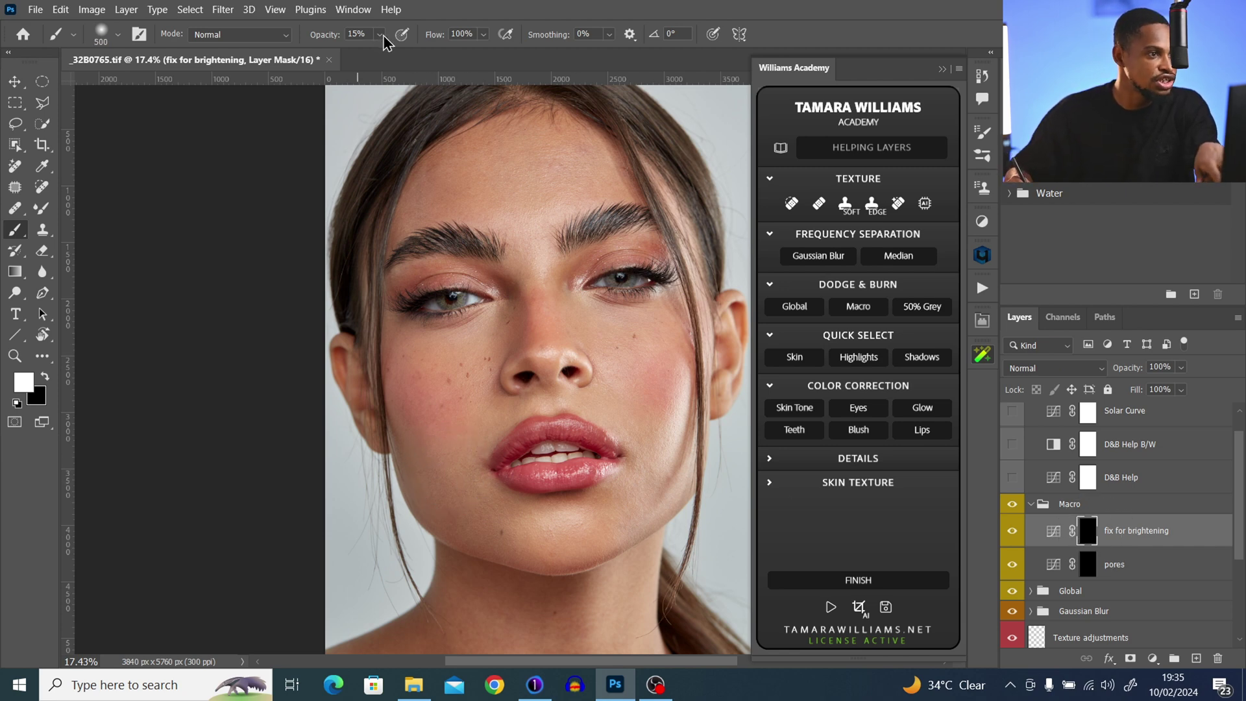
left_click(381, 34)
left_click_drag(384, 55, 521, 28)
key("bracketleft")
key("bracketleft")
key("bracketleft")
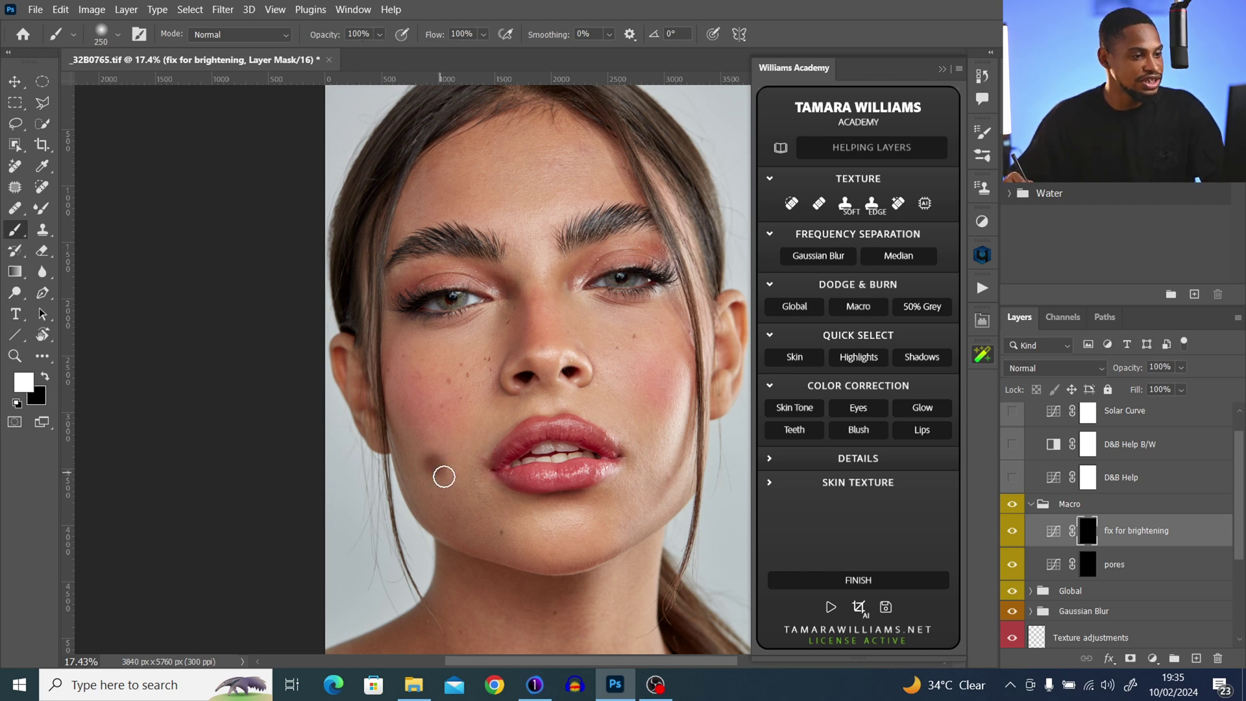
- Try a test stroke beside the mouth on the fix for brightening mask and one on the chin on the pores mask, undoing both
left_click_drag(431, 462, 457, 483)
key("ctrl")
key("ctrl")
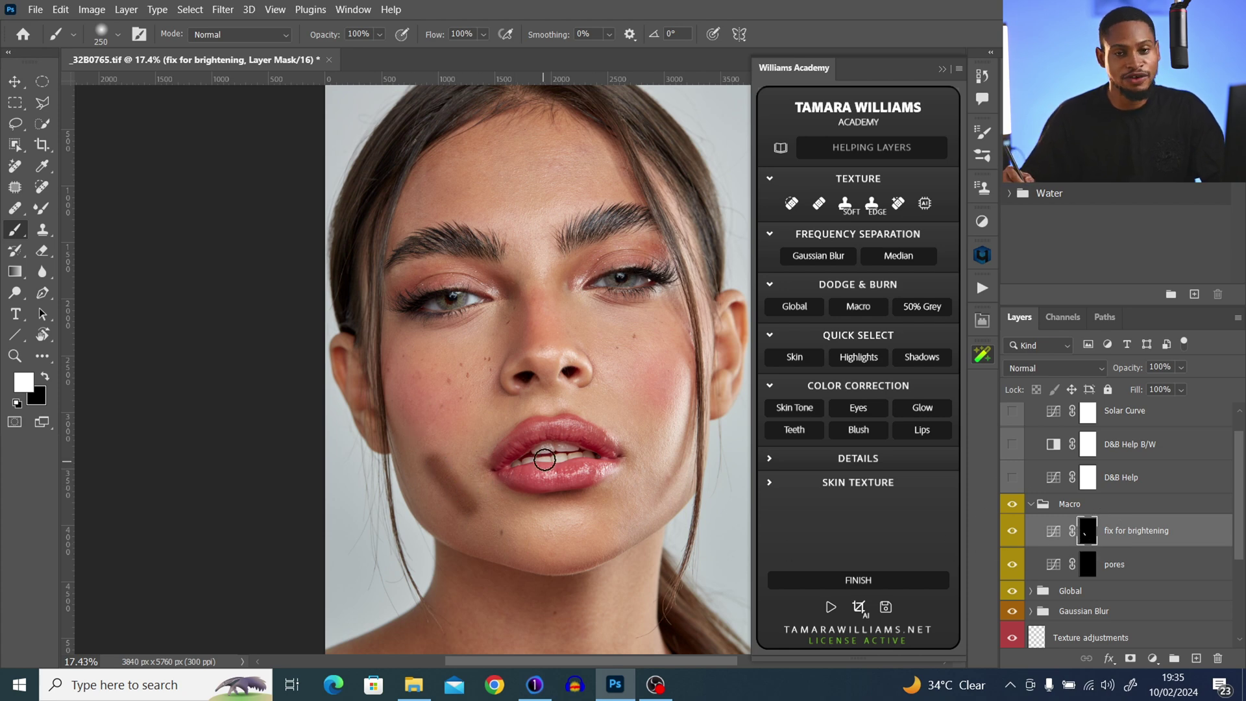
key("ctrl")
left_click(1073, 565)
left_click_drag(493, 519, 519, 539)
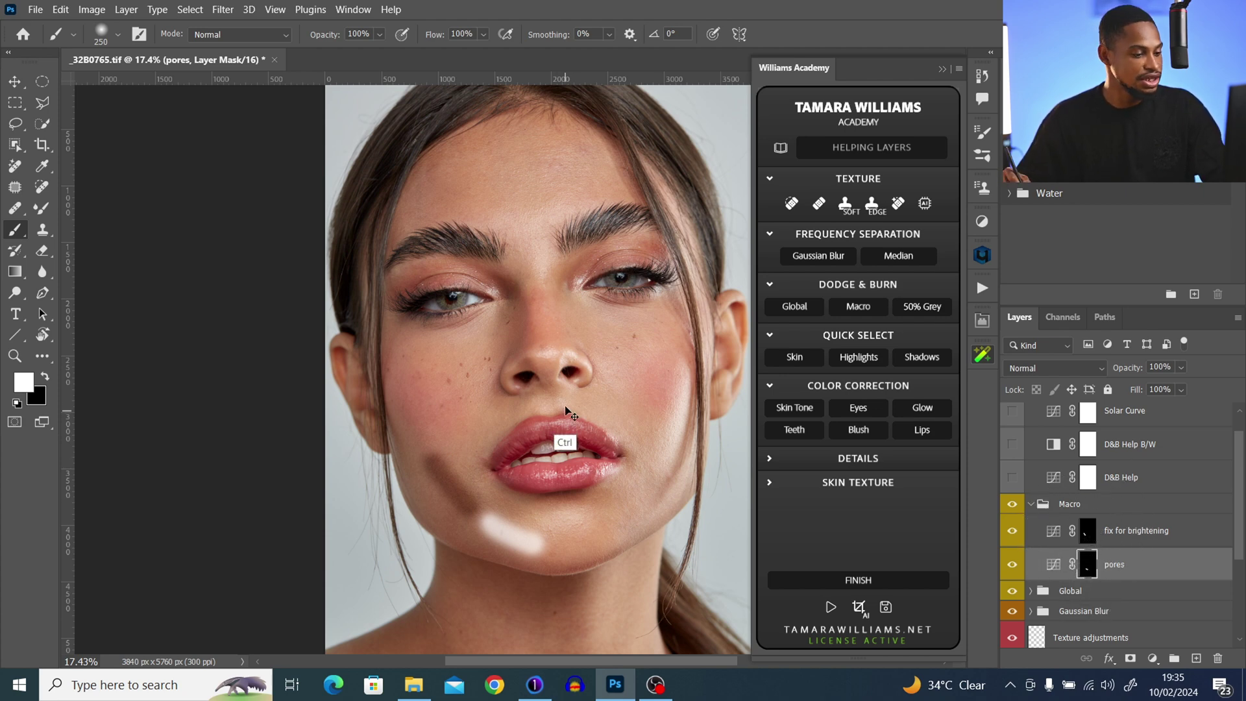
key("ctrl+z")
key("ctrl+z")
key("ctrl+2")
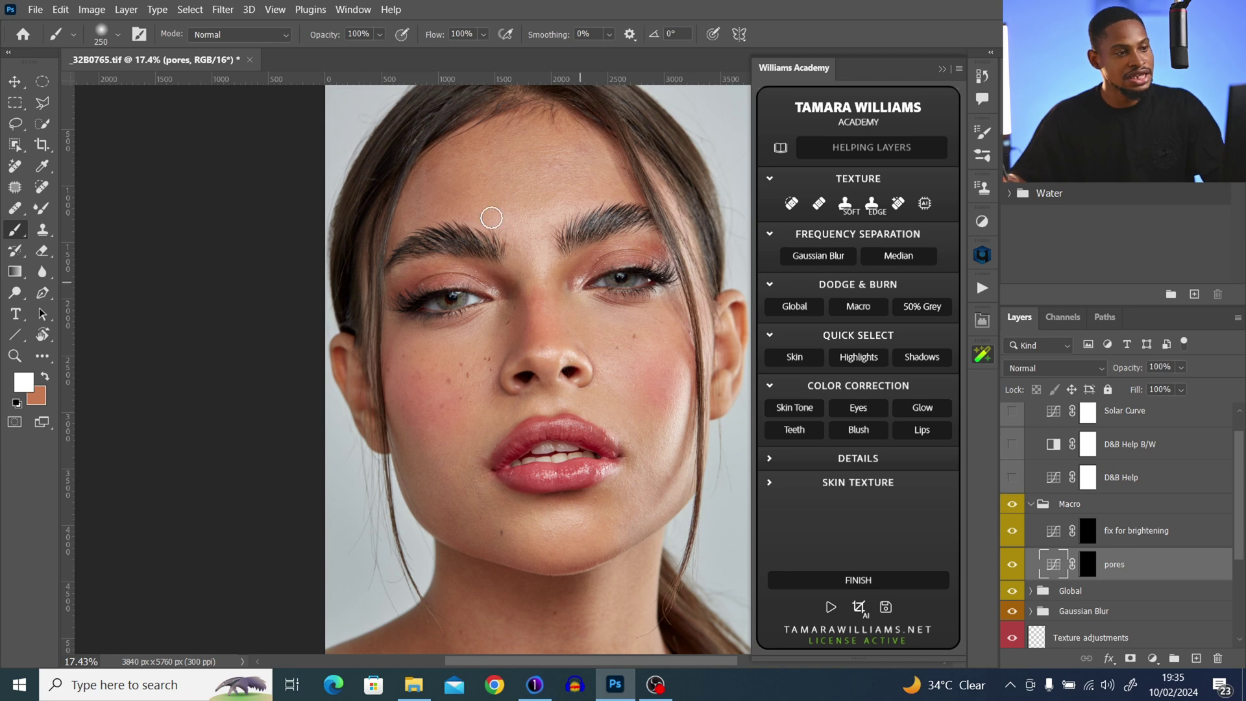
- Set the brush to 50% opacity and 1% flow
left_click(380, 34)
left_click_drag(390, 54, 360, 62)
key("Tab")
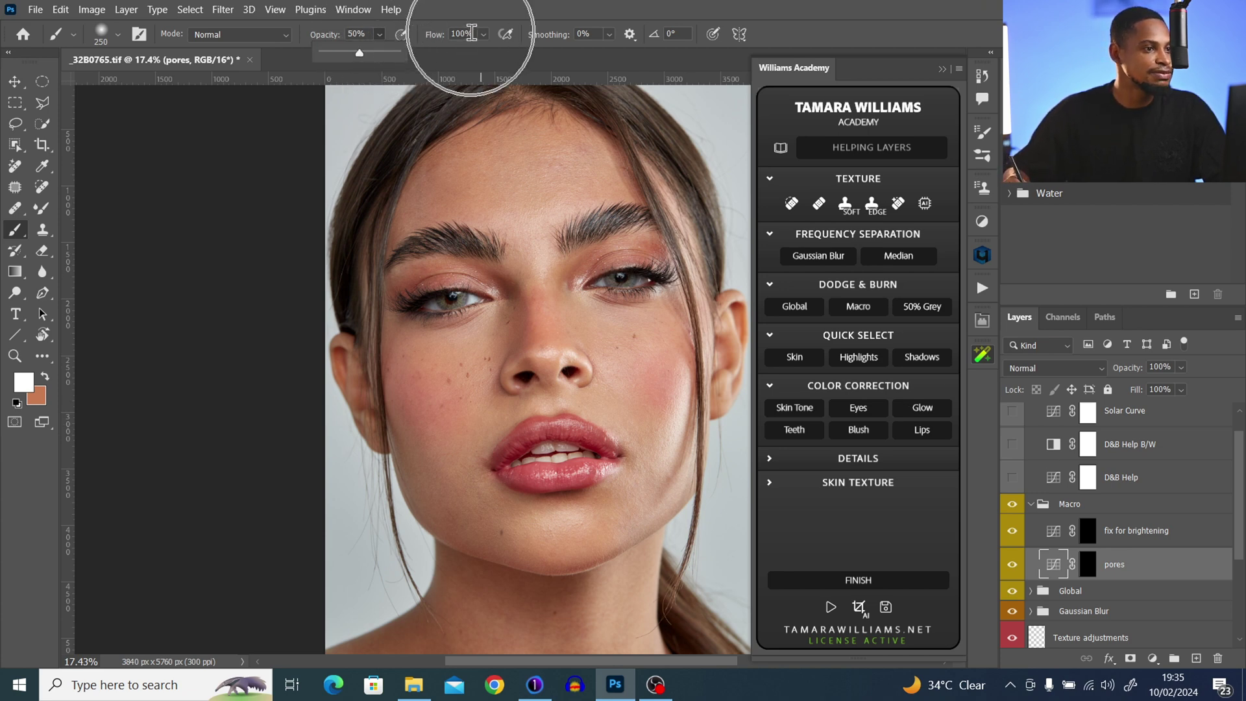
type("1")
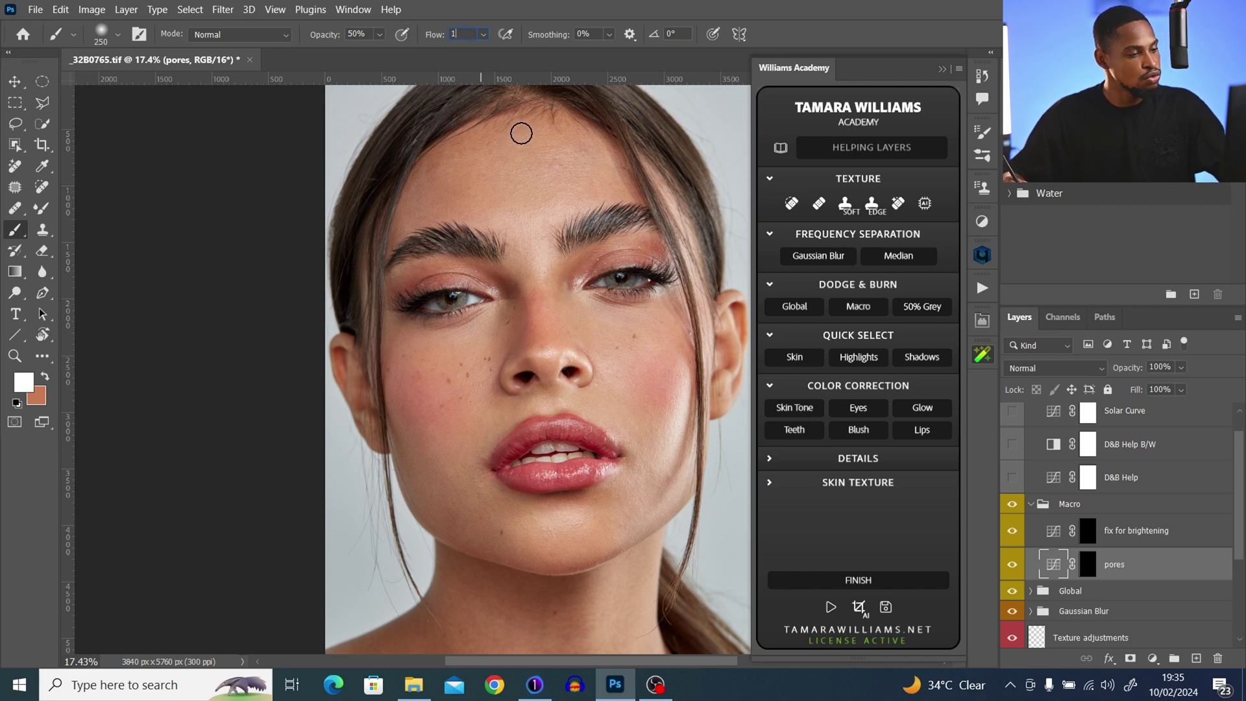
key("Return")
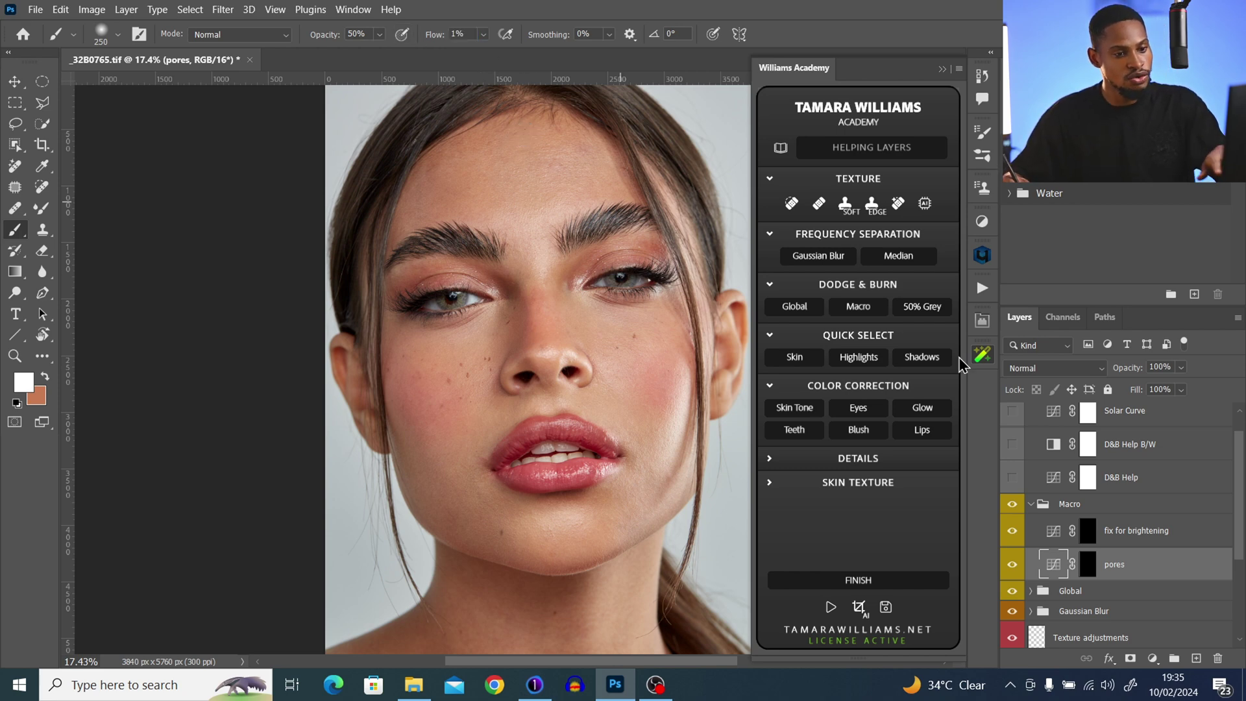
- Select the fix for brightening mask and show the D&B Help and D&B Help B/W layers for a close view of the forehead
left_click(1088, 532)
left_click(1013, 477)
left_click(1013, 444)
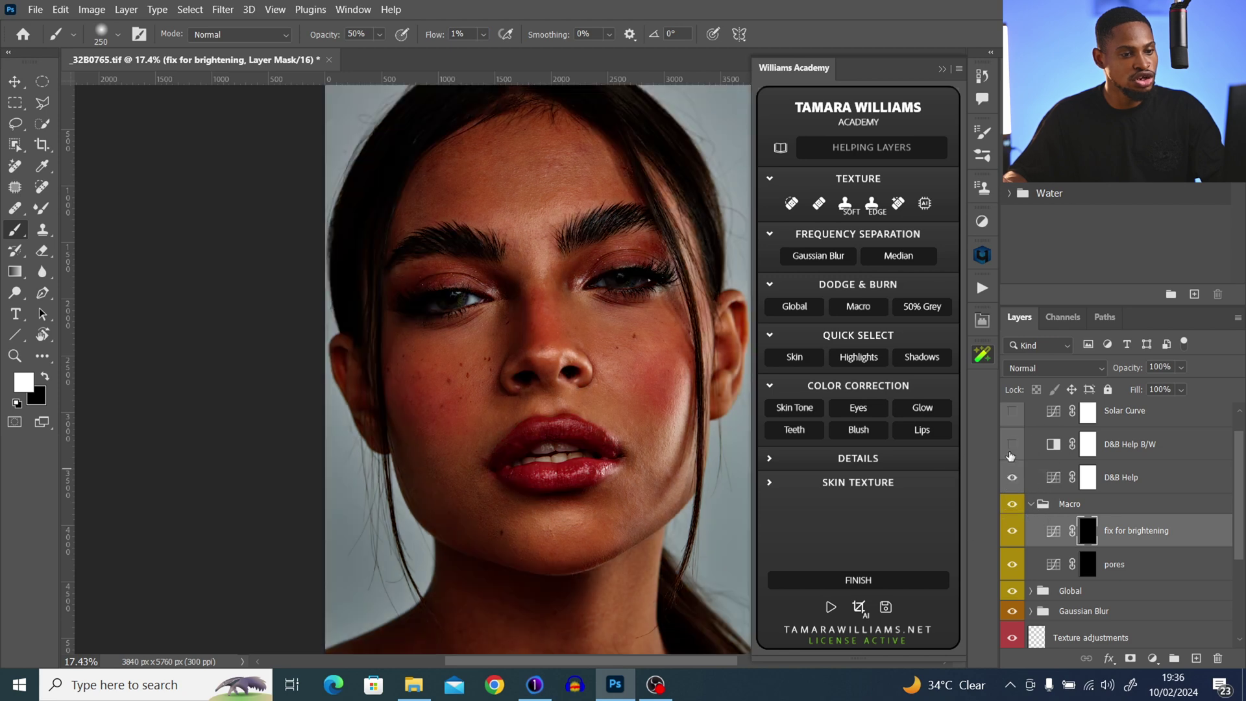
key("z")
left_click_drag(613, 191, 673, 186)
key("b")
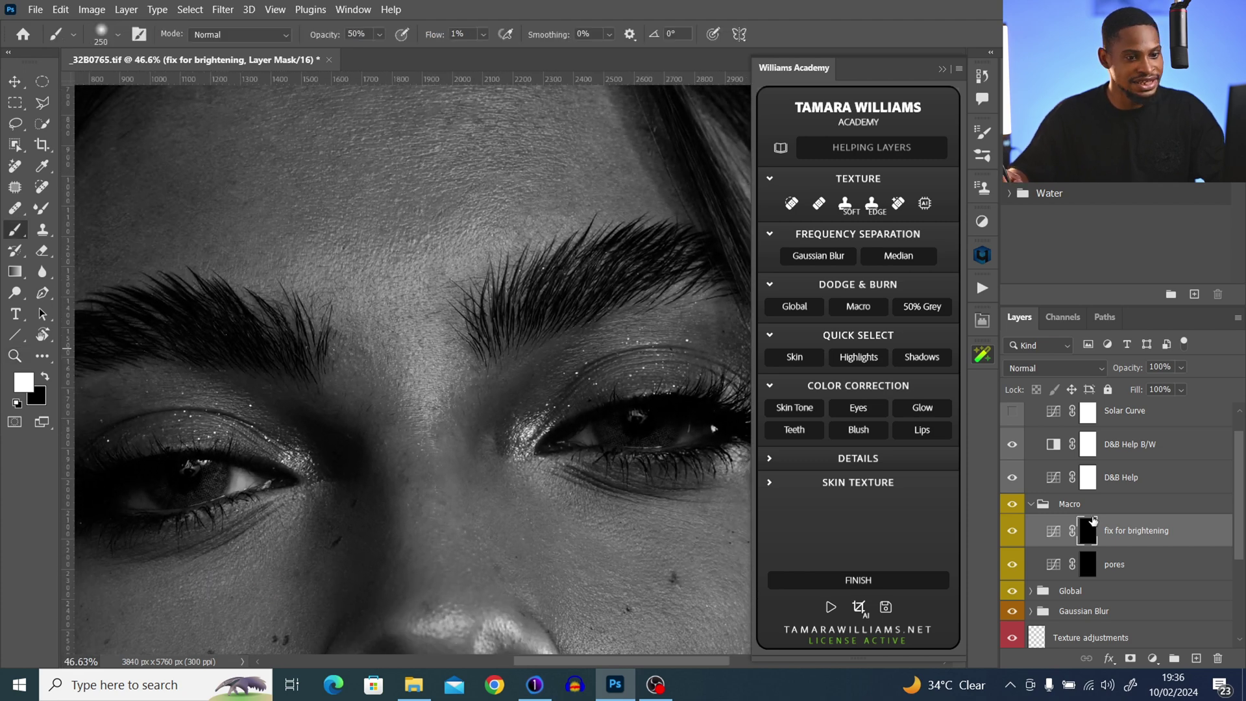
- Select the pores mask, reduce the brush to about 60 px and set it to 100% opacity and 1% flow
left_click(1088, 564)
key("bracketleft")
key("bracketleft")
key("bracketleft")
key("bracketleft")
key("bracketleft")
key("bracketleft")
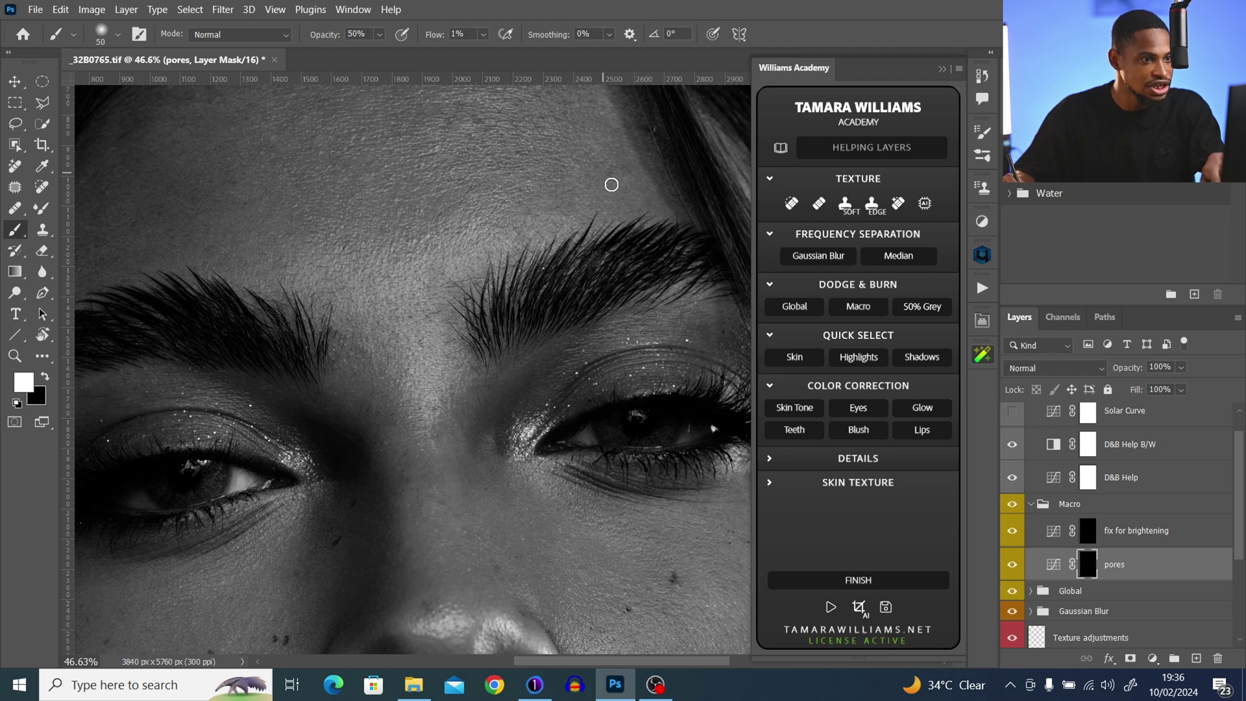
left_click(380, 34)
left_click(392, 54)
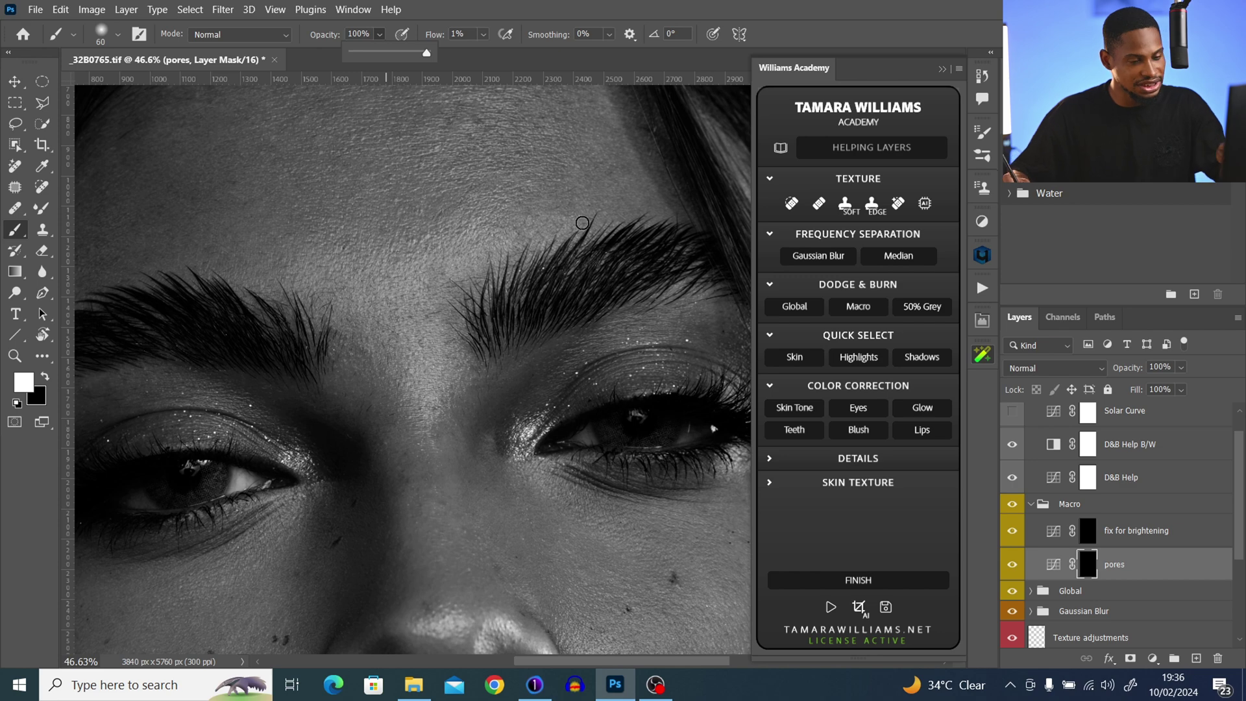
left_click(454, 34)
type("1")
key("Return")
- Even the skin above the eyebrow with a 40 px brush on the pores mask, continuing on the fix for brightening mask
key("bracketleft")
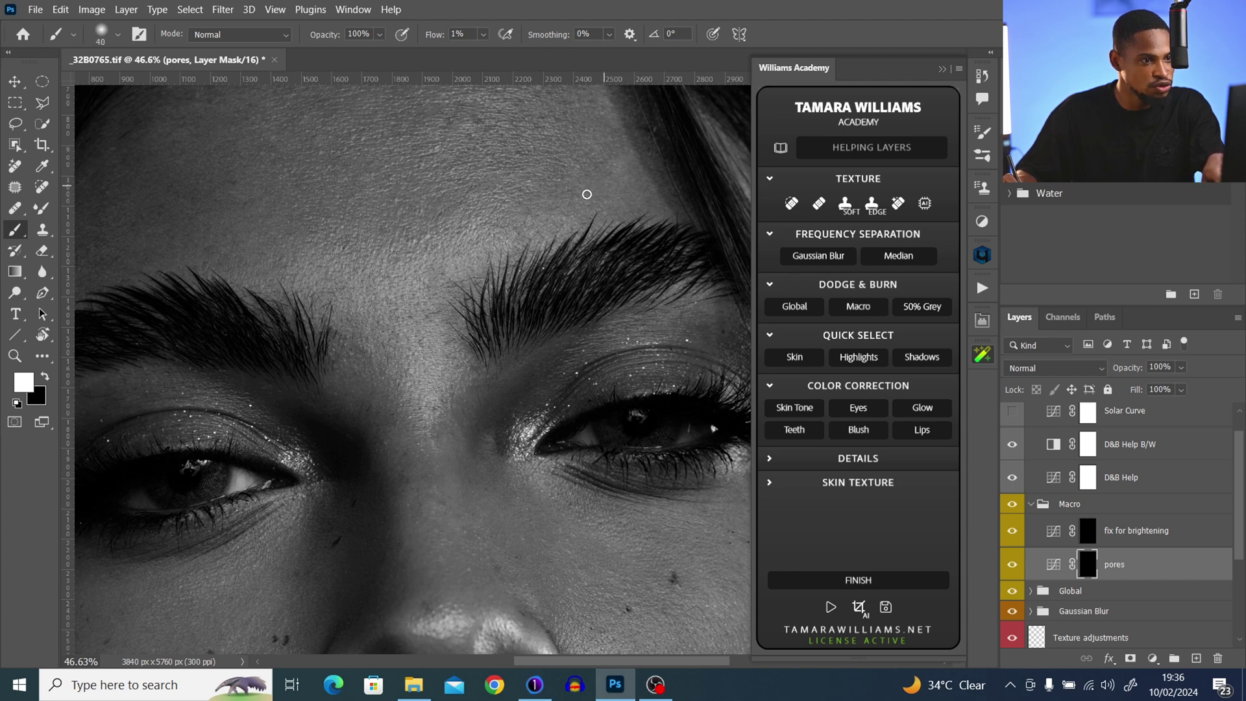
key("bracketleft")
left_click(1088, 530)
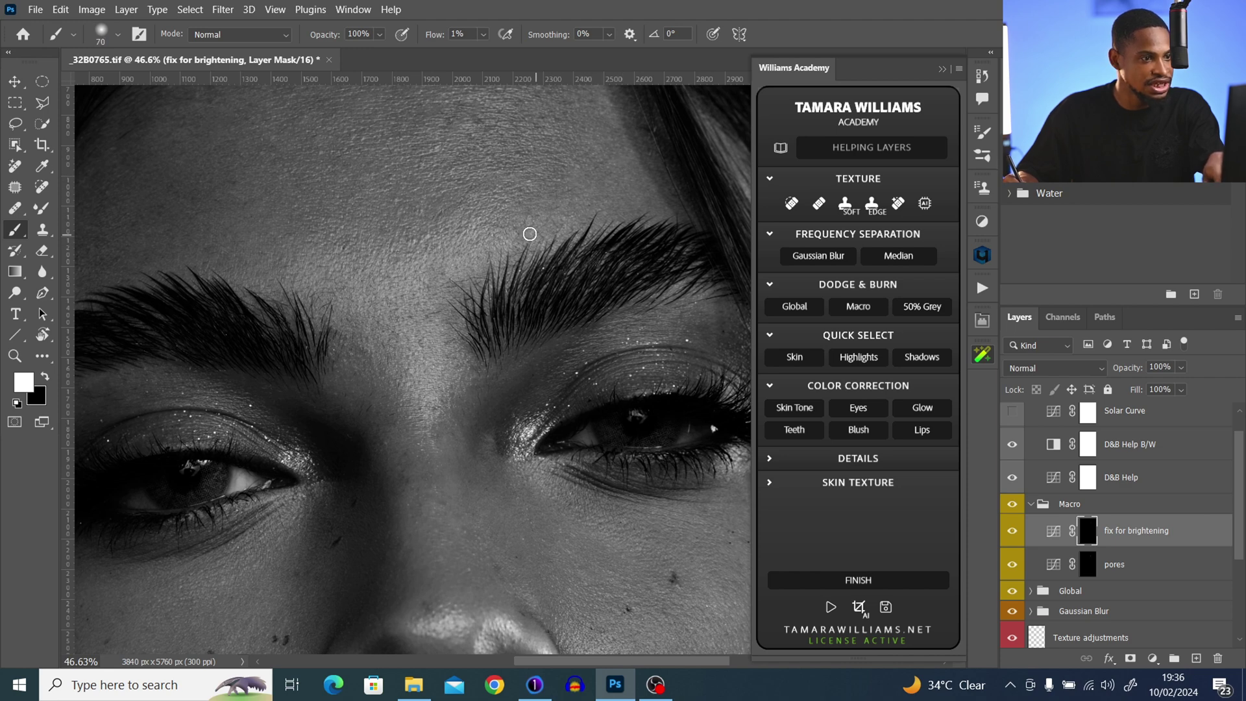
key("bracketright")
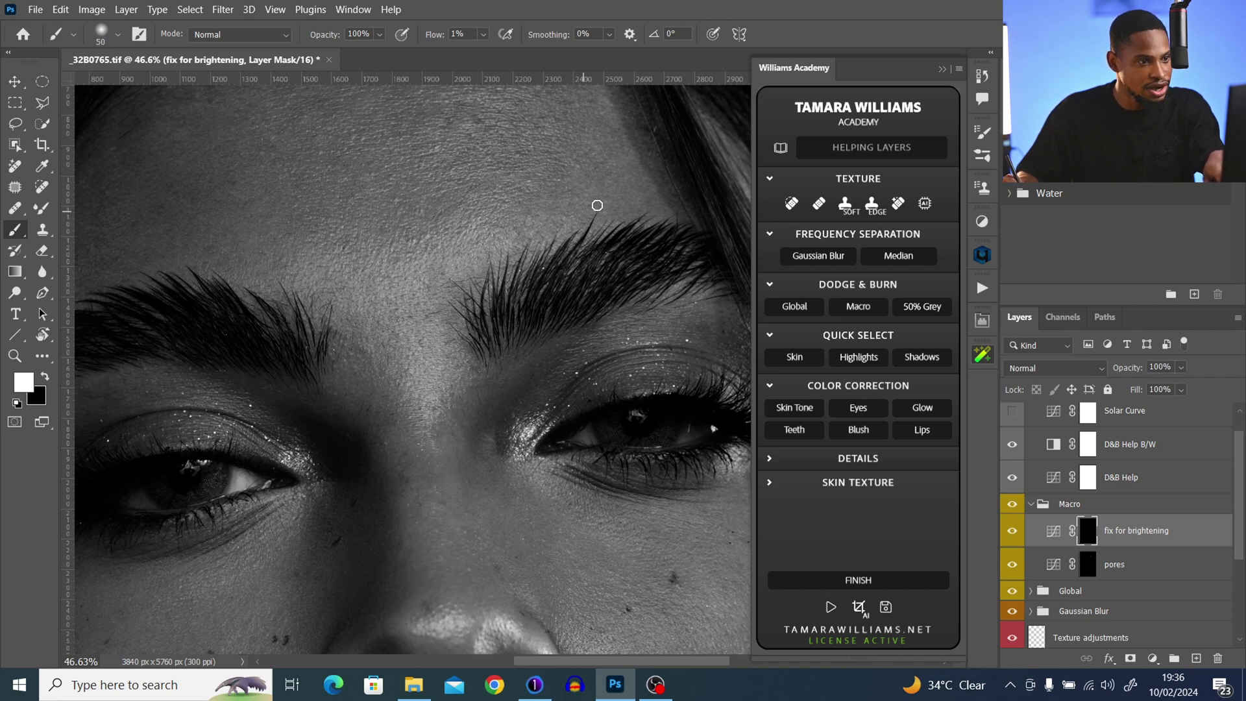
- Return to the pores mask and paint uneven spots across the lower forehead with a smaller brush, about 50 to 70 px
left_click(1083, 562)
key("bracketleft")
key("bracketleft")
key("bracketleft")
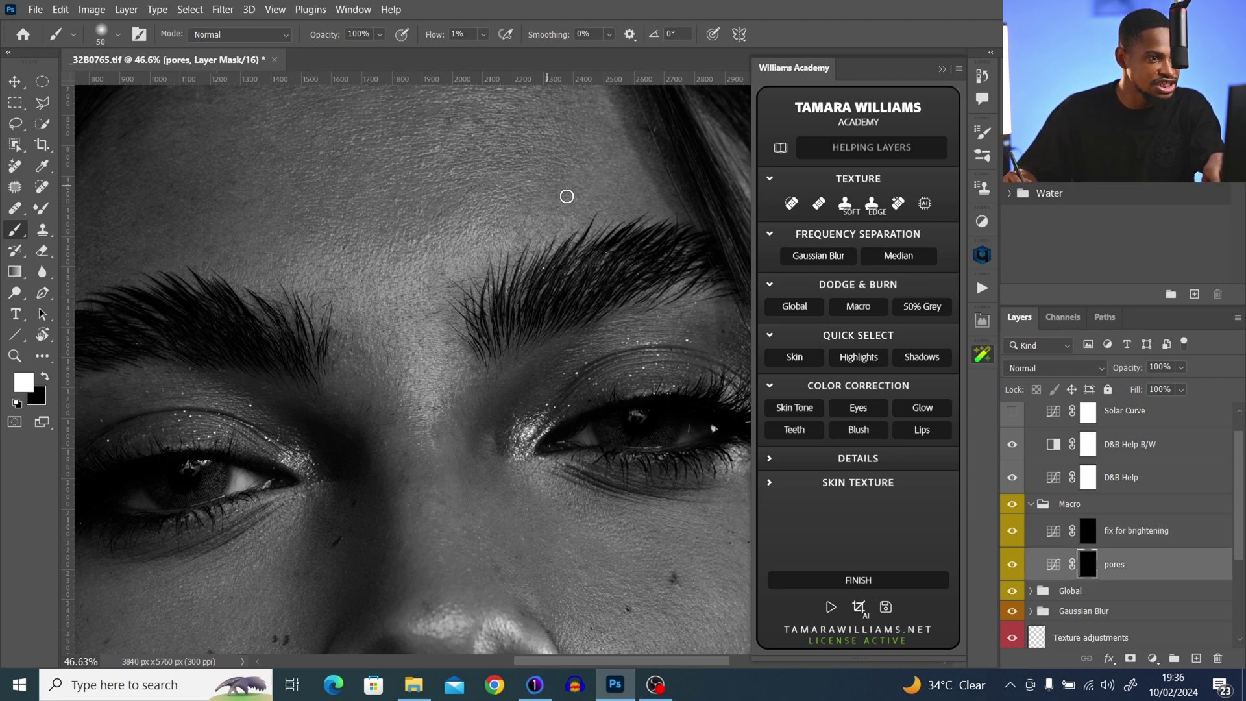
key("bracketleft")
key("bracketleft")
key("bracketleft")
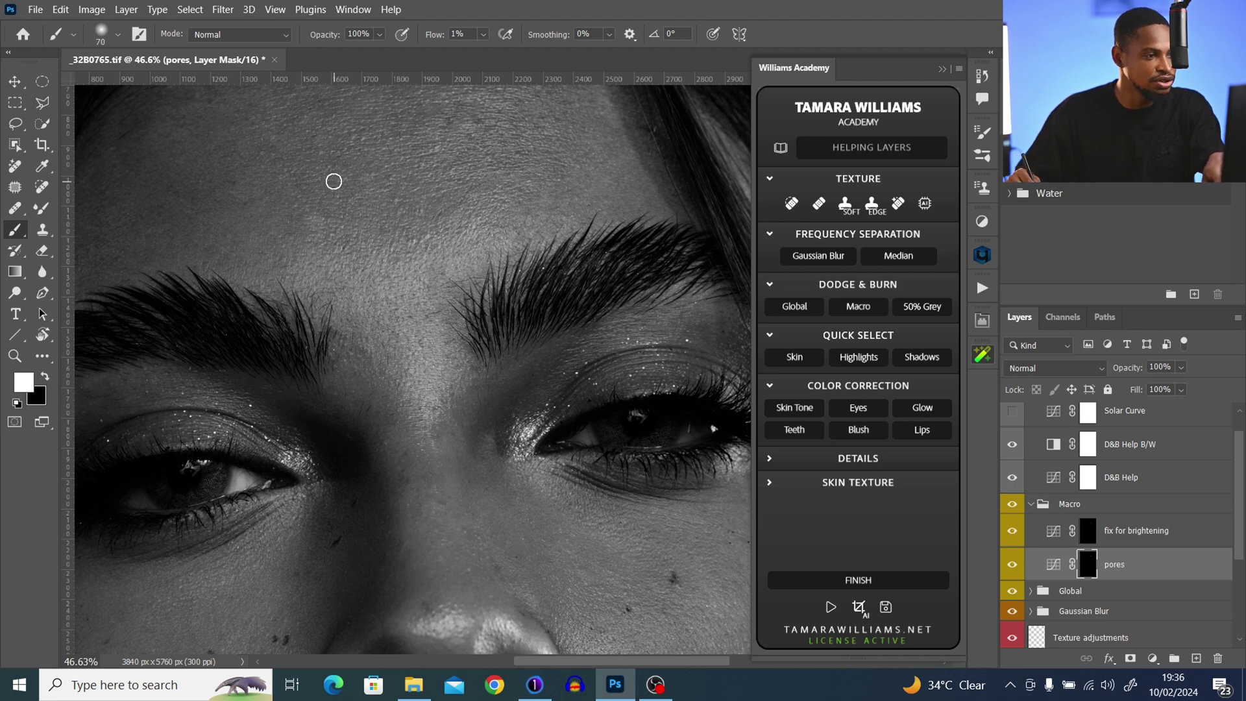
- Continue painting the pores mask over the upper forehead up to the hairline, varying the brush around 70 px
mouse_move(478, 246)
left_mouse_down()
mouse_move(489, 320)
mouse_move(499, 316)
left_mouse_up()
key("bracketright")
key("bracketright")
key("bracketright")
key("bracketright")
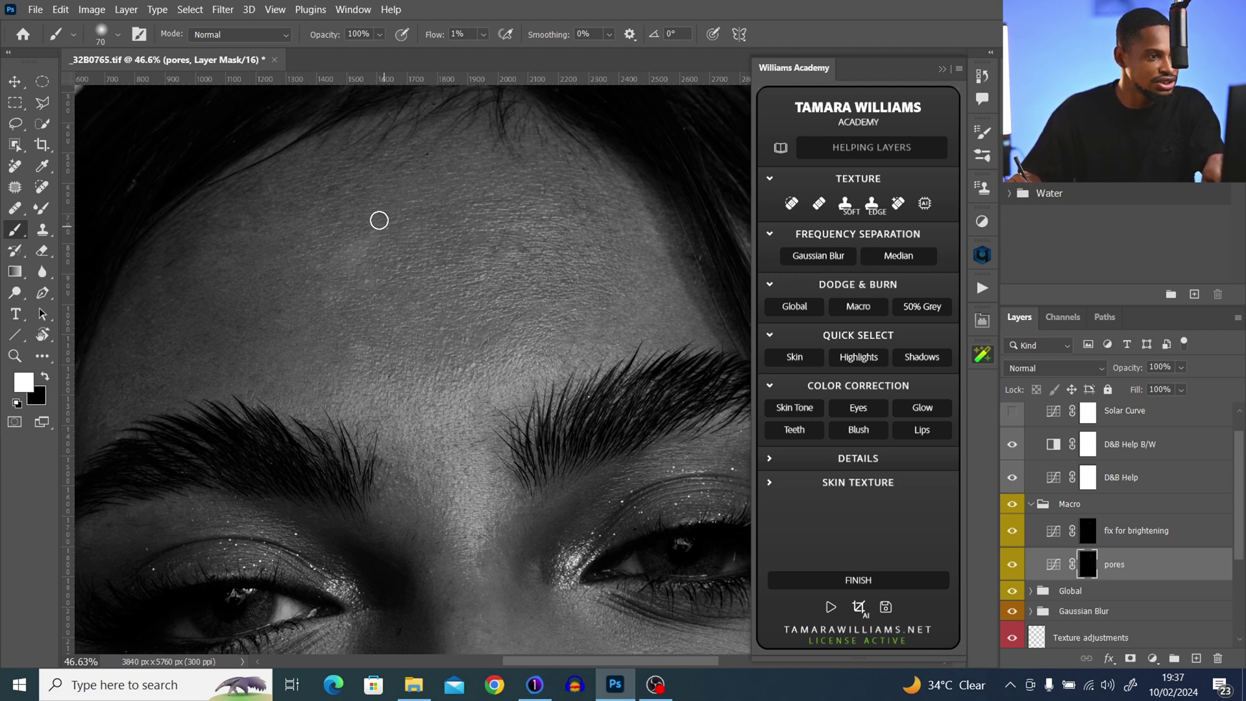
key("bracketright")
key("bracketright")
key("bracketleft")
key("bracketleft")
key("bracketleft")
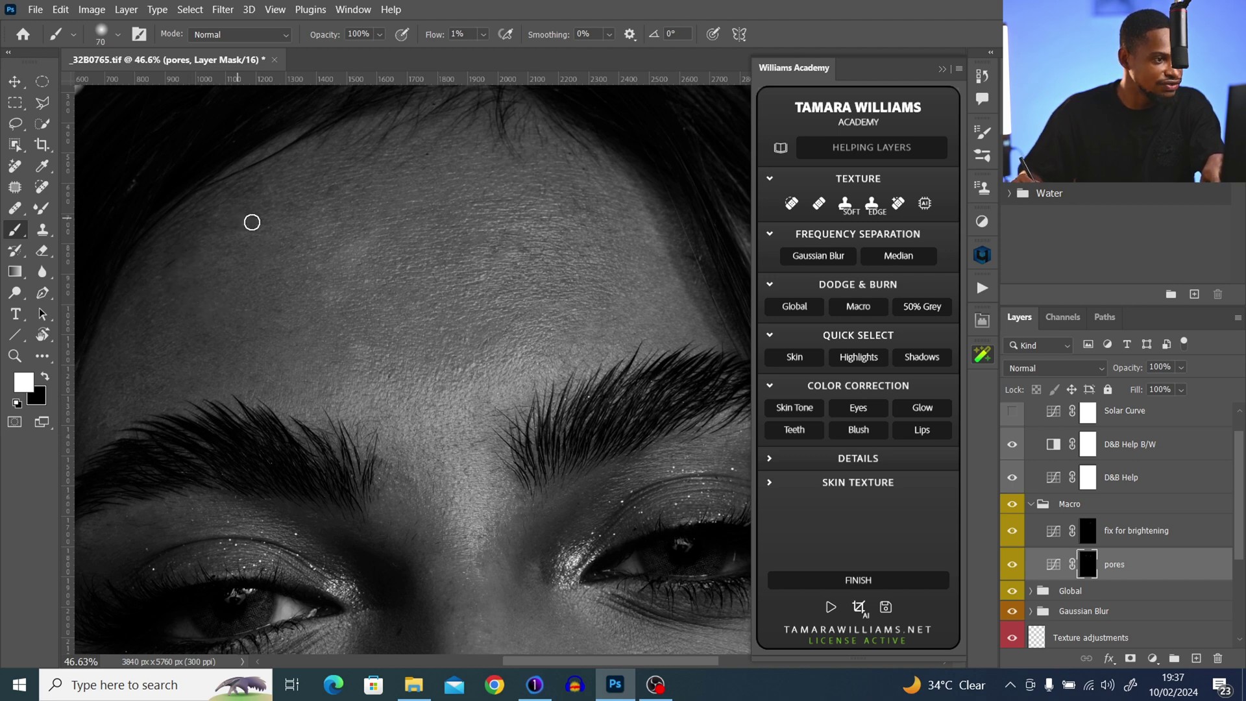
- Hide the D&B Help and D&B Help B/W layers and examine the forehead retouching in colour
key("ctrl+space")
left_click_drag(578, 385, 530, 402)
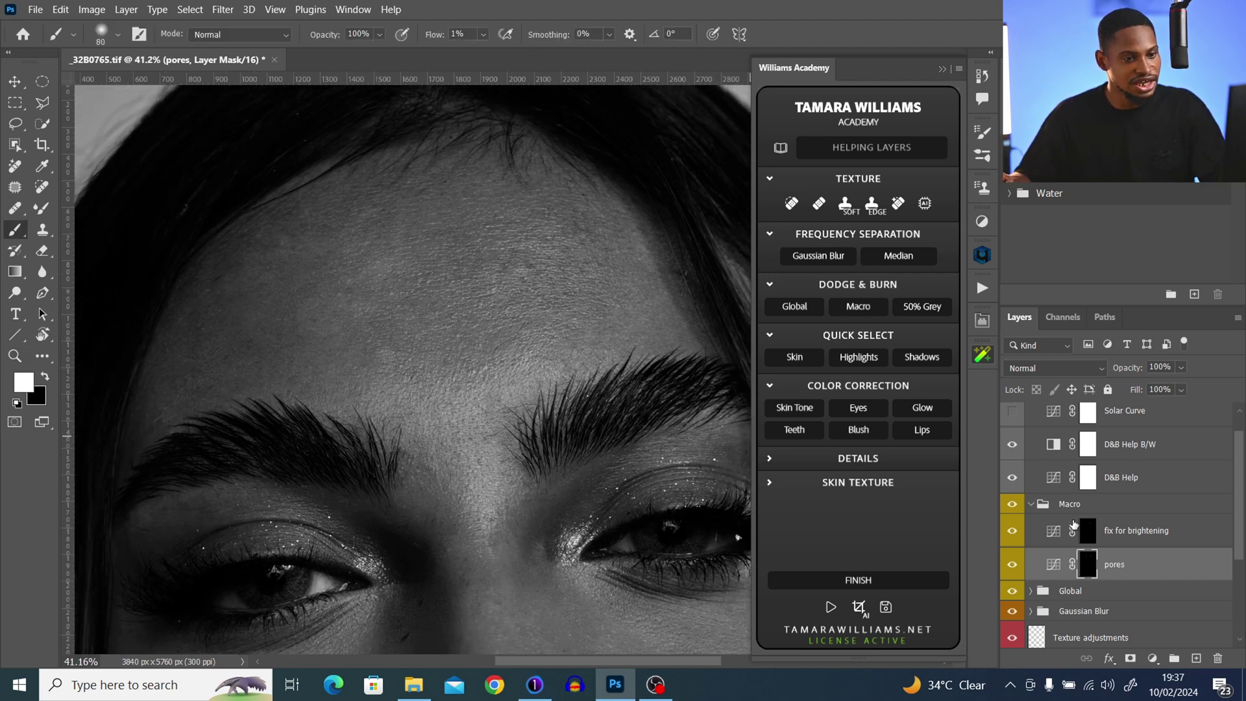
left_click(1018, 481)
left_click(1012, 445)
key("z")
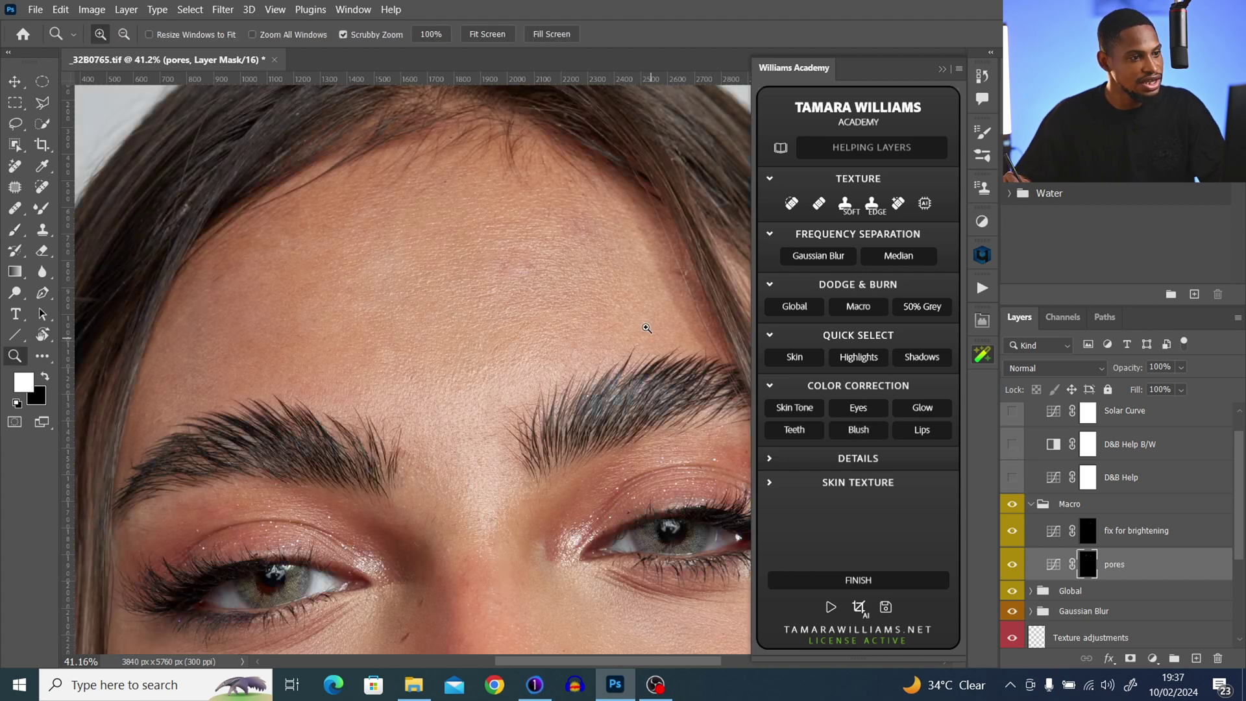
left_click_drag(392, 289, 415, 289)
- Compare the forehead with the pores layer hidden and shown, and try 51% layer opacity before restoring 100%
key("b")
left_click(1011, 572)
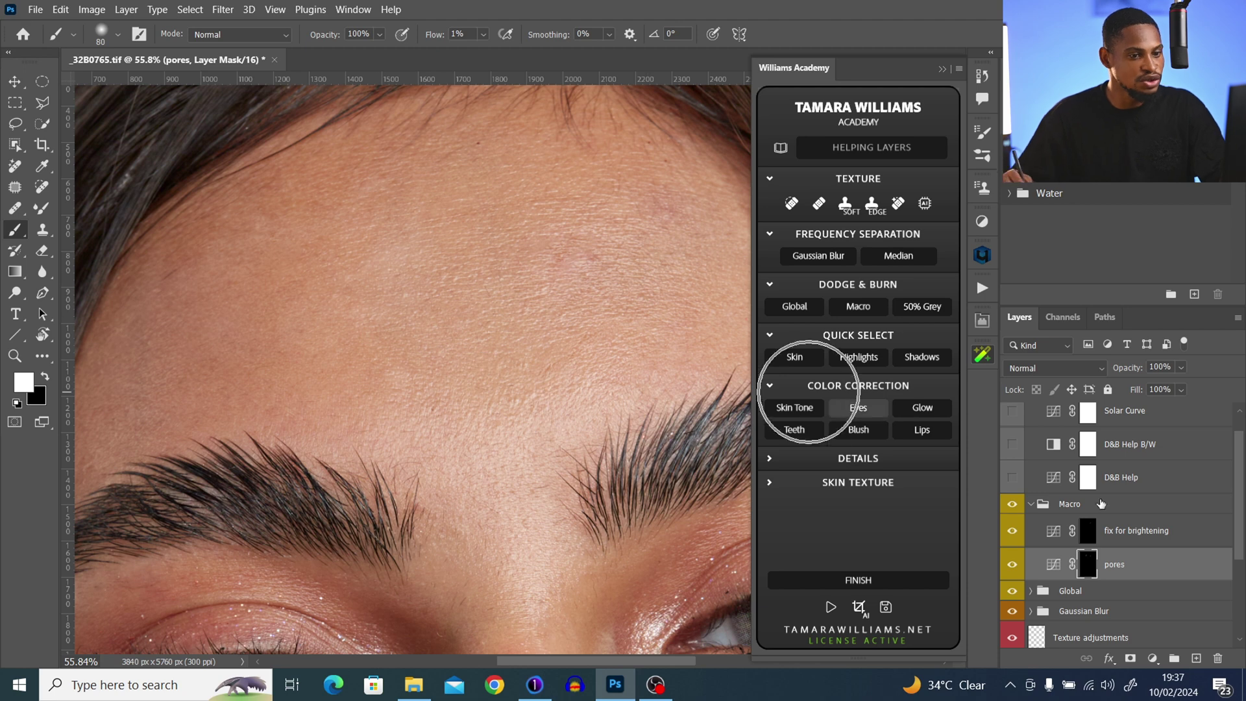
left_click(1180, 368)
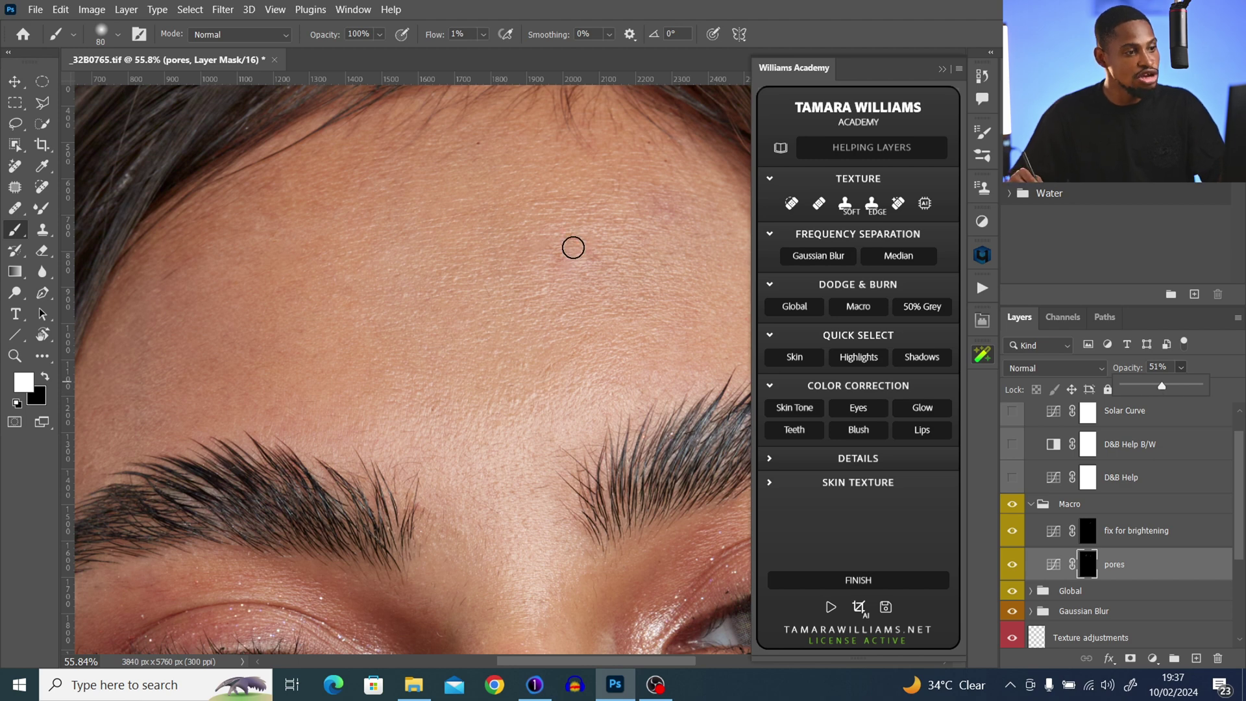
left_click_drag(1165, 383, 1198, 385)
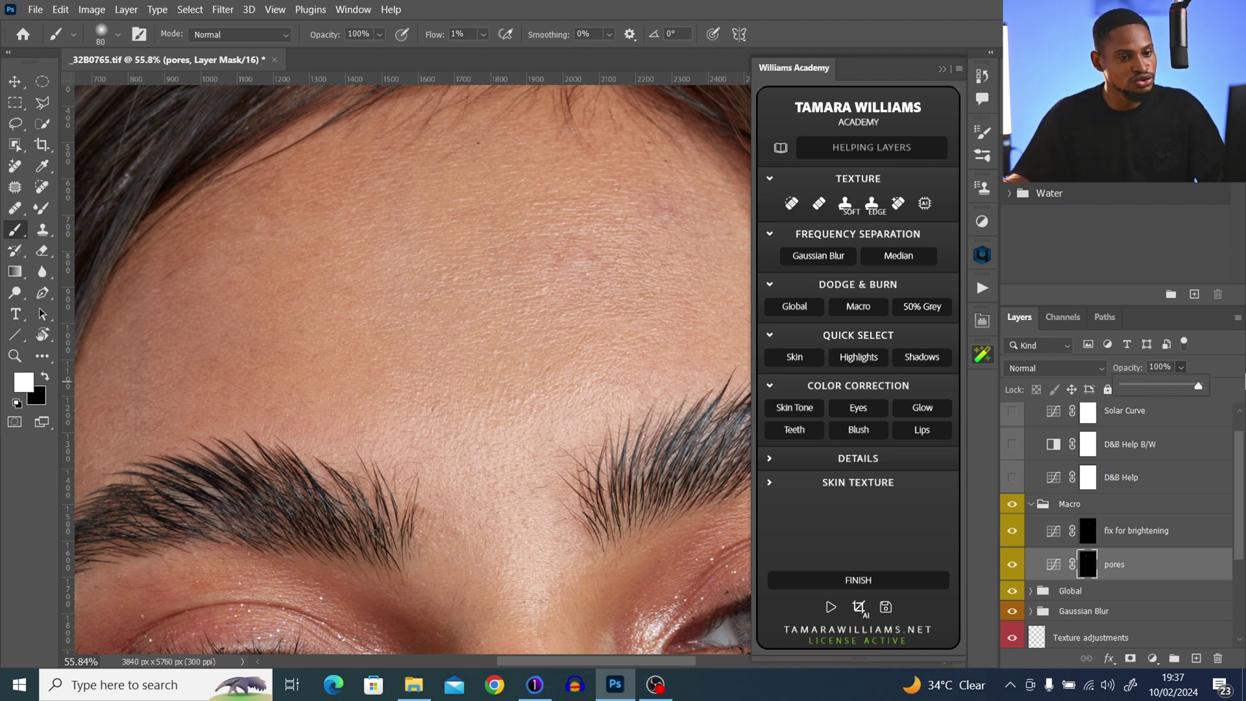
- Select the Macro group and show the D&B Help and D&B Help B/W layers again over a wider view of the face
left_click(1037, 511)
key("ctrl+space")
left_click_drag(493, 362, 409, 366)
key("b")
left_click(1012, 478)
left_click(1012, 444)
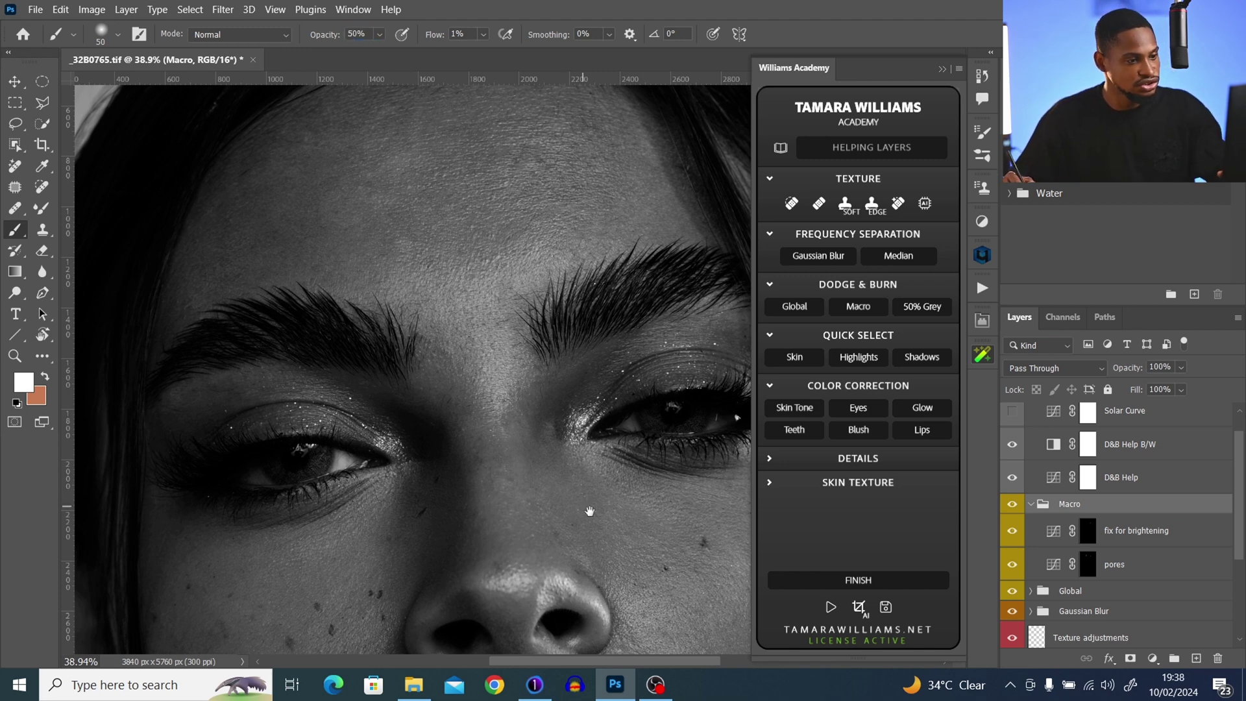
- Retouch the skin around the nose and cheeks on the pores mask, reducing the brush to about 35 px
left_click_drag(591, 510, 509, 398)
left_click(1088, 531)
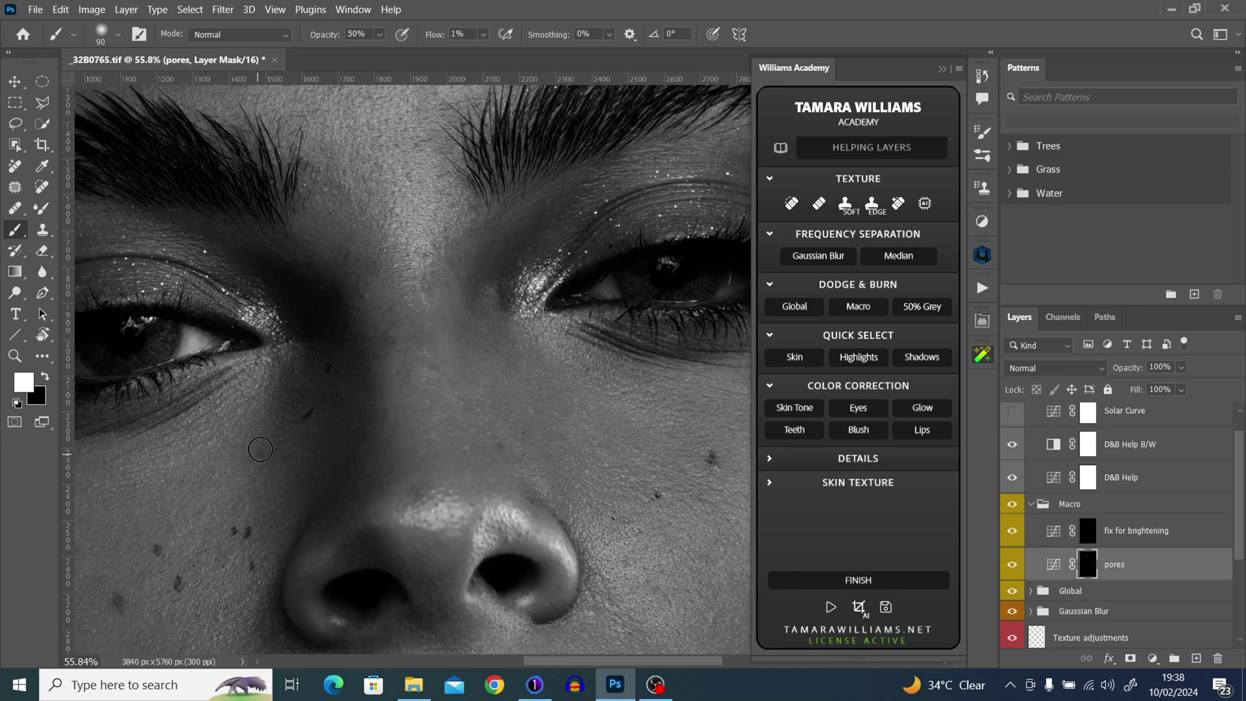
left_click(1088, 530)
left_click(1088, 564)
left_click_drag(500, 440, 300, 289)
key("bracketleft")
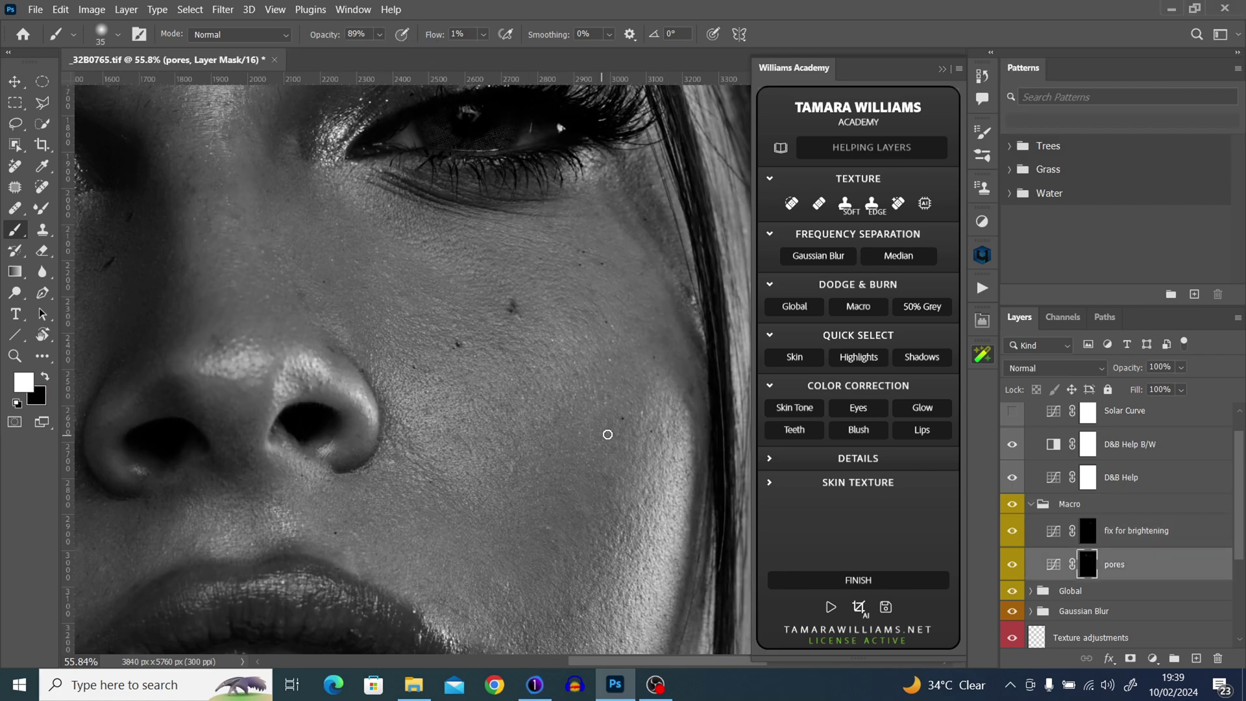
scroll(473, 407, "down", 4)
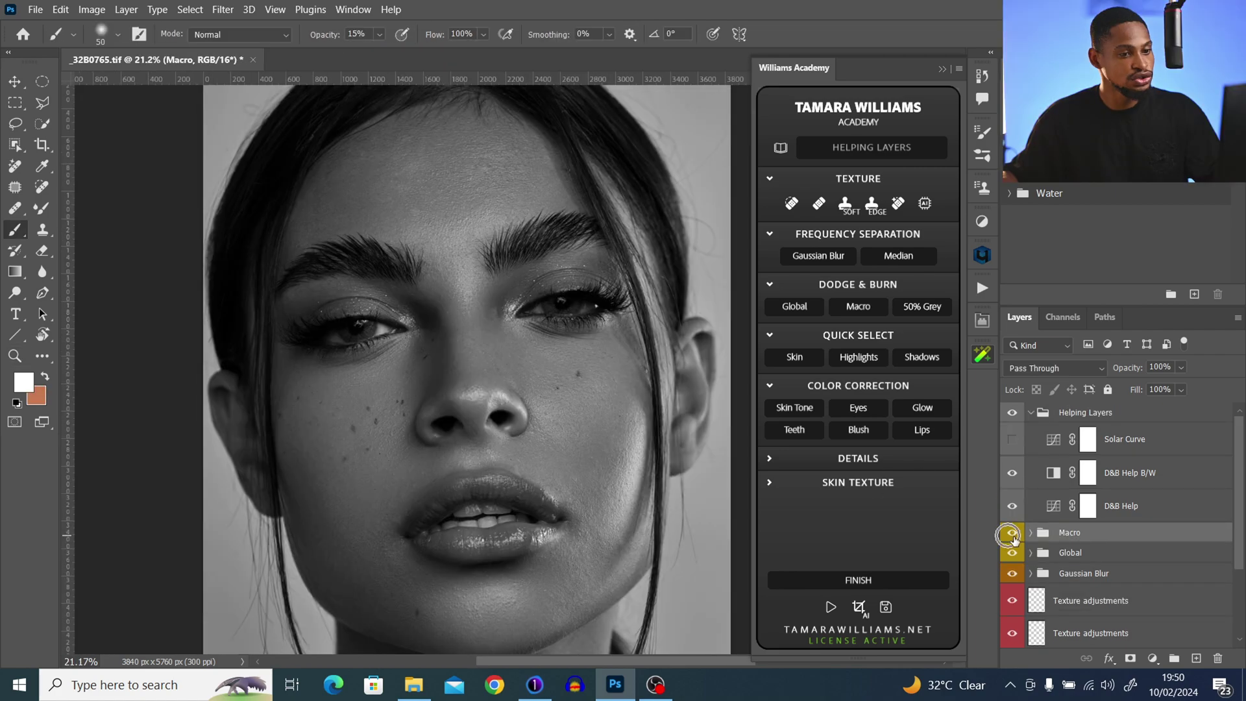
- Compare the portrait with the Macro group hidden and shown, and examine the forehead up close
left_click(1013, 535)
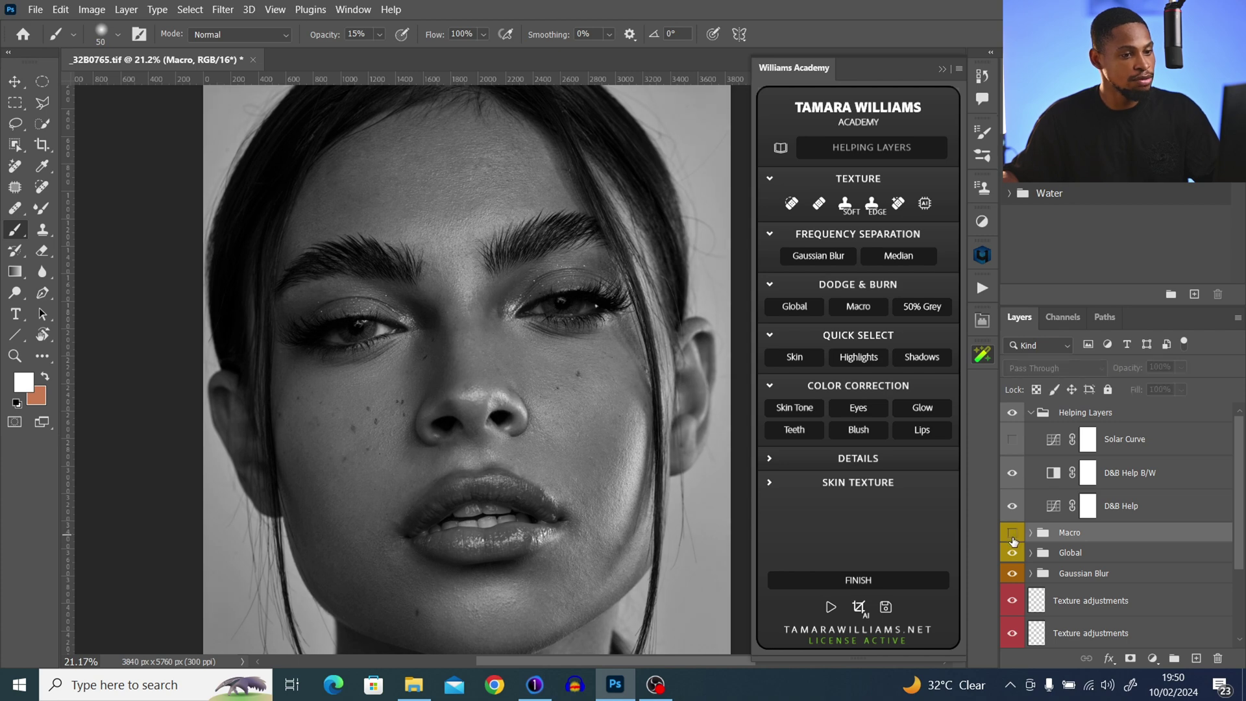
left_click(1012, 534)
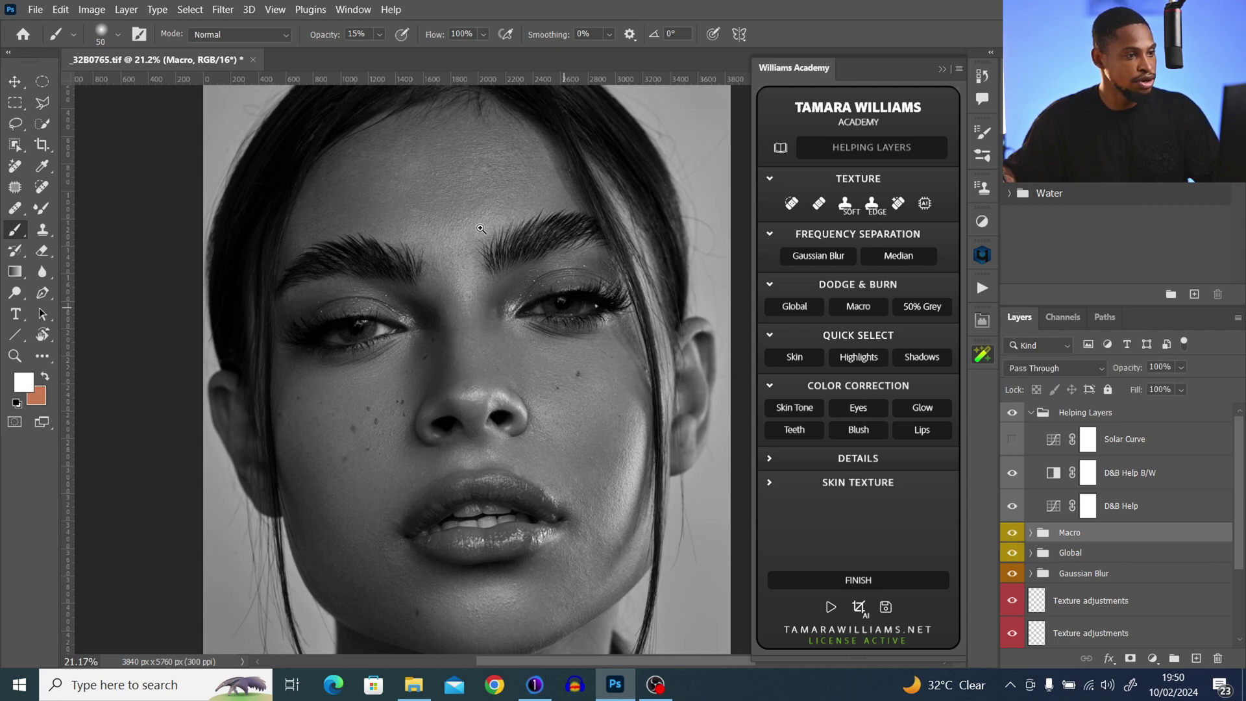
mouse_move(413, 197)
left_mouse_down()
mouse_move(508, 197)
mouse_move(480, 240)
left_mouse_up()
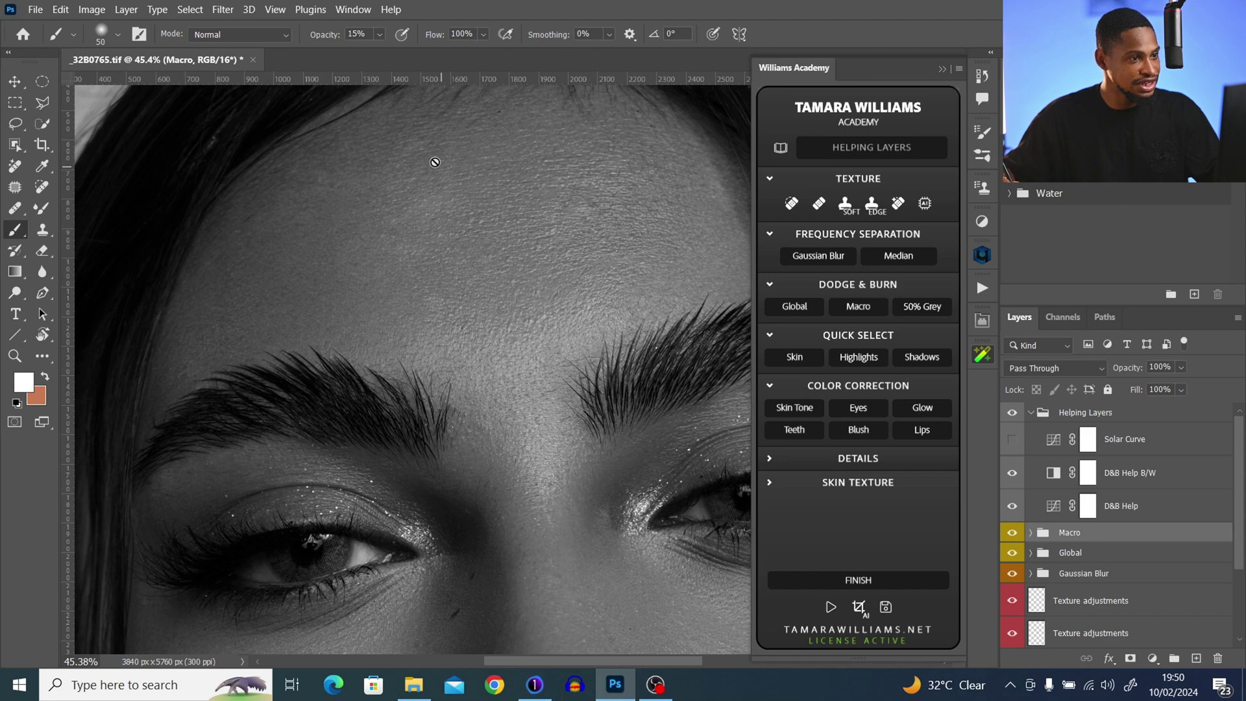
key("ctrl+space")
left_click_drag(448, 201, 390, 240)
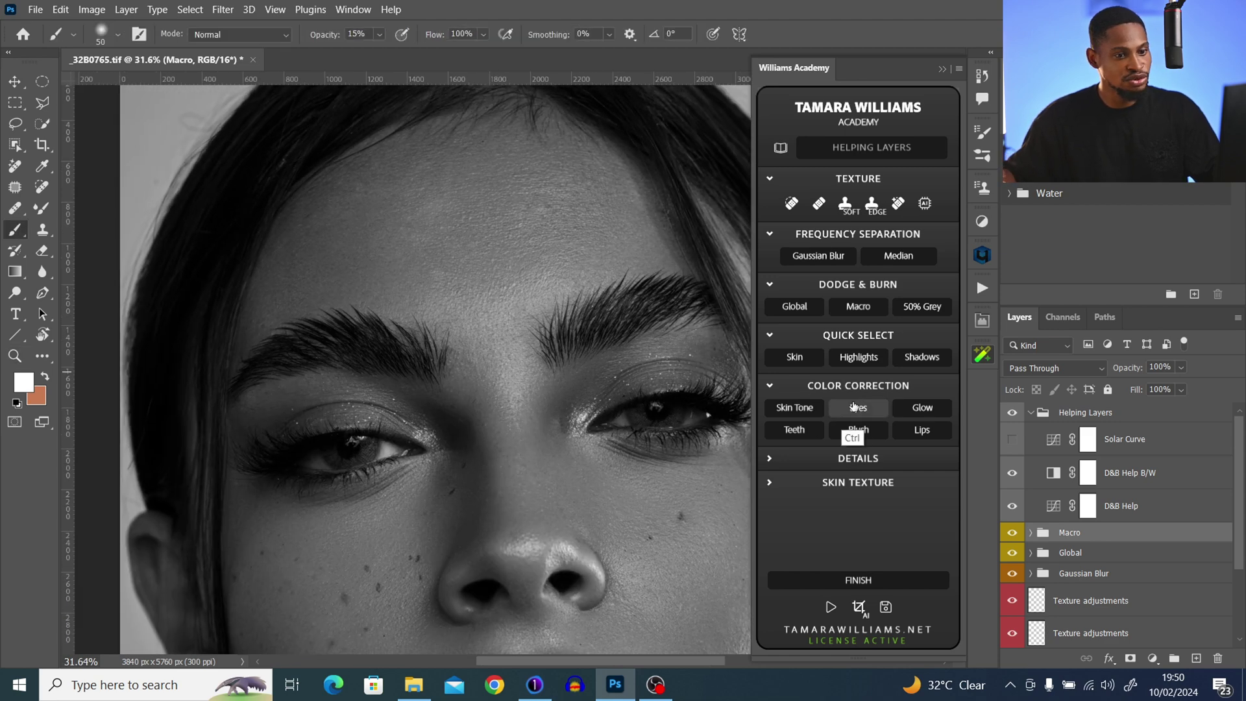
- Add a second Global dodge and burn group and make its strong darkening ++++ mask active
left_click(790, 308)
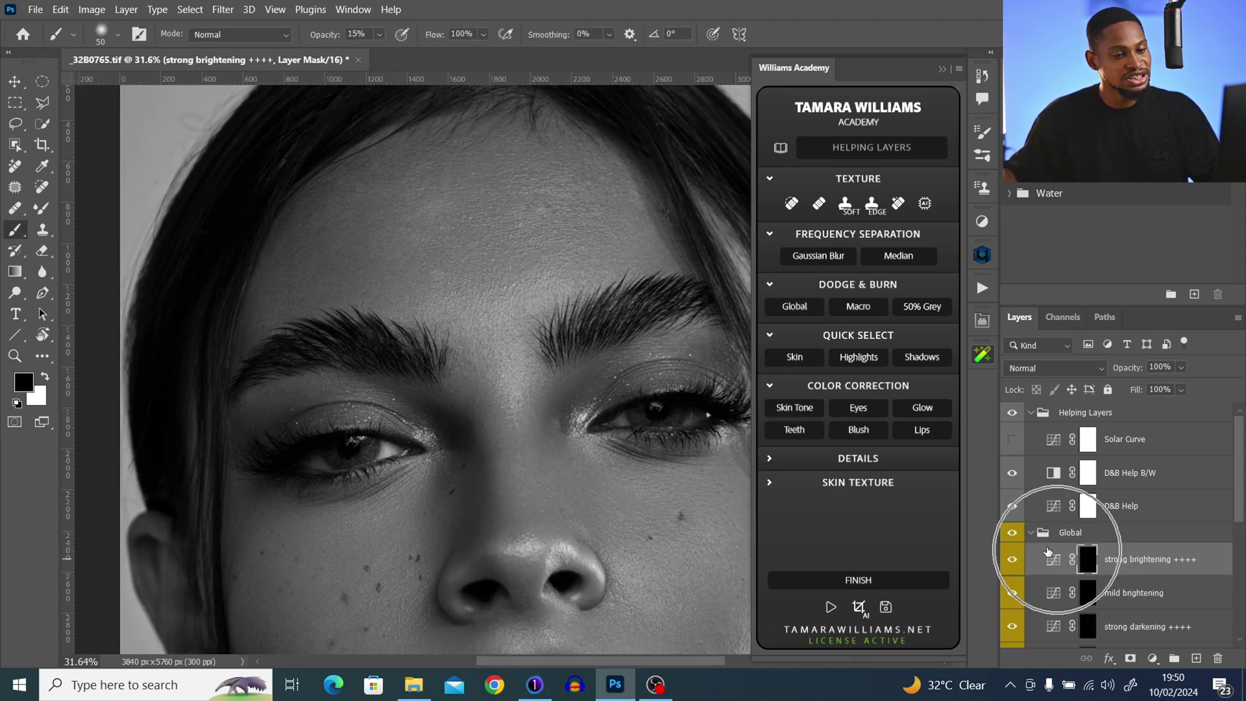
scroll(1240, 529, "down", 2)
scroll(1240, 529, "down", 2)
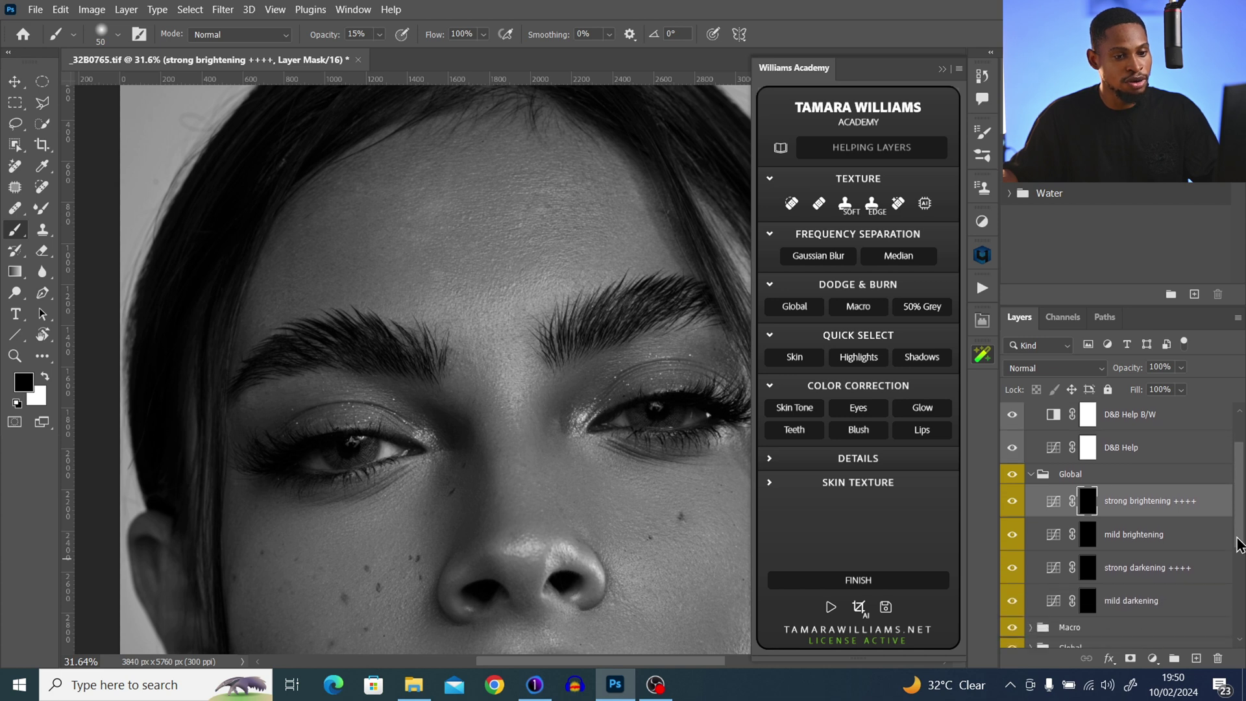
left_click(1088, 548)
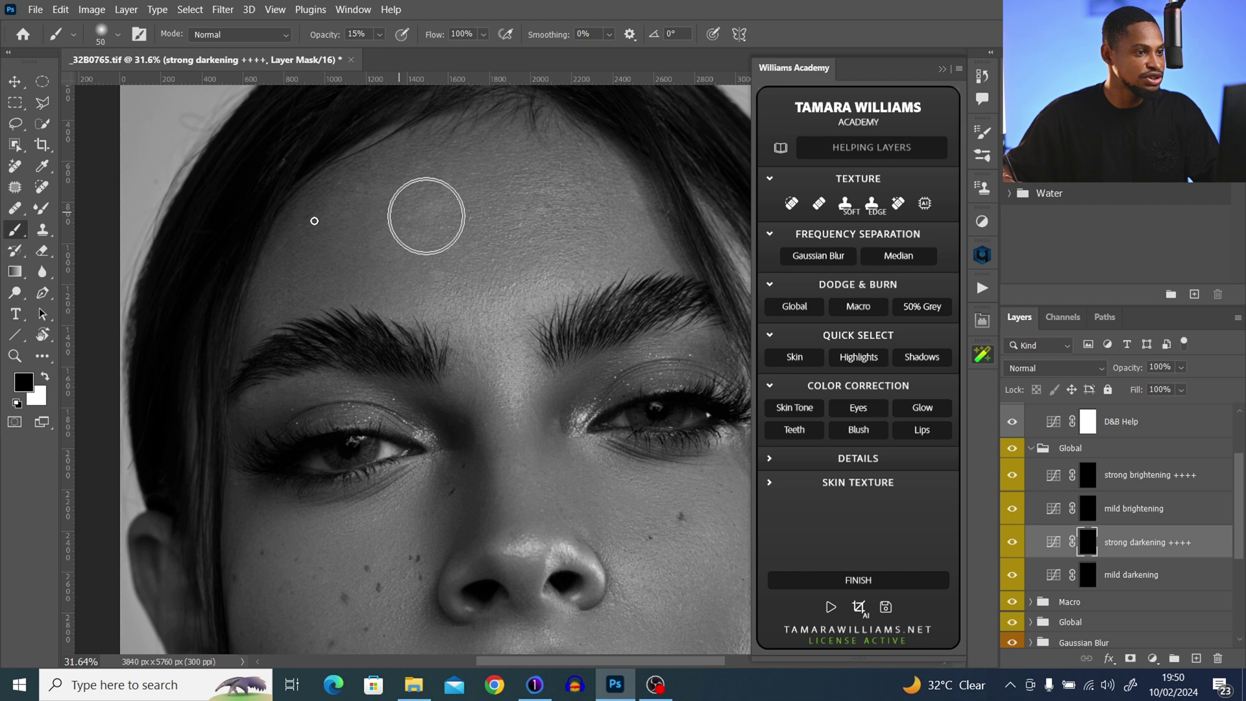
- Set the brush to 100% opacity and 2% flow
left_click(369, 36)
type("1")
left_click(469, 35)
type("2")
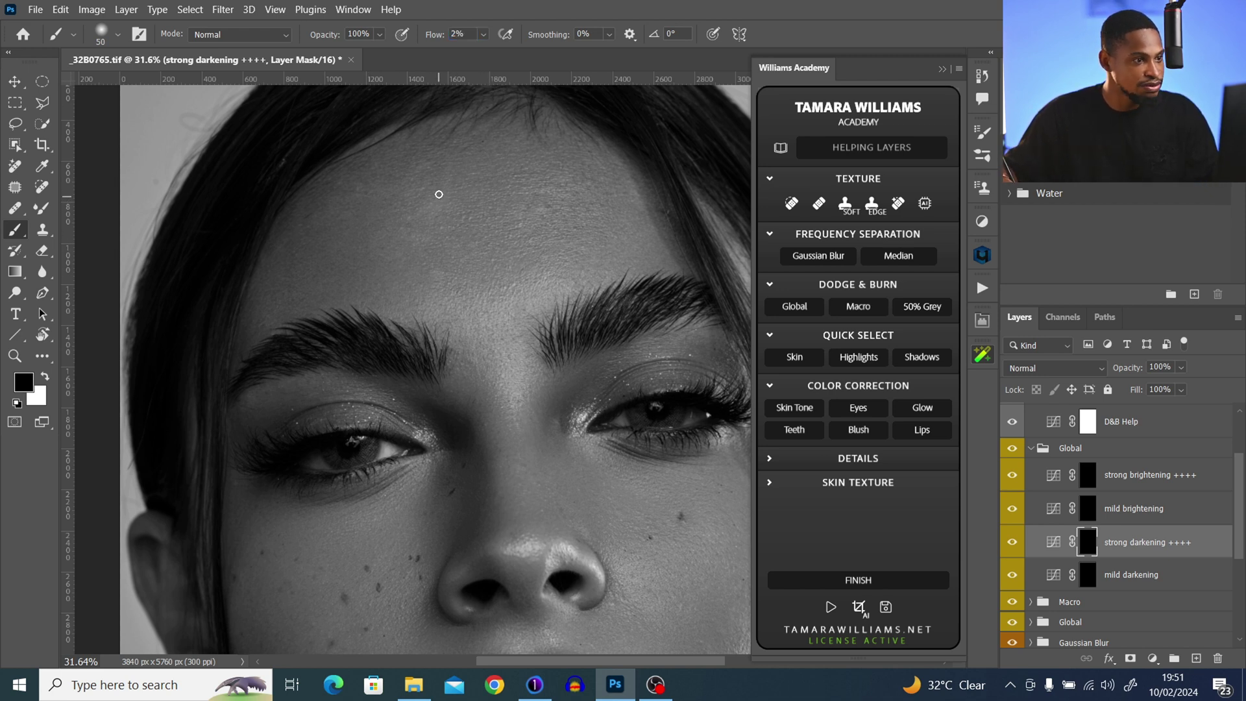
- Paint in white over the bright forehead patches on the strong darkening ++++ mask, varying the brush around 50 to 70 px
key("bracketright")
key("bracketright")
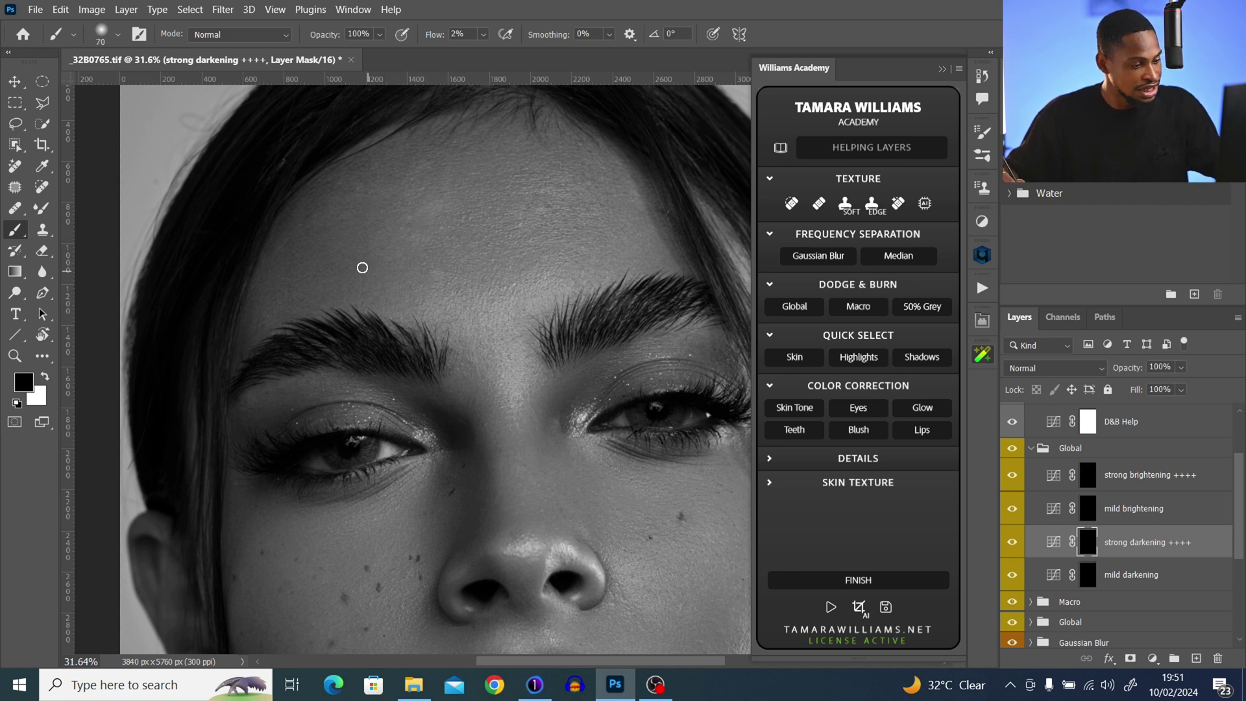
key("x")
key("bracketleft")
key("bracketleft")
key("bracketright")
key("bracketright")
key("bracketright")
key("bracketright")
key("backslash")
key("backslash")
key("bracketleft")
key("bracketleft")
key("bracketright")
key("bracketleft")
key("bracketleft")
key("bracketleft")
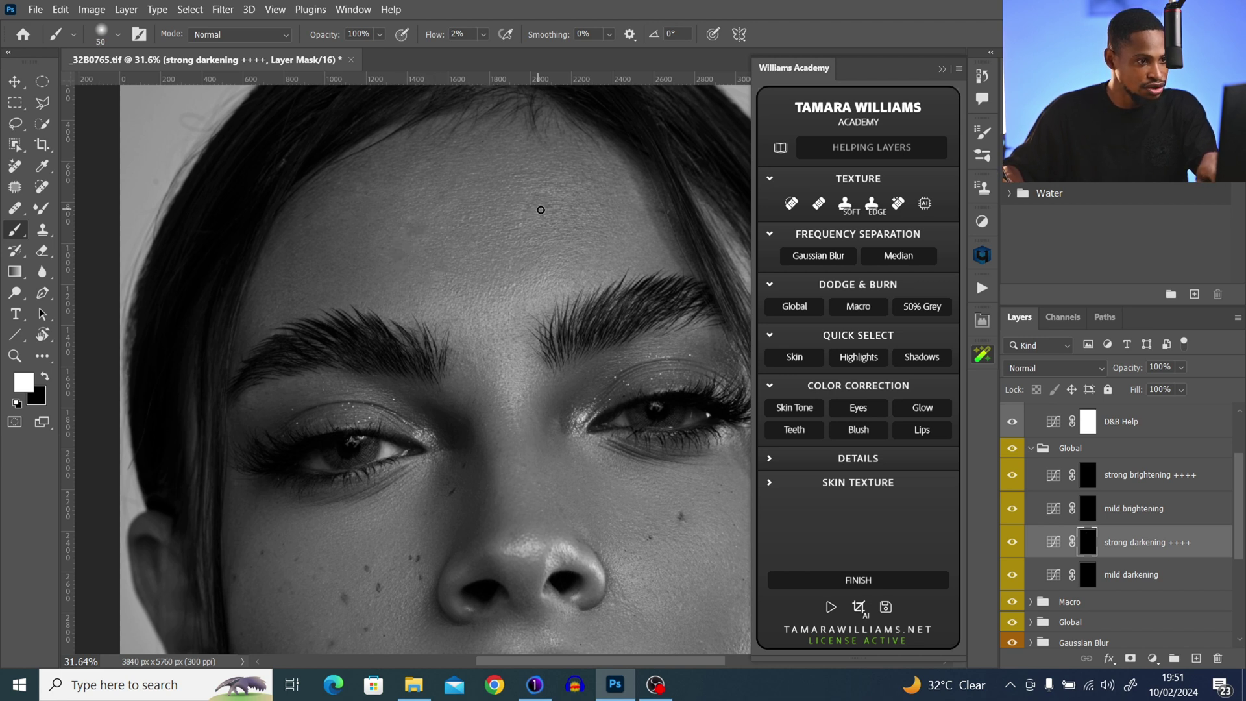
- Continue darkening the forehead on the strong darkening ++++ mask with a larger brush of about 90 to 150 px
key("bracketright")
key("bracketright")
key("bracketright")
key("bracketright")
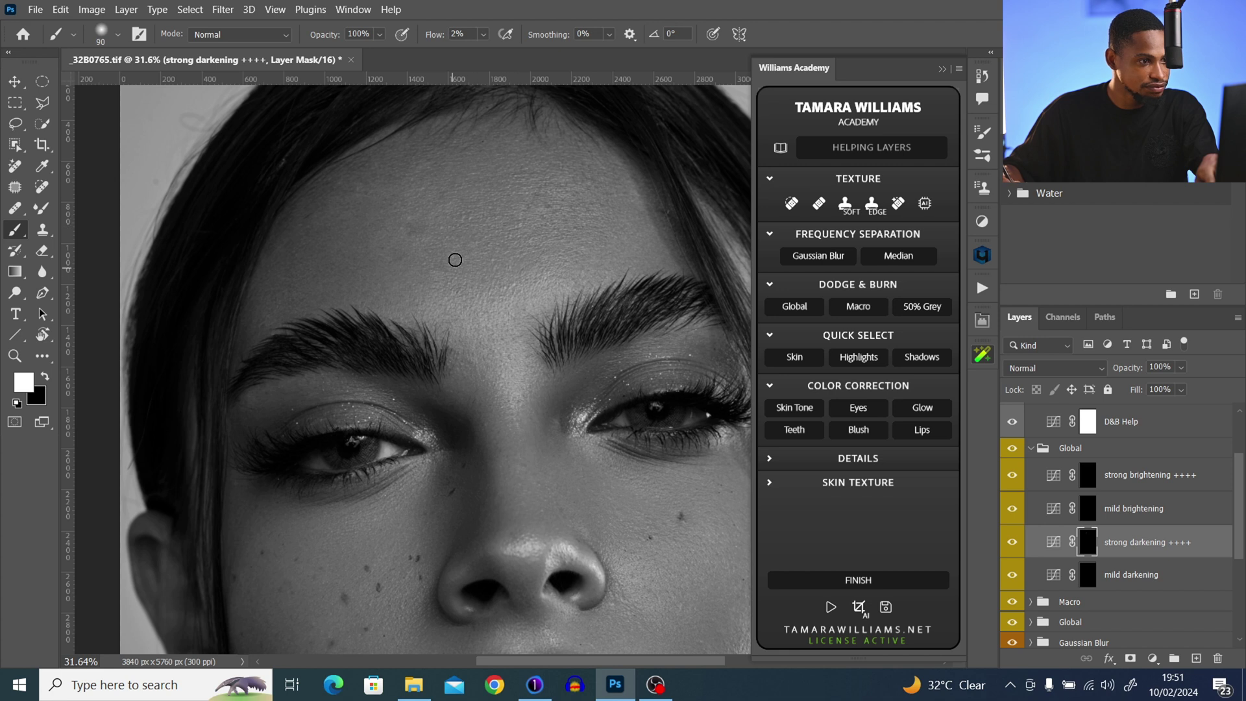
key("bracketright")
key("bracketright")
key("bracketright")
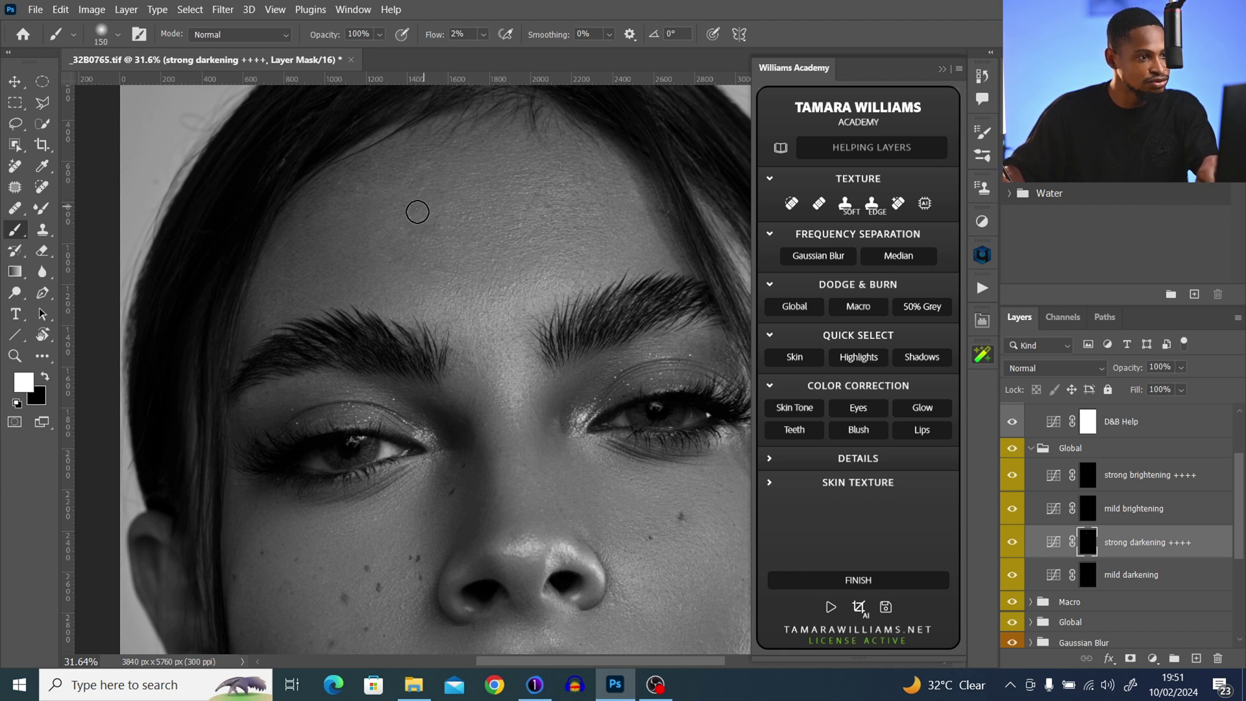
key("bracketleft")
key("bracketleft")
- Paint in white over the dark forehead patches on the mild brightening mask with a brush of about 80 to 100 px
left_click(1080, 544)
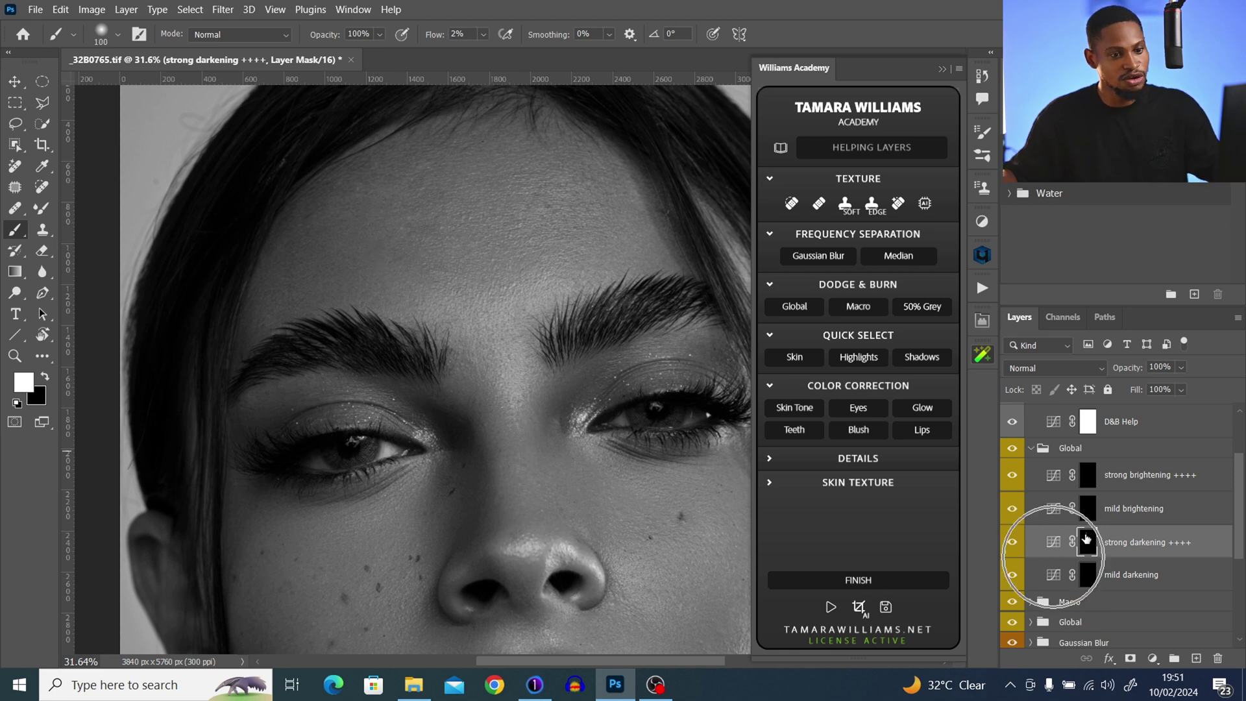
left_click(1087, 508)
key("bracketleft")
key("bracketleft")
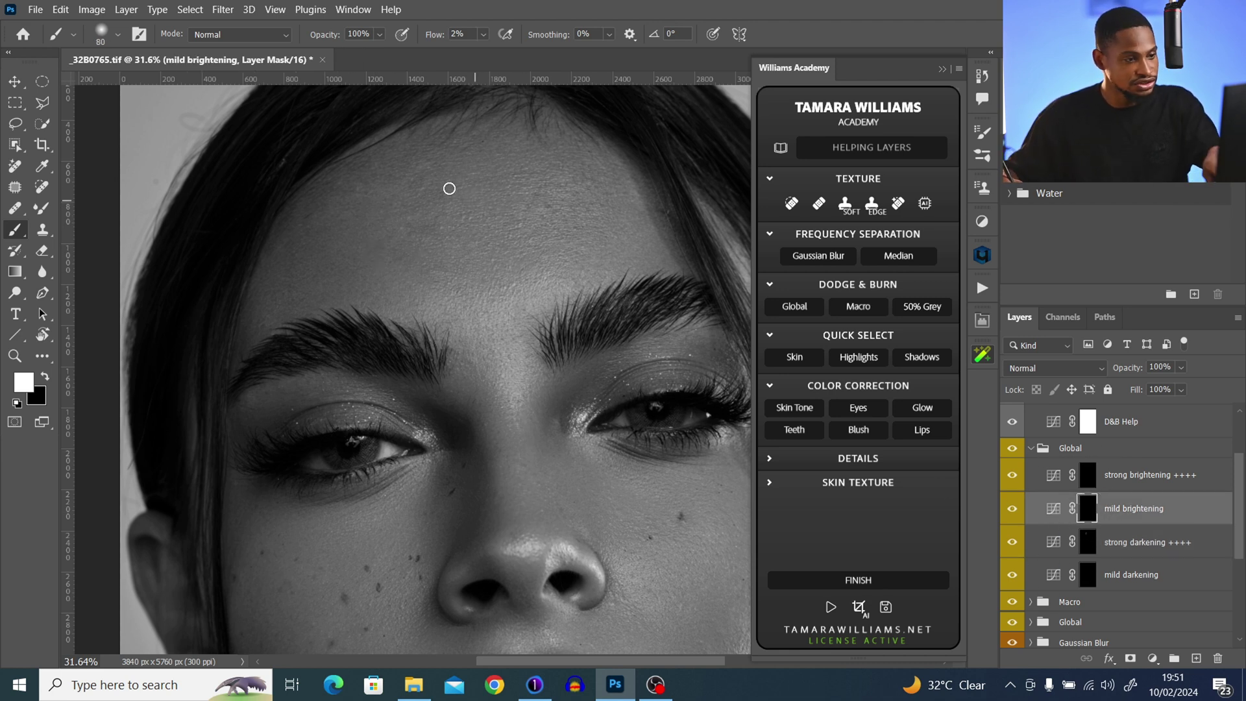
key("bracketright")
key("bracketright")
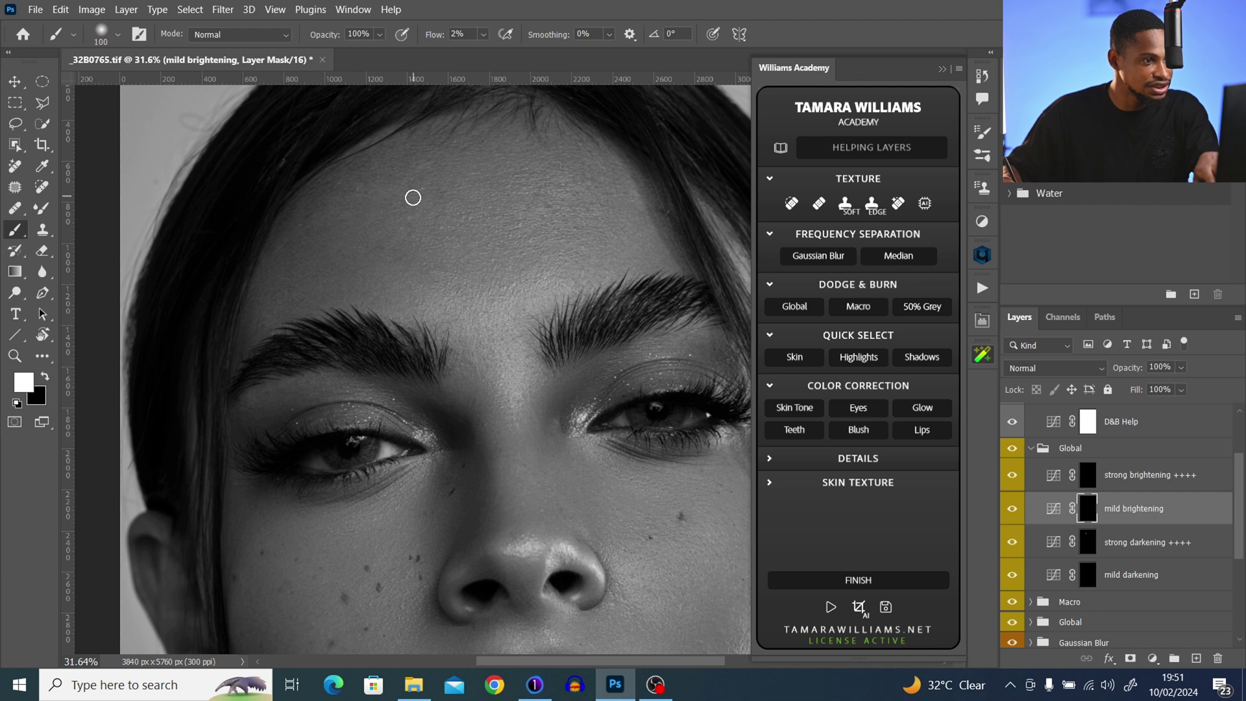
key("bracketleft")
key("bracketleft")
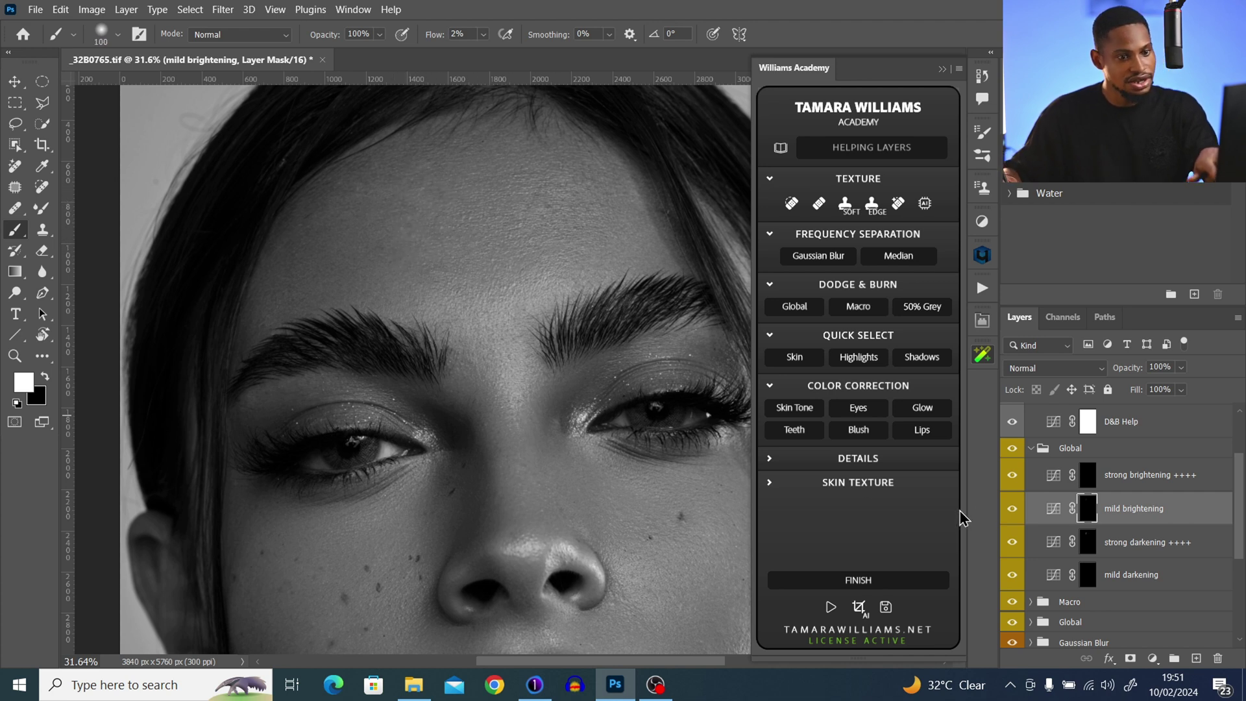
- Collapse the new Global group and hide the D&B Help B/W and D&B Help layers to show the portrait in colour
left_click(1032, 449)
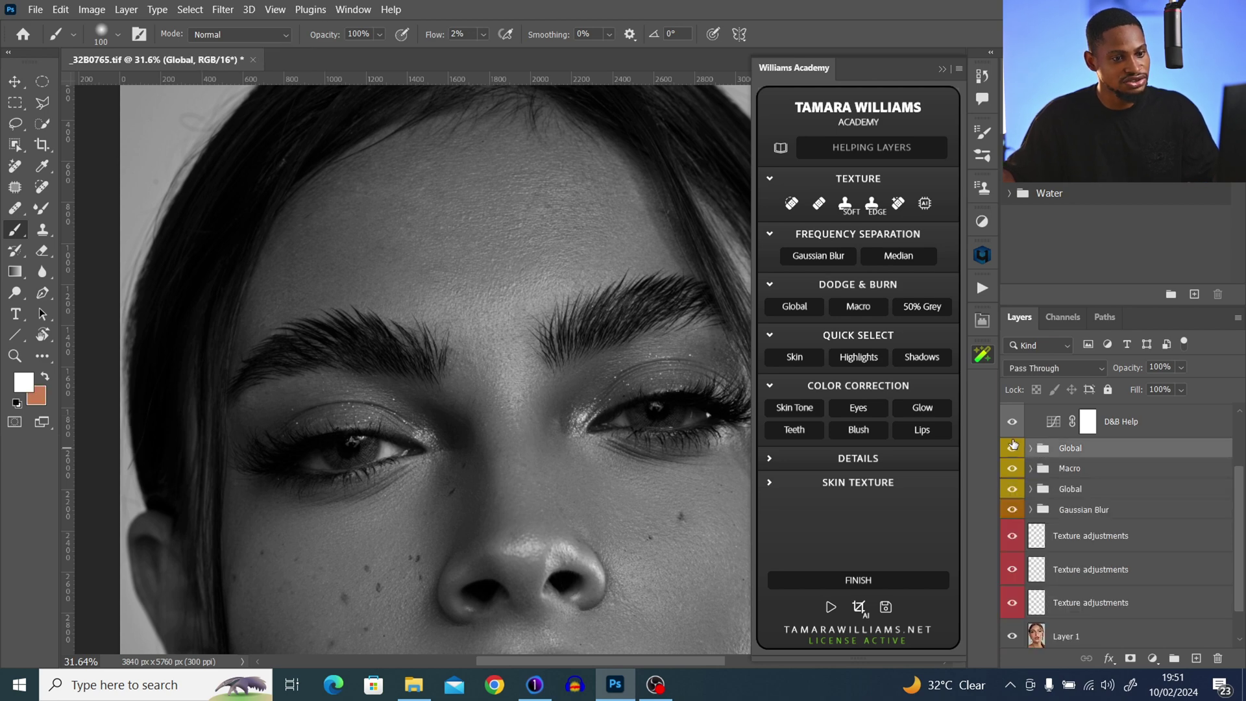
scroll(1241, 513, "up", 3)
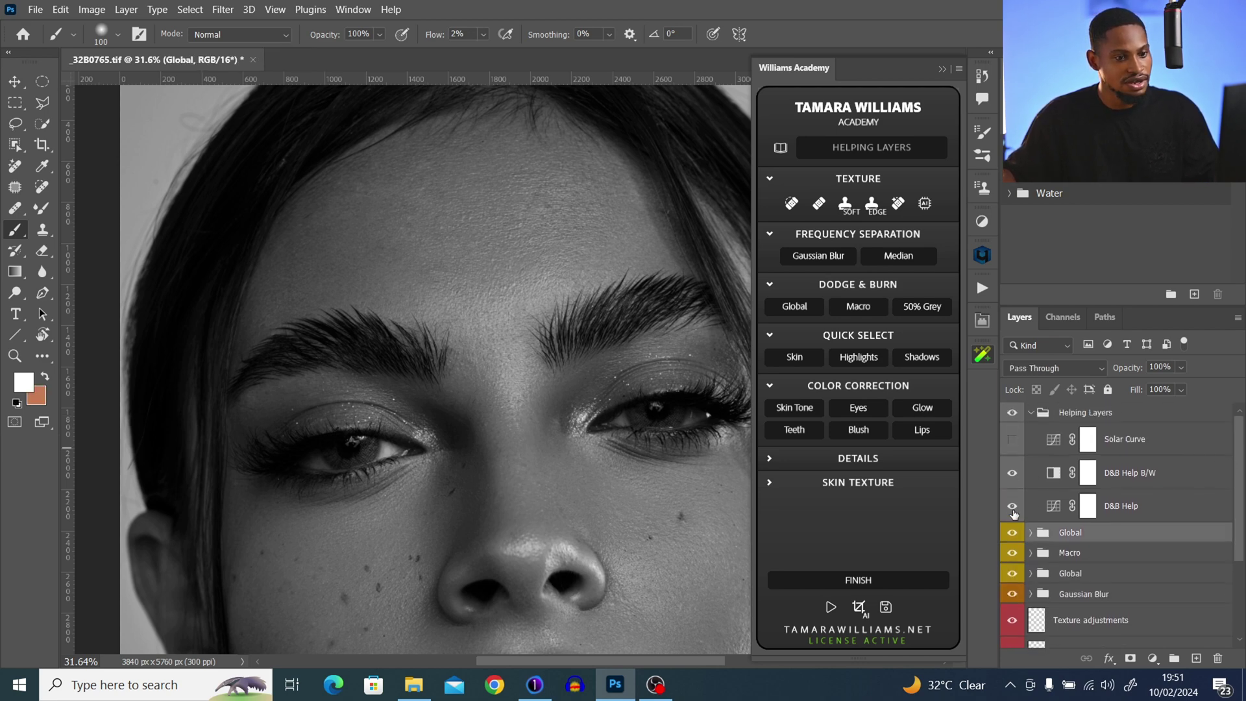
left_click(1013, 475)
key("z")
left_click_drag(550, 347, 475, 345)
key("b")
- Compare the face with the Macro group and the uppermost Global group each hidden and shown
left_click(1012, 553)
left_click(1013, 553)
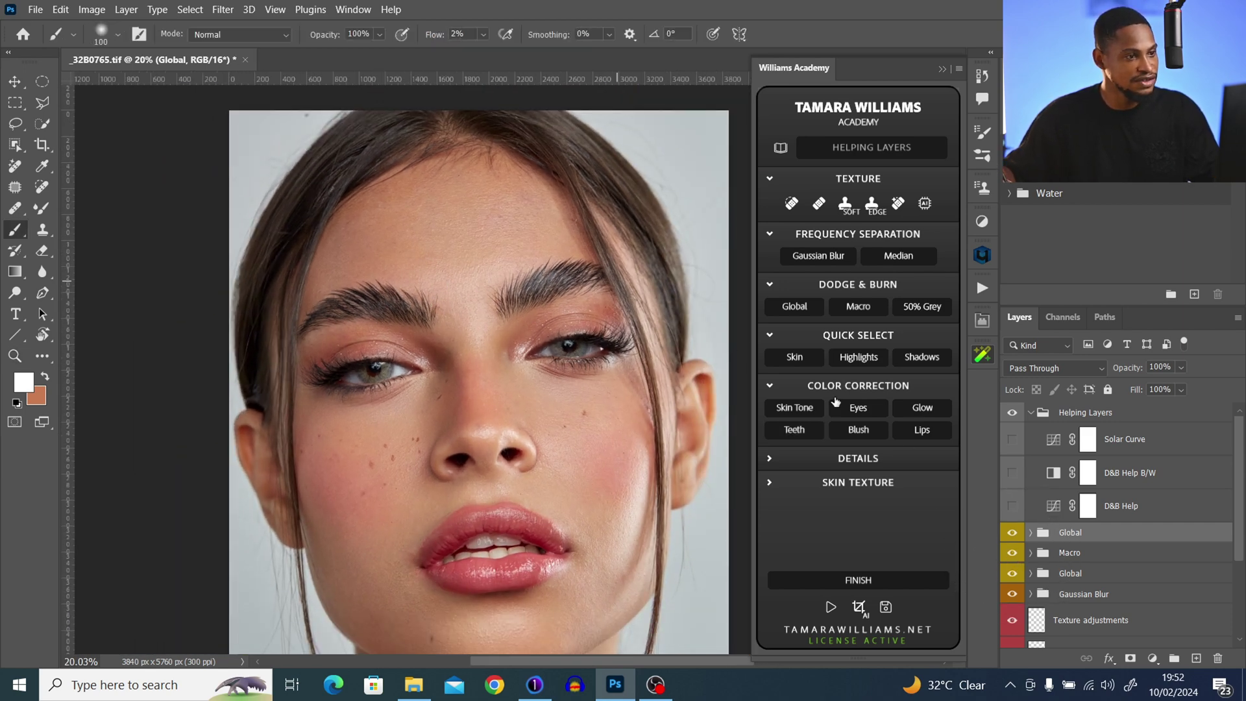
left_click(1013, 532)
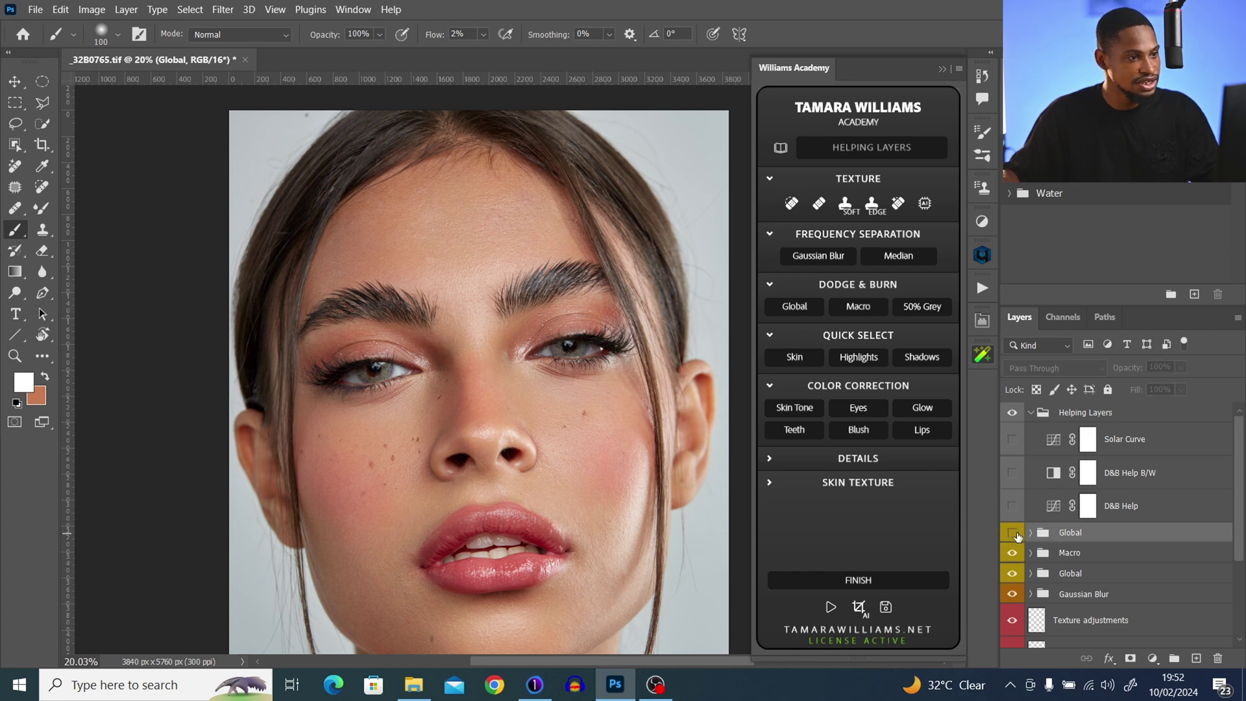
left_click(1016, 536)
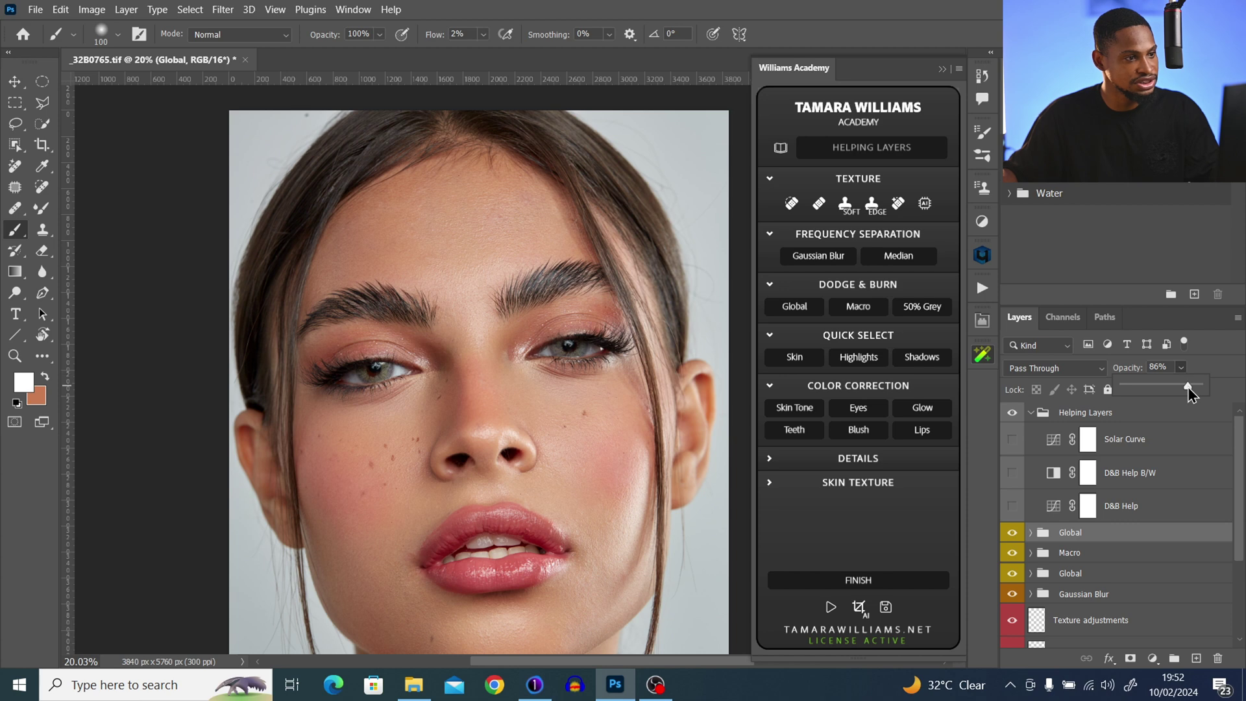
- Lower the uppermost Global group's opacity to 82% and check the effect on the whole portrait
scroll(561, 389, "down", 6)
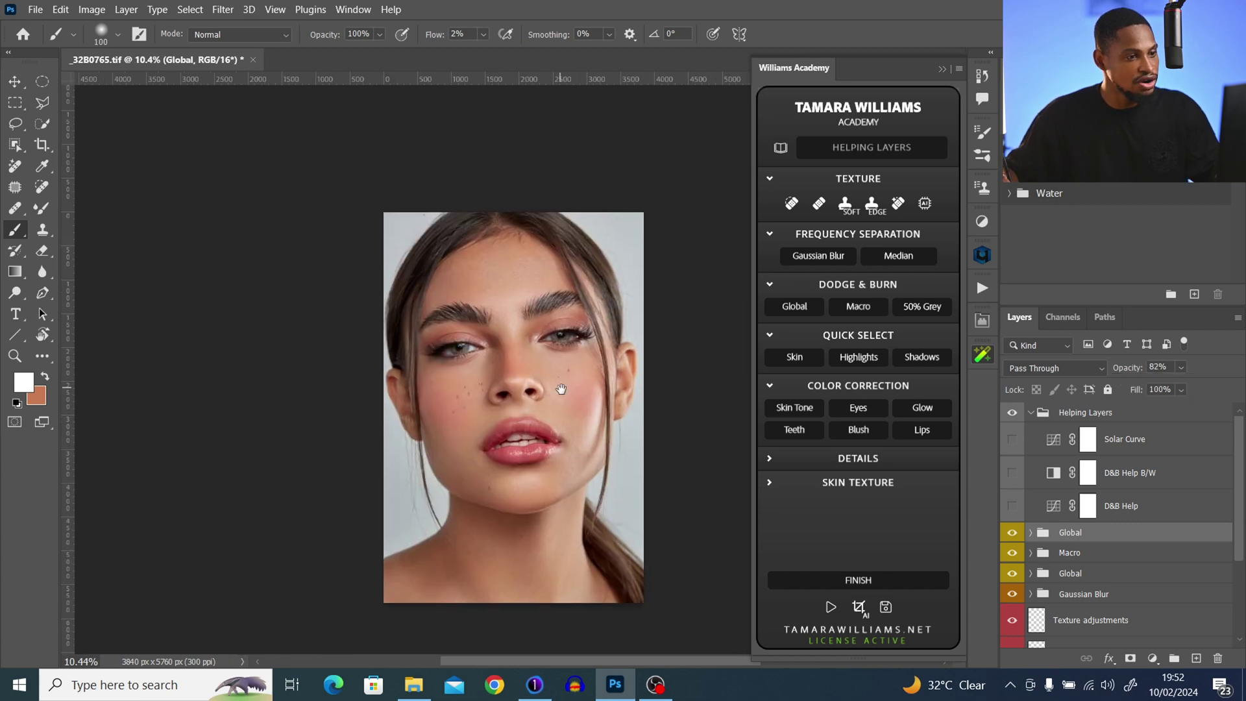
key("z")
left_click_drag(584, 414, 633, 401)
scroll(636, 409, "down", 5)
key("b")
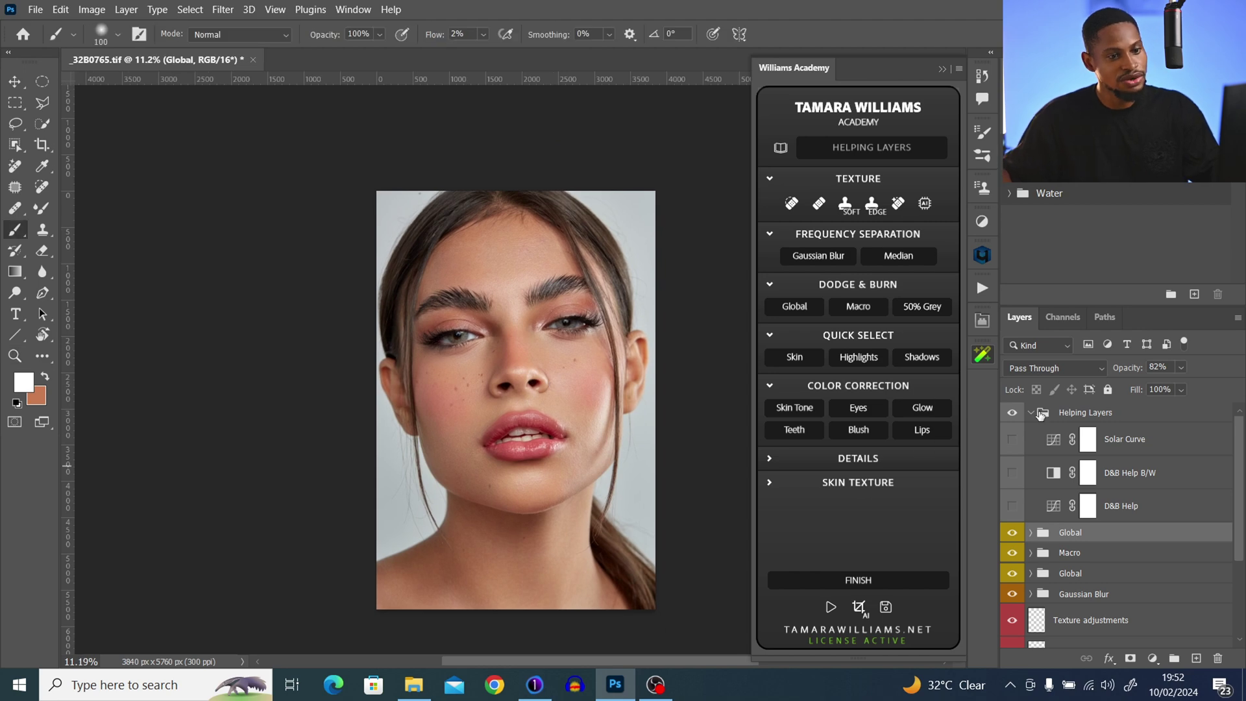
- Collapse the Helping Layers group and add the Skin Tone correction, with its Paint to Unify Skin Tone here mask active
left_click(1031, 413)
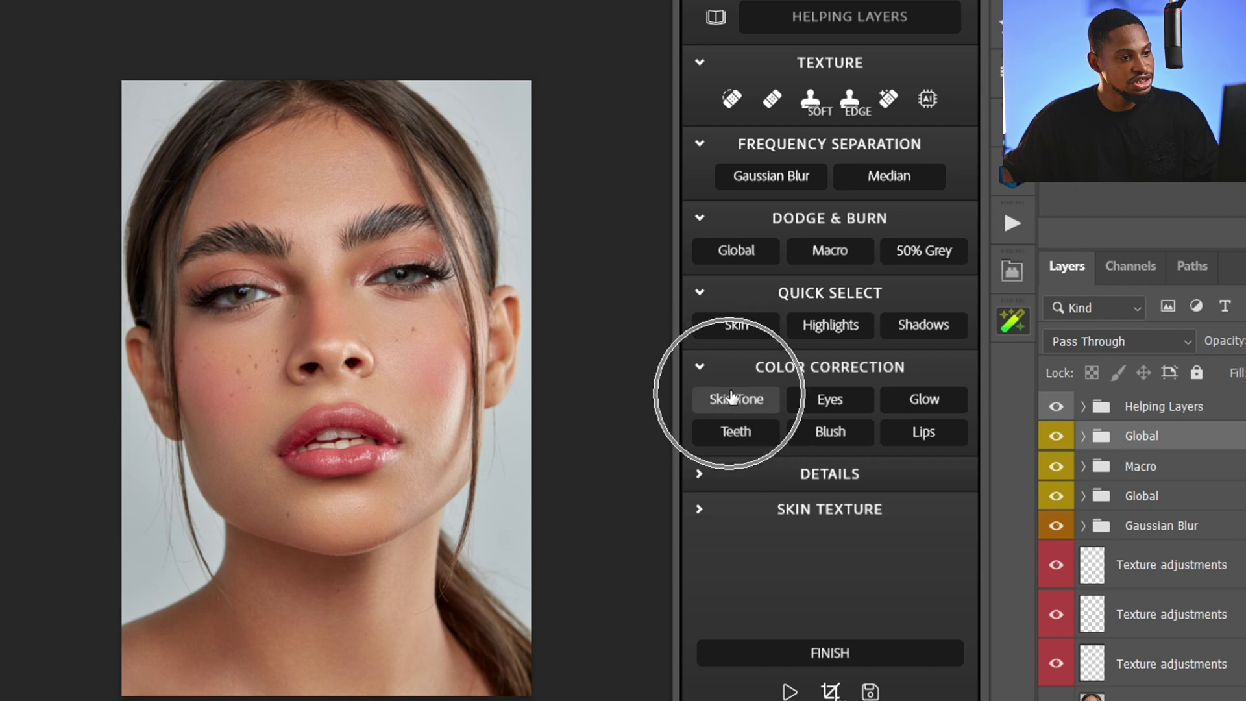
left_click(737, 411)
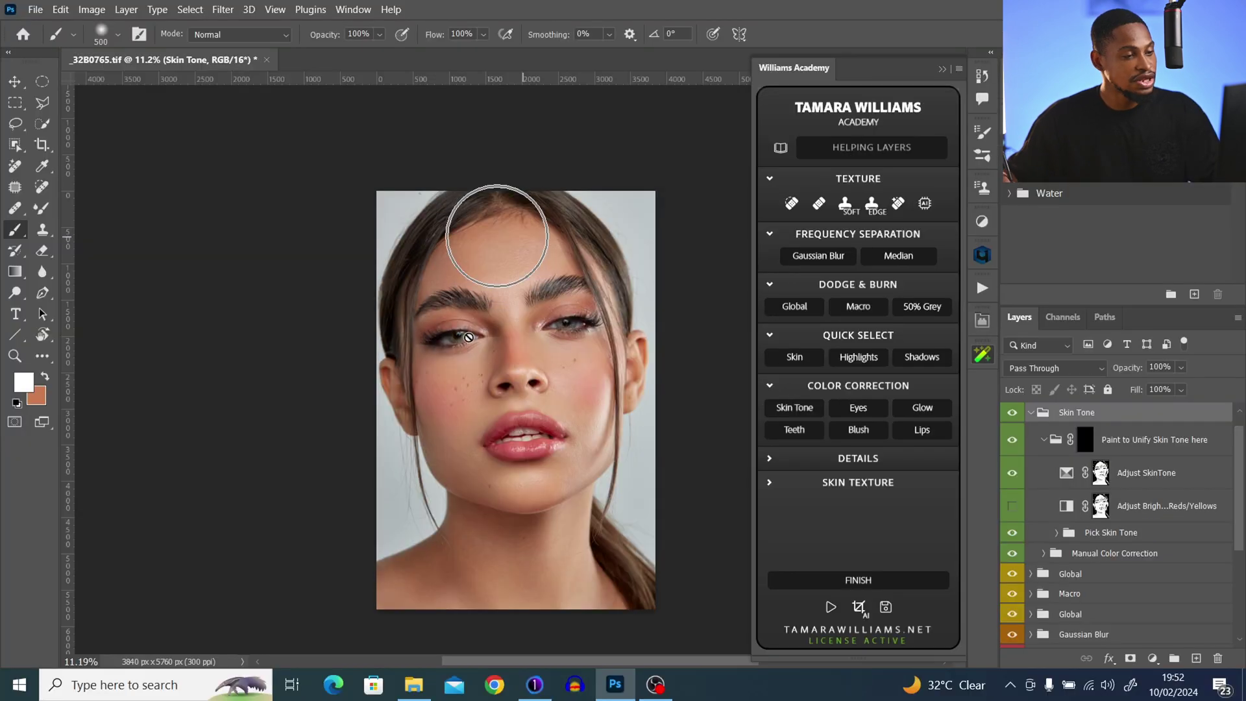
left_click(1085, 445)
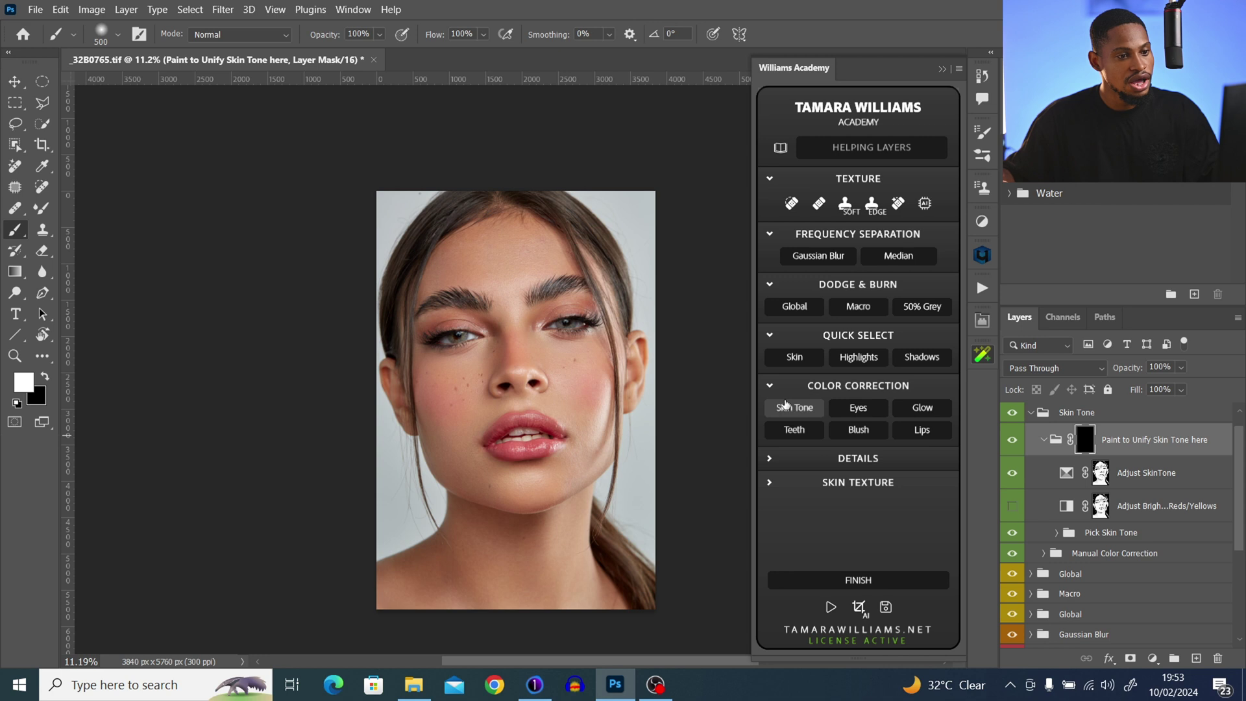
- Make a quick skin selection, fill the Paint to Unify Skin Tone here mask with white inside it, and deselect
left_click(790, 359)
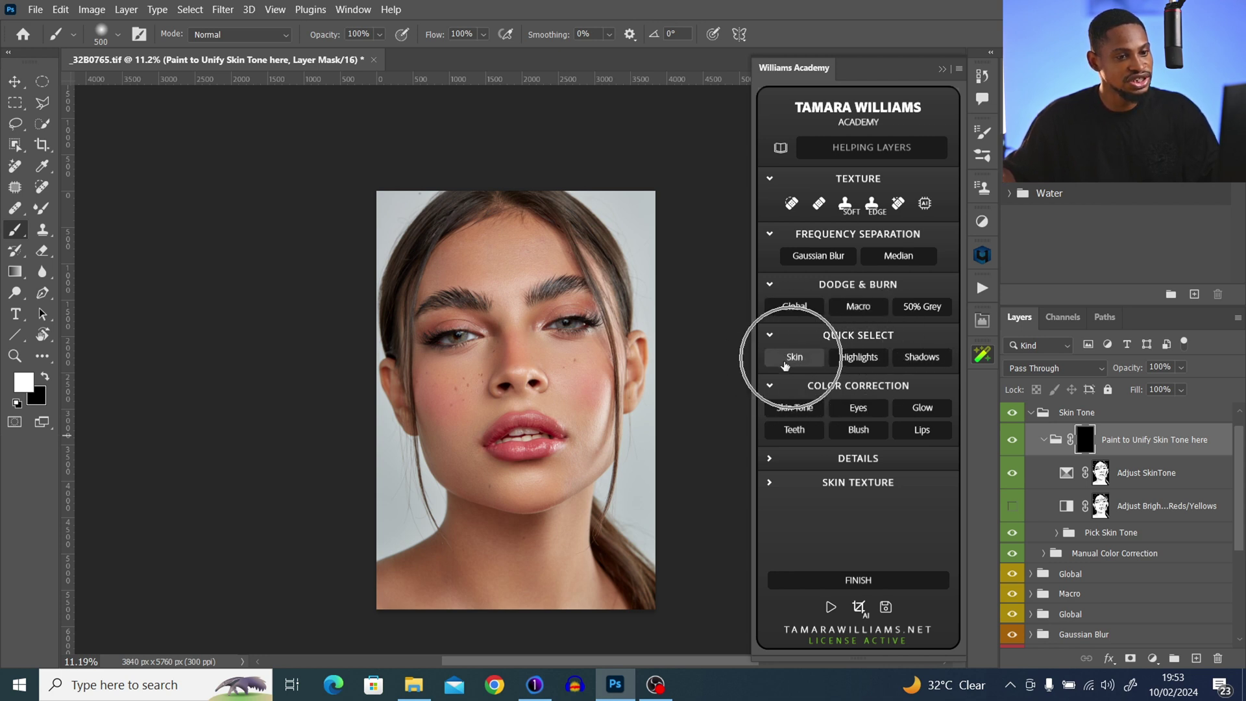
left_click(796, 357)
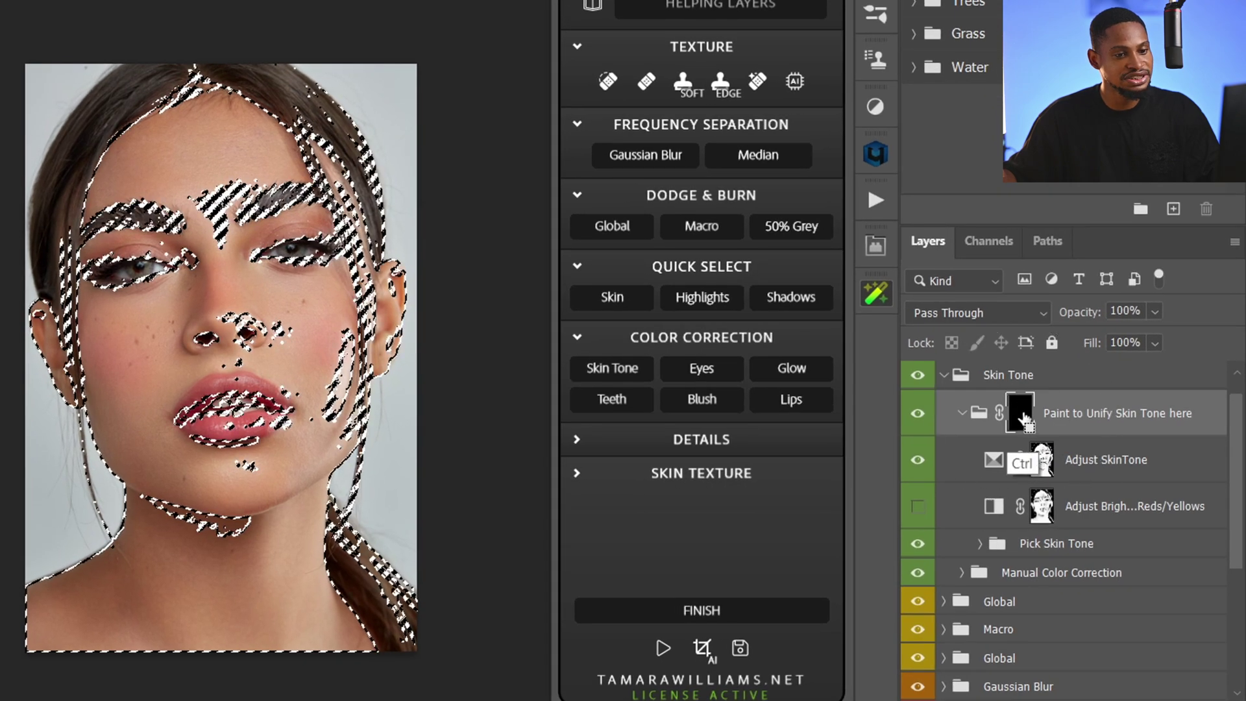
left_click(1022, 415, "ctrl")
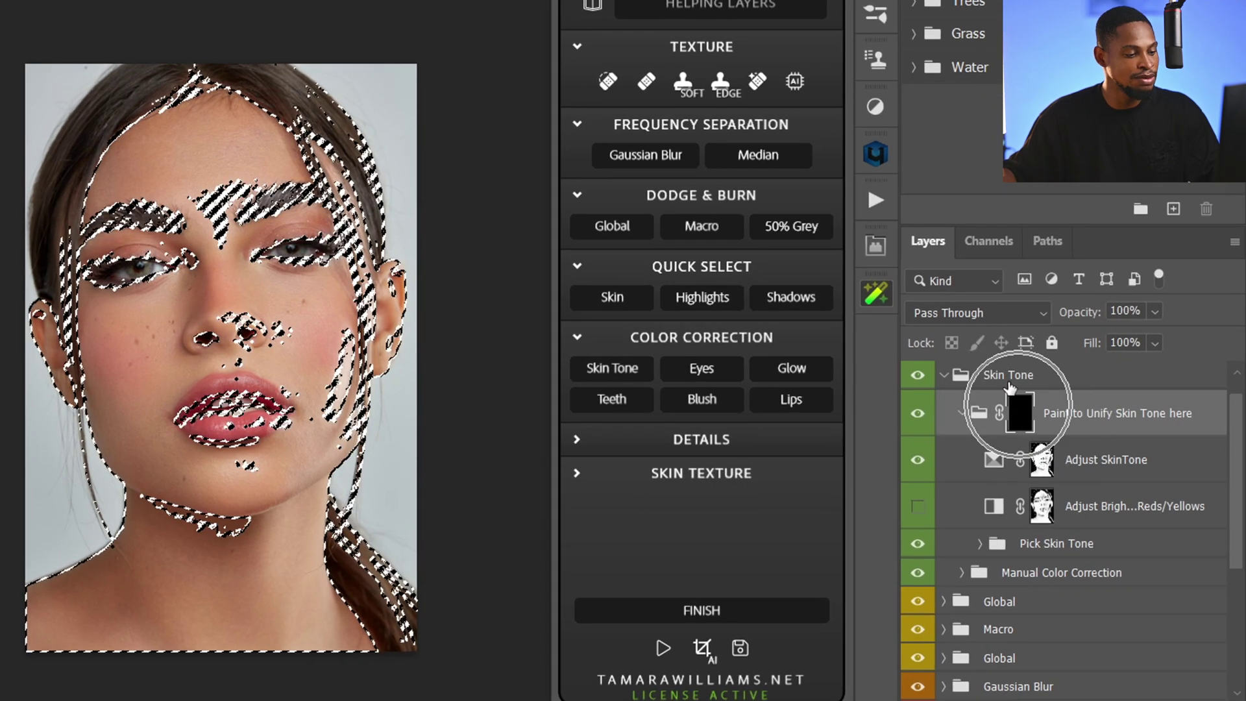
key("alt+BackSpace")
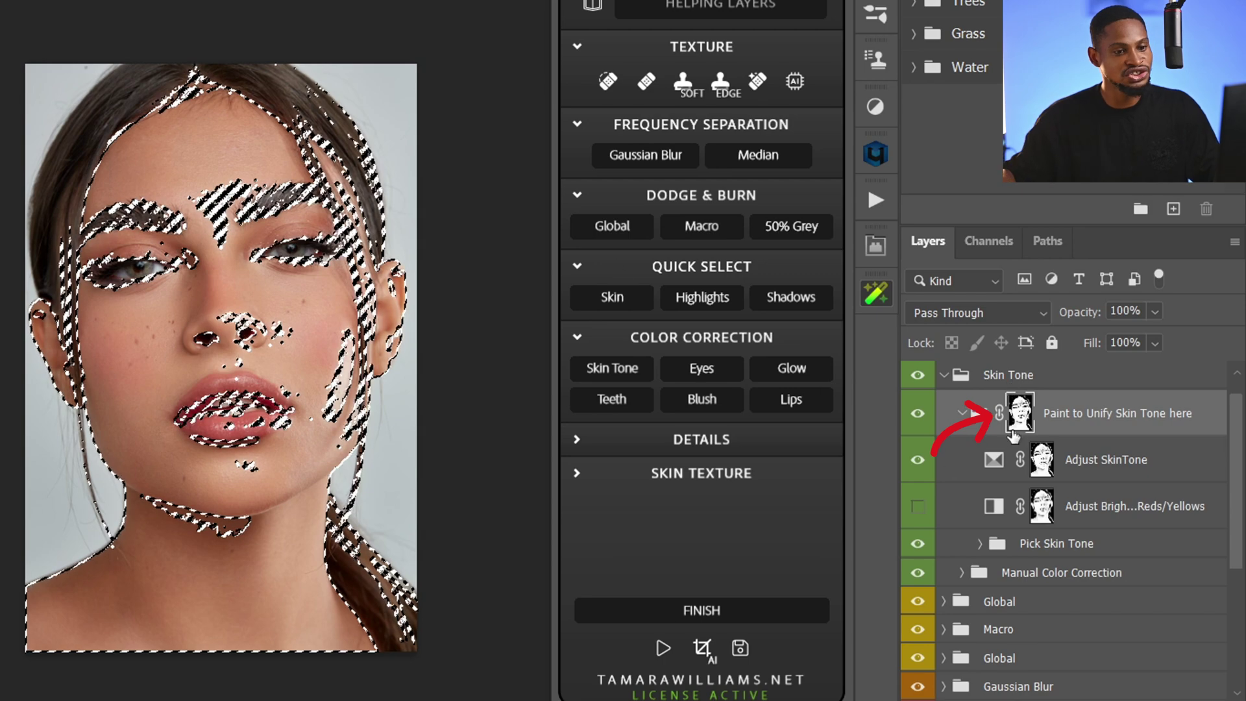
key("ctrl+d")
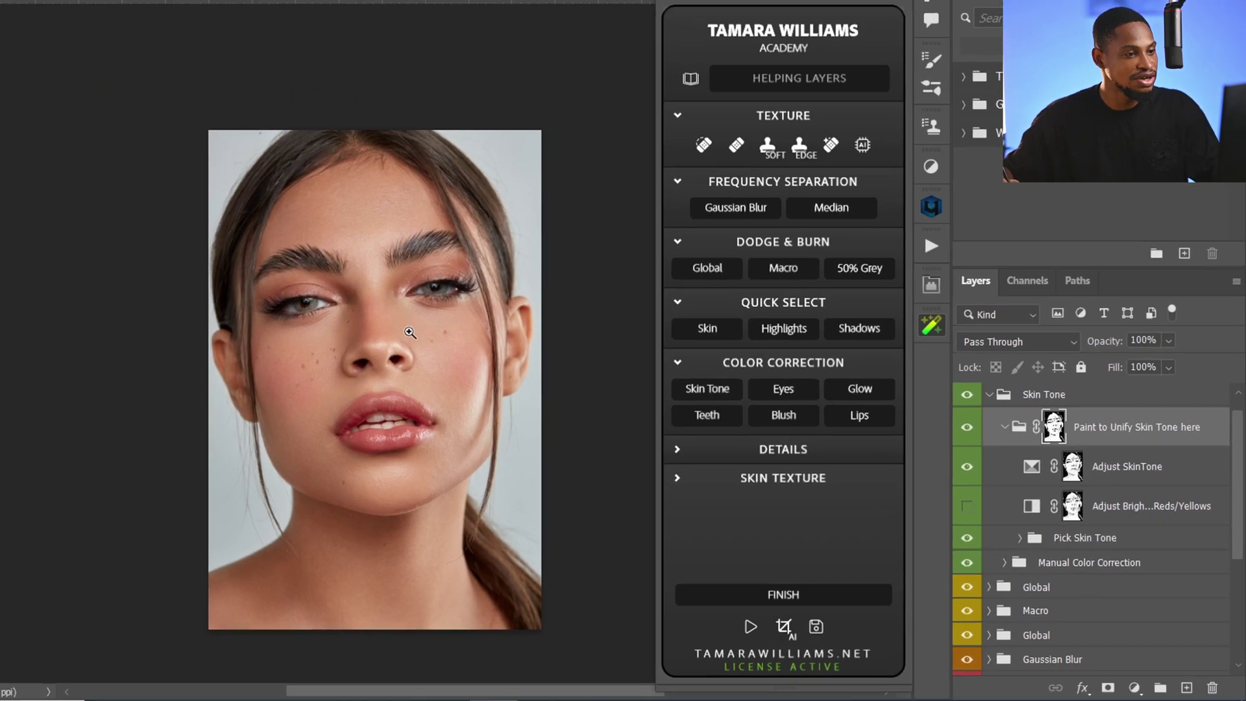
left_click_drag(259, 302, 308, 284)
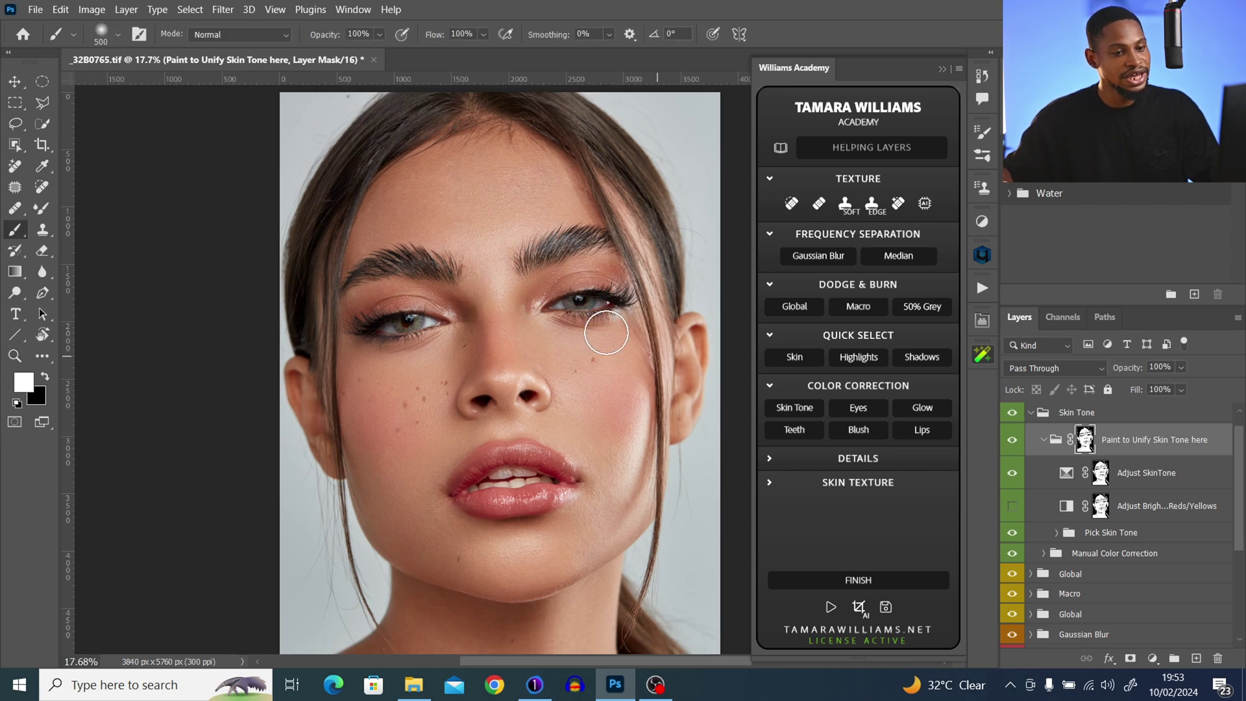
- Paint black on the Paint to Unify Skin Tone here mask to exclude the eyes and other non-skin facial features
left_click(46, 377)
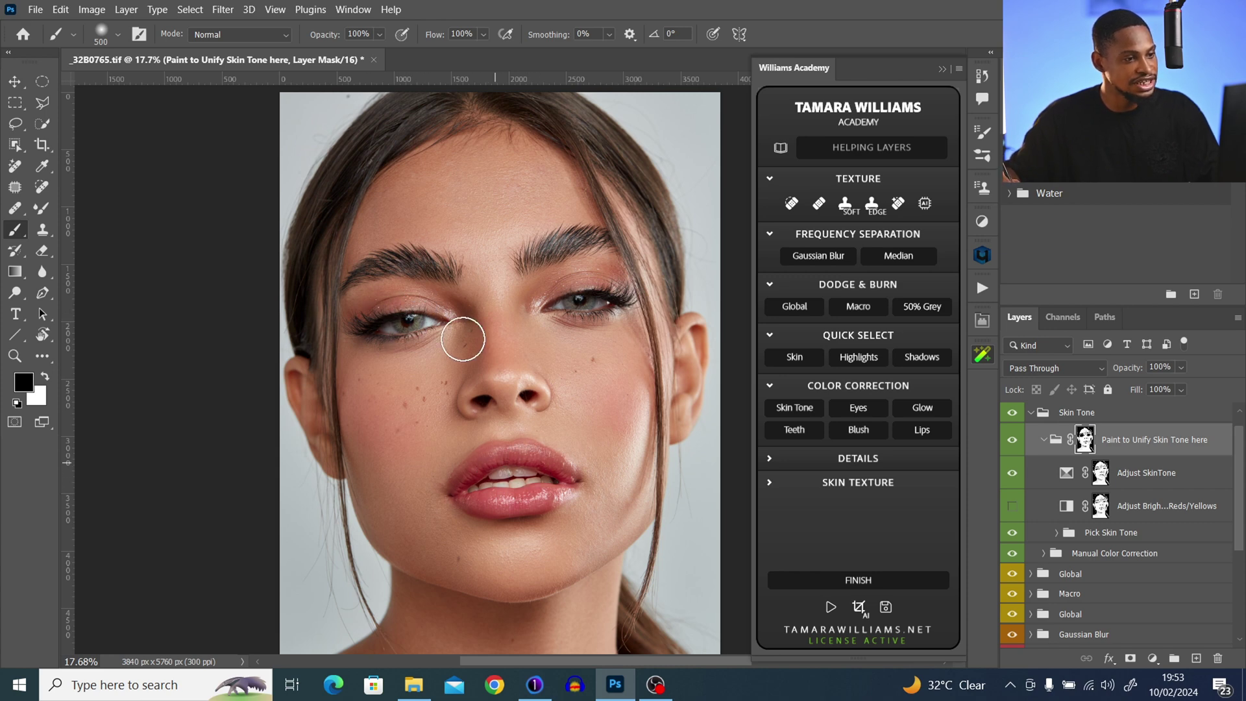
left_click_drag(556, 316, 478, 331)
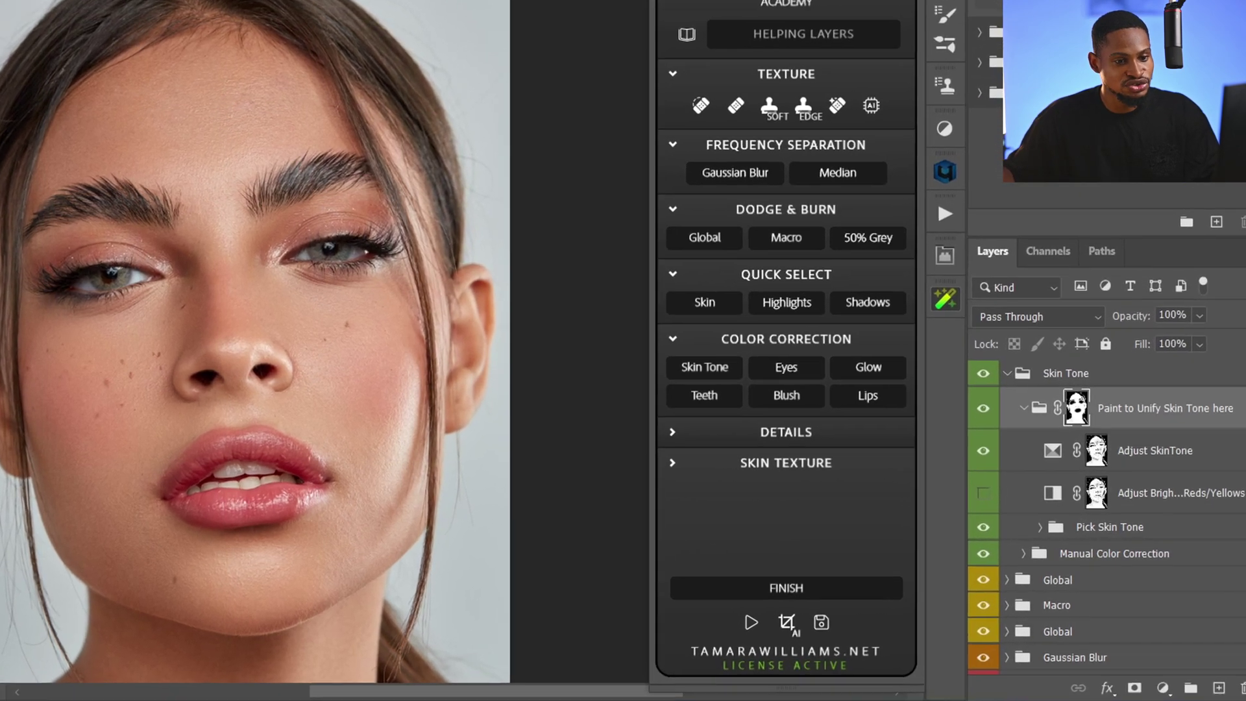
- Expand the Pick Skin Tone group, compare Tones 1 to 4 on the face, and keep only Tone 3 shown
scroll(1107, 438, "down", 3)
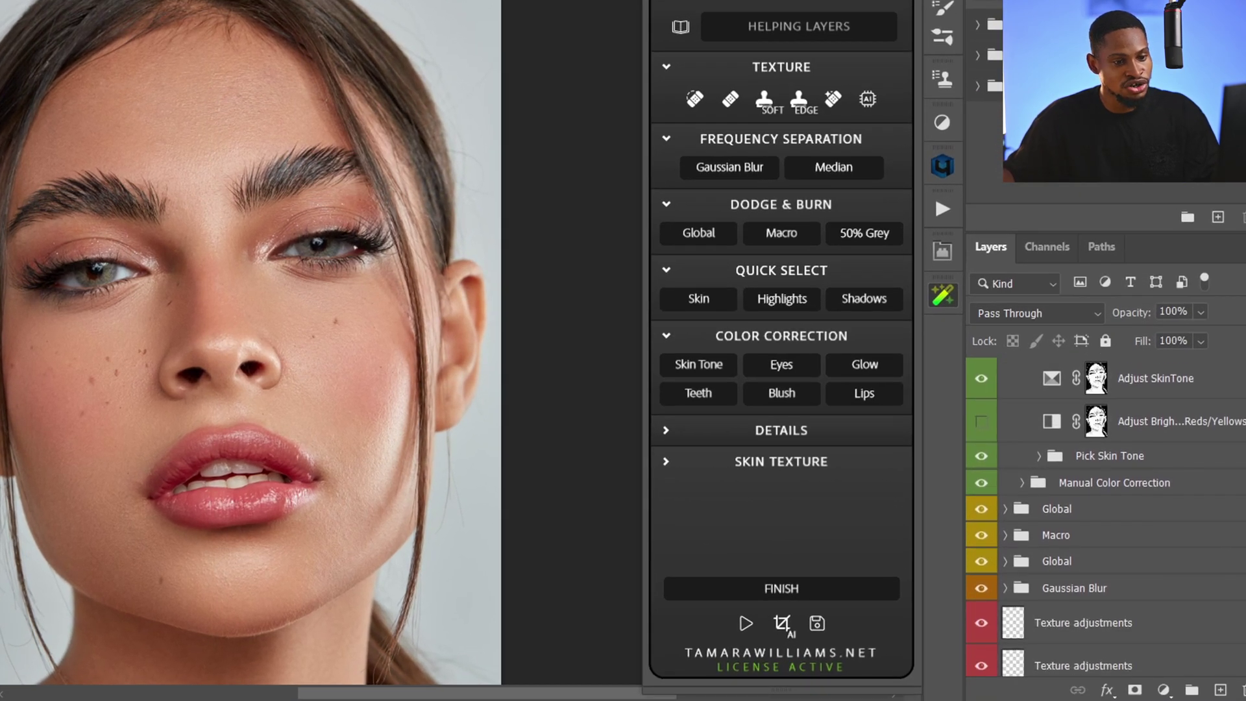
left_click(1039, 417)
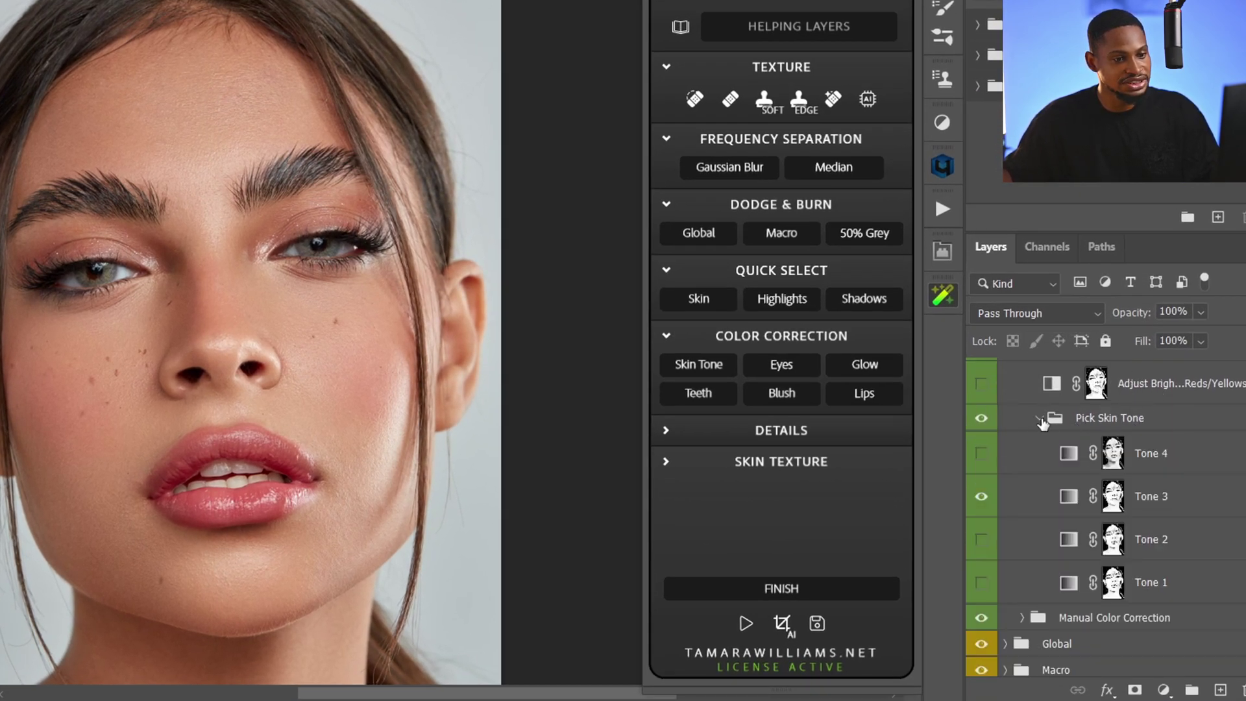
left_click(983, 495)
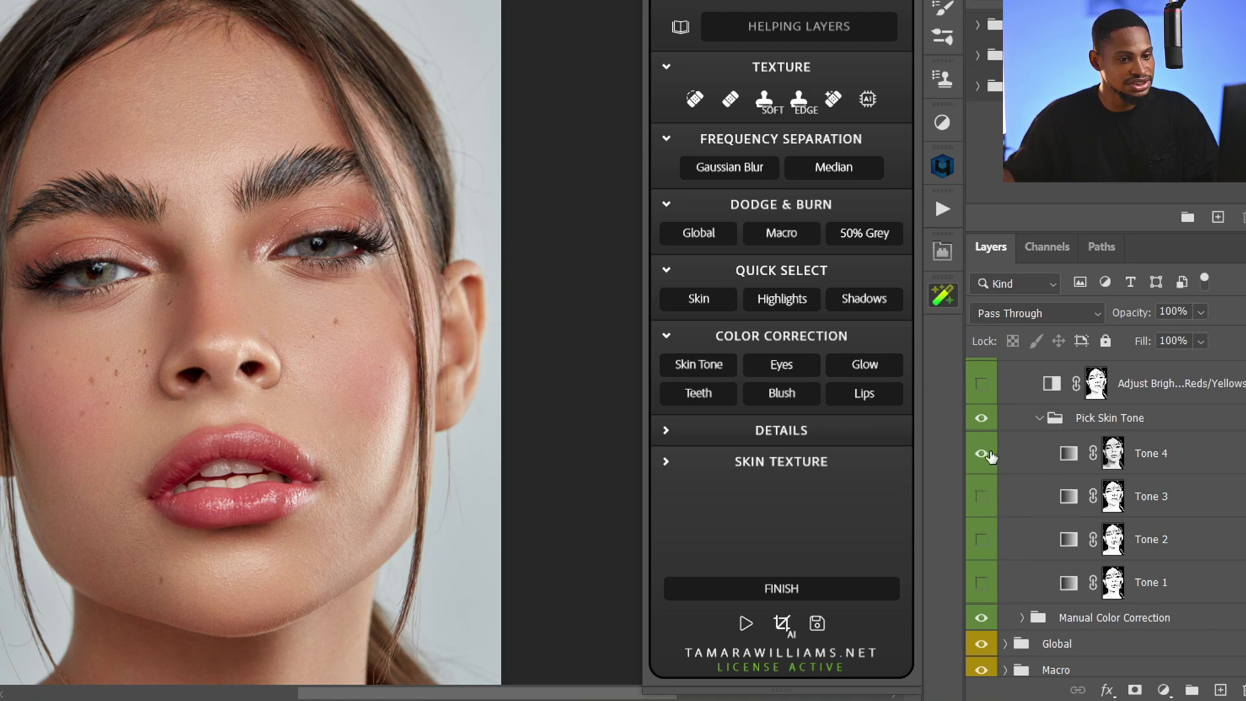
left_click(984, 585)
left_click(985, 584)
left_click(986, 542)
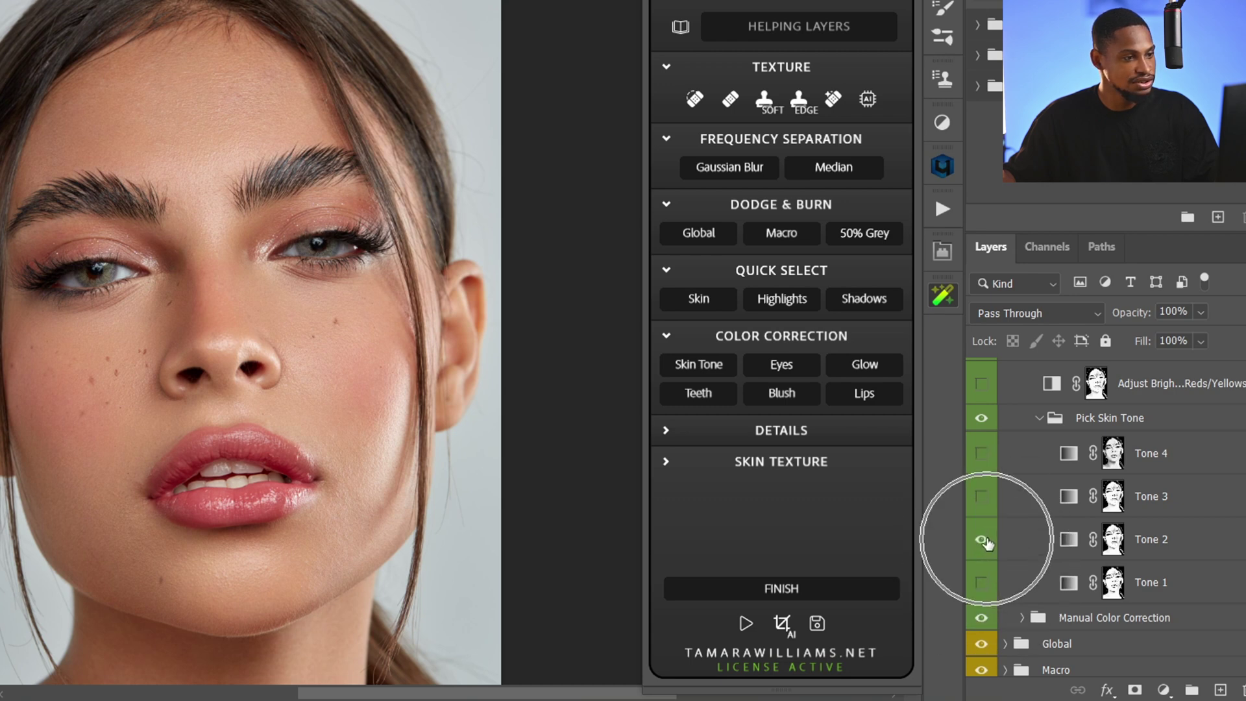
left_click(984, 497)
key("ctrl")
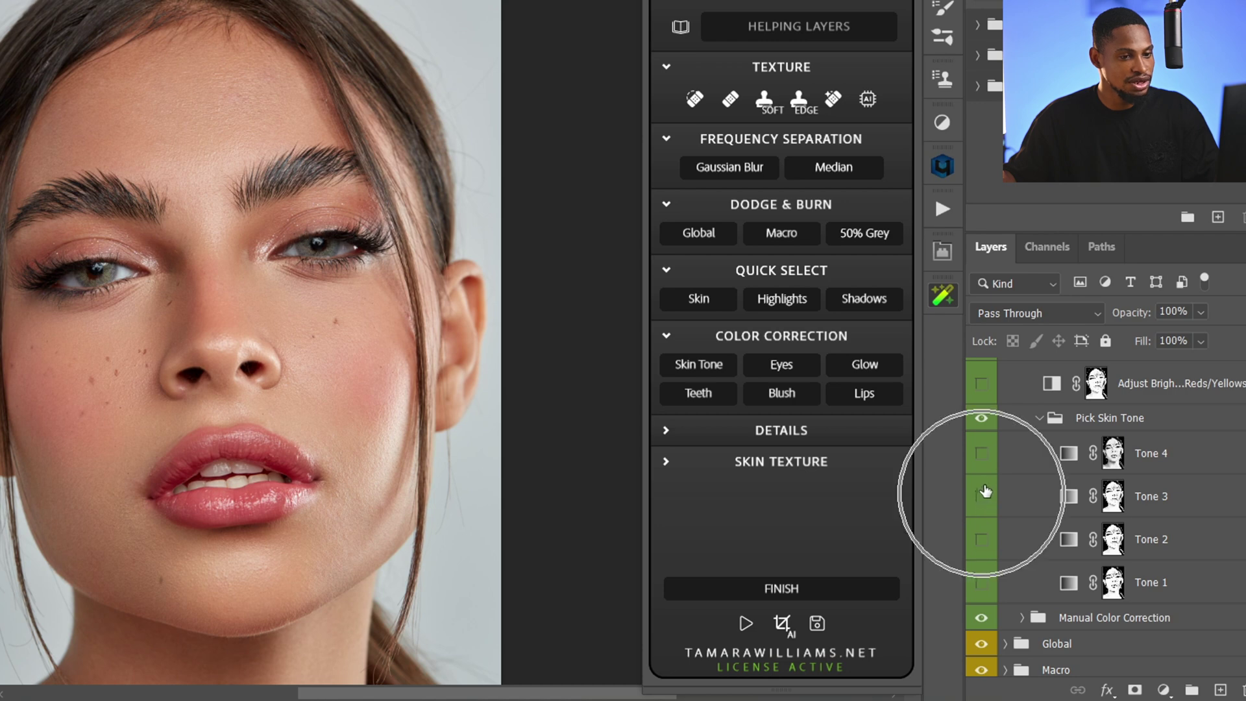
left_click(987, 457)
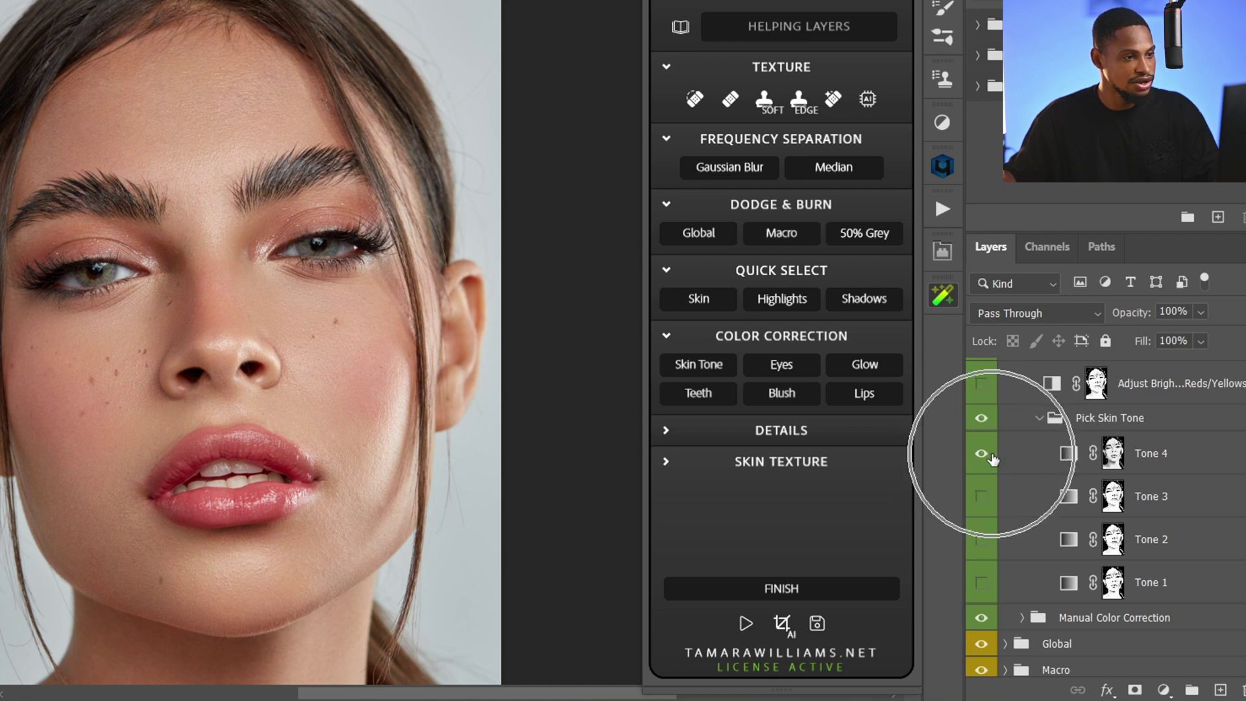
left_click(985, 462)
left_click(984, 500)
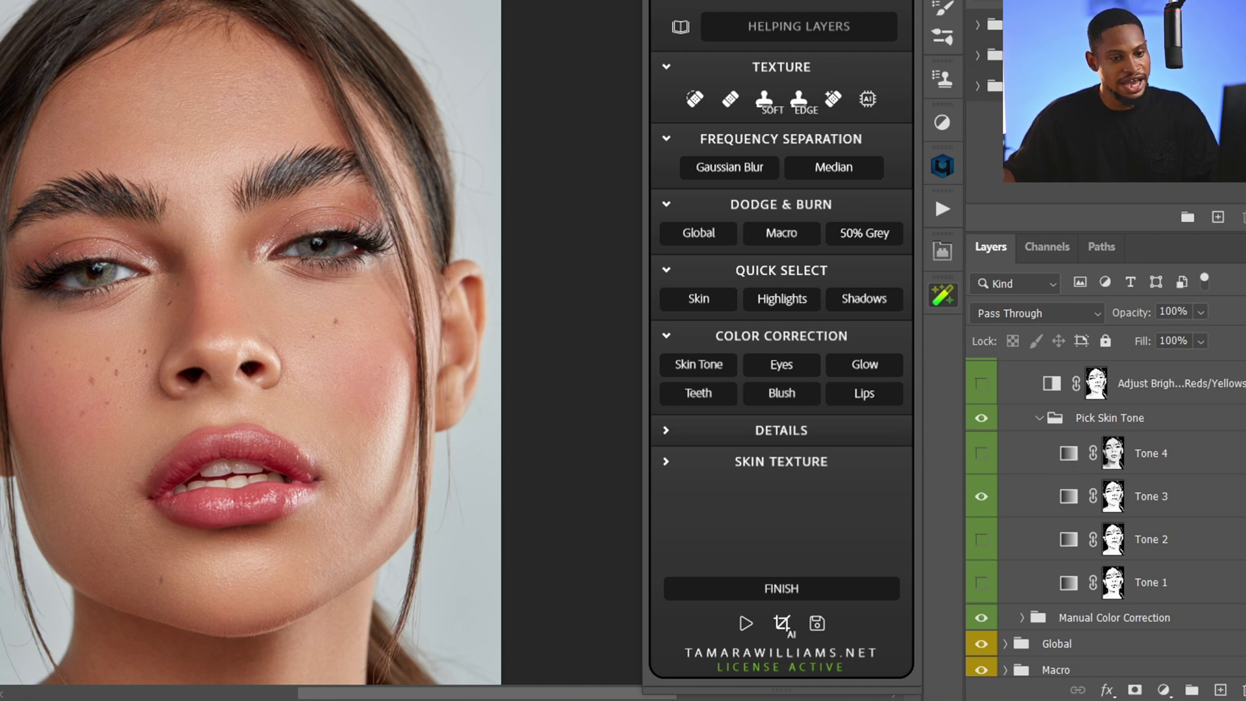
- Open the Adjust SkinTone Selective Color settings and reduce Cyan in the Reds
scroll(1103, 474, "up", 3)
left_click(1049, 474)
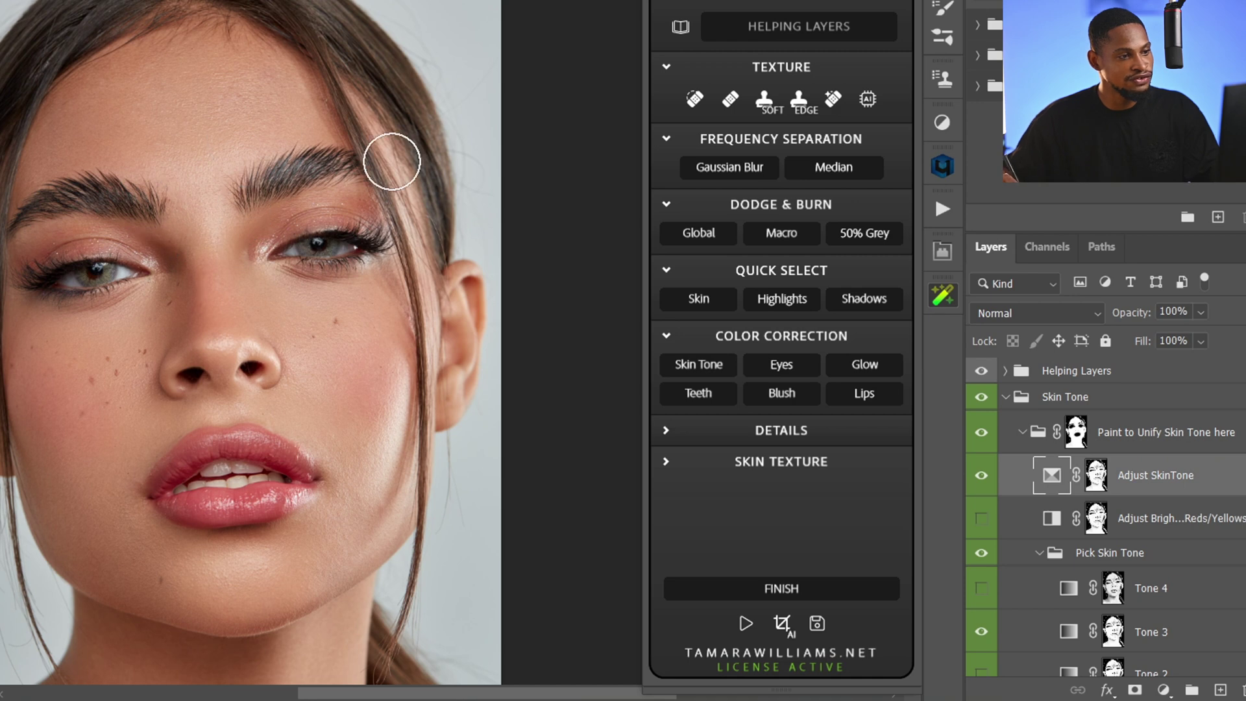
double_click(1049, 479)
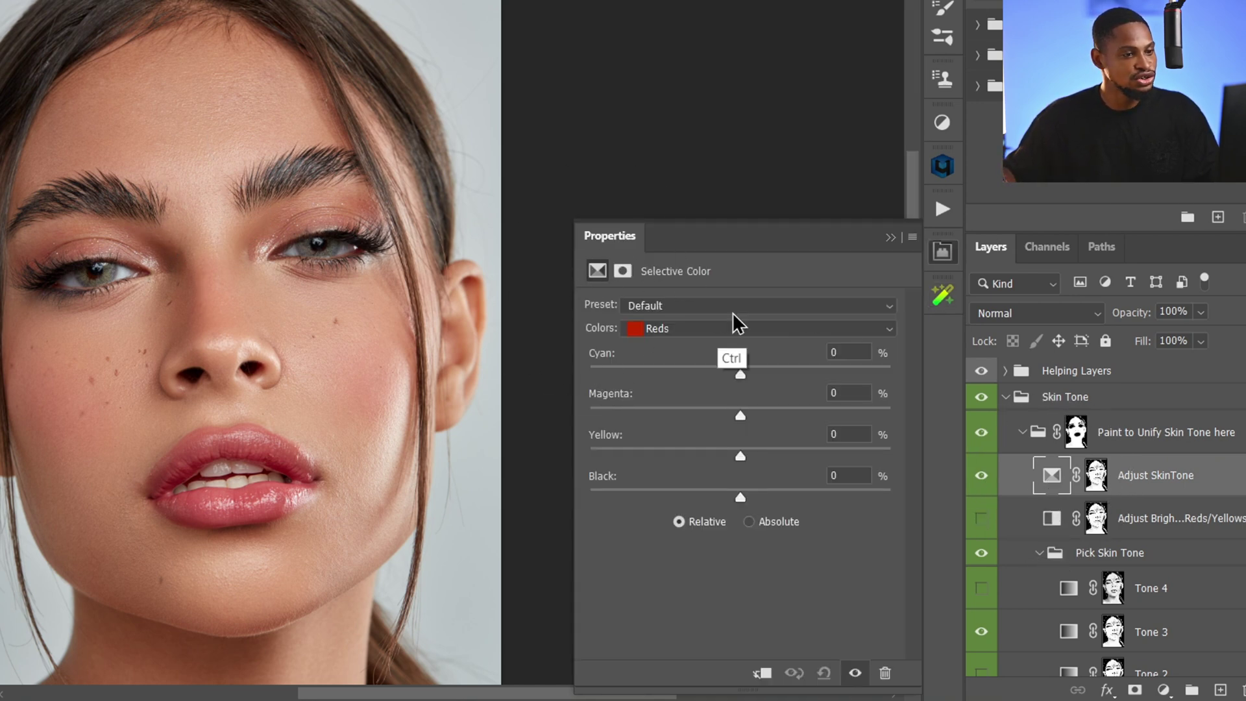
left_click_drag(740, 374, 740, 374)
left_click(722, 370)
- Set Cyan in the Yellows of the Adjust SkinTone layer to -27% and close its settings
left_click(688, 320)
left_click(691, 344)
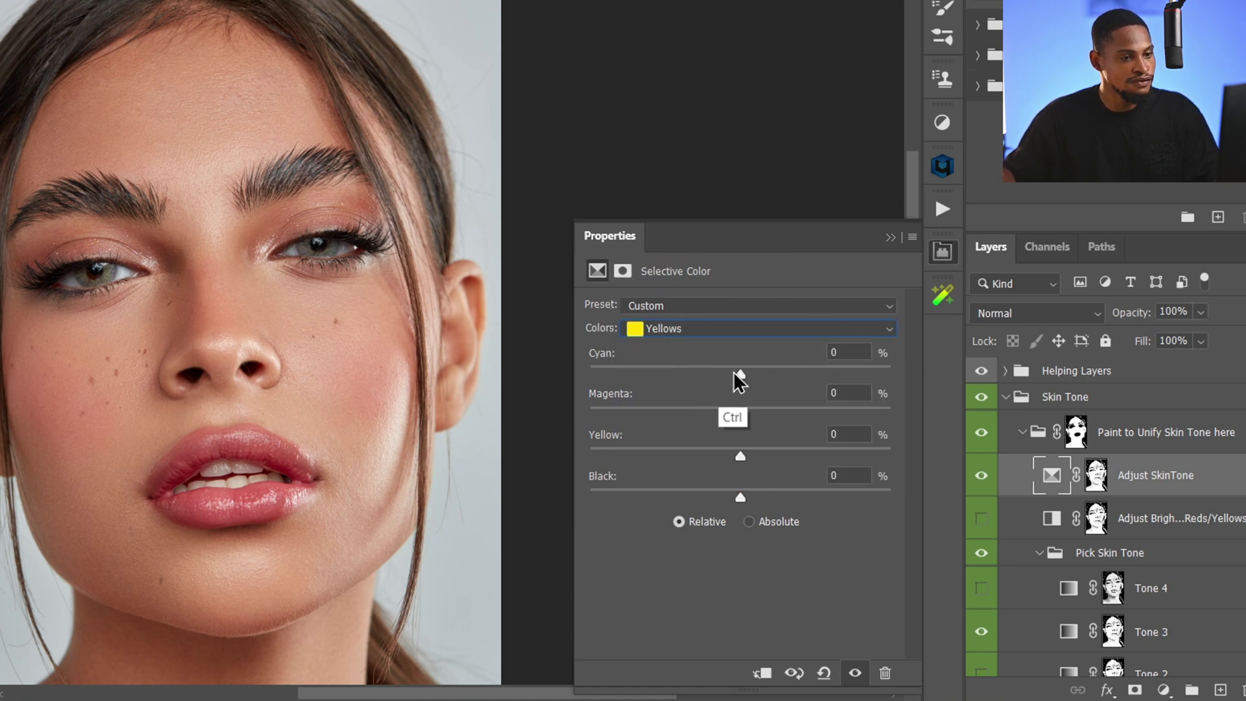
left_click_drag(708, 371, 699, 371)
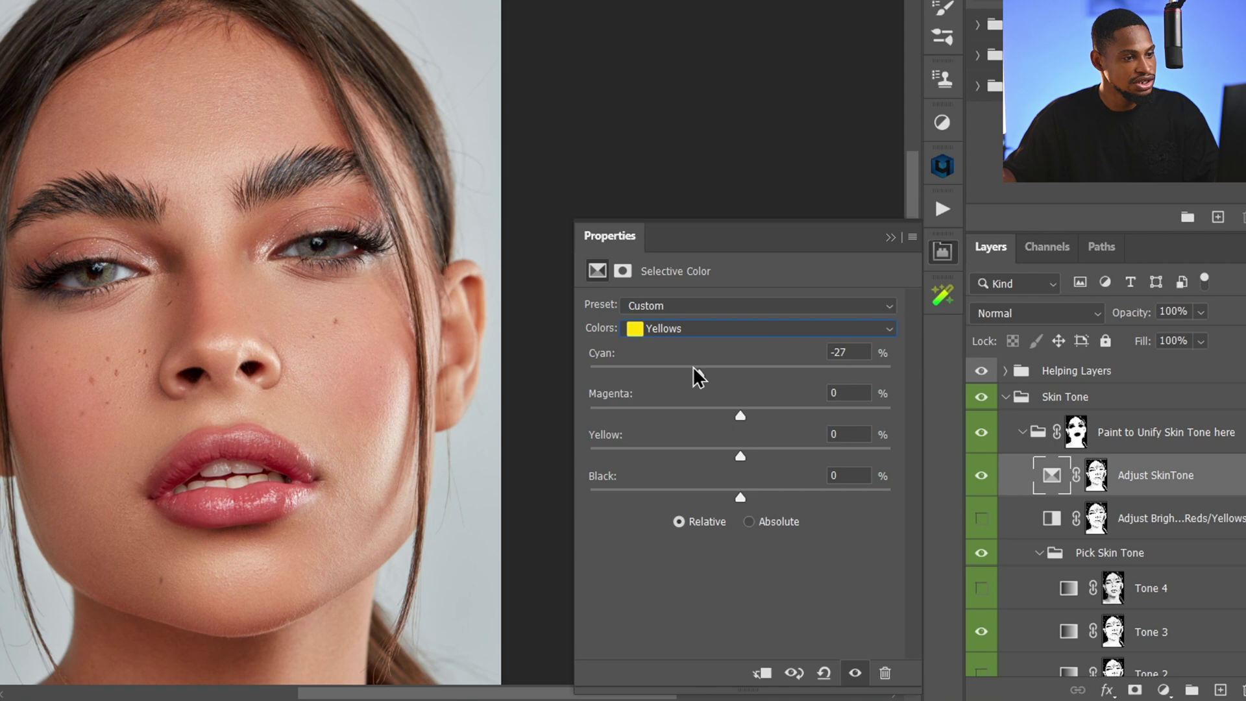
left_click(889, 237)
- Compare the portrait with the Adjust SkinTone layer hidden and shown, checking the whole face and neck
left_click(980, 476)
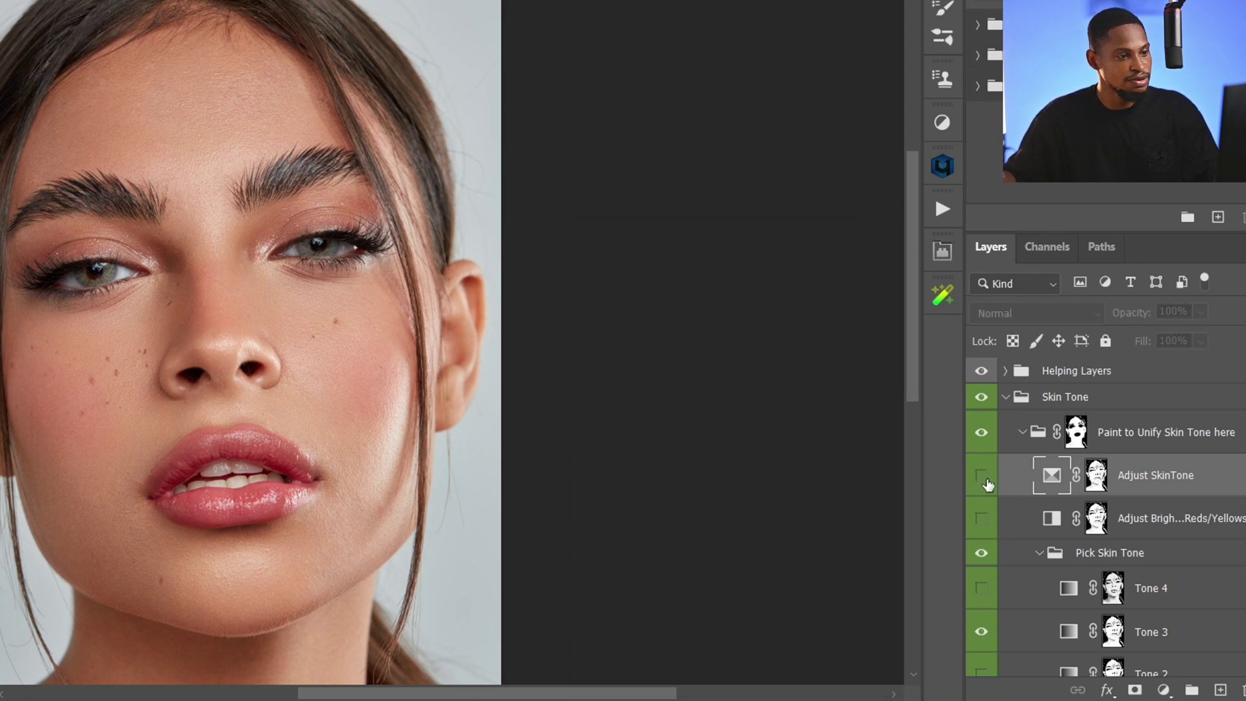
left_click(981, 477)
scroll(493, 325, "down", 3)
scroll(480, 292, "left", 2)
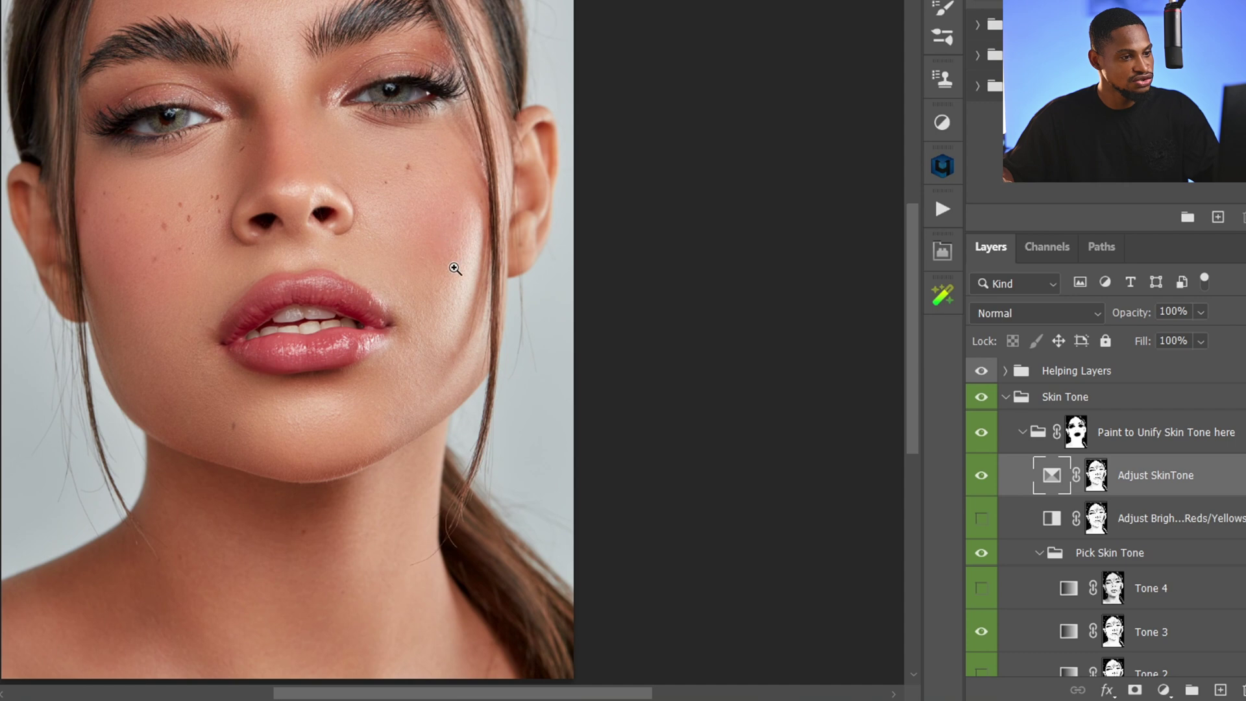
left_click_drag(440, 291, 384, 314)
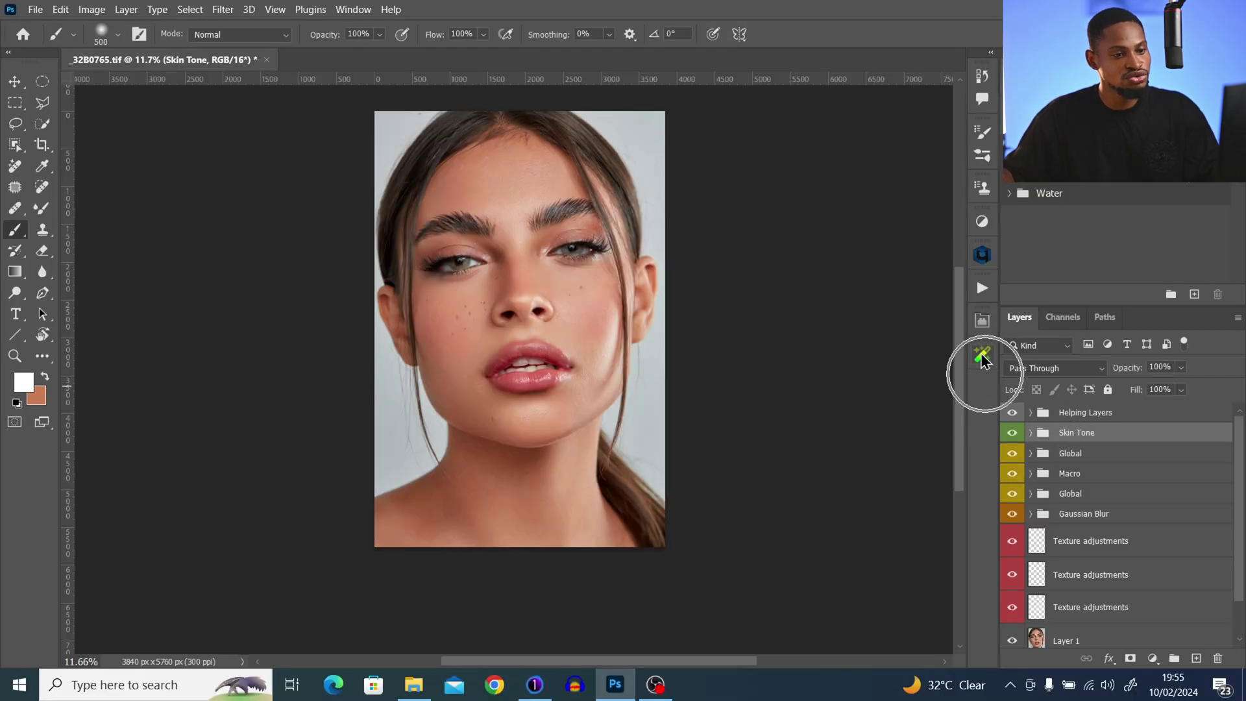
- Add the Eyes color correction above the Skin Tone group and zoom in on the eyes
left_click(982, 357)
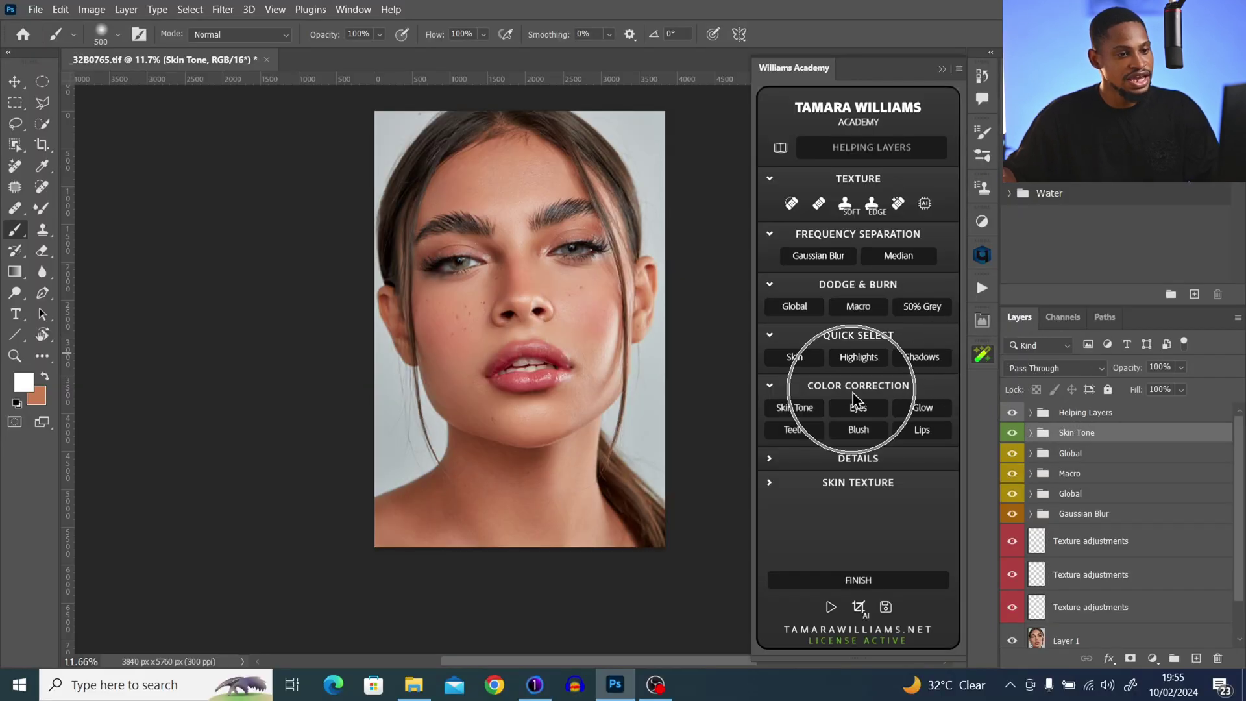
left_click(859, 407, "ctrl")
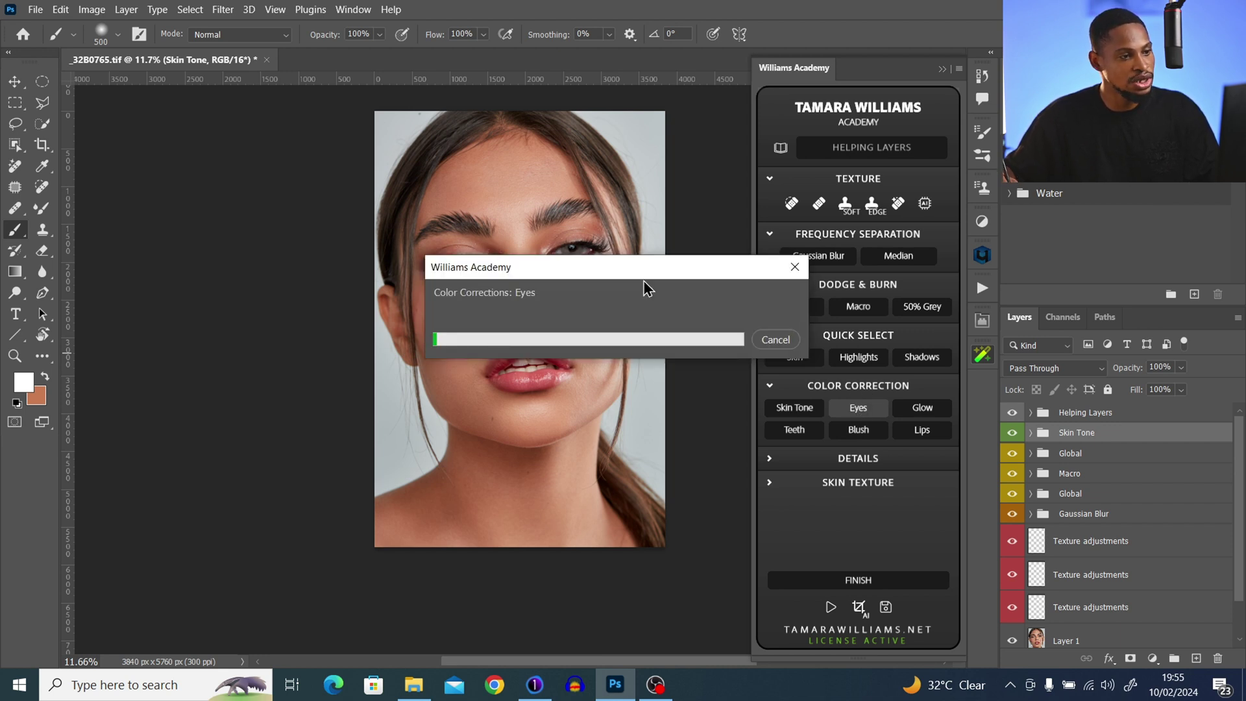
scroll(629, 268, "up", 5)
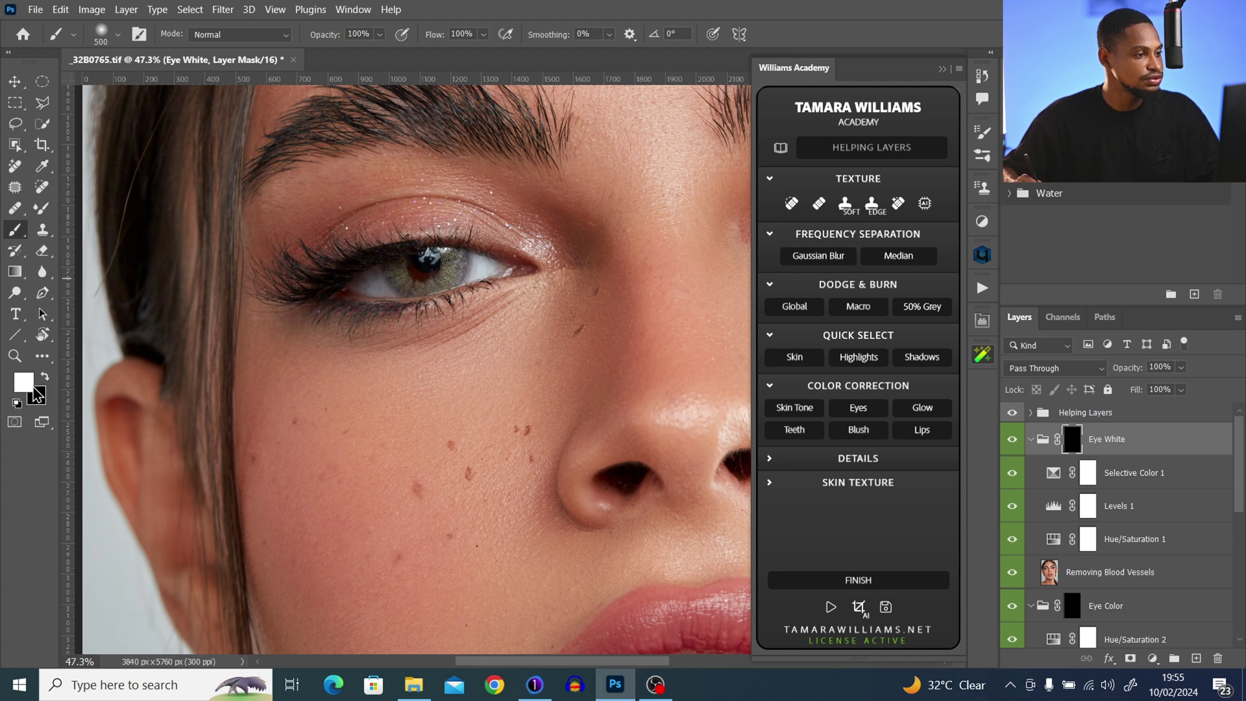
- Reduce the brush size to 45 and paint white on the Eye White mask over the whites of both eyes
key("bracketleft")
key("bracketleft")
key("bracketleft")
key("bracketleft")
key("bracketleft")
key("bracketleft")
key("bracketleft")
key("bracketleft")
key("bracketleft")
key("bracketleft")
key("bracketleft")
key("bracketleft")
key("bracketleft")
key("bracketleft")
key("bracketleft")
key("bracketleft")
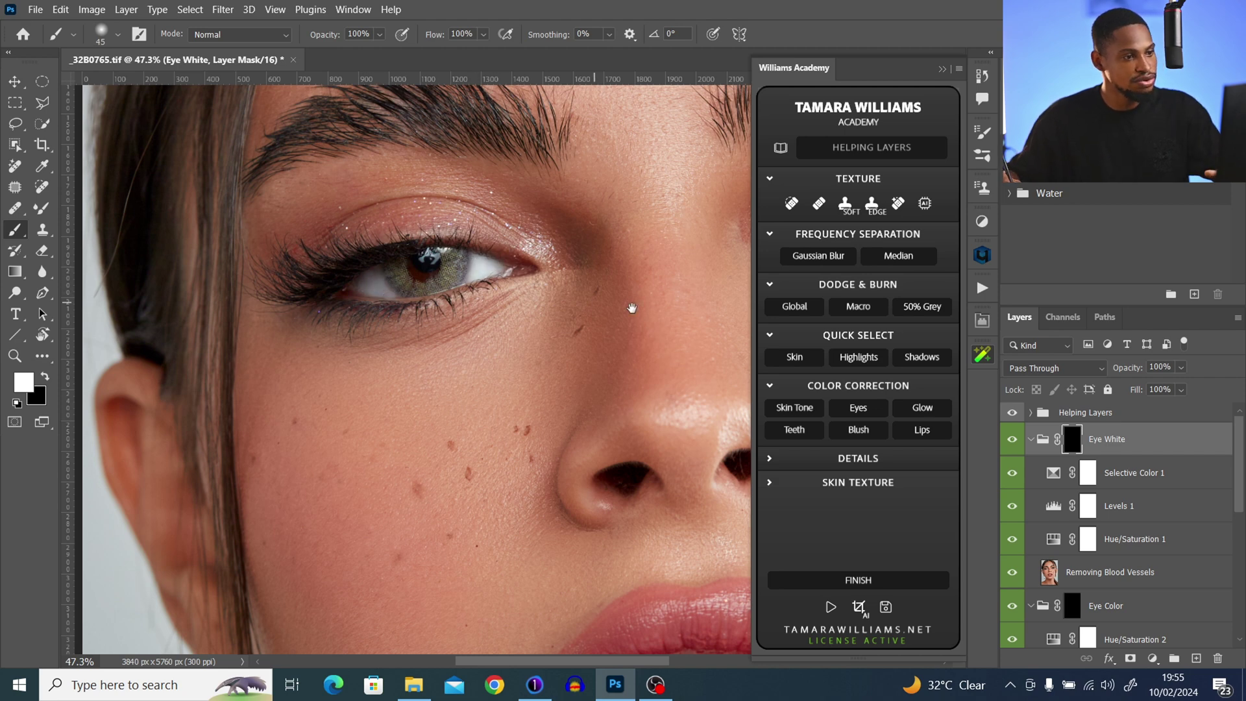
left_click_drag(618, 292, 273, 284)
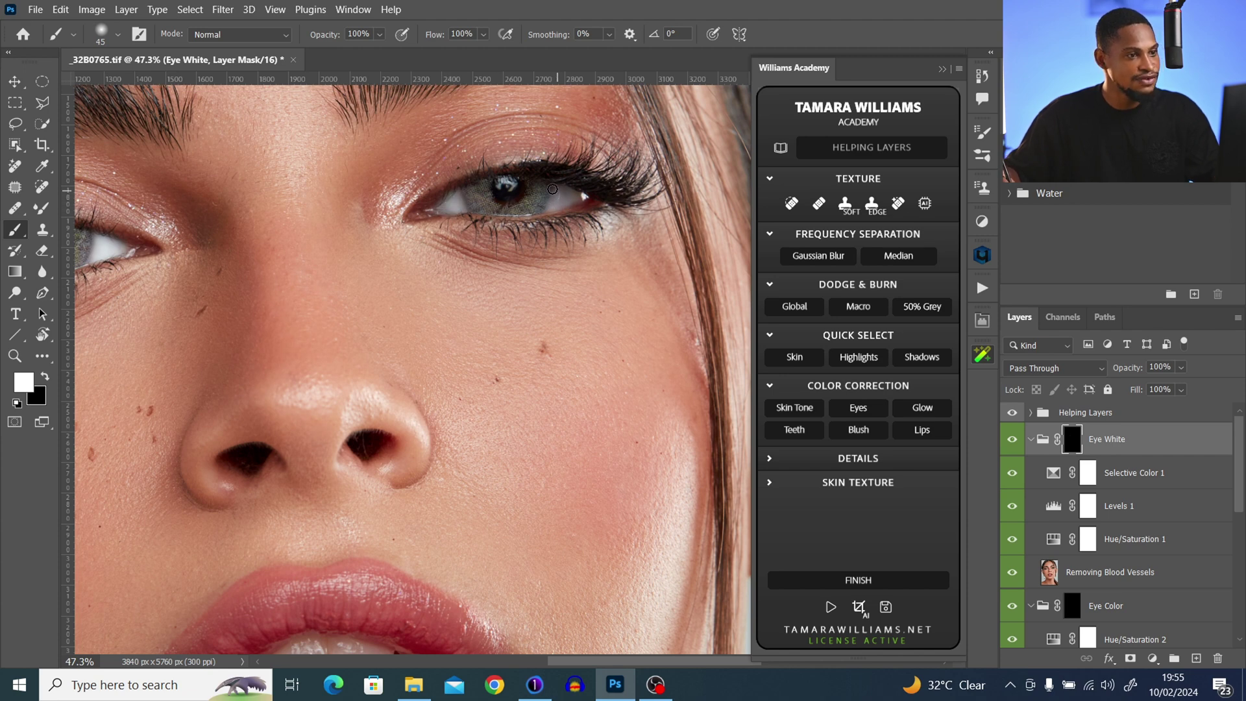
scroll(348, 245, "left", 5)
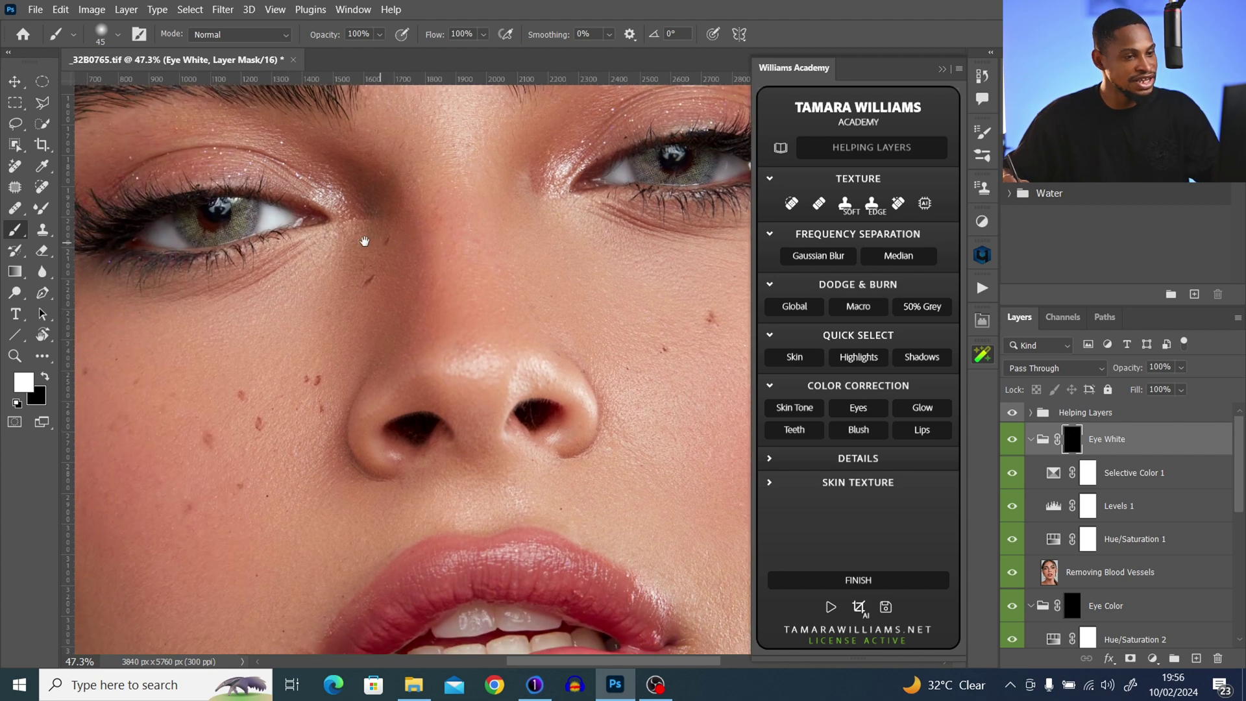
- Lower the Removing Blood Vessels layer's opacity to 59% and compare the eyes with the Eye White group hidden and shown
left_click(1102, 575)
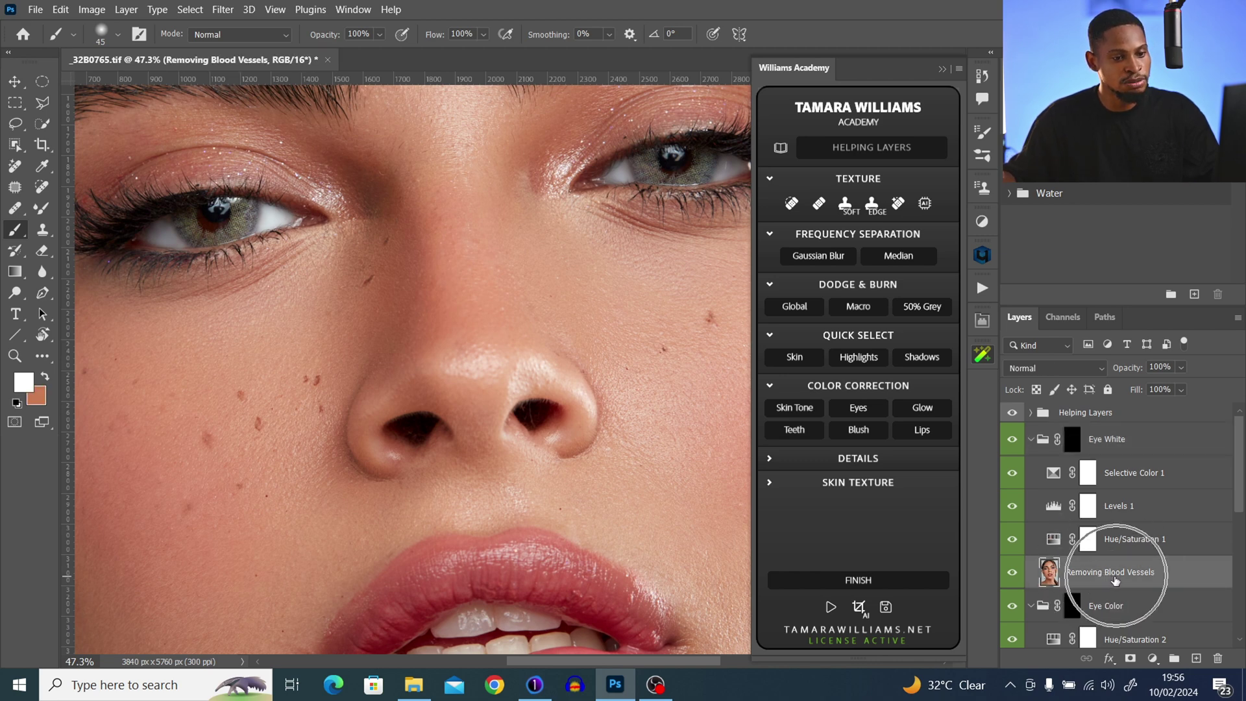
left_click(1181, 367)
left_click_drag(1196, 385, 1175, 386)
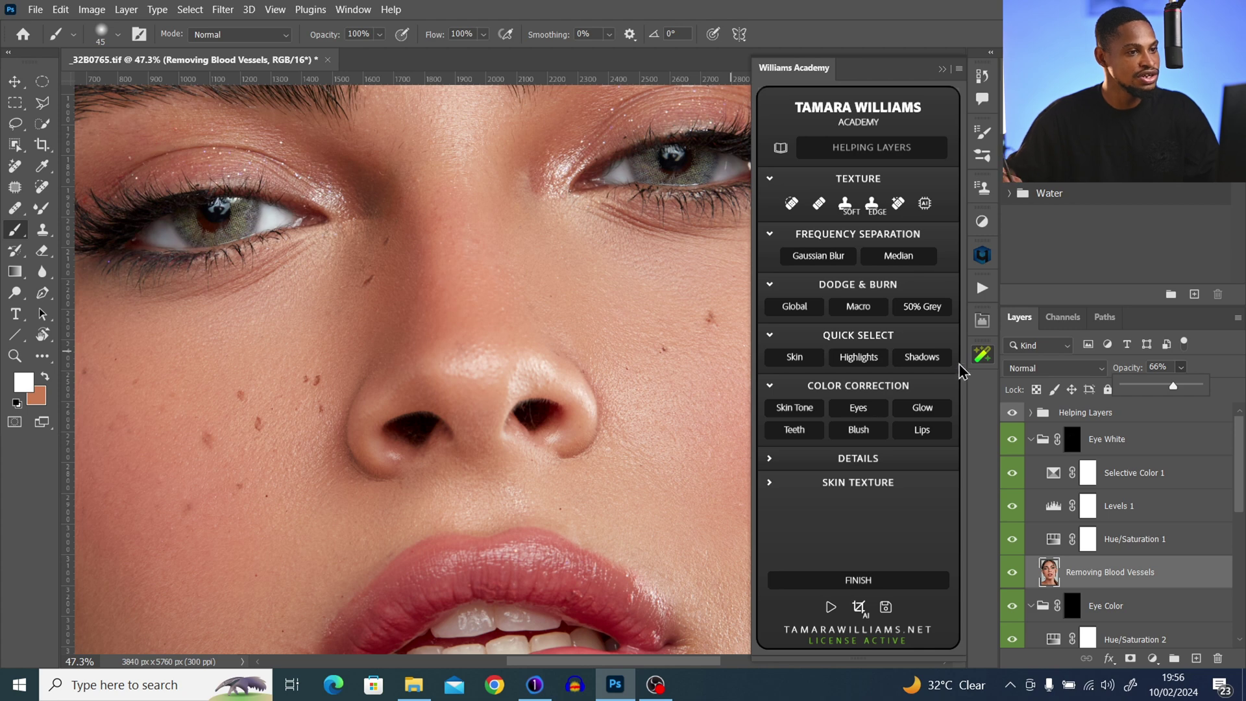
left_click_drag(1170, 388, 1168, 387)
left_click(1013, 441)
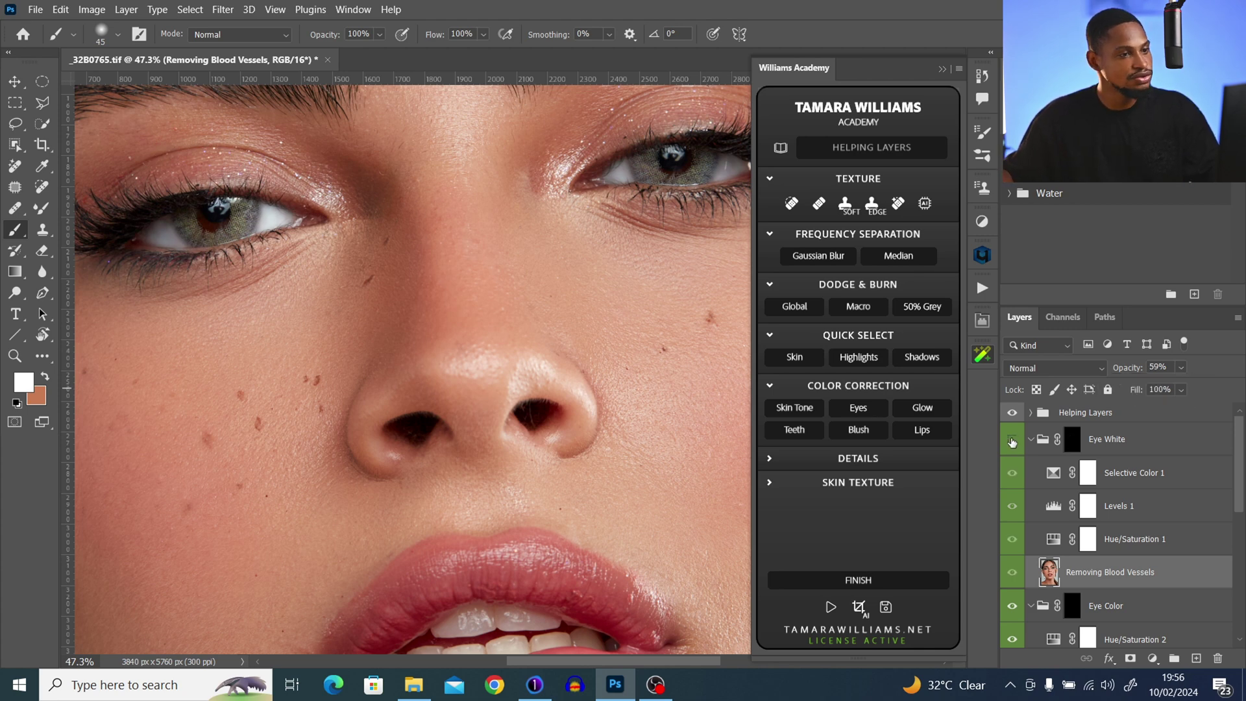
left_click(1014, 441)
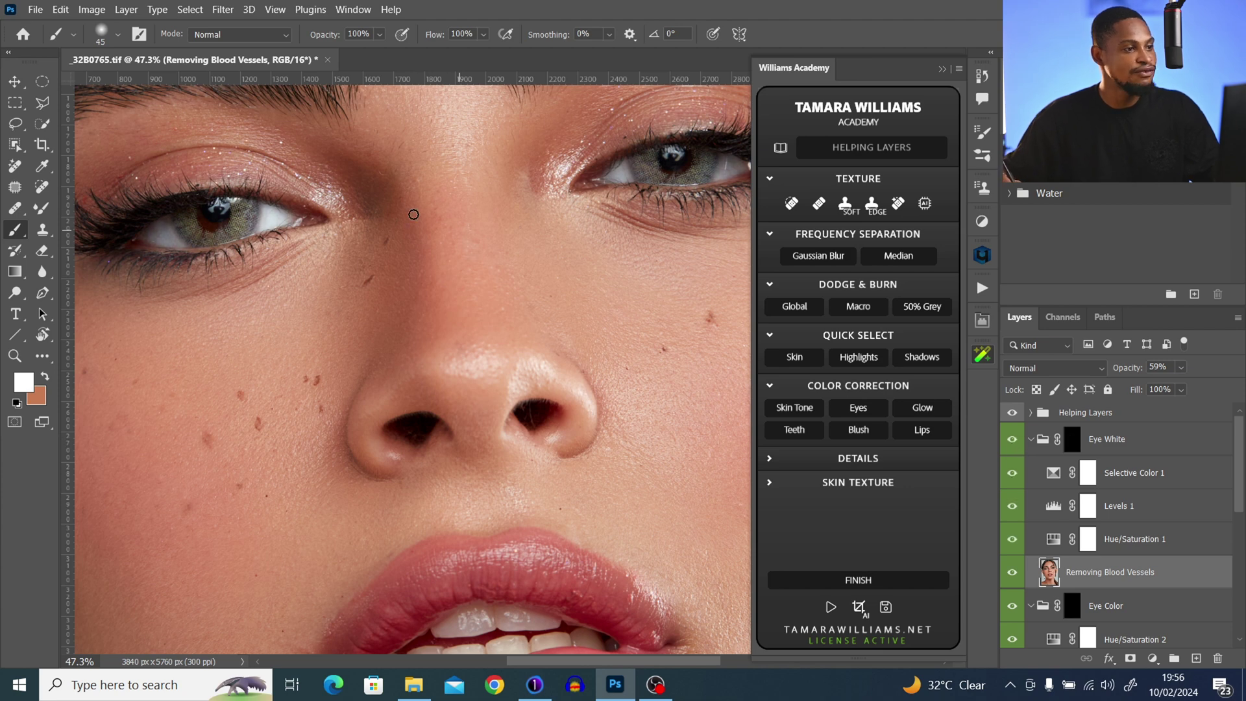
- Paint white on the Eye Color mask over both irises and check the result from farther out
scroll(1233, 508, "down", 3)
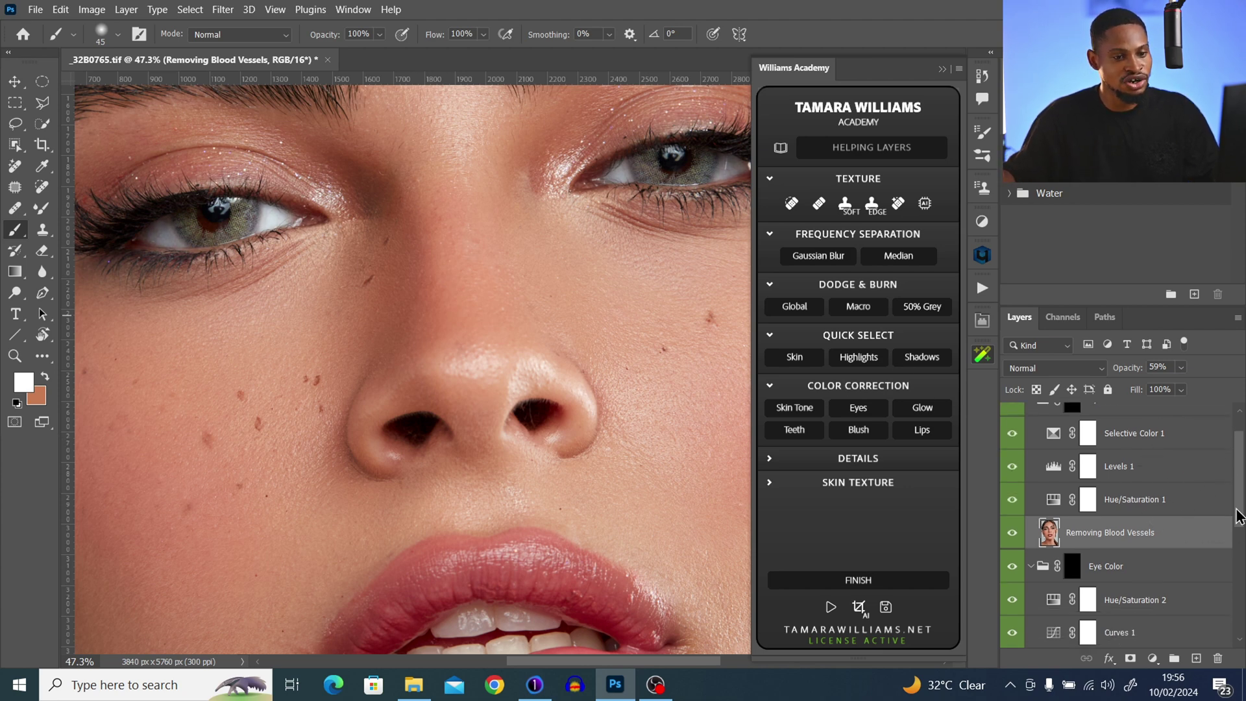
left_click(1072, 531)
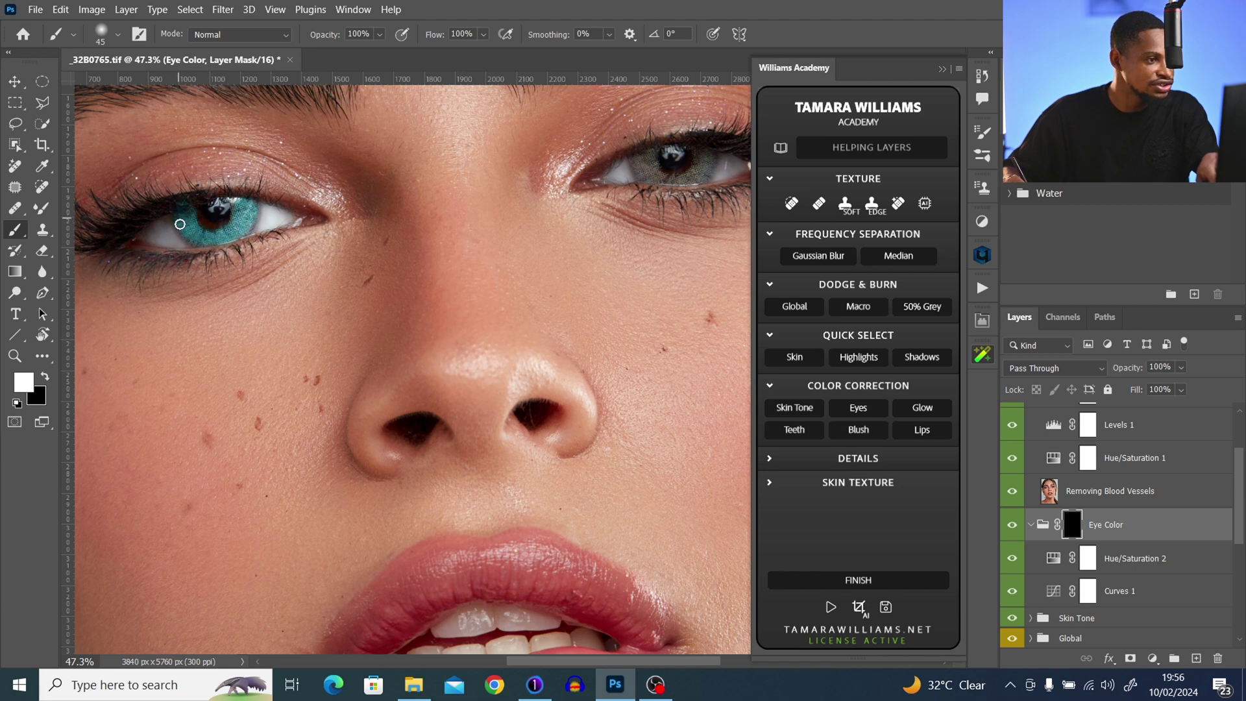
scroll(646, 238, "right", 4)
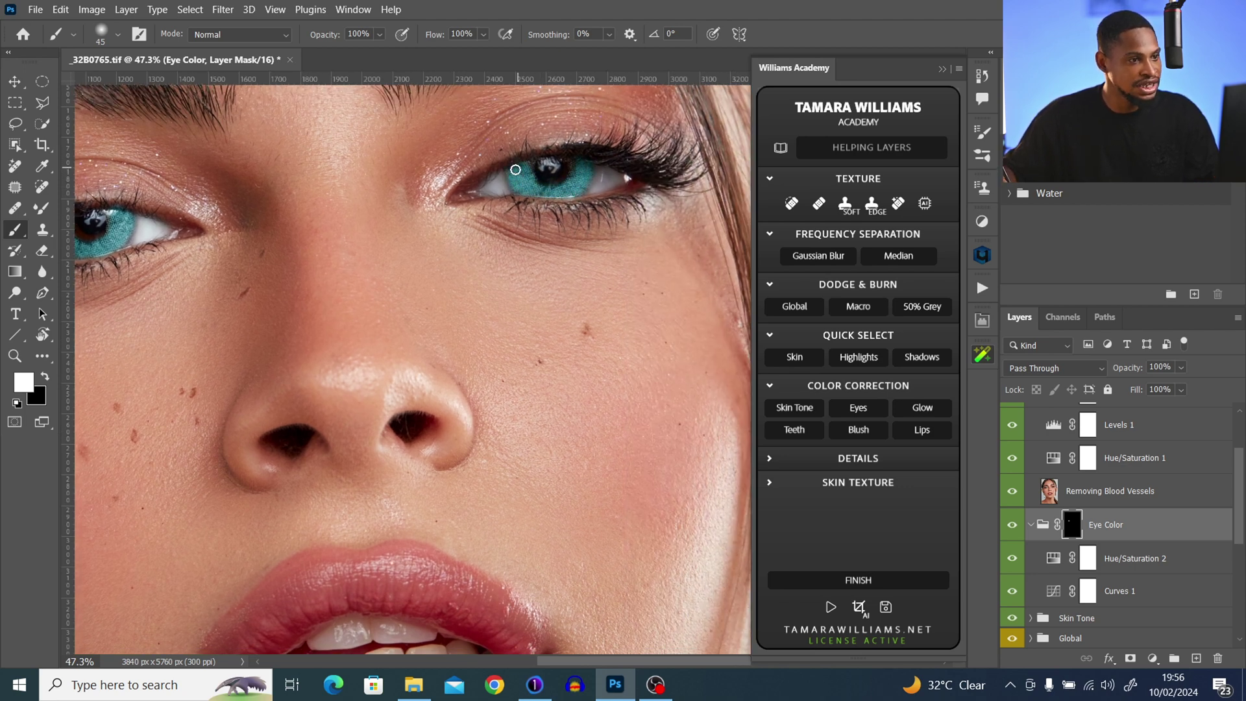
key("z")
left_click_drag(375, 315, 320, 289)
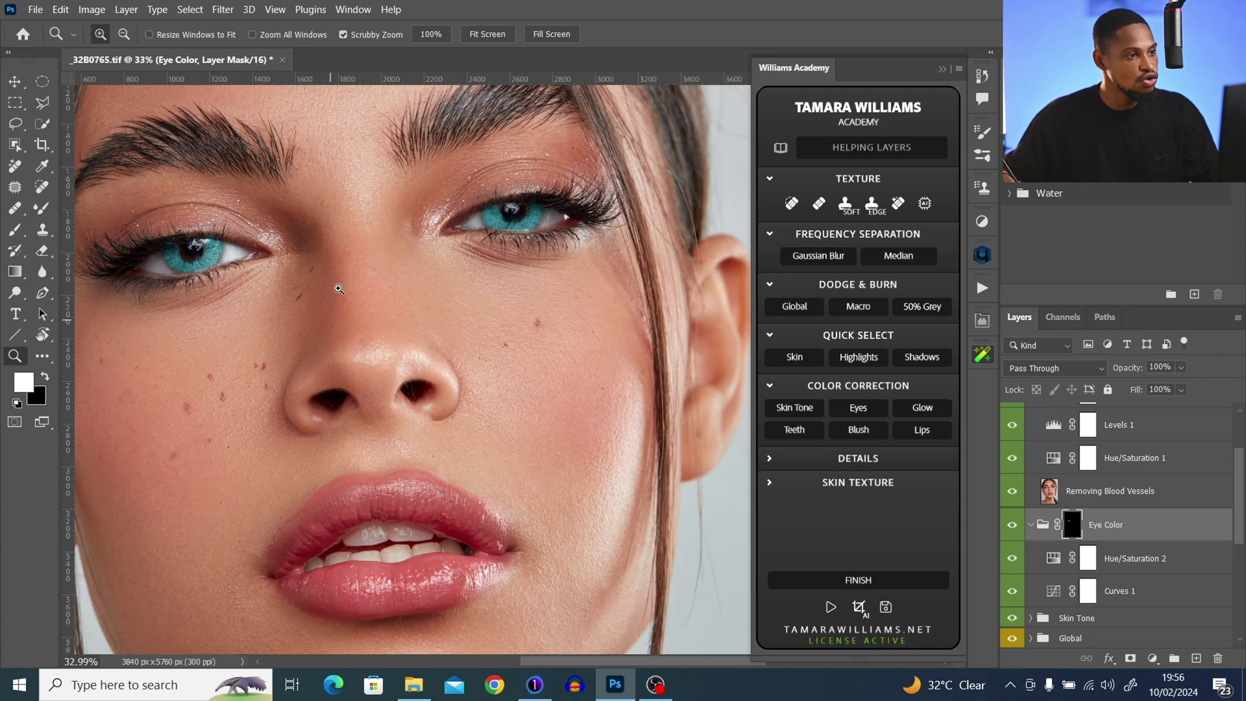
key("b")
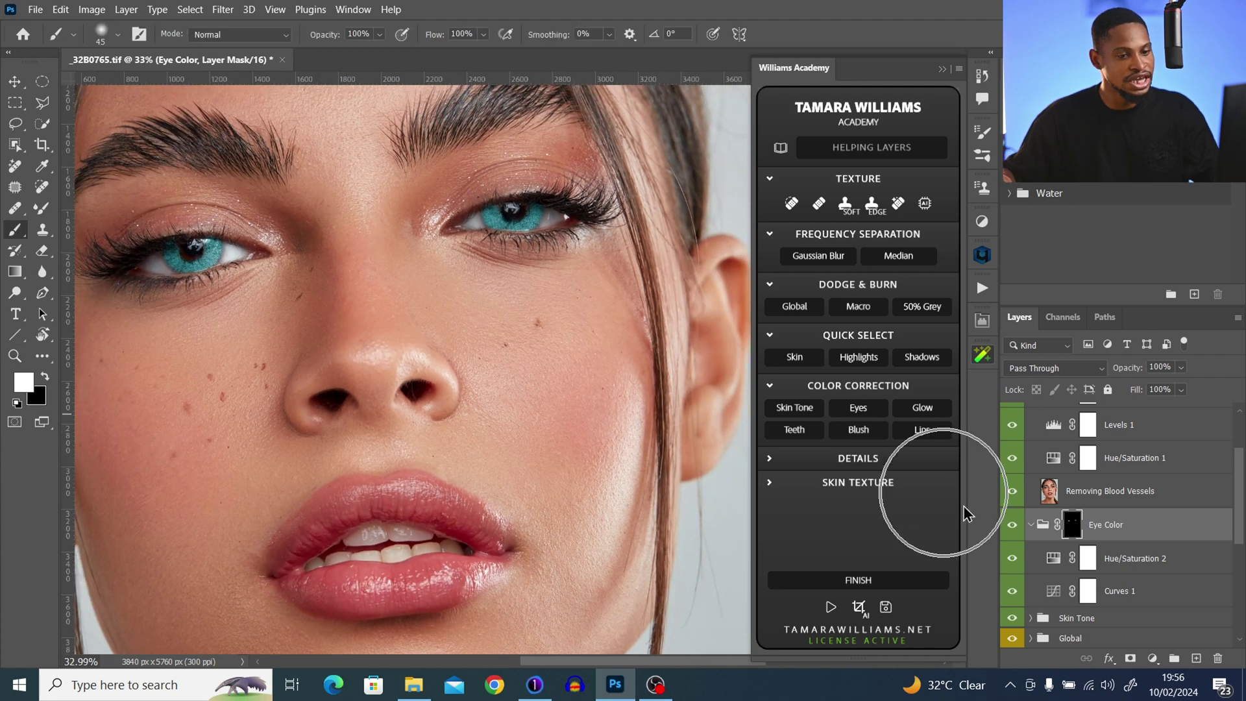
- Shift the Hue of Hue/Saturation 2 in the Eye Color group to about 186, close its settings, and deselect
left_click(1055, 560)
double_click(1055, 562)
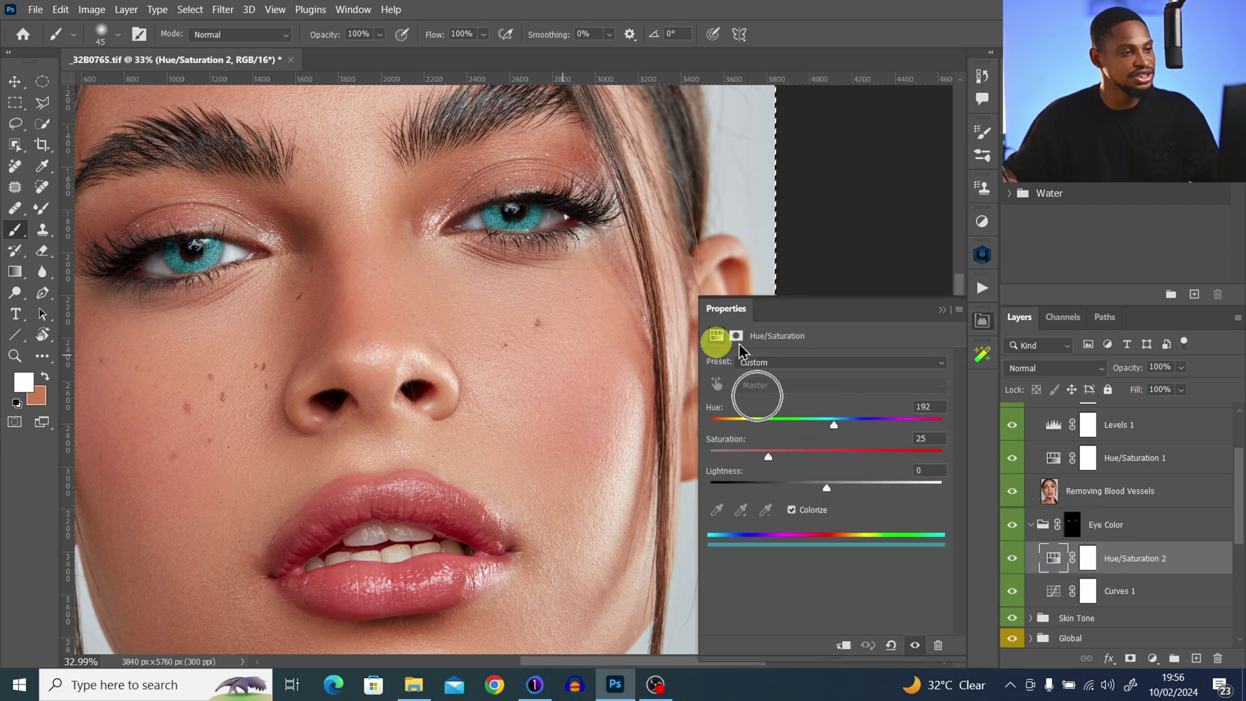
mouse_move(835, 430)
left_mouse_down()
mouse_move(719, 427)
mouse_move(935, 434)
mouse_move(785, 422)
mouse_move(840, 423)
mouse_move(832, 431)
left_mouse_up()
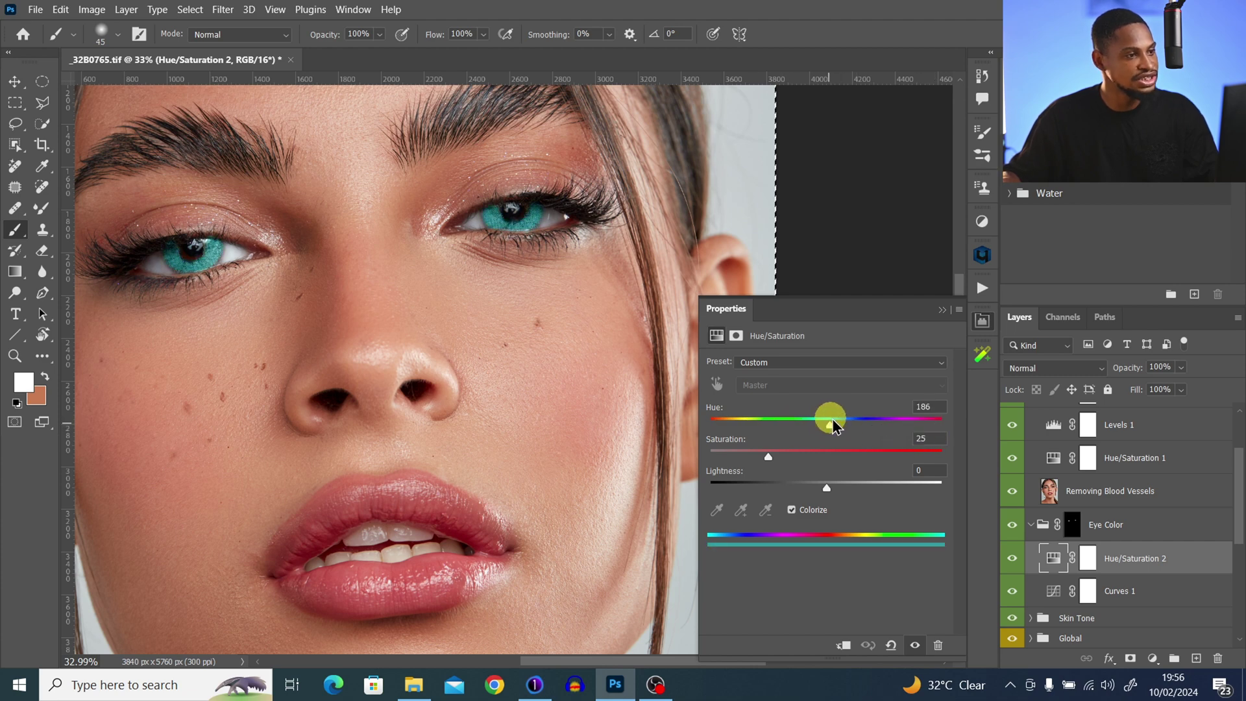
left_click(941, 309)
key("ctrl+d")
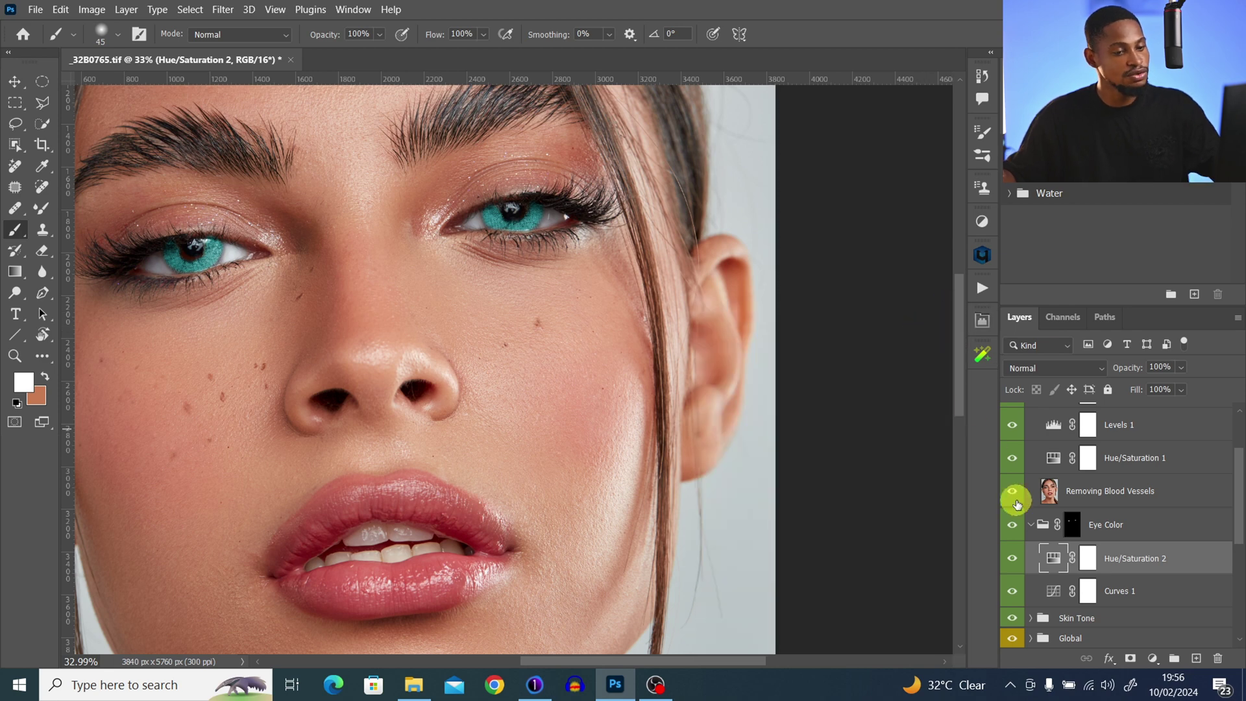
- Compare the irises with and without the Hue/Saturation 2 layer, and leave that layer hidden
left_click(1015, 560)
left_click(1017, 560)
left_click(1019, 560)
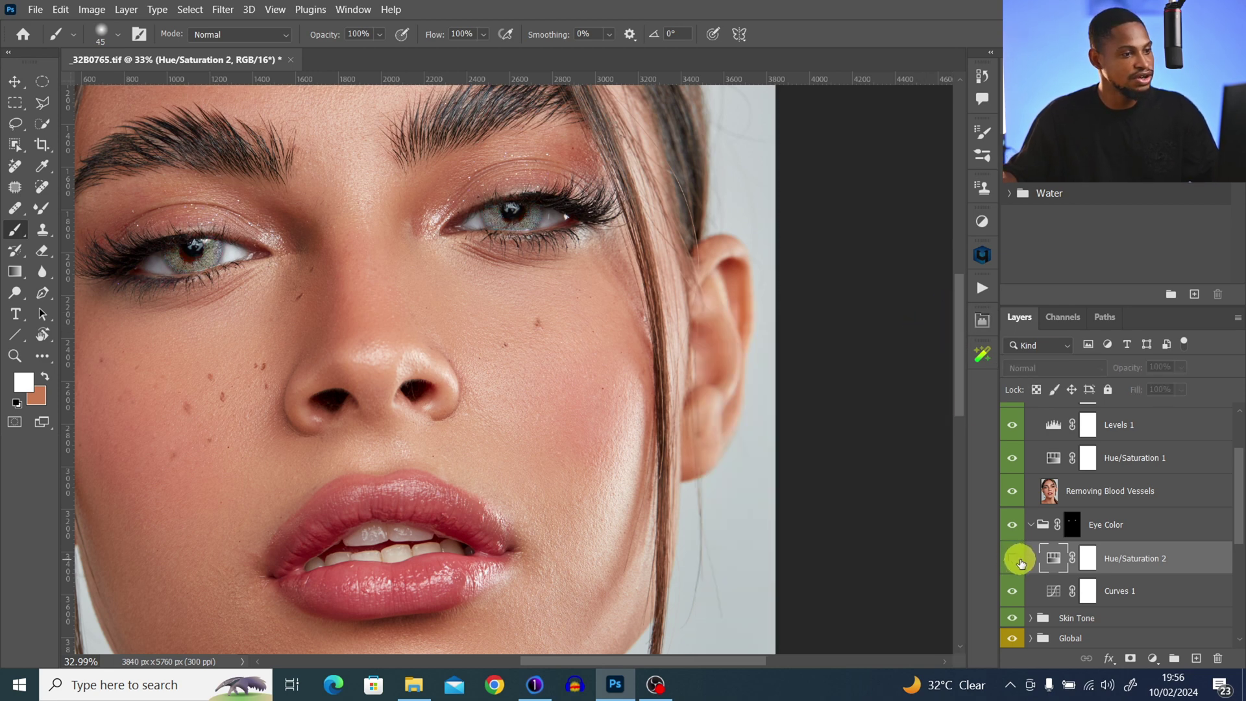
- Add the retouching panel's Teeth correction above the Eye White group and target the new group's mask
left_click(1134, 450)
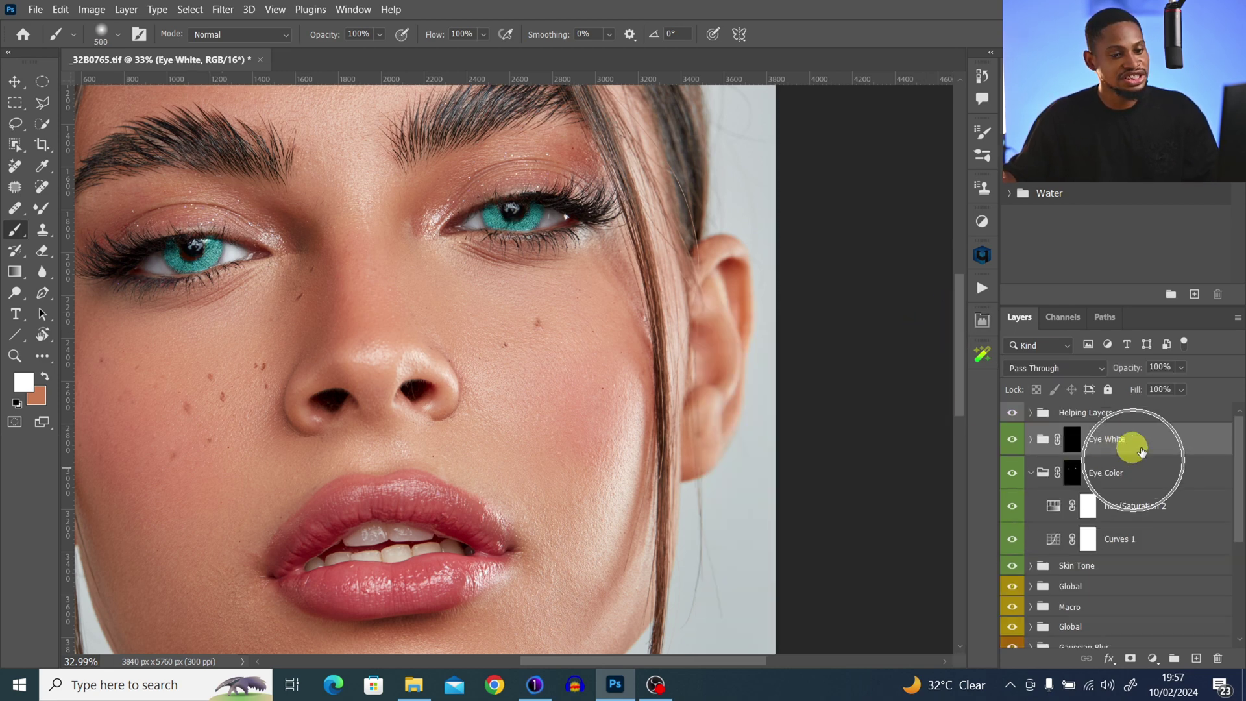
left_click(982, 354)
left_click(794, 428)
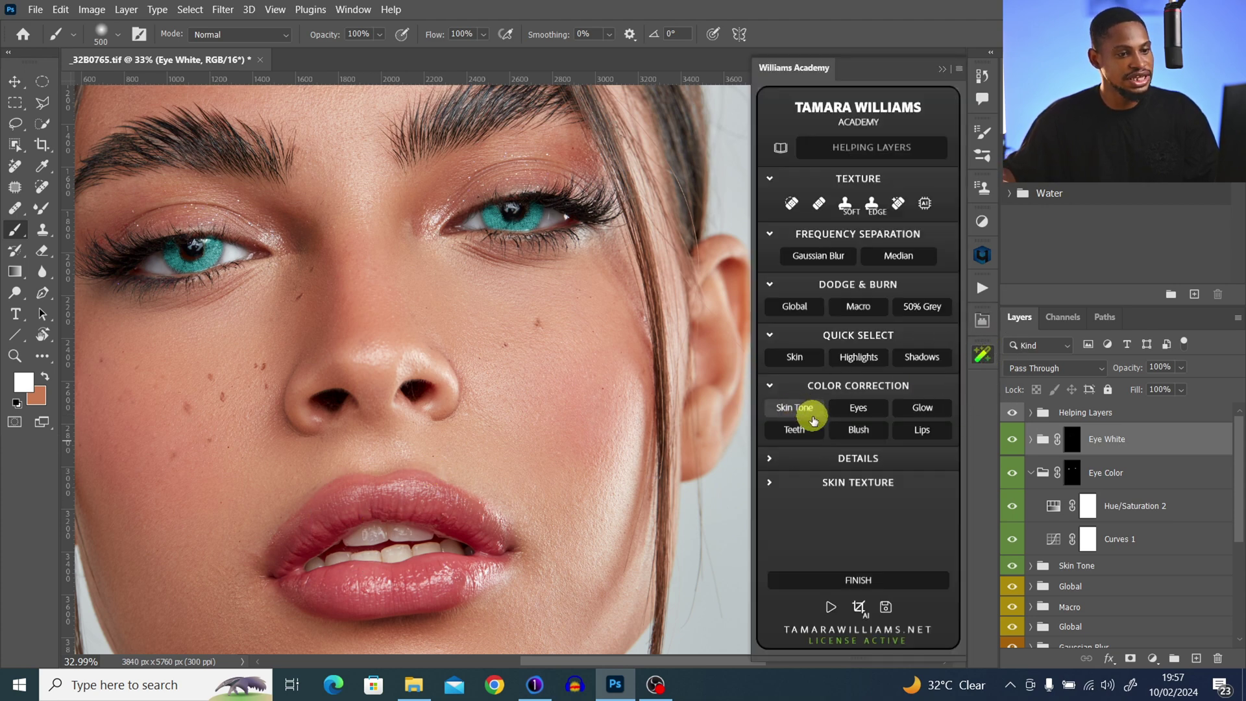
left_click(1072, 440)
left_click(1076, 444)
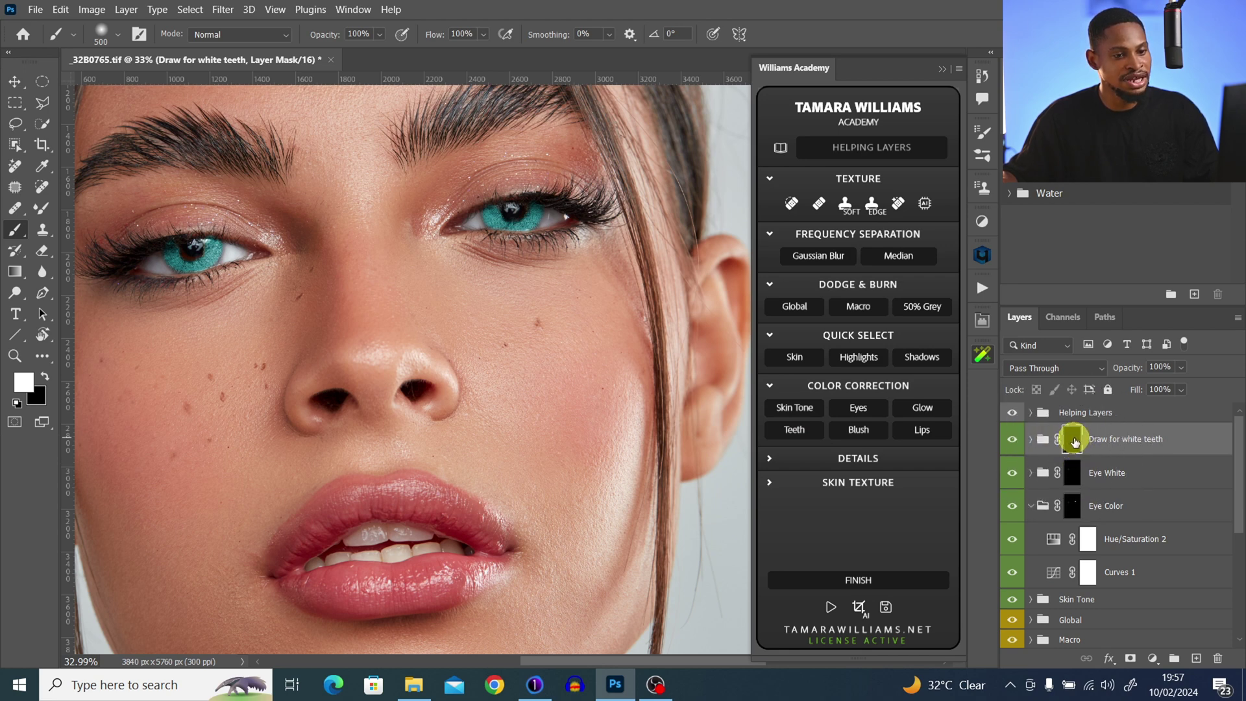
left_click(1084, 448)
- Paint white over the visible teeth on the Draw for white teeth mask with a 30 px brush
left_click(26, 385)
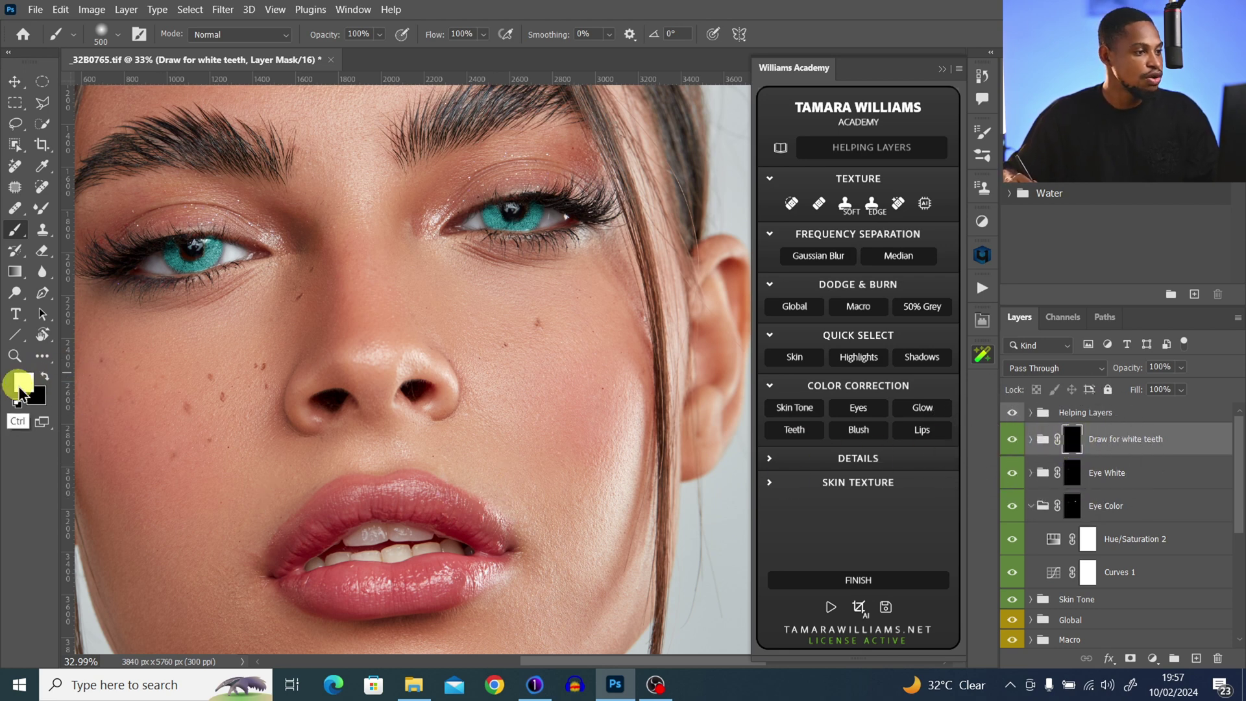
key("z")
left_click_drag(430, 532, 448, 523)
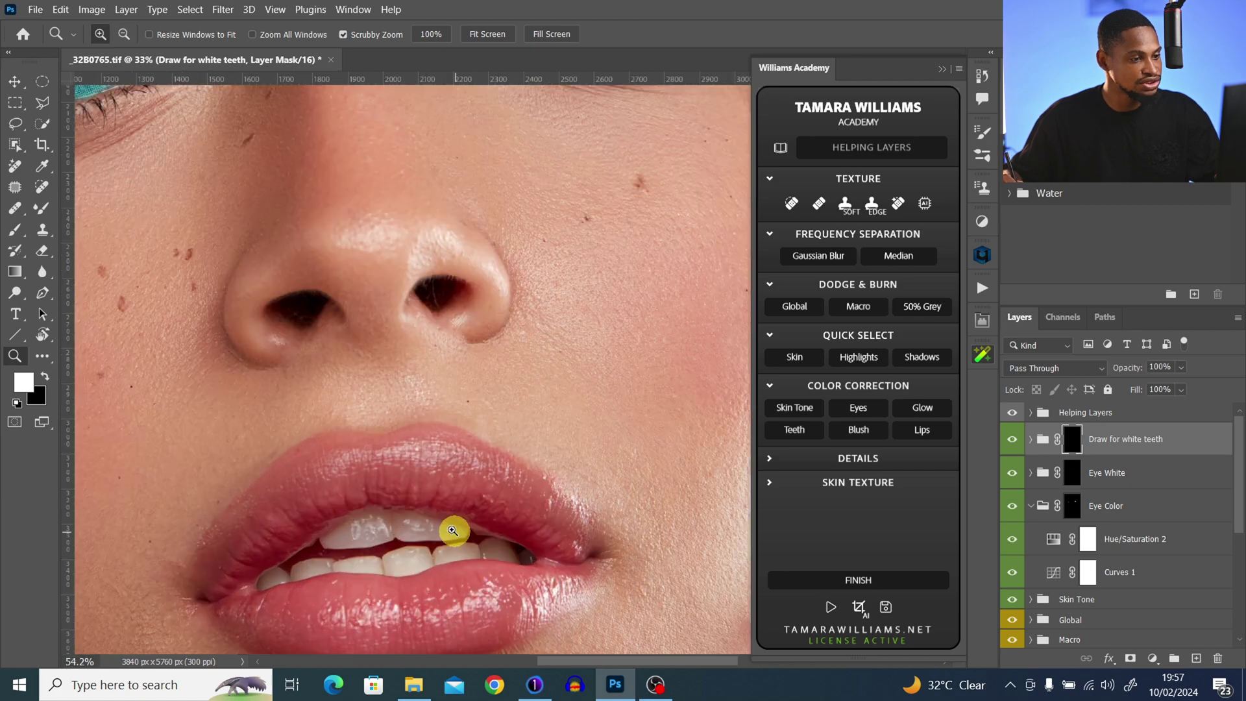
key("b")
scroll(454, 523, "down", 2)
key("bracketleft")
key("bracketleft")
key("bracketleft")
key("bracketleft")
key("bracketleft")
key("bracketleft")
key("bracketleft")
key("bracketleft")
key("bracketleft")
key("bracketleft")
key("bracketleft")
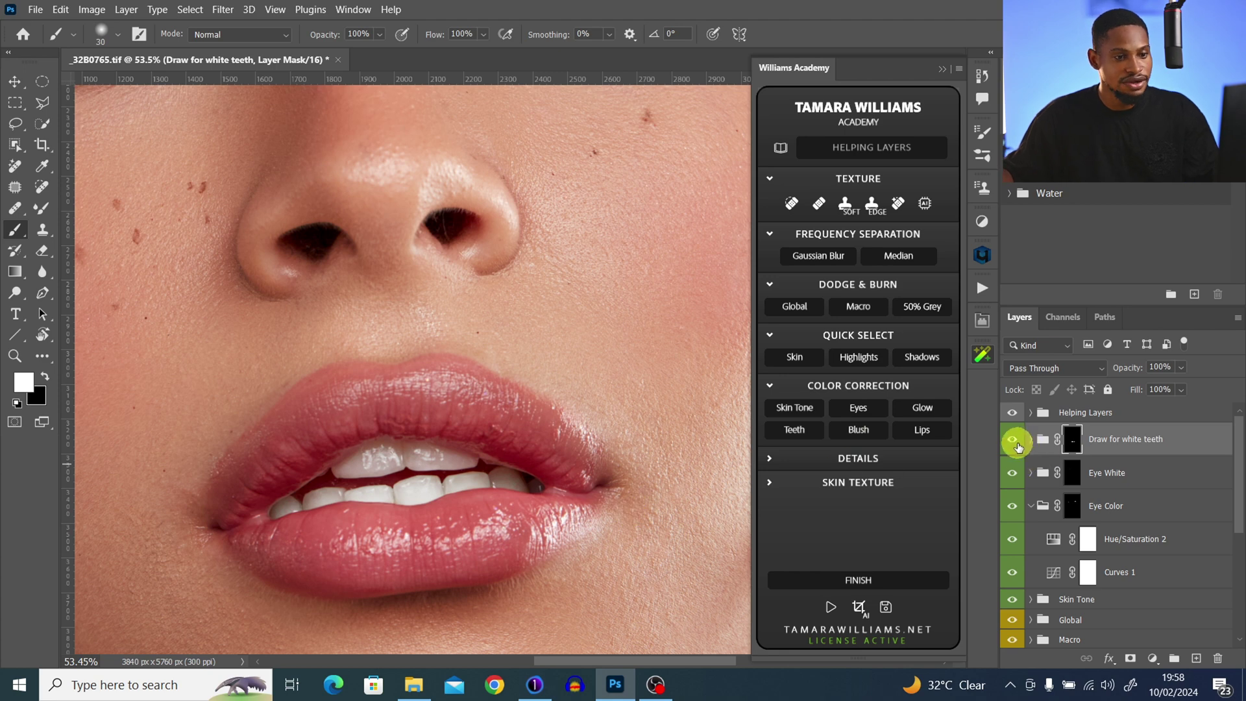
- Compare the teeth with and without the whitening, and lower the Draw for white teeth group's opacity to 73%
left_click(1014, 442)
left_click(1018, 443)
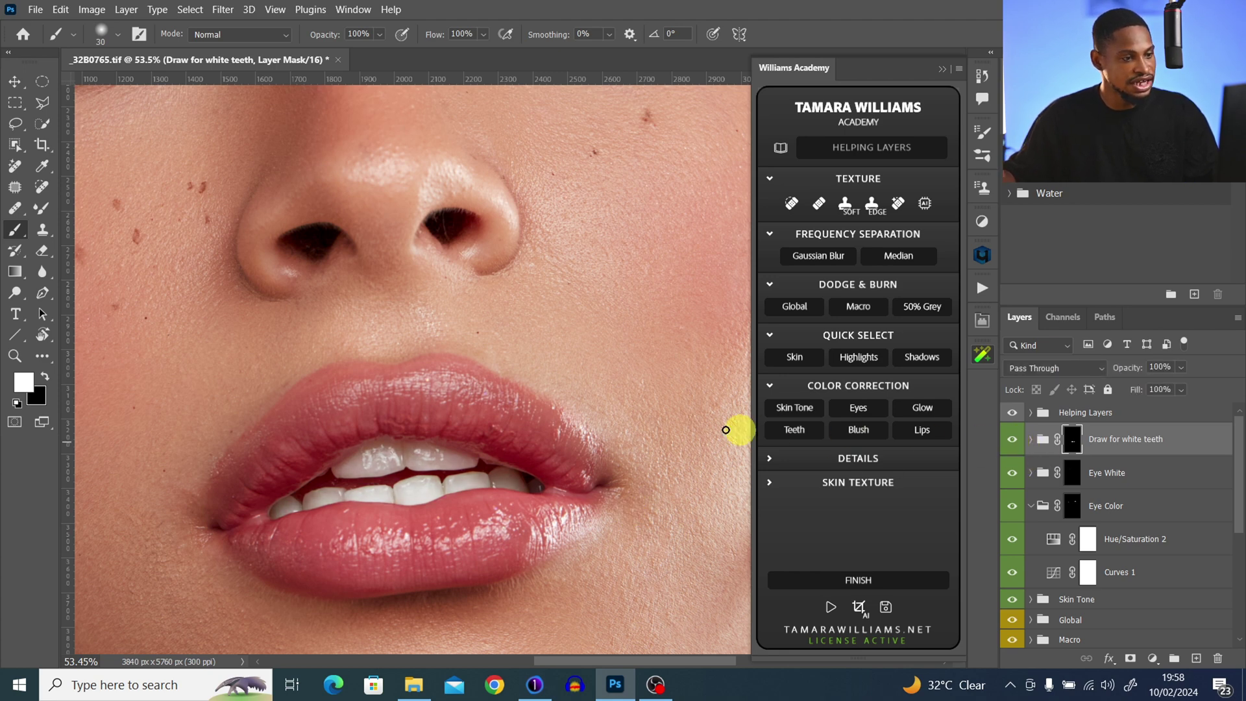
left_click_drag(566, 406, 519, 407)
left_click(1180, 368)
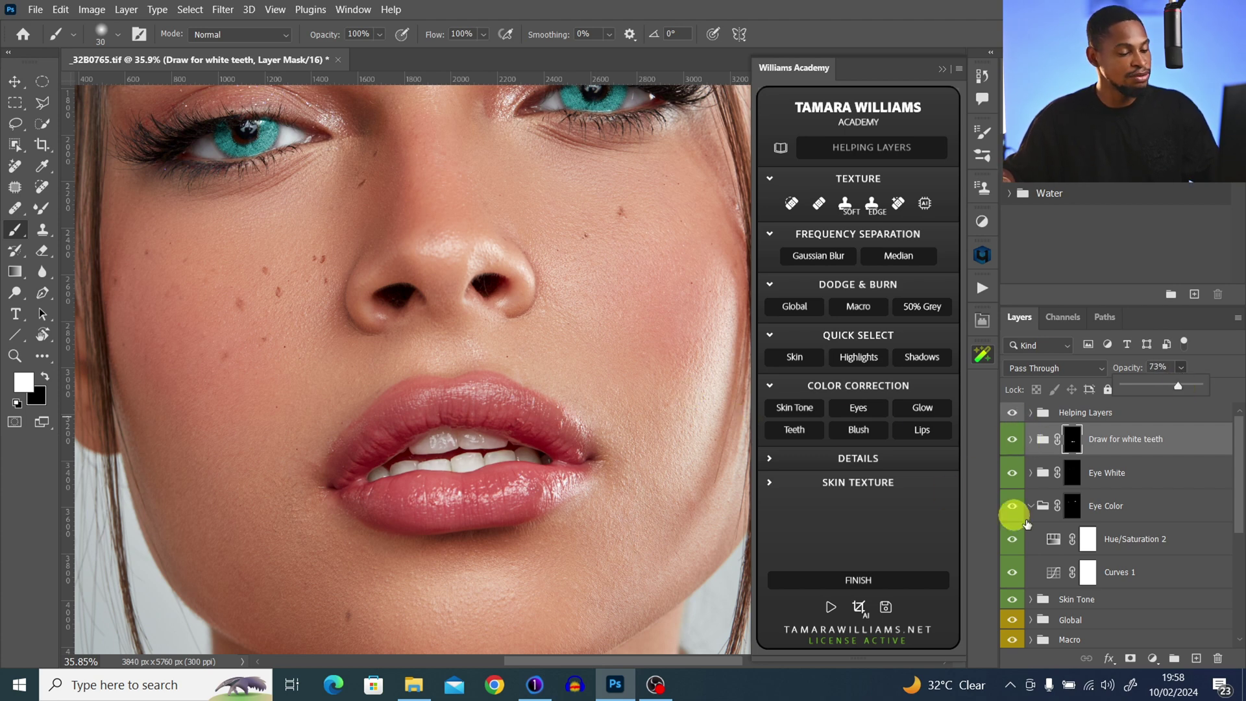
- Group all retouching layers from Draw for white teeth down to Layer 1 into one group above Background
left_click_drag(1240, 527, 1216, 629)
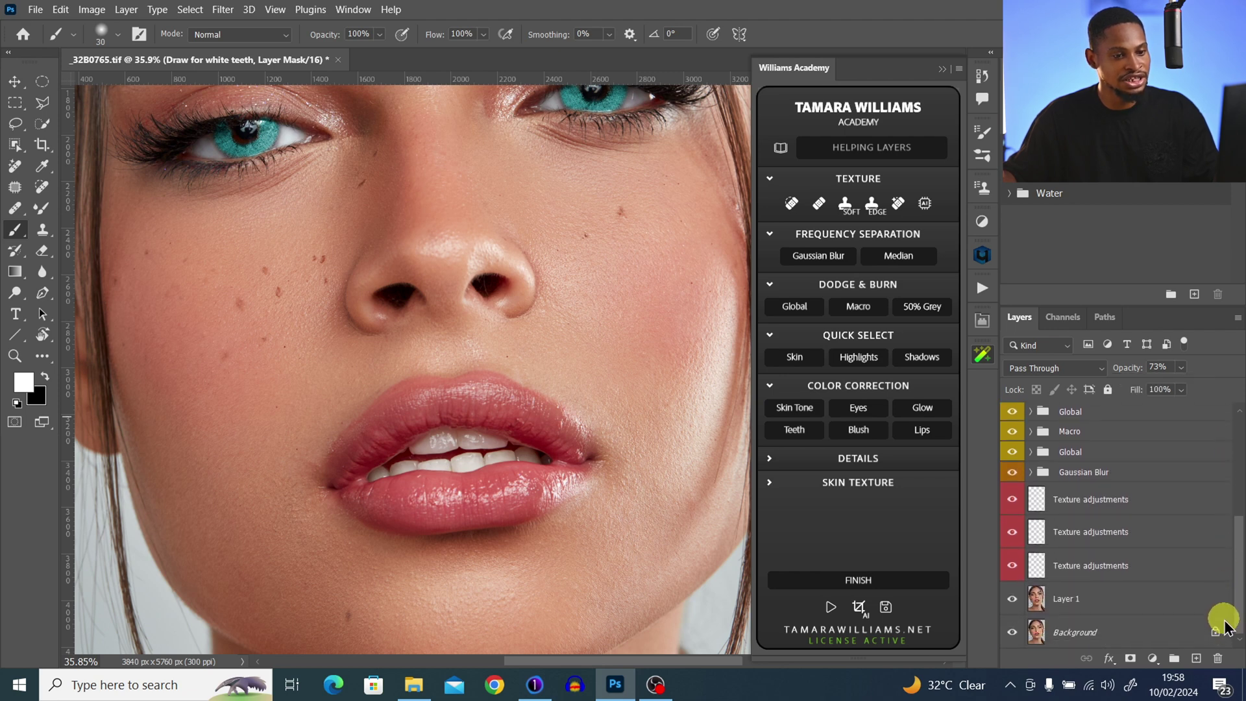
left_click(1094, 609, "shift")
key("ctrl+g")
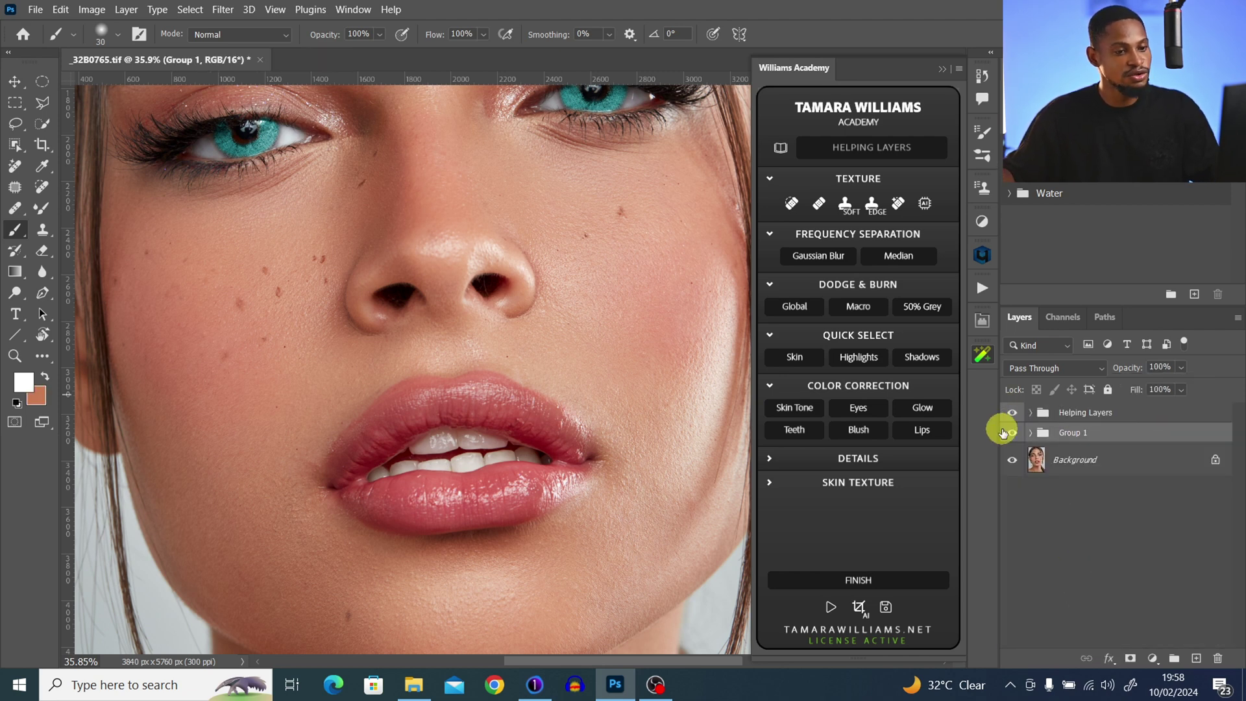
- Compare the whole face with Group 1 hidden and shown to review the retouch before and after
left_click_drag(576, 368, 519, 397)
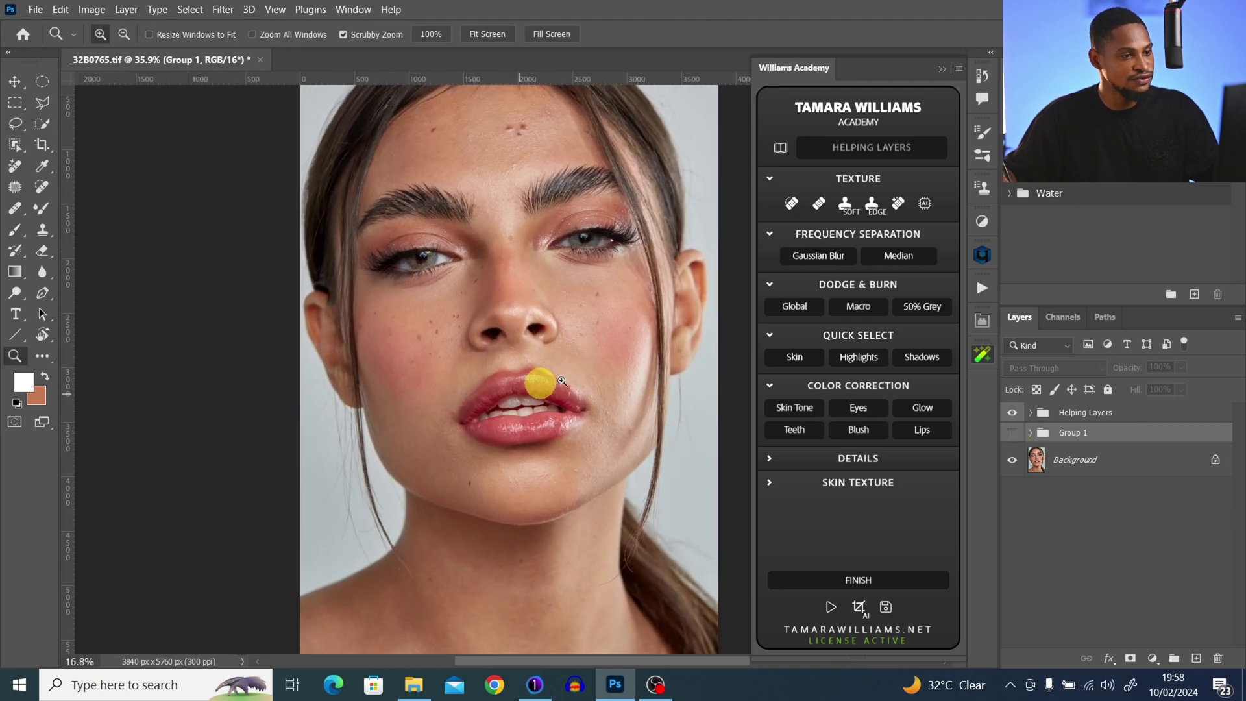
left_click(1014, 436)
left_click(1014, 435)
left_click(1017, 437)
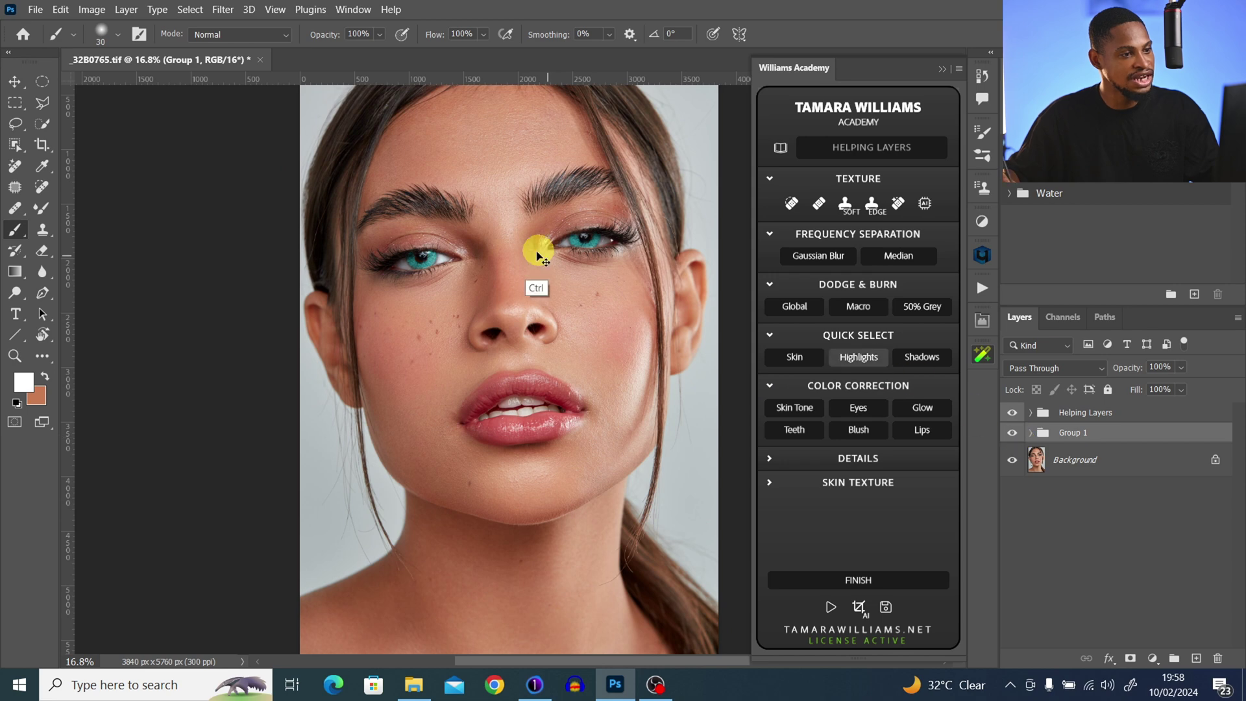
- Expand Group 1 and lower the Eye Color group's opacity to 52%
left_click(1032, 435)
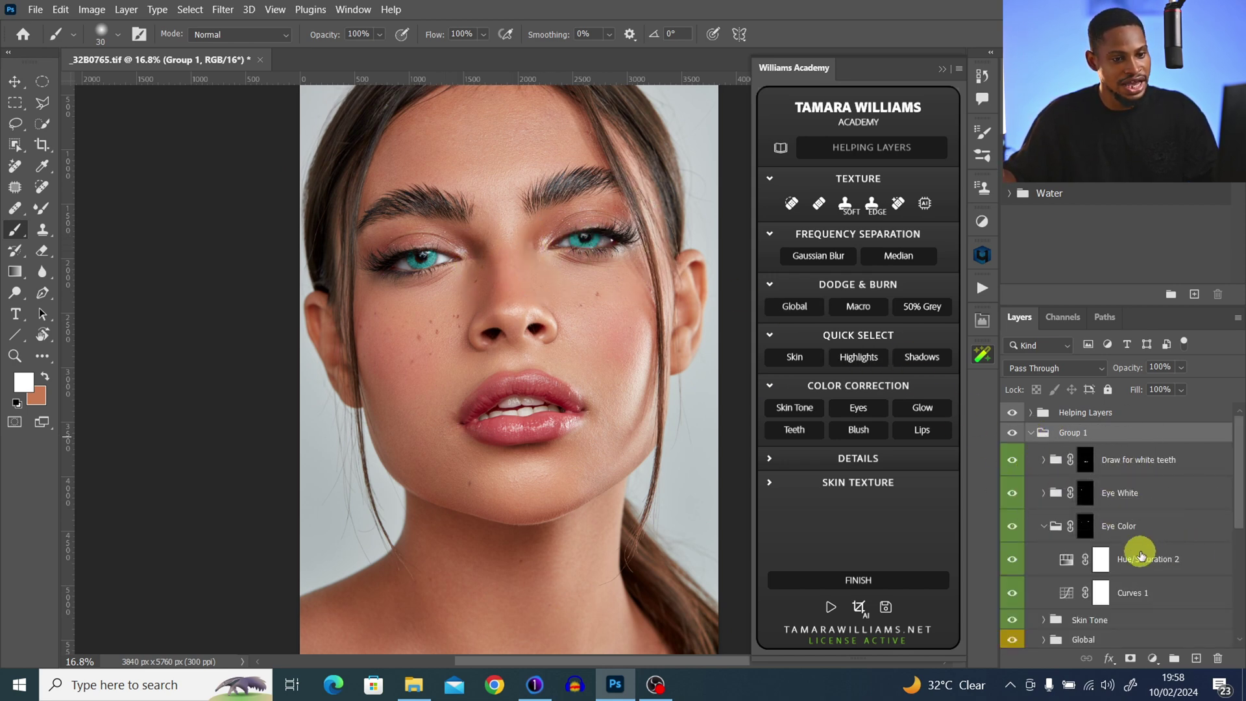
left_click(1162, 526)
left_click(1181, 367)
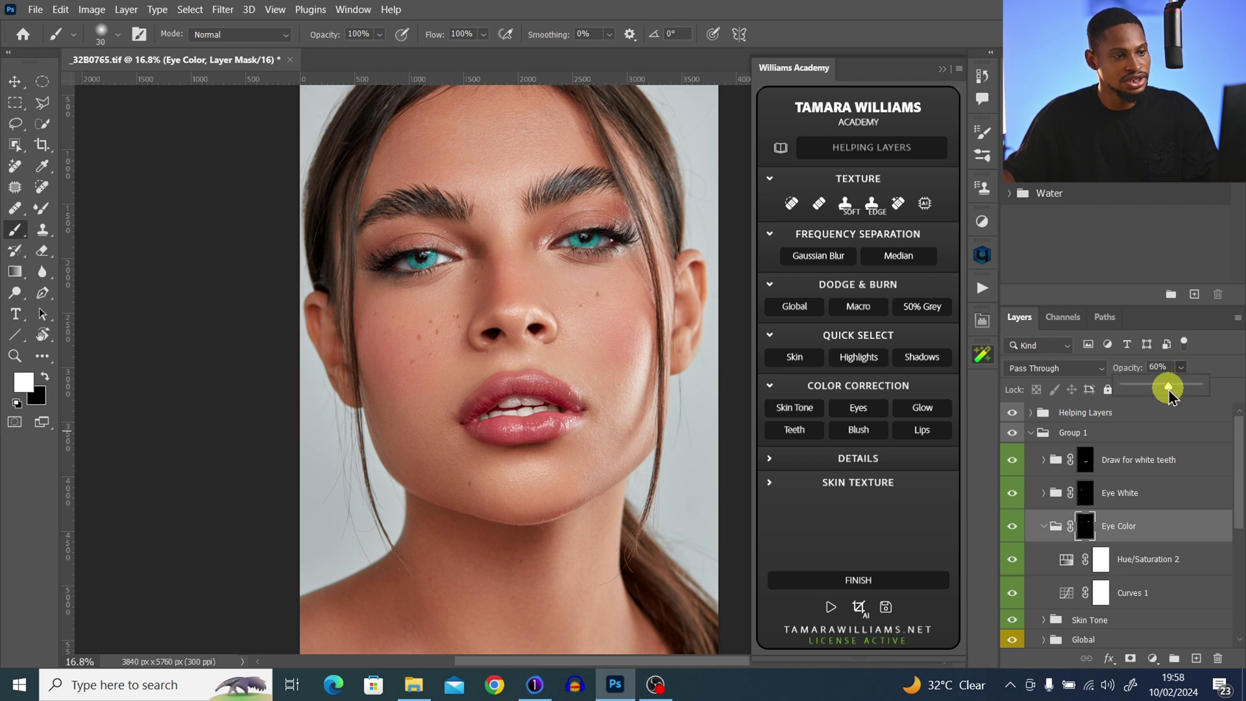
left_click_drag(1162, 390, 1163, 391)
left_click(606, 352)
- Add the retouching panel's Lips correction above Group 1
key("z")
mouse_move(520, 361)
left_mouse_down()
mouse_move(487, 370)
mouse_move(551, 395)
mouse_move(606, 384)
left_mouse_up()
key("b")
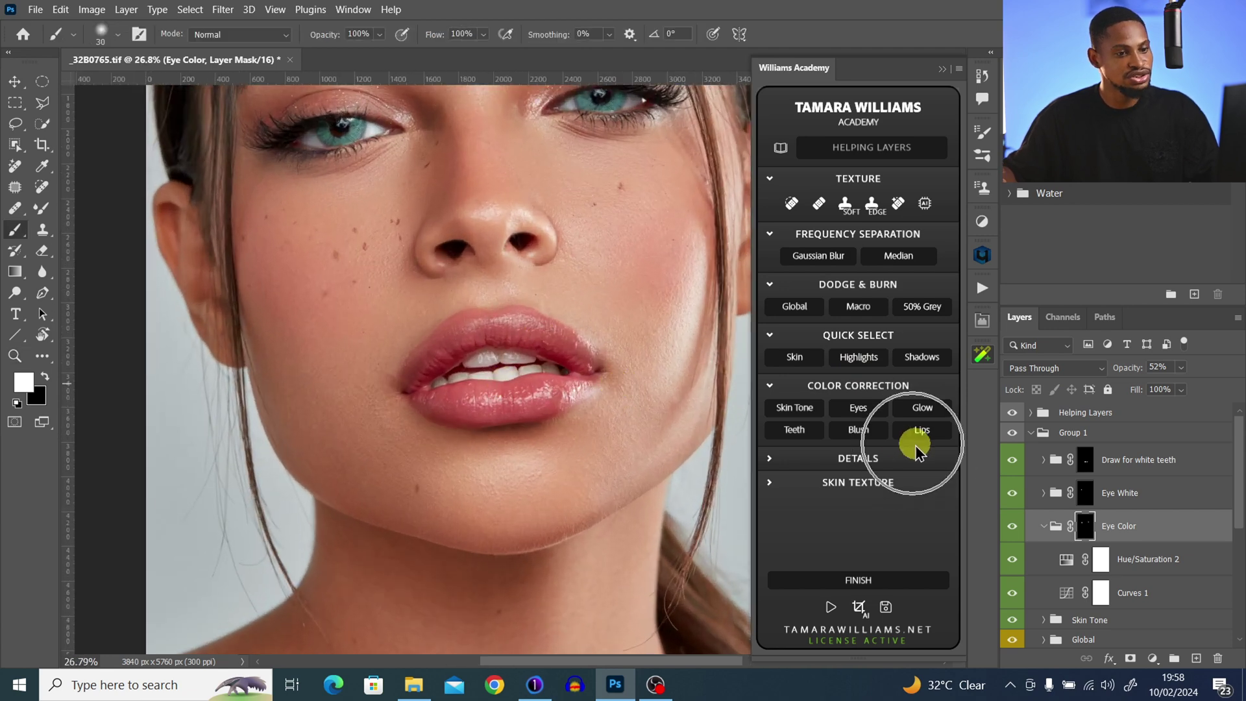
left_click(1097, 433)
left_click(920, 430)
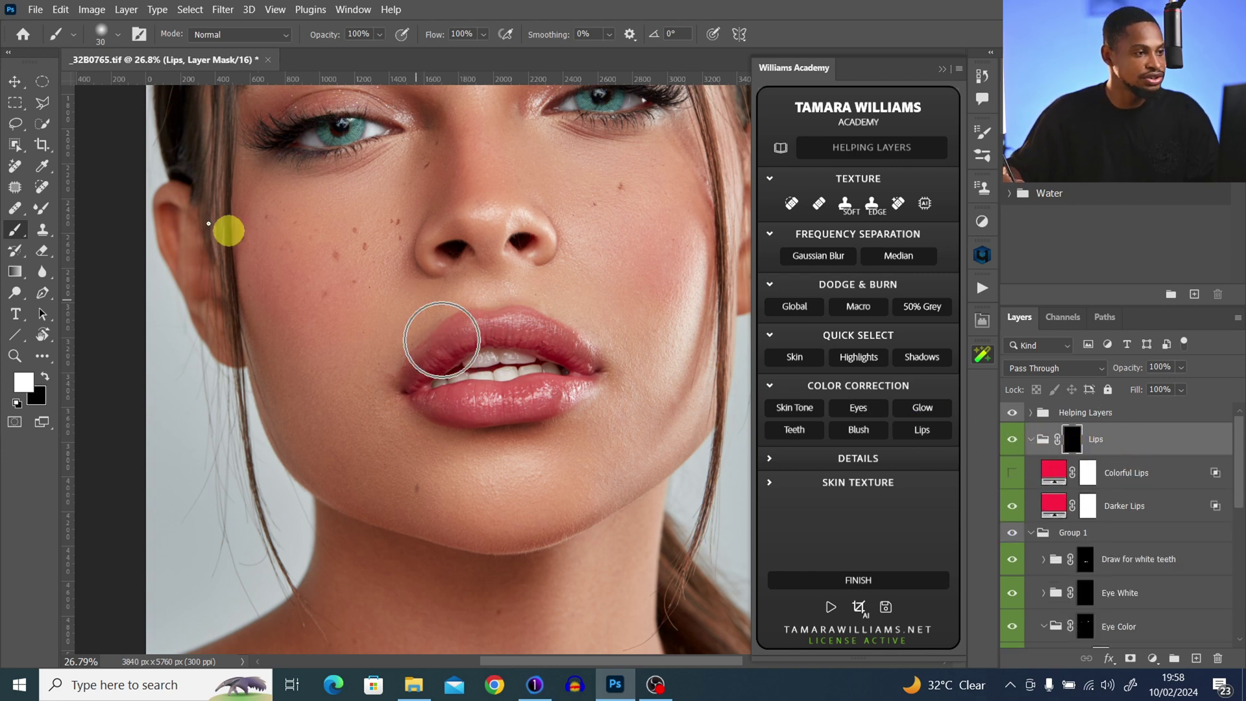
- Paint white on the Lips group's mask over the upper and lower lips, using a brush around 90 px
key("bracketright")
key("bracketright")
key("bracketright")
key("bracketright")
key("bracketright")
key("bracketright")
key("bracketright")
key("bracketright")
mouse_move(461, 339)
left_mouse_down()
mouse_move(419, 364)
mouse_move(447, 346)
mouse_move(421, 375)
mouse_move(452, 338)
mouse_move(502, 322)
mouse_move(455, 329)
mouse_move(503, 322)
mouse_move(538, 336)
mouse_move(526, 321)
mouse_move(425, 369)
mouse_move(419, 397)
mouse_move(469, 411)
mouse_move(543, 405)
mouse_move(501, 413)
mouse_move(480, 407)
mouse_move(571, 390)
left_mouse_up()
key("bracketleft")
key("bracketleft")
key("bracketleft")
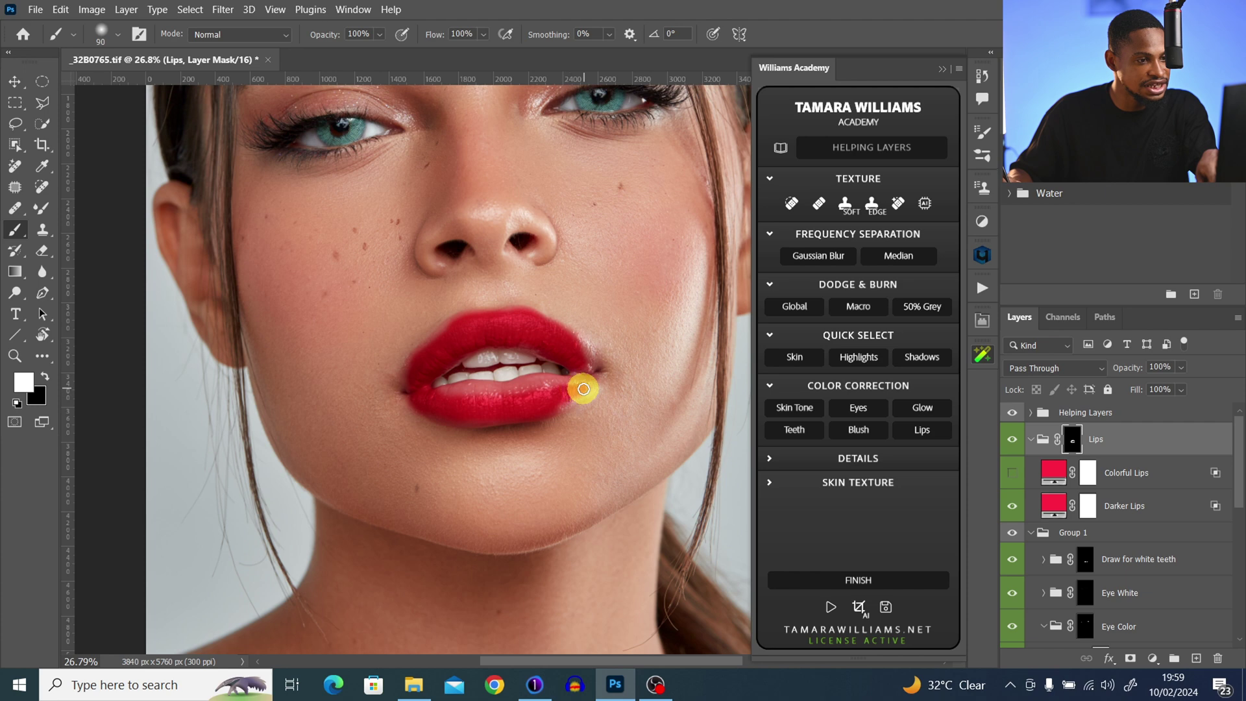
mouse_move(559, 343)
left_mouse_down()
mouse_move(484, 333)
mouse_move(562, 359)
mouse_move(487, 342)
mouse_move(446, 357)
mouse_move(432, 399)
mouse_move(572, 384)
mouse_move(409, 399)
mouse_move(561, 346)
mouse_move(531, 358)
mouse_move(612, 376)
left_mouse_up()
key("bracketright")
key("bracketright")
key("bracketleft")
key("bracketleft")
- Clean the lip color off the teeth with black on the Lips mask using a 45 px brush, and touch up the lower lip with white
key("x")
left_click_drag(525, 363, 431, 371)
key("bracketleft")
key("bracketleft")
key("bracketleft")
key("bracketleft")
key("bracketleft")
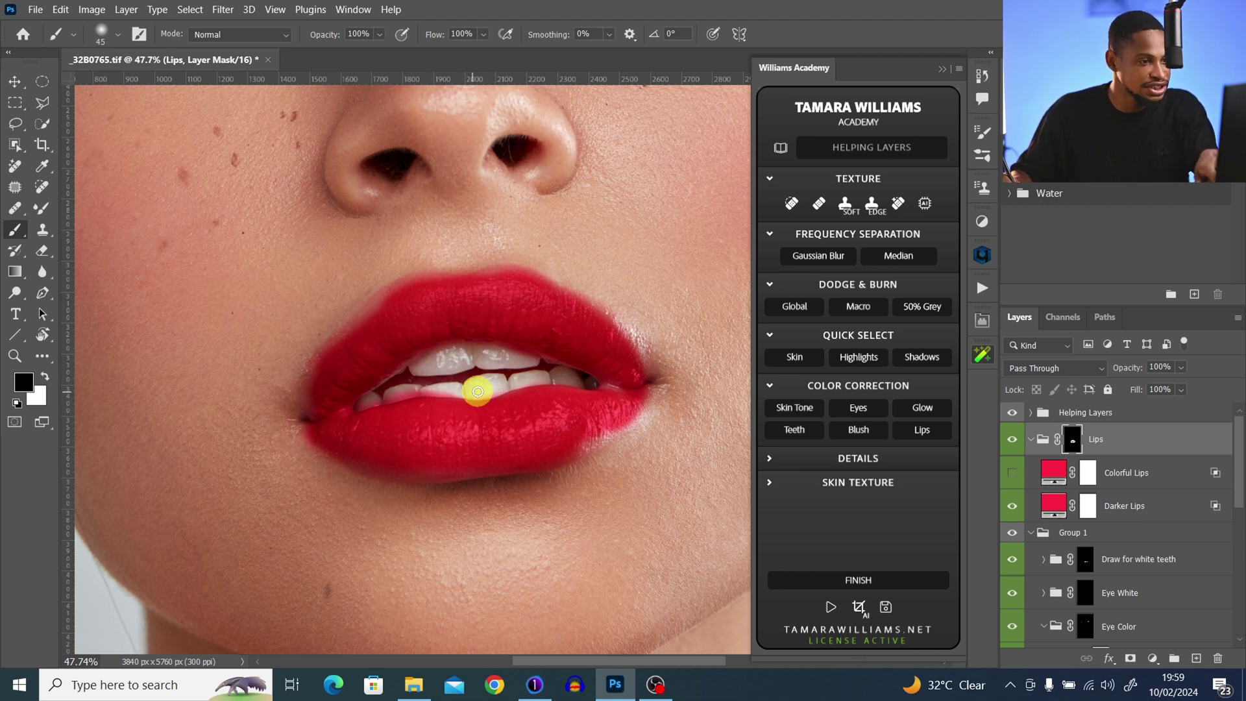
mouse_move(508, 387)
left_mouse_down()
mouse_move(412, 386)
mouse_move(368, 407)
left_mouse_up()
key("x")
left_click_drag(555, 450, 546, 405)
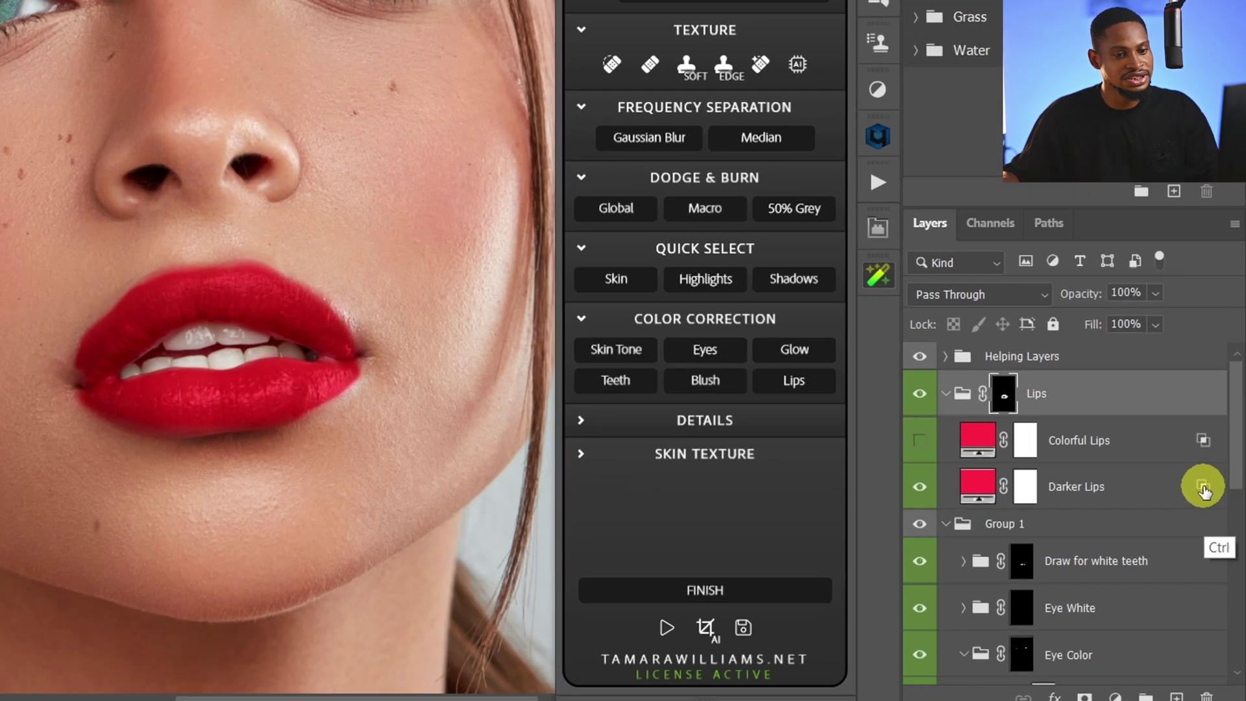
- Set the Darker Lips layer's underlying-layer Blend If ranges to 0/52 for shadows and 105/218 for highlights, and apply the settings
left_click(1215, 506, "ctrl")
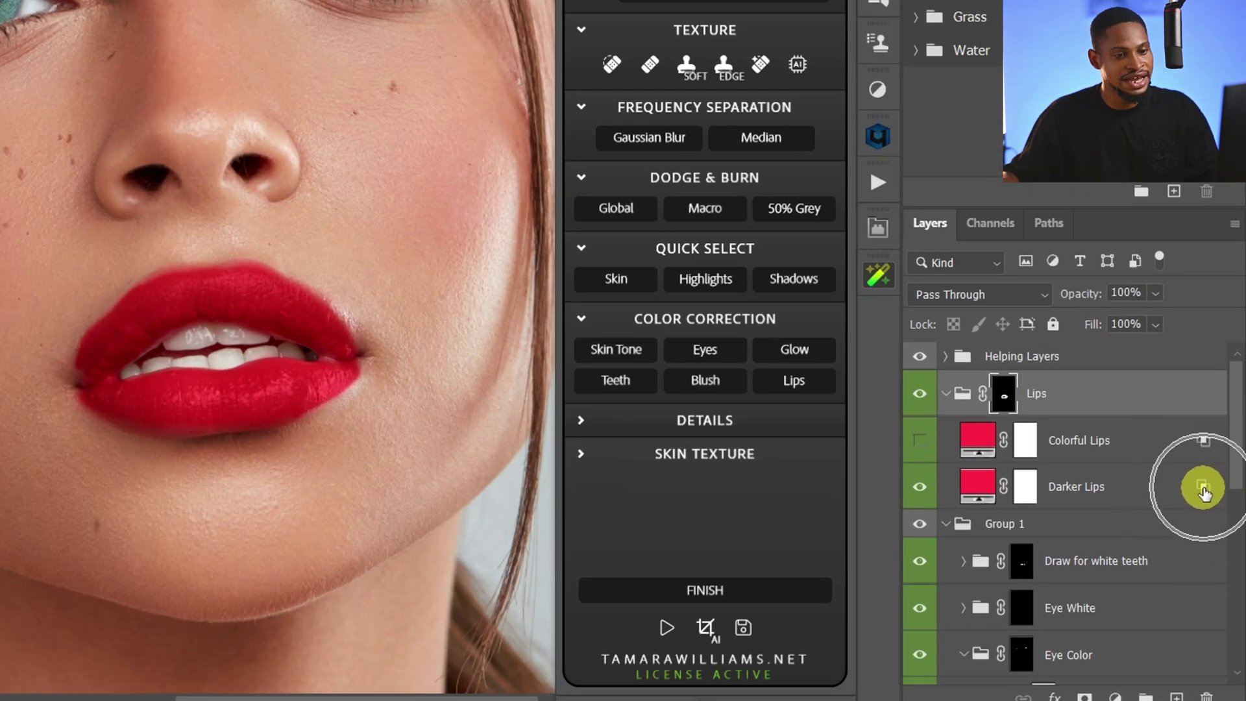
left_click(1105, 497)
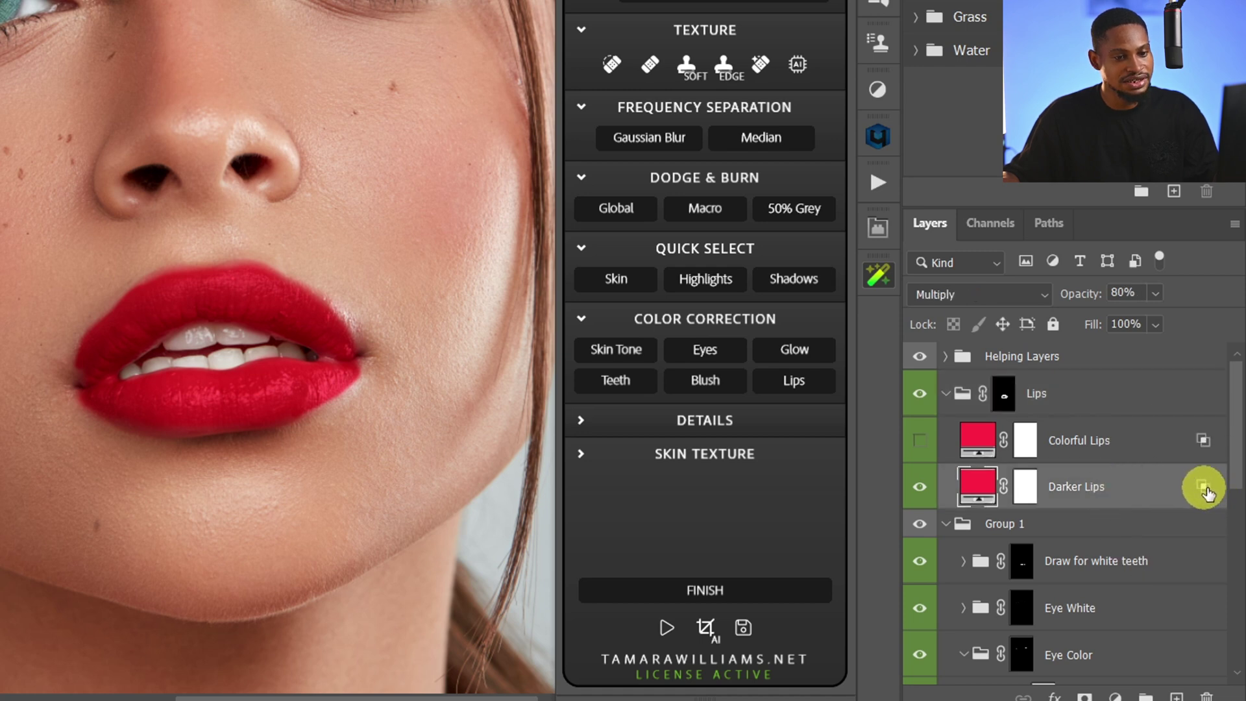
double_click(1206, 492)
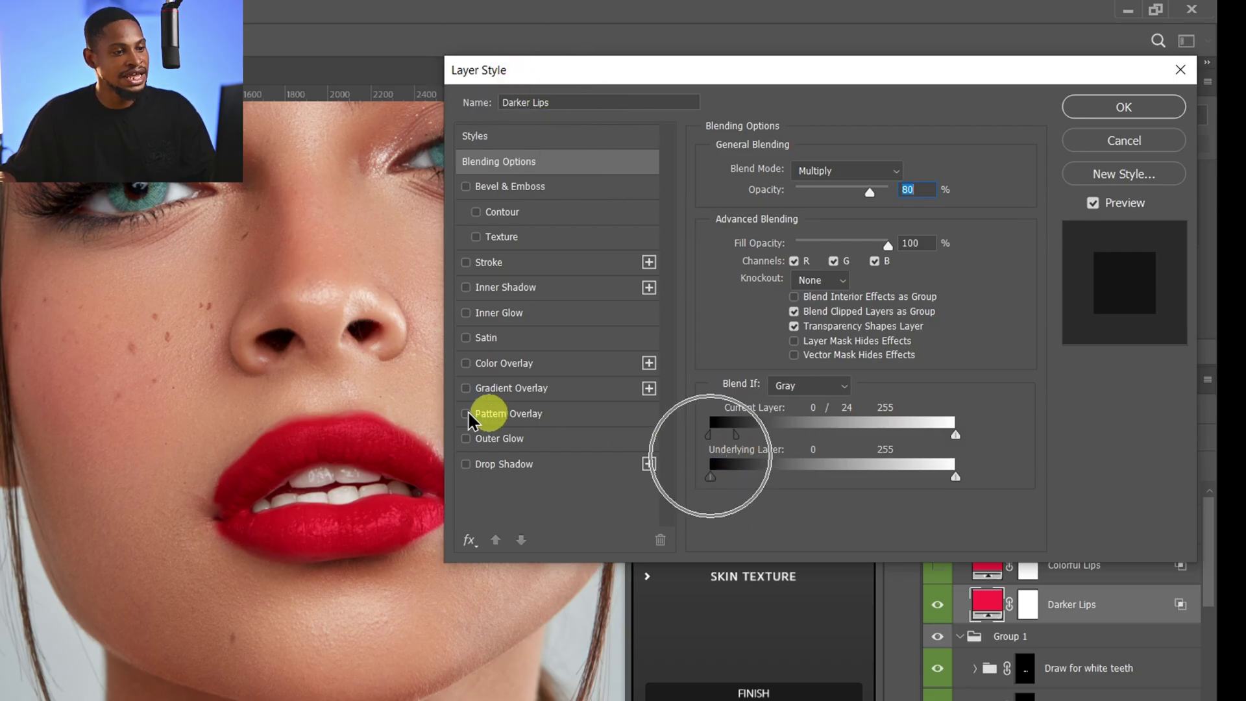
left_click_drag(310, 362, 185, 390)
left_click(955, 475)
left_click(954, 475)
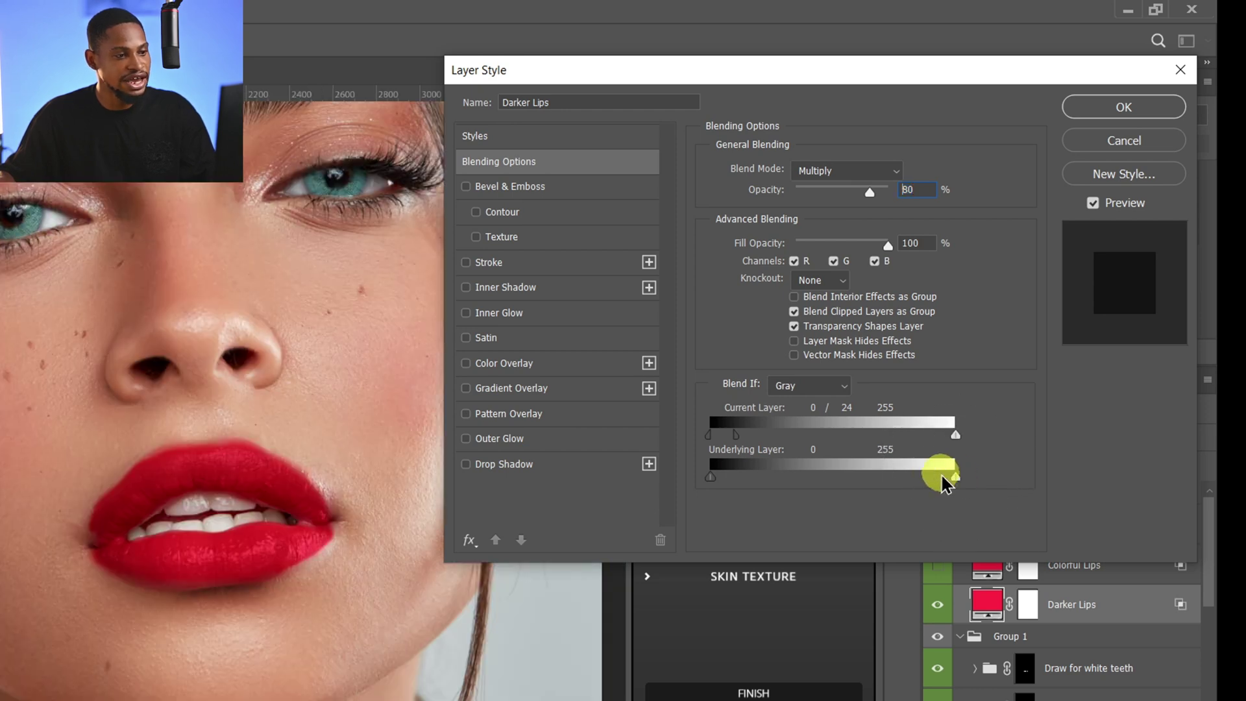
left_click_drag(881, 480, 913, 477)
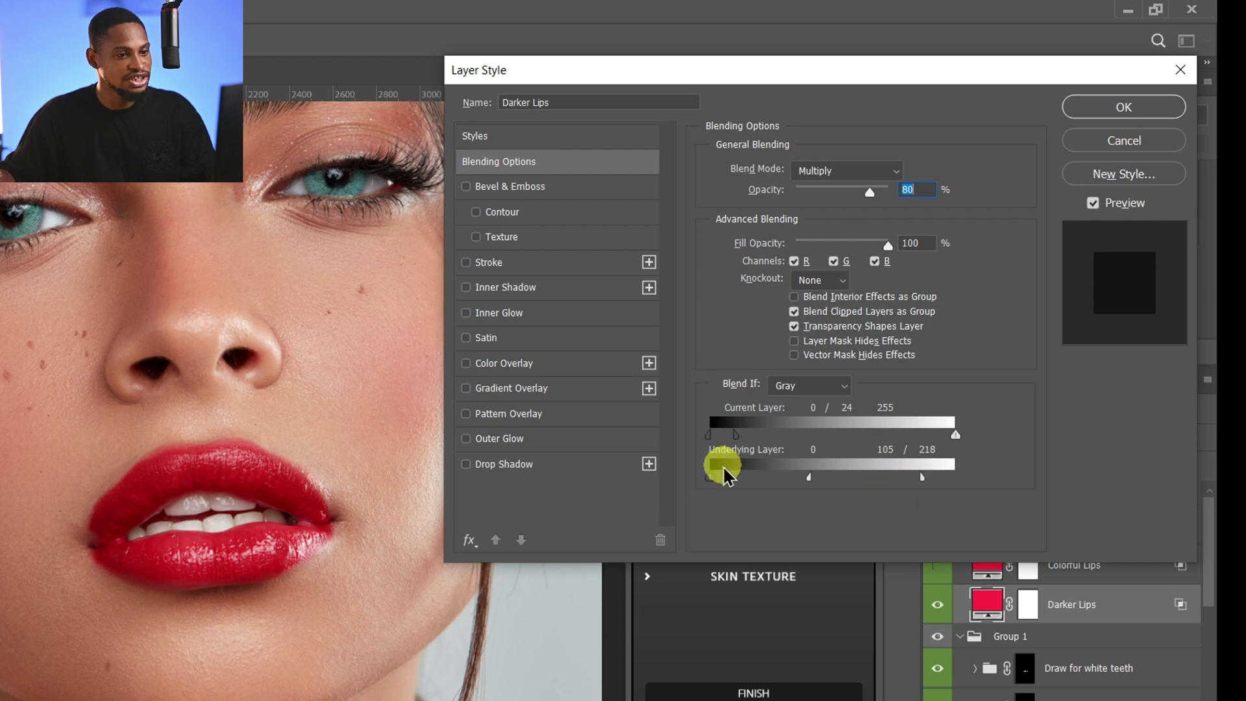
left_click_drag(714, 477, 764, 477)
key("alt")
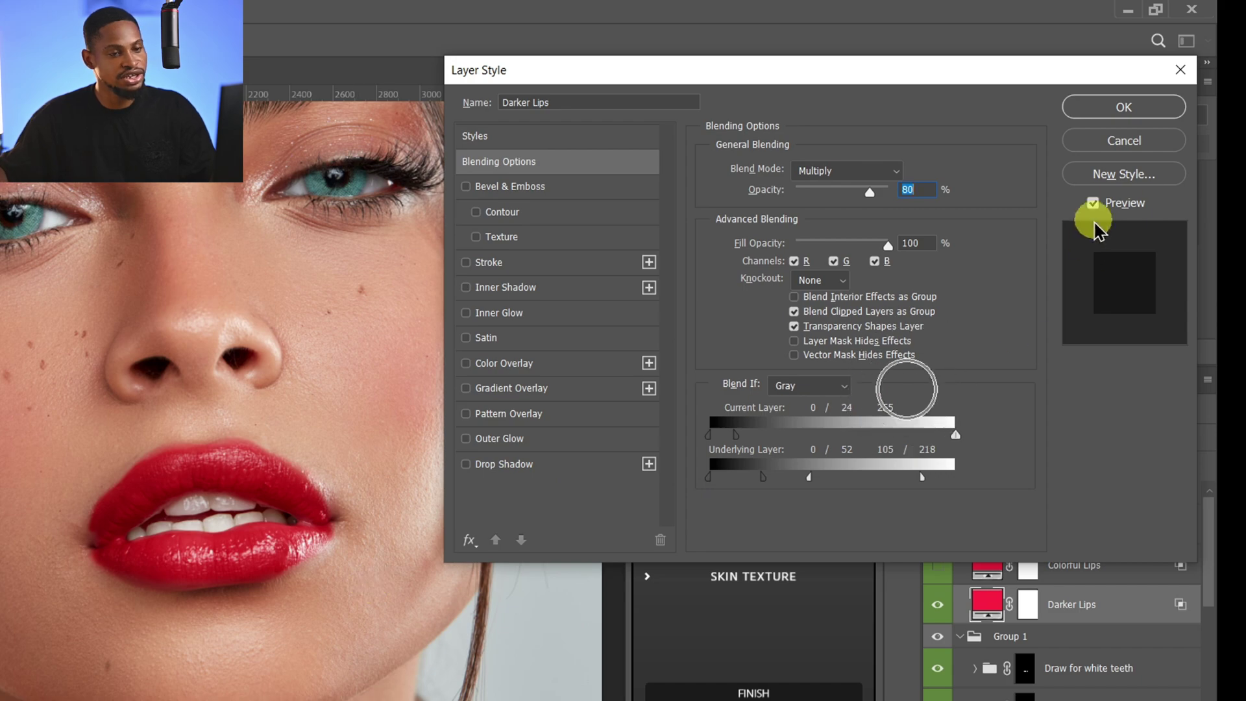
left_click(1110, 110)
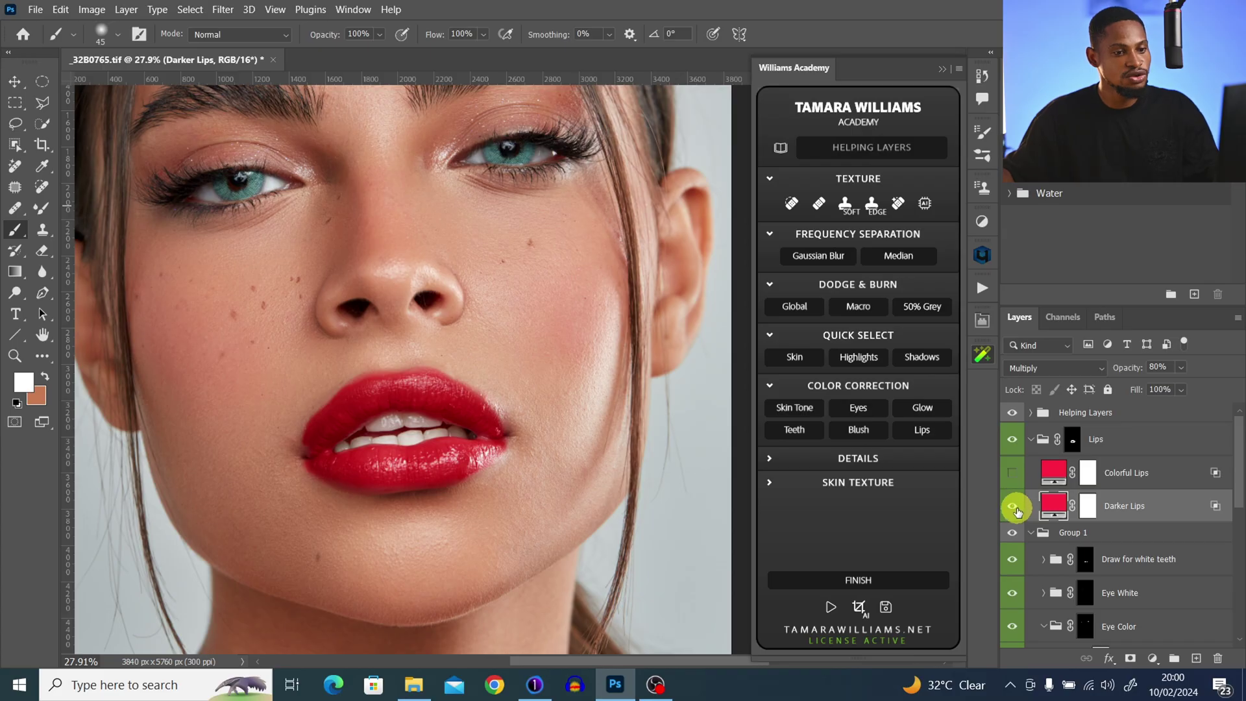
- Compare the Darker Lips and Colorful Lips layers separately and together, keeping only Darker Lips visible
left_click(937, 604)
left_click(1012, 507)
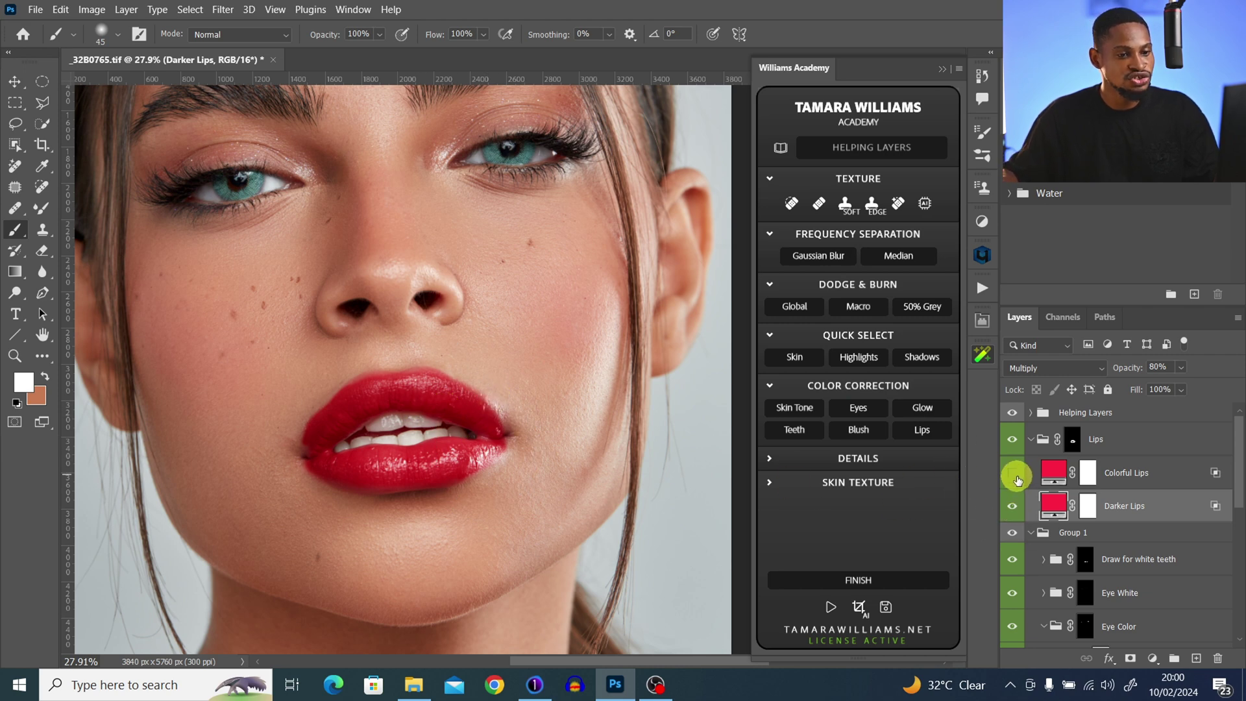
left_click(1014, 474)
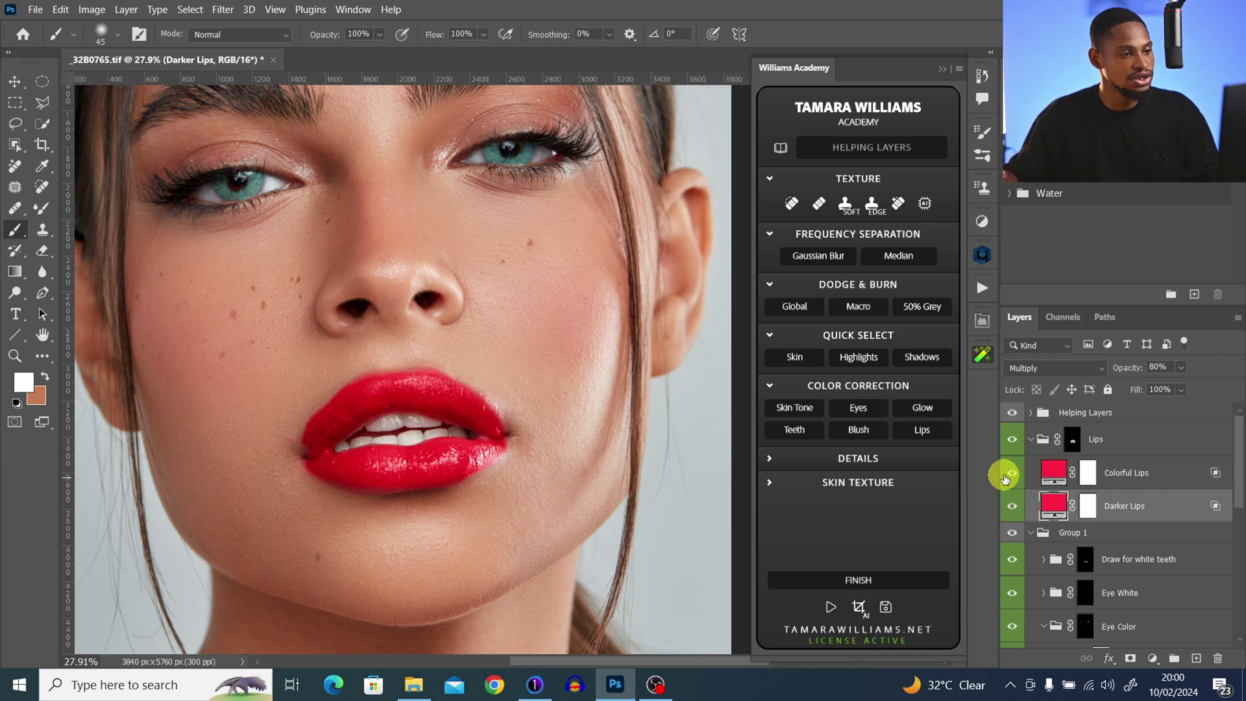
left_click(1016, 513)
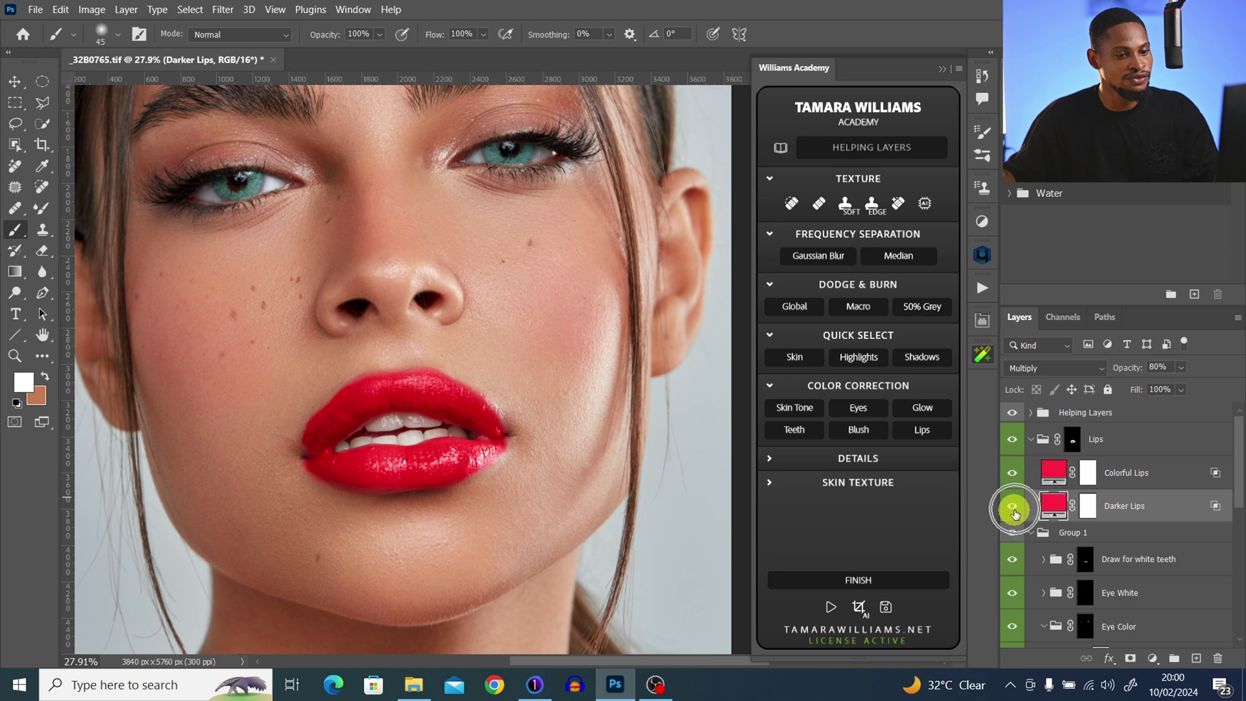
left_click(1014, 510)
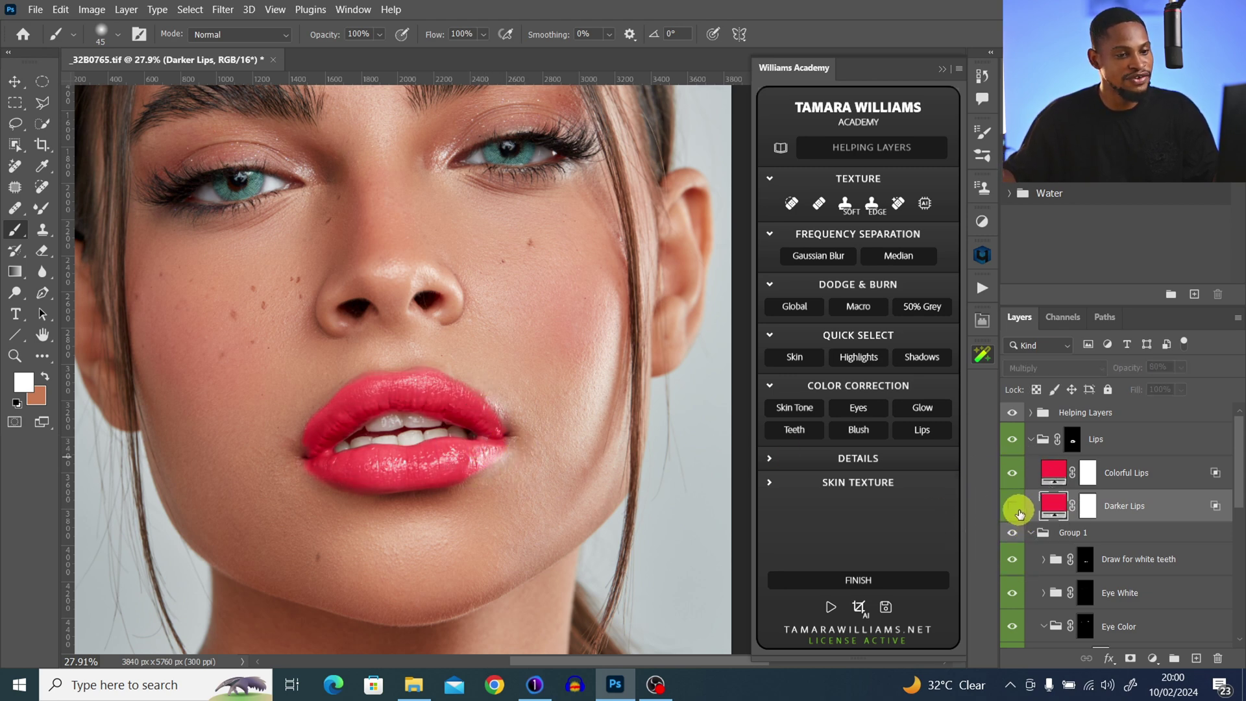
left_click(1014, 509)
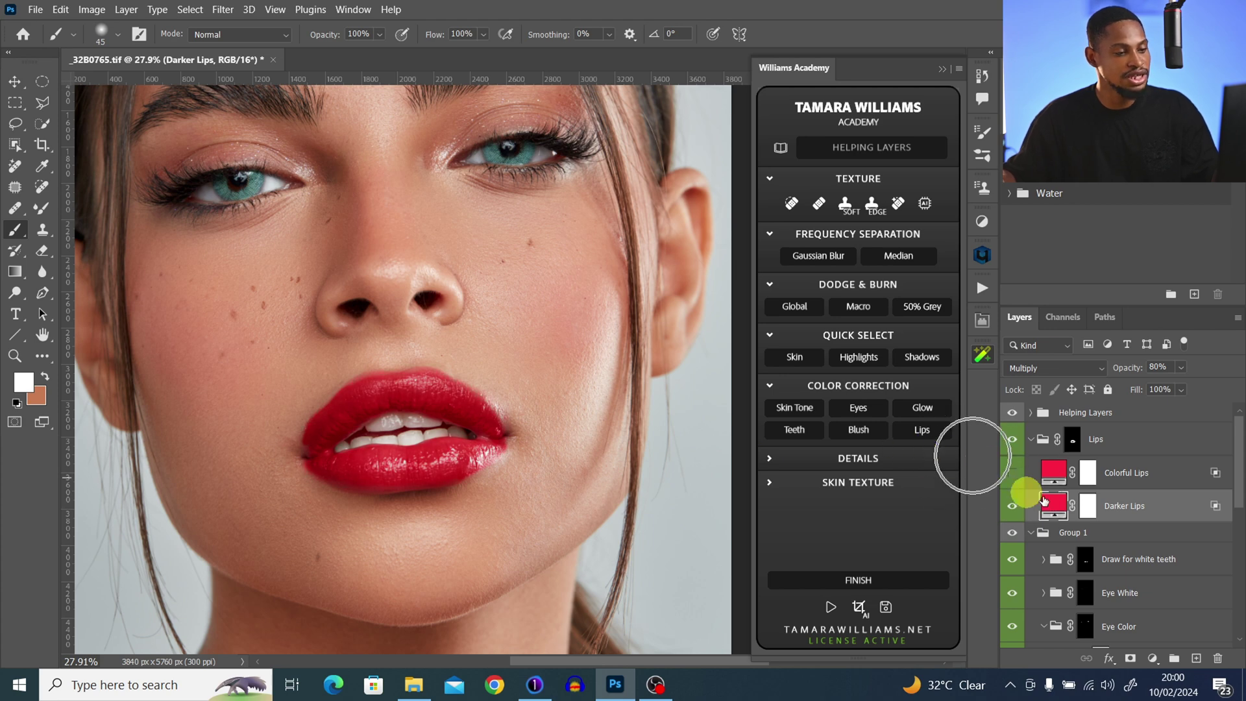
left_click(1014, 511)
left_click(1015, 509)
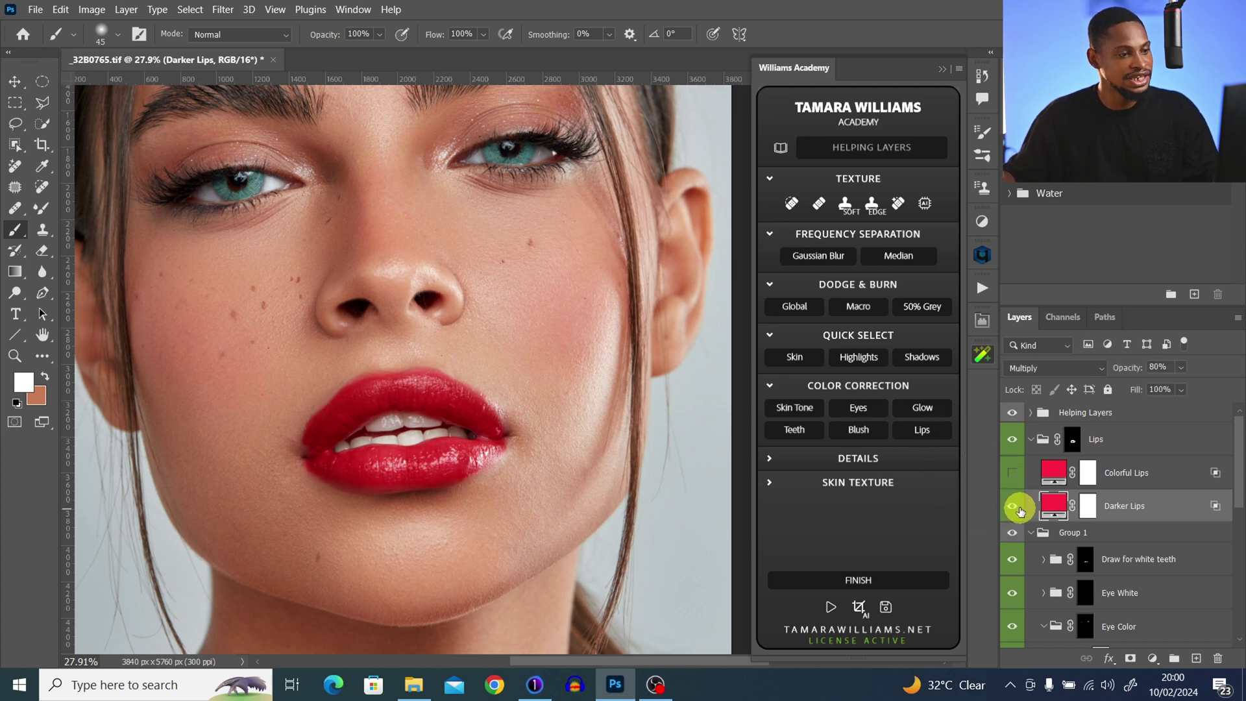
- Change the Darker Lips fill color to red f42a2a and lower the layer's opacity to 52%
left_click(1059, 514, "ctrl")
double_click(1054, 508)
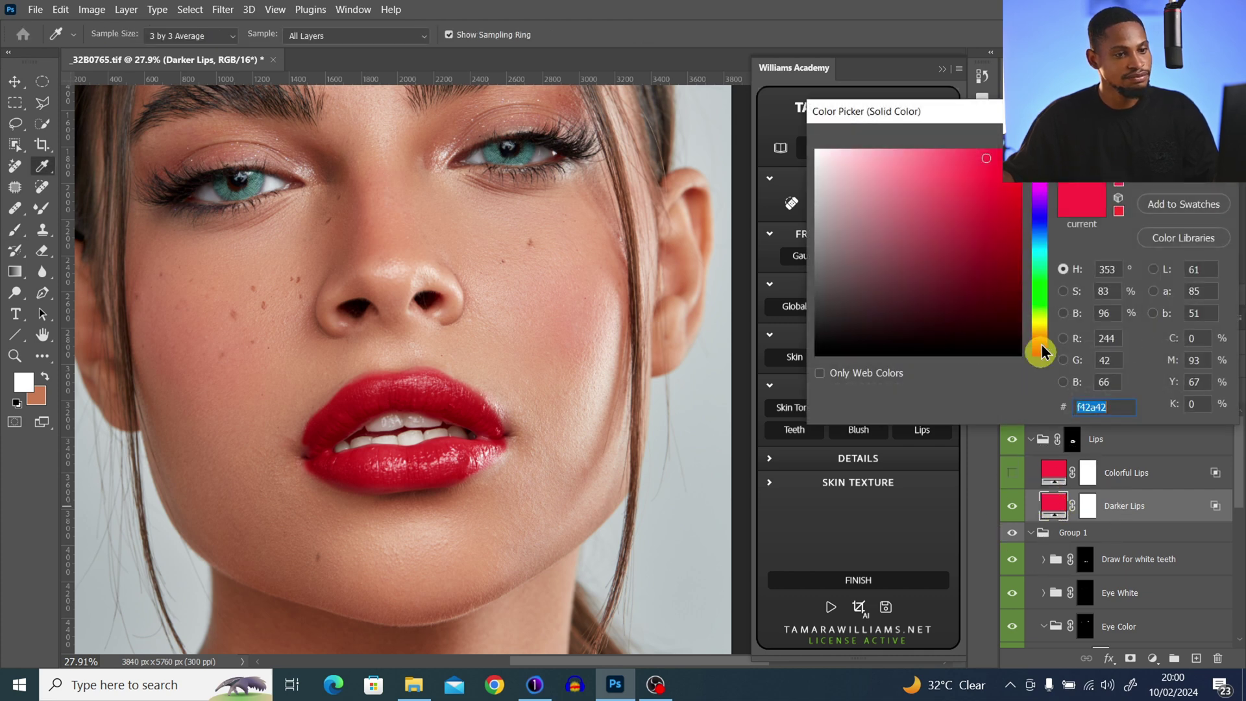
left_click_drag(1056, 160, 1056, 133)
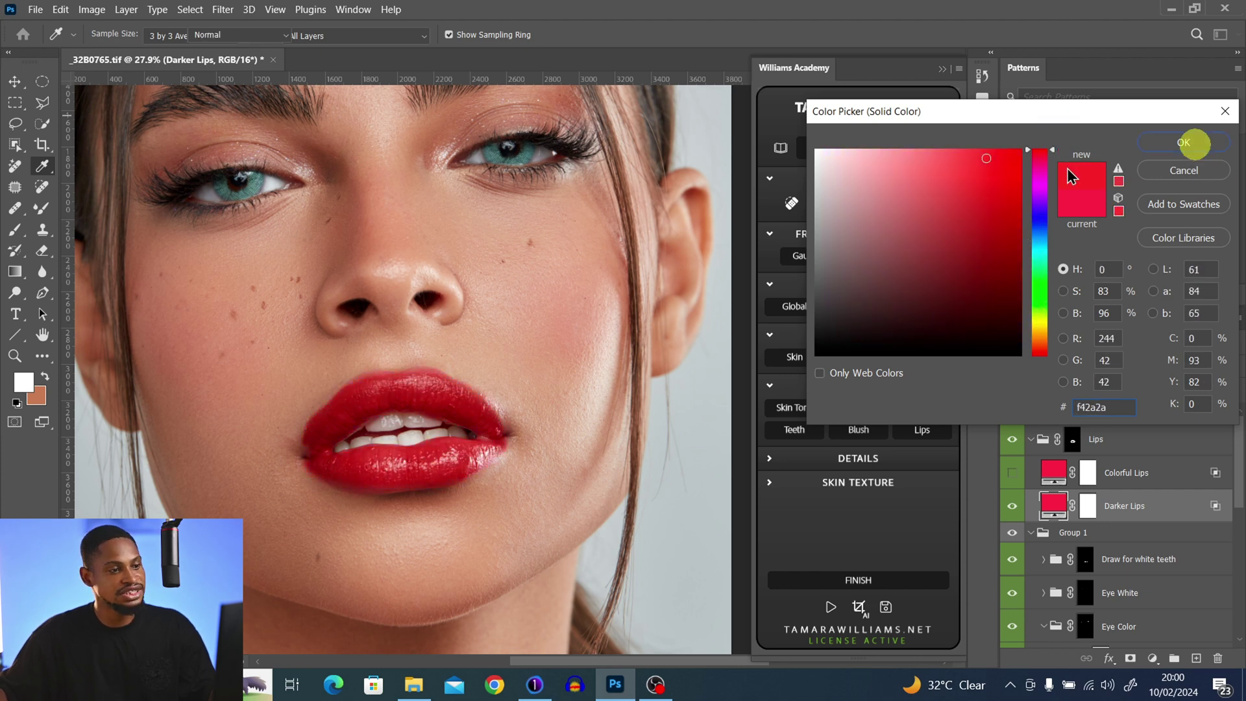
left_click(1183, 142)
left_click(1193, 374)
left_click_drag(1188, 387, 1176, 388)
key("z")
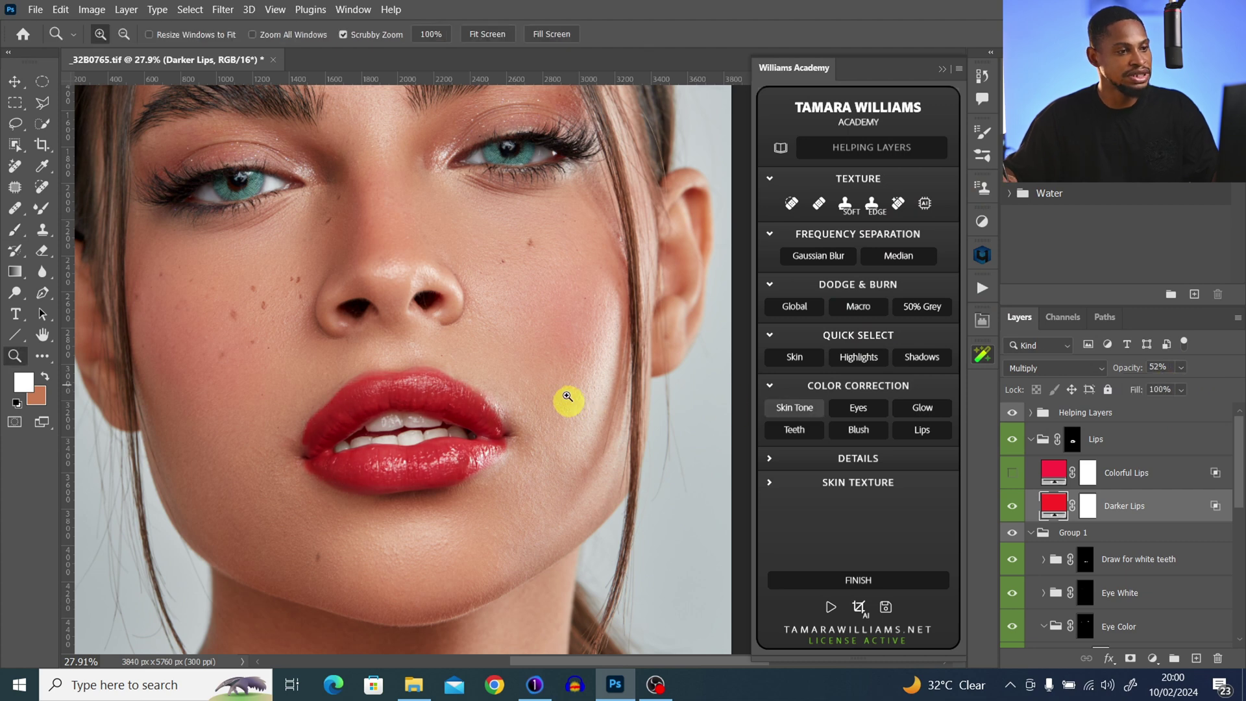
- Compare the full portrait with and without the Darker Lips layer
left_click_drag(515, 398, 472, 408)
key("b")
left_click(1012, 510)
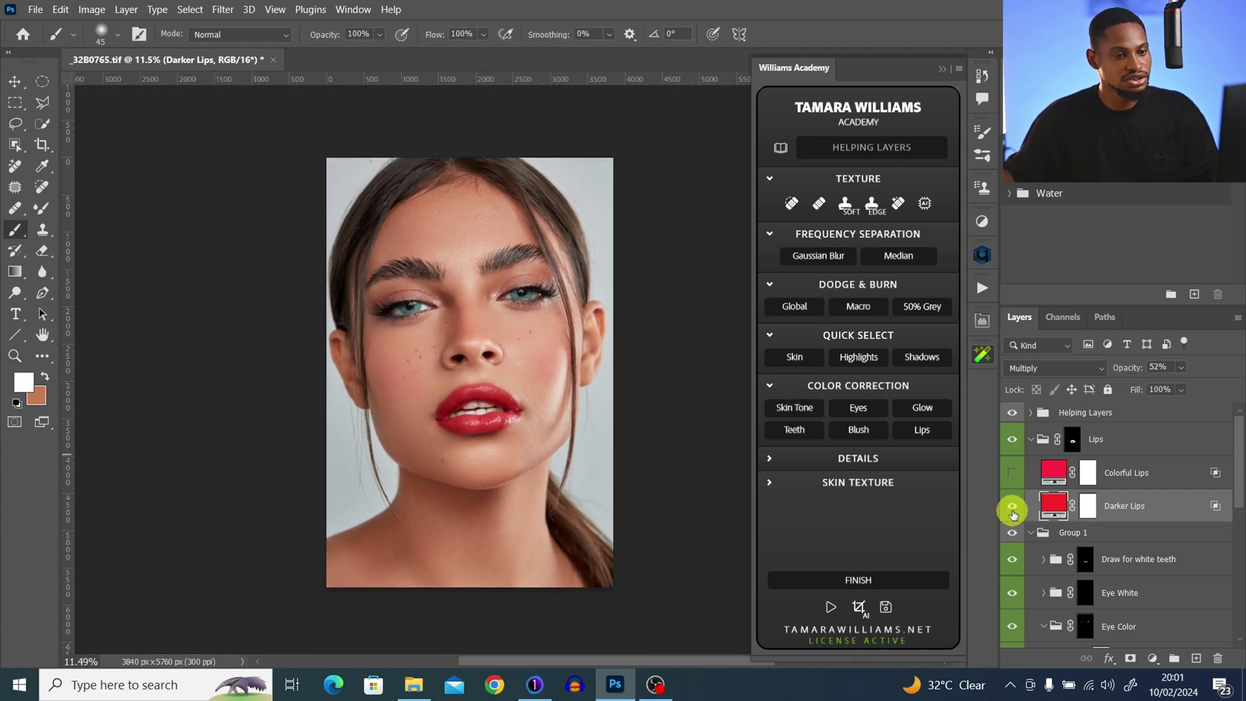
left_click(1014, 512)
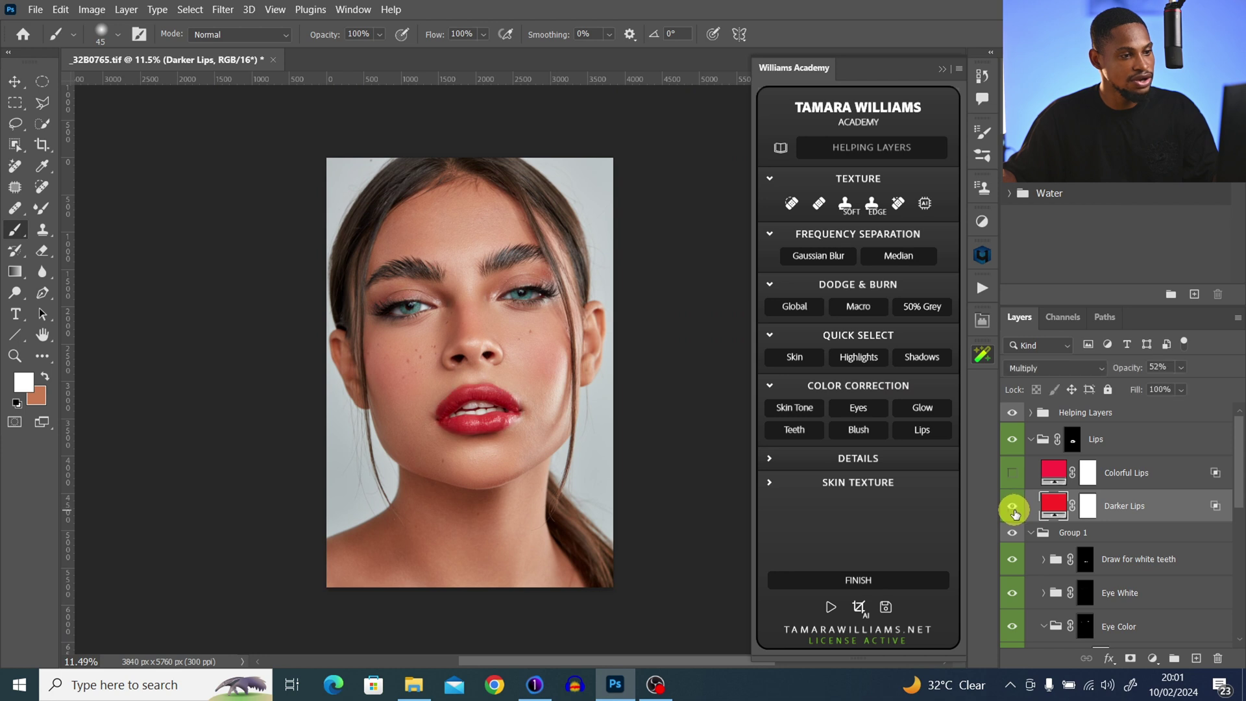
left_click(1014, 510)
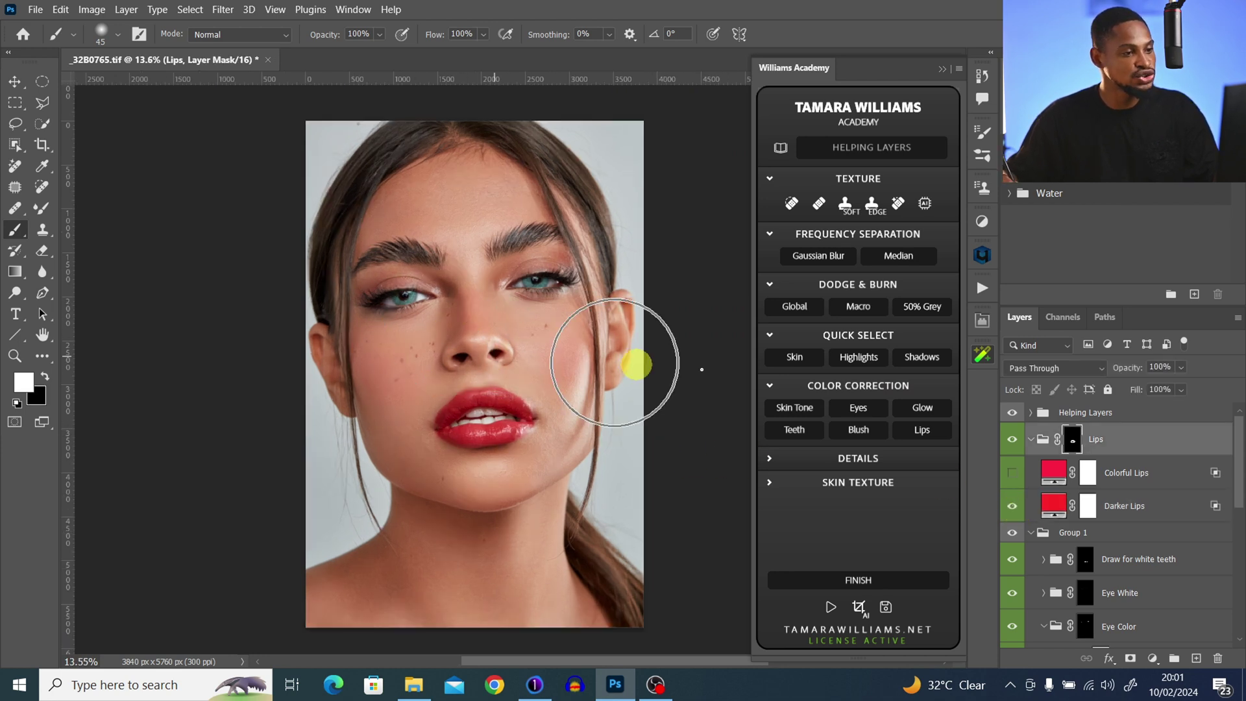
- Add a Blush layer above the collapsed Lips group and paint white on its mask over both cheeks with a 600–700 px brush
left_click(1031, 443)
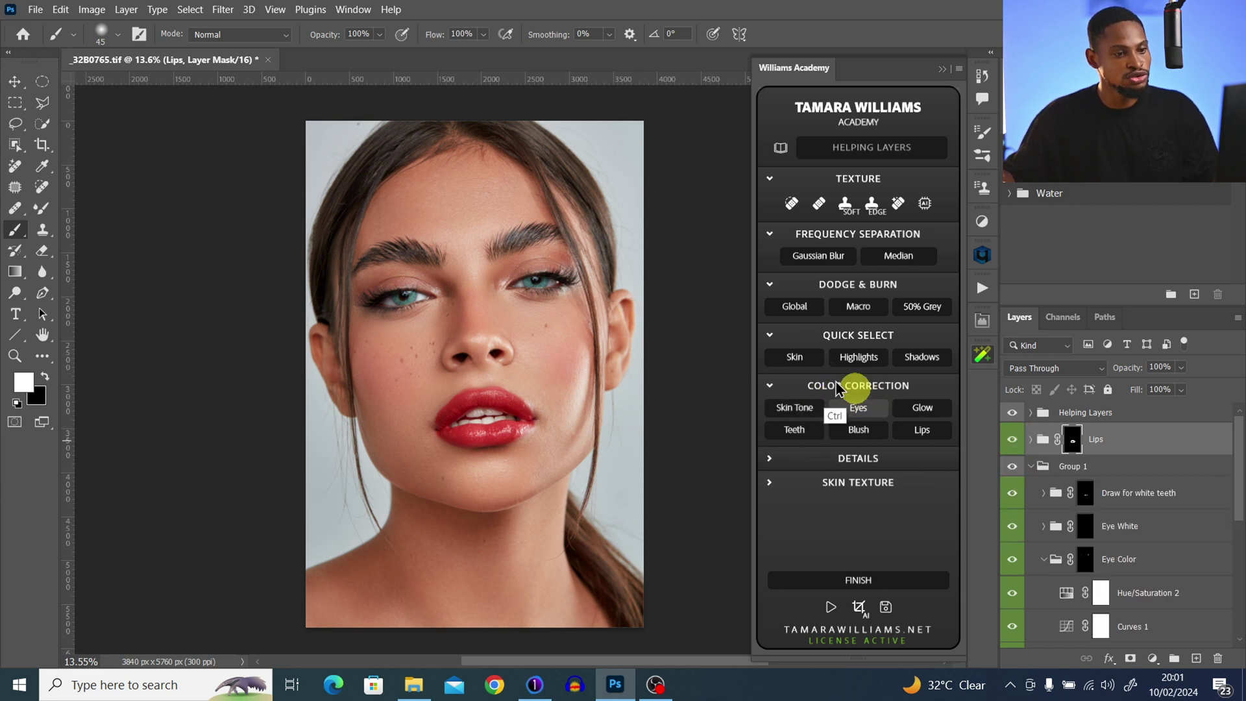
left_click(867, 435)
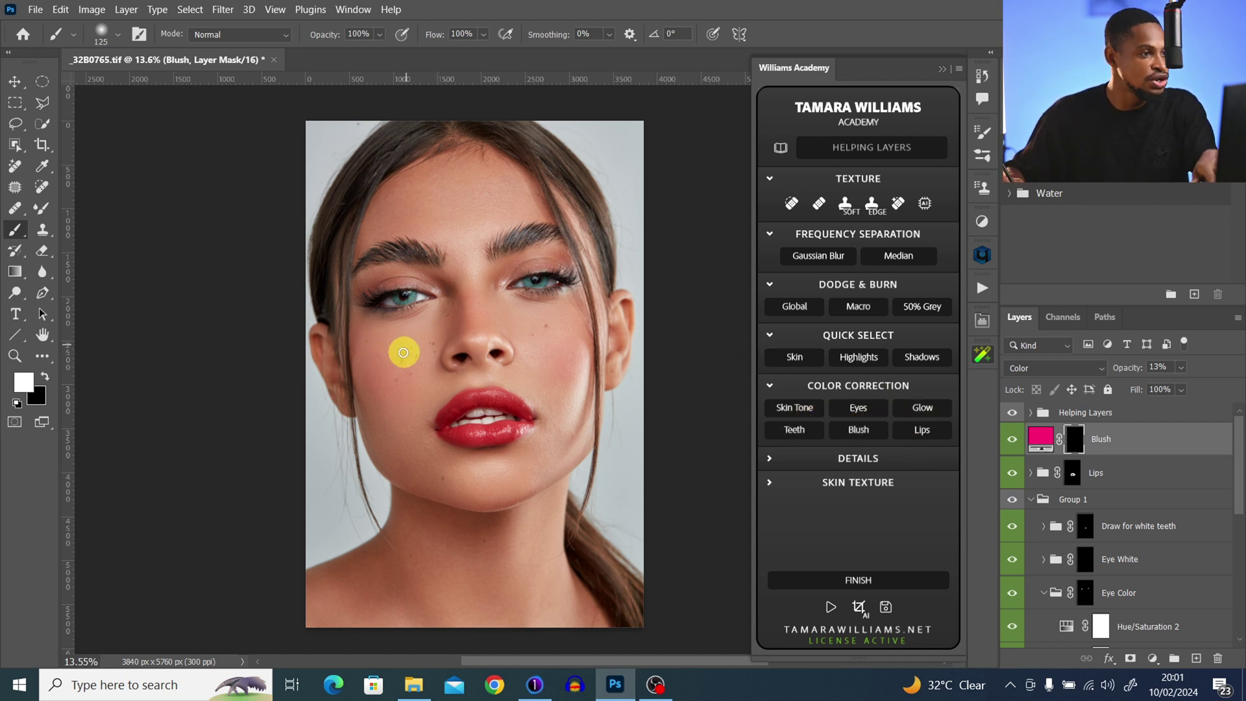
key("bracketright")
key("bracketright")
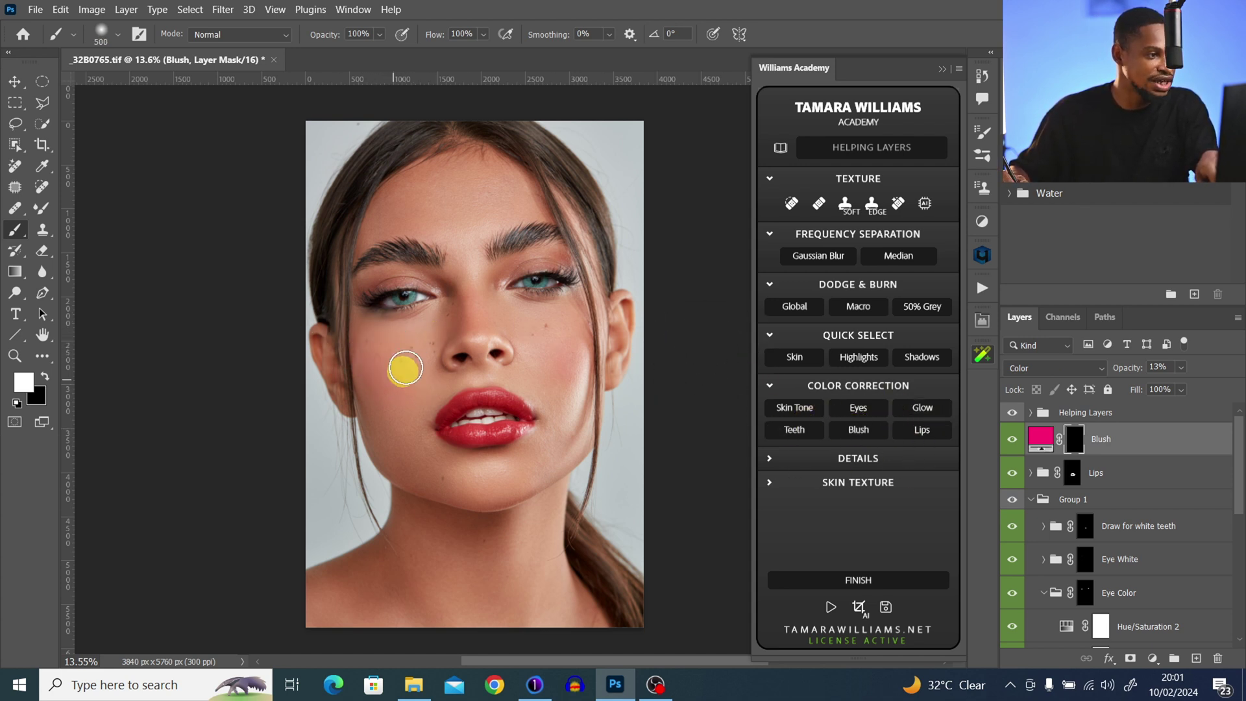
key("bracketleft")
key("bracketleft")
key("bracketleft")
key("bracketleft")
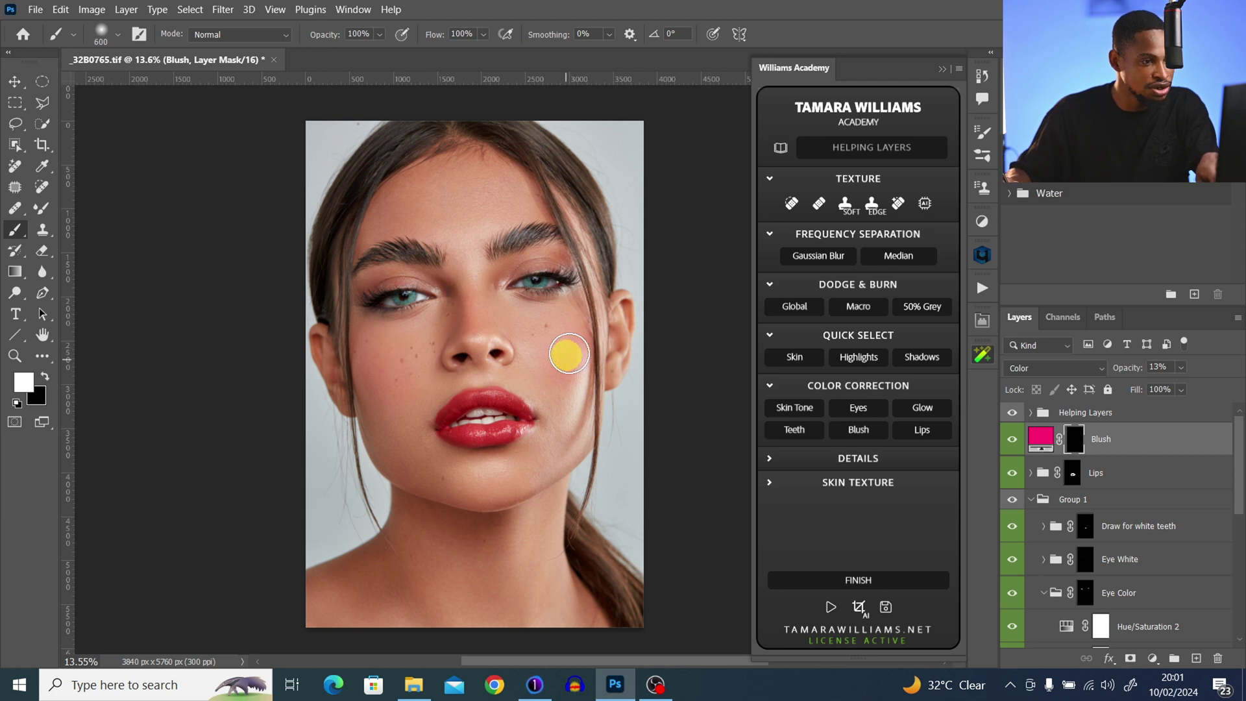
left_click_drag(573, 340, 551, 339)
mouse_move(372, 356)
left_mouse_down()
mouse_move(382, 370)
mouse_move(370, 352)
left_mouse_up()
key("bracketright")
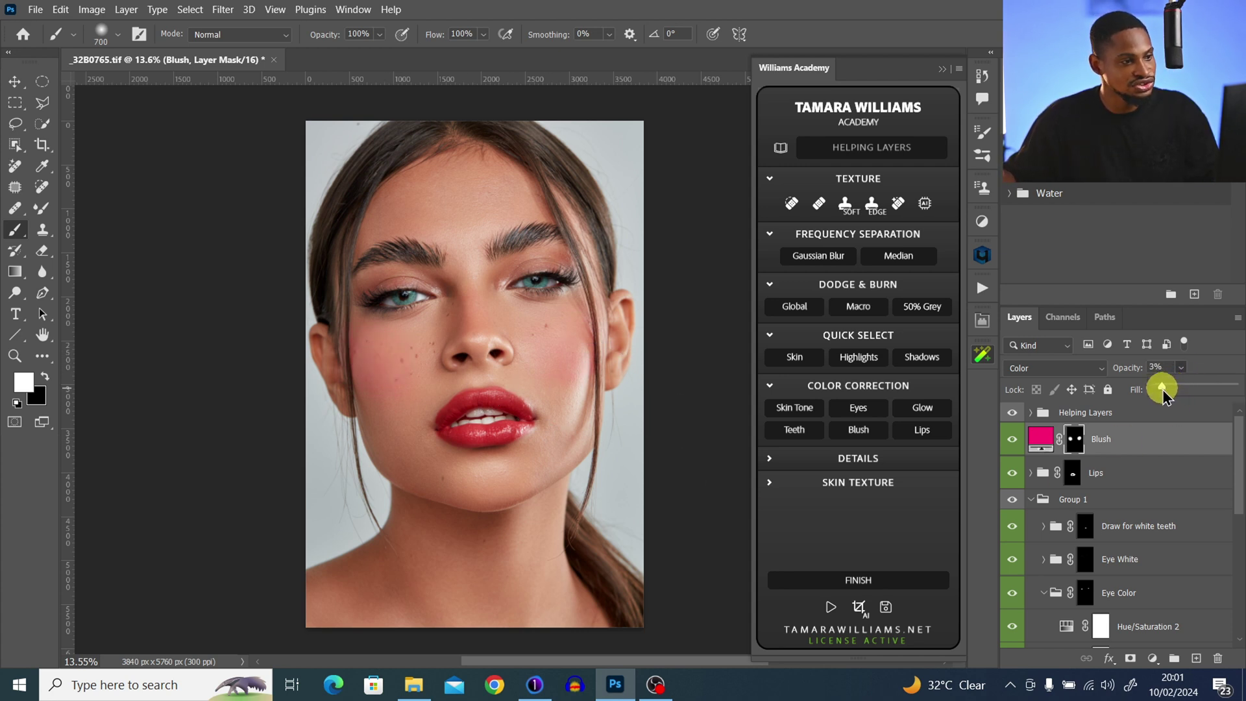
- Set the Blush layer's opacity to 11% and change its fill to a more saturated red based on a color sampled from the lips
left_click_drag(1166, 388, 1168, 389)
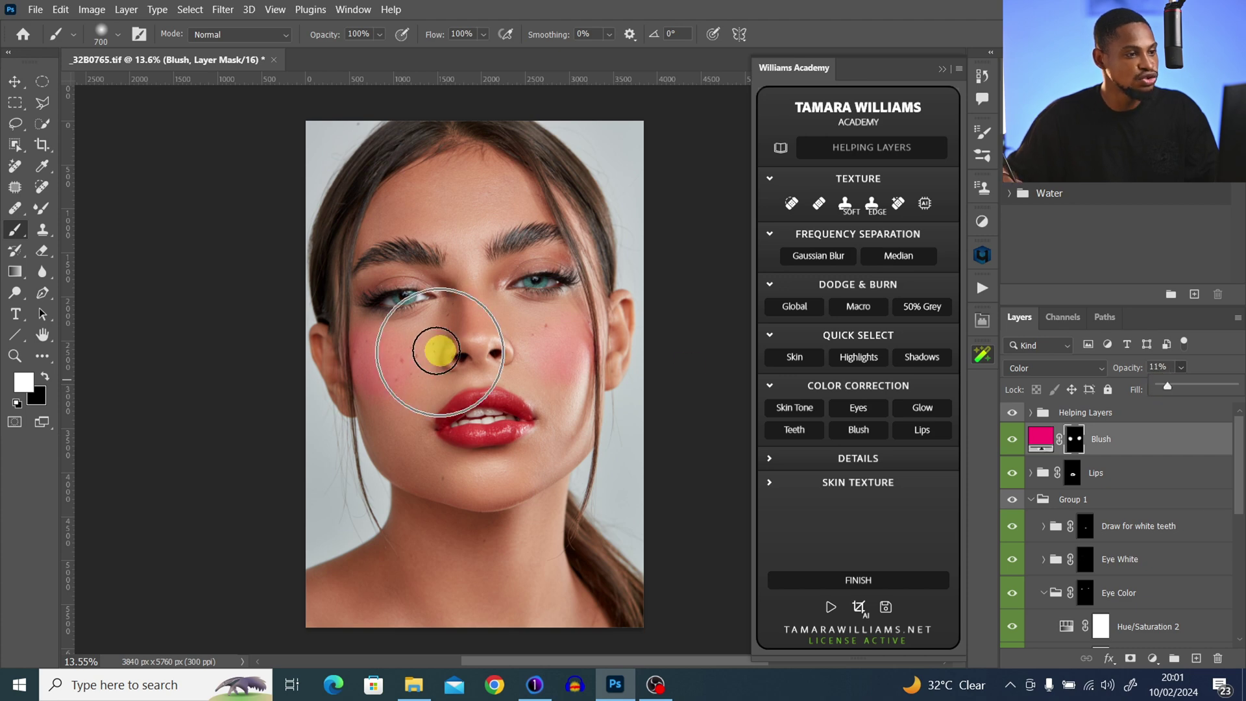
double_click(1043, 440)
double_click(1041, 439)
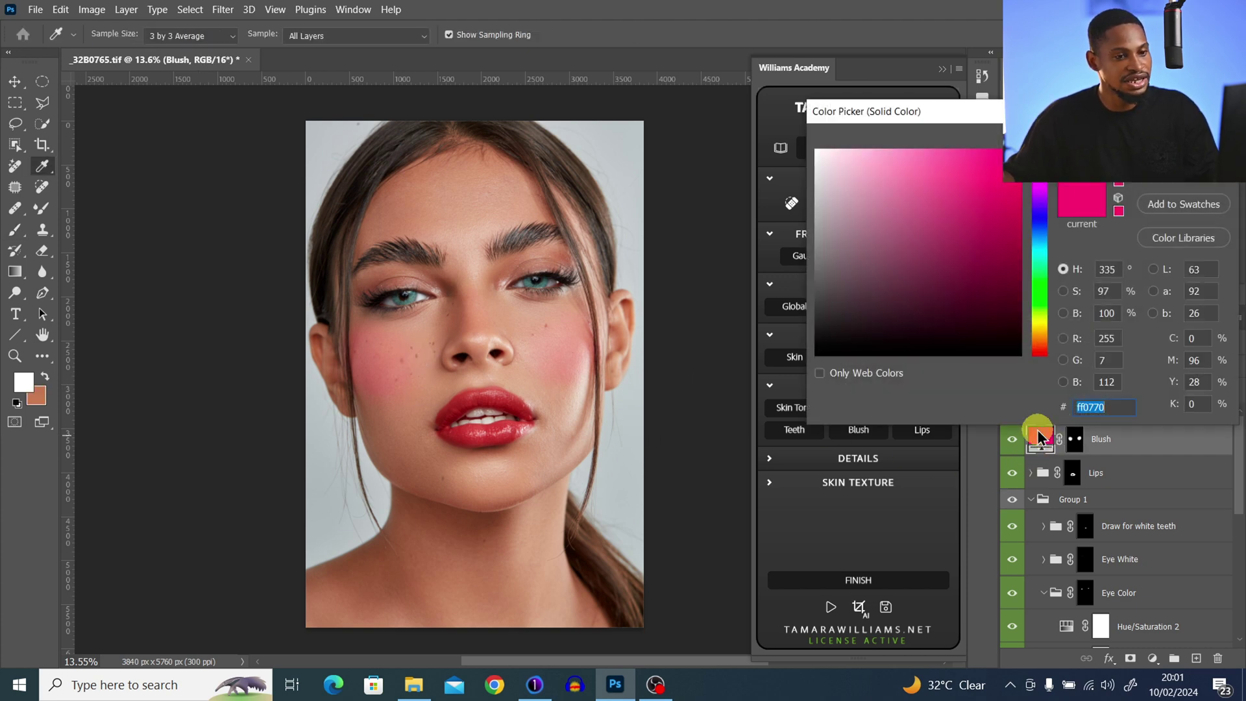
left_click_drag(1047, 154, 1042, 171)
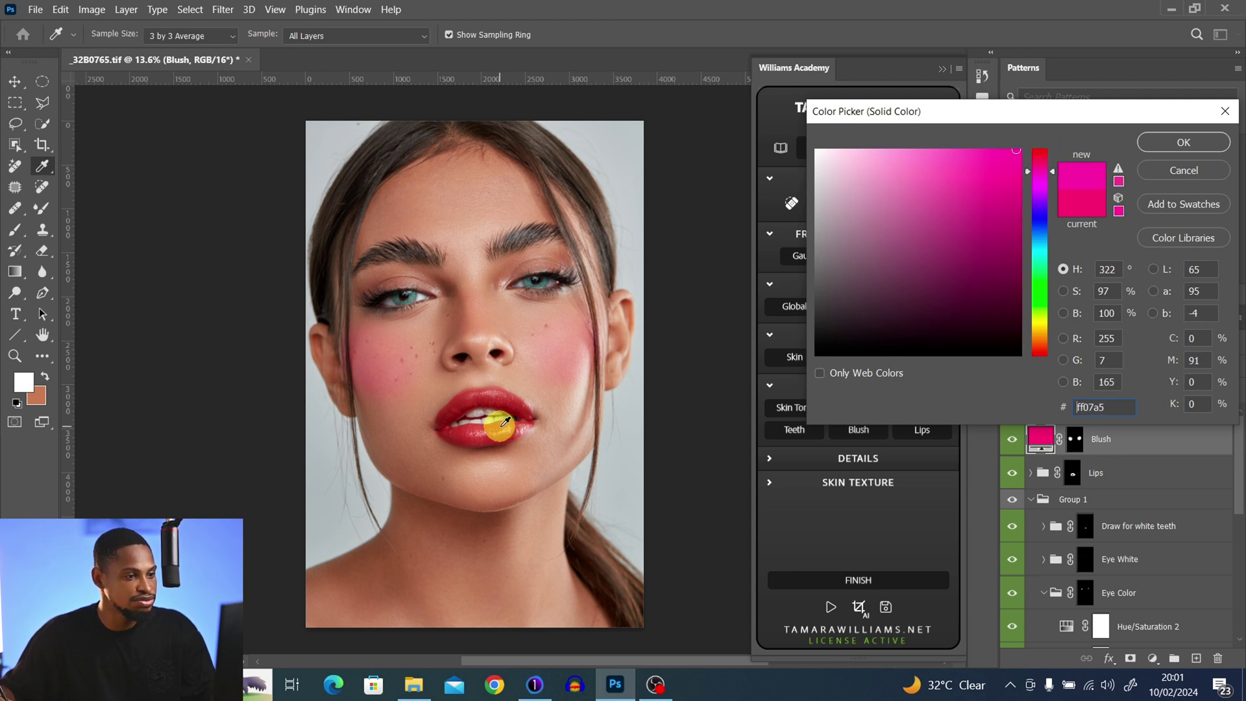
left_click(505, 422)
left_click(492, 413)
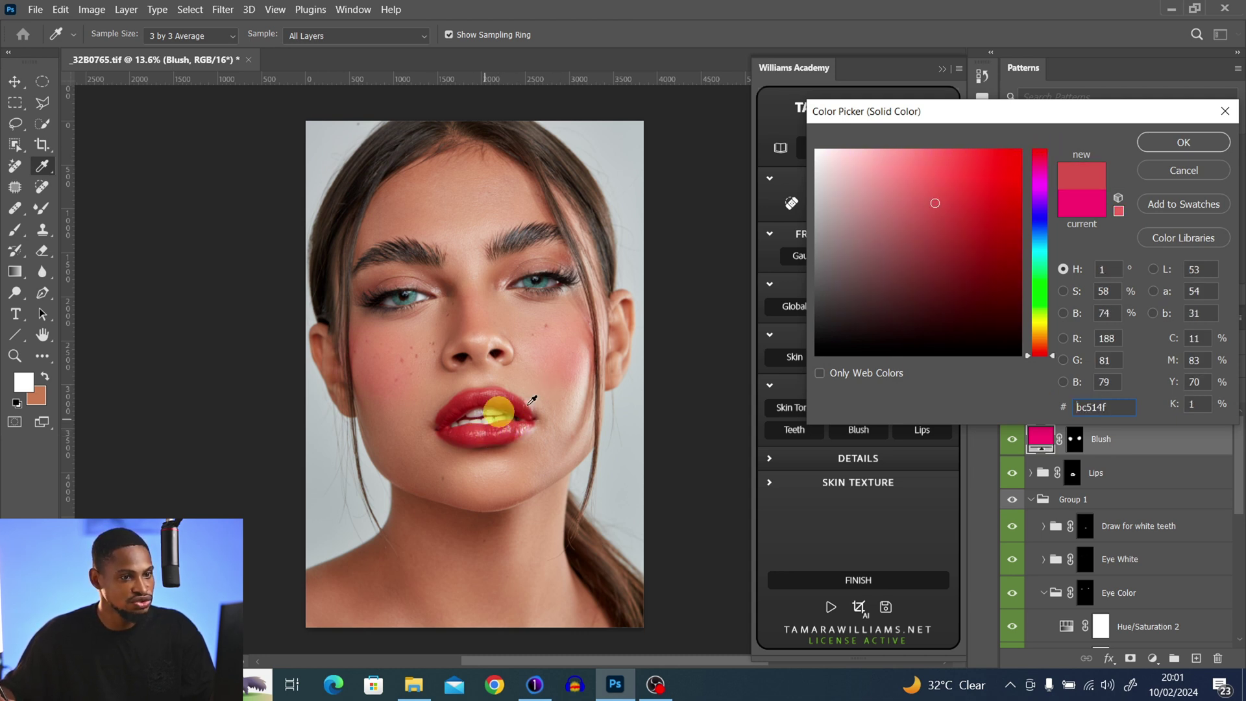
left_click_drag(952, 196, 971, 188)
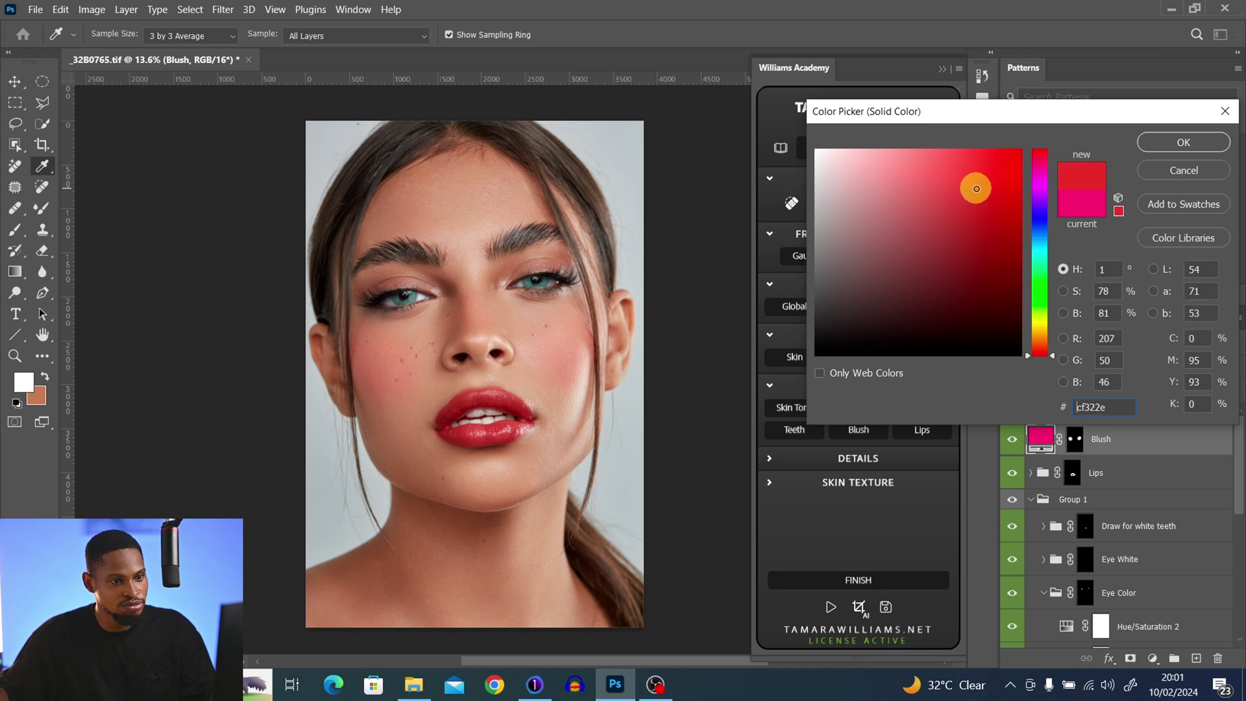
left_click(1188, 144)
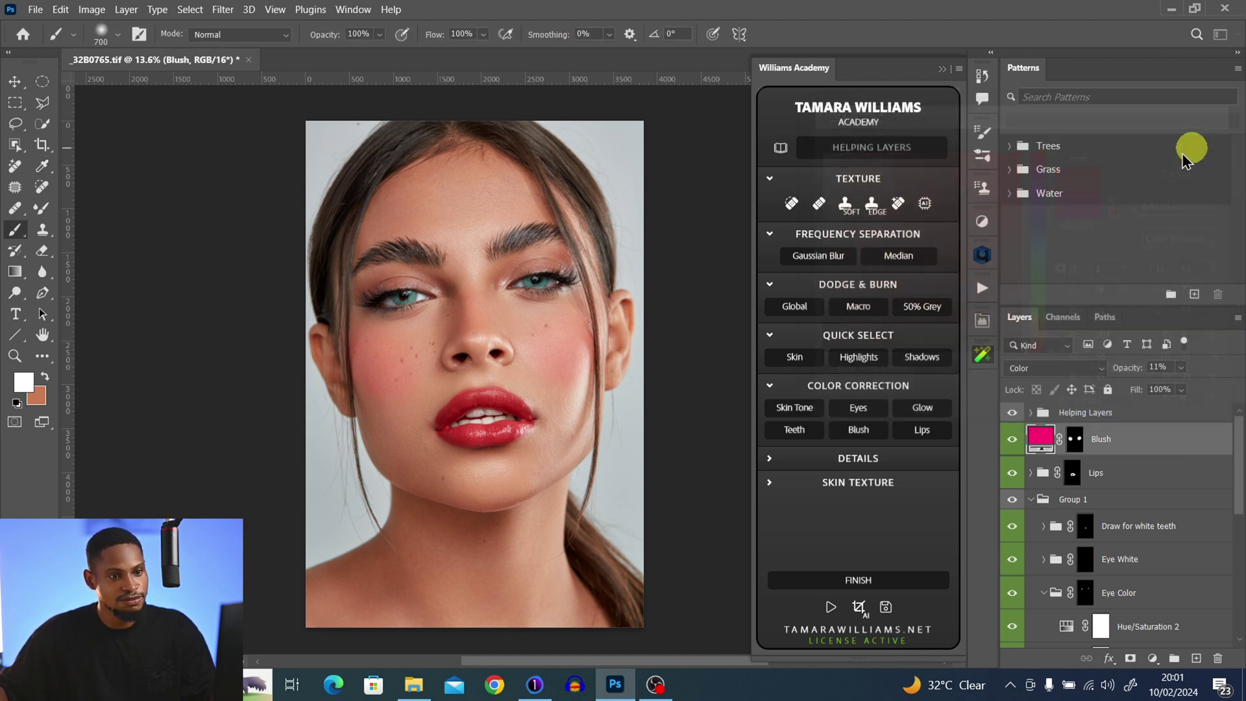
- Lower the Blush layer's opacity to 7% and check the cheeks with the blush hidden and shown
left_click(1181, 368)
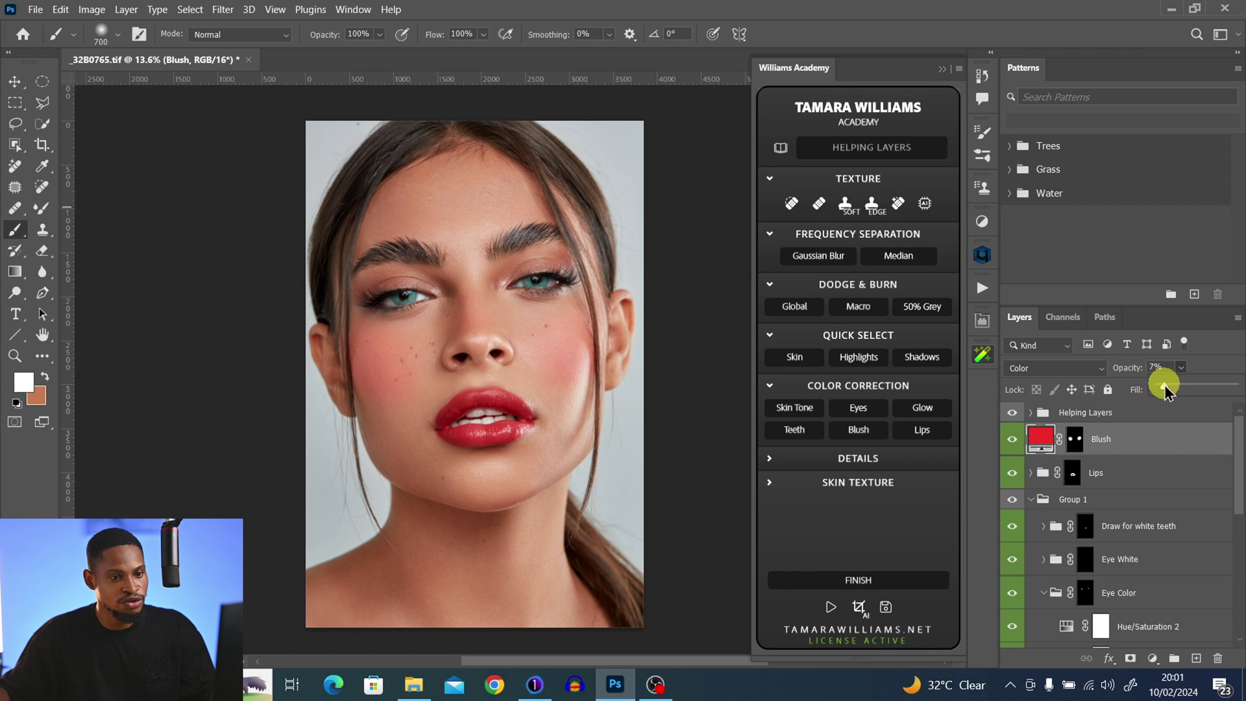
left_click_drag(1167, 389, 1164, 387)
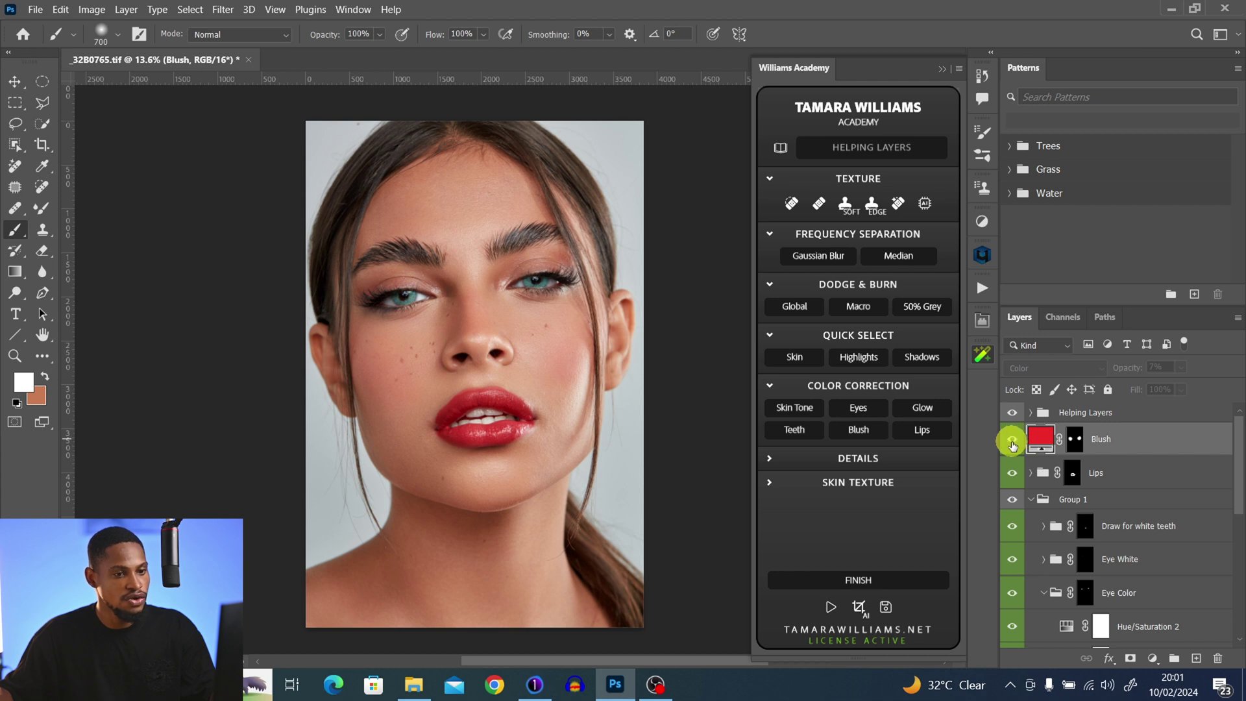
key("ctrl+space")
mouse_move(538, 382)
left_mouse_down()
mouse_move(488, 397)
mouse_move(506, 398)
left_mouse_up()
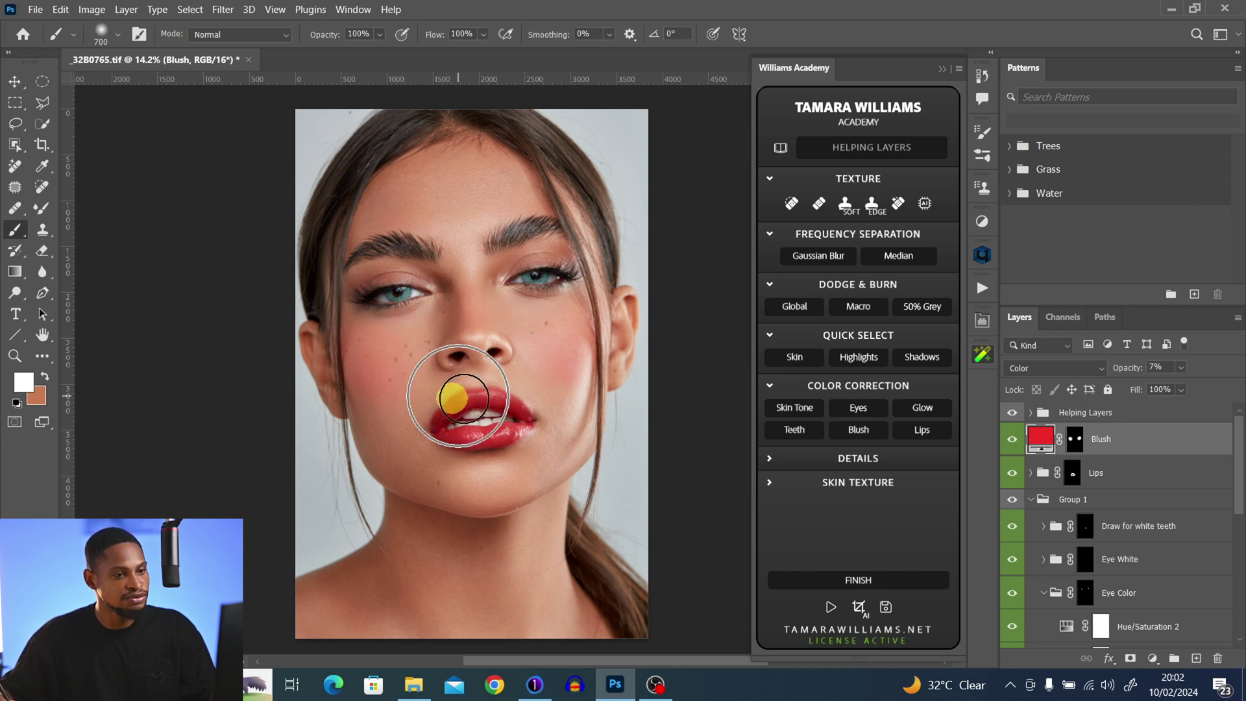
- Add the Glow correction and fill its Highlights group mask with white through a quick selection of the highlights
left_click(924, 409)
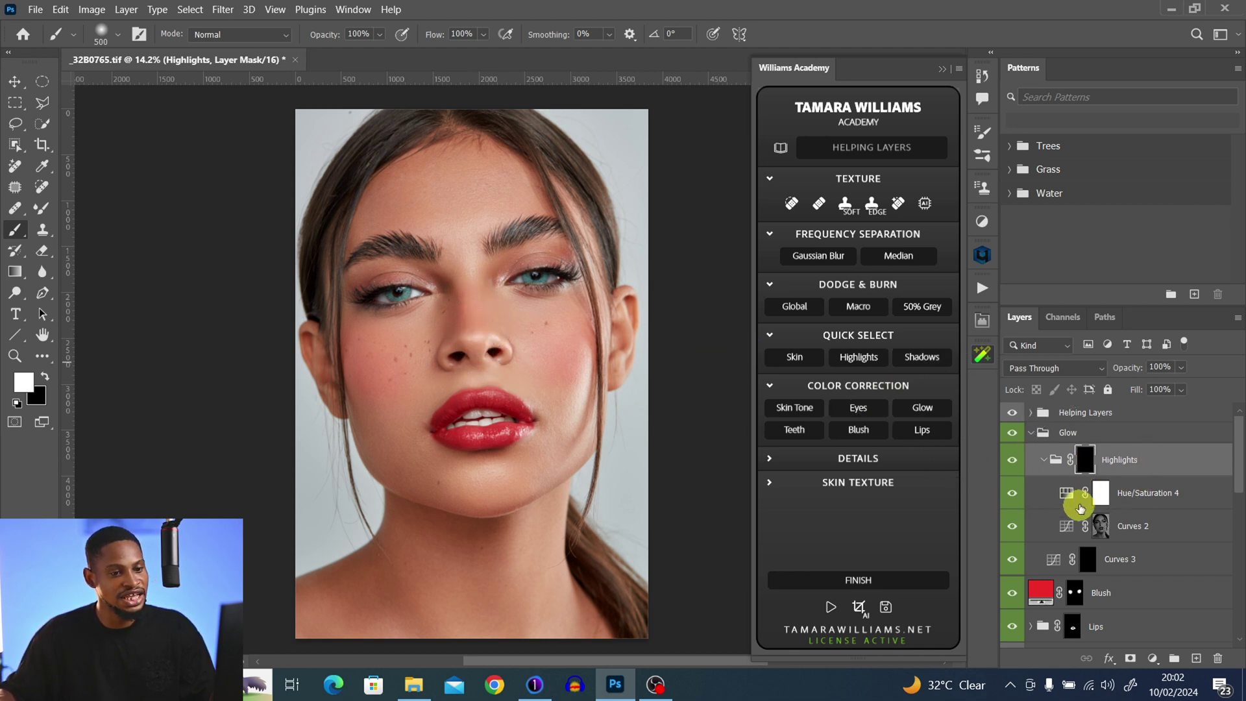
left_click(859, 358)
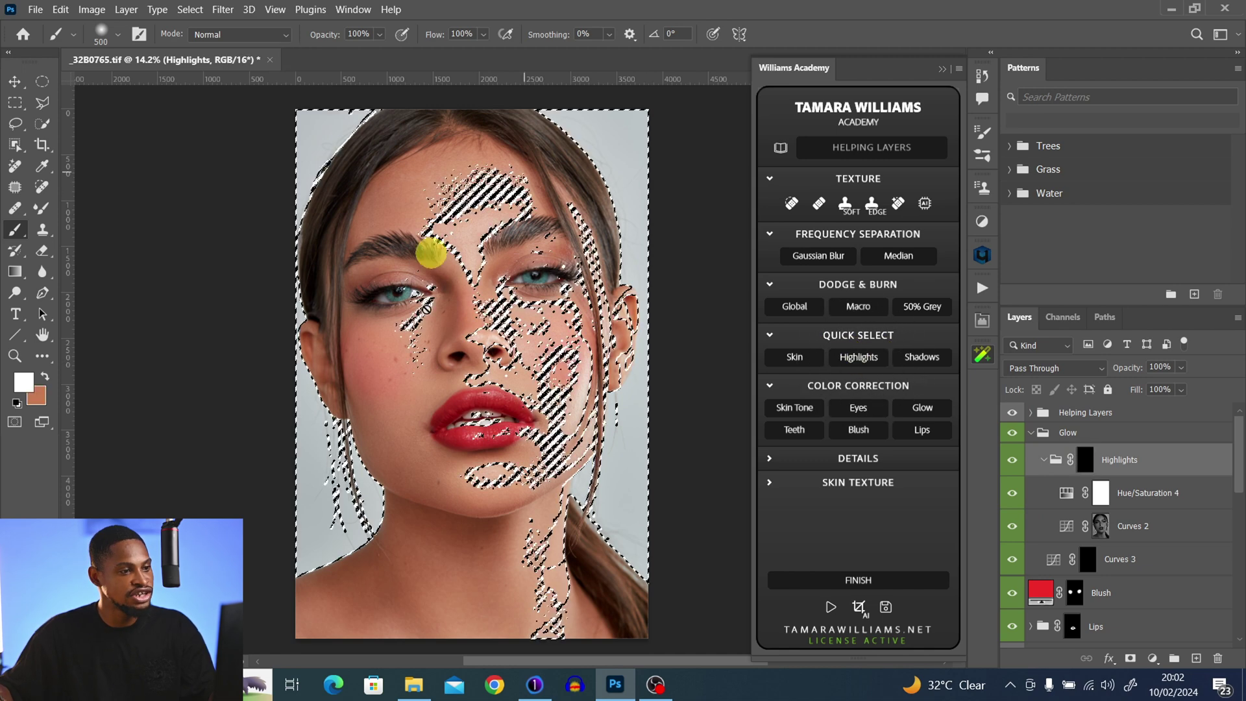
left_click(1085, 459)
key("alt+BackSpace")
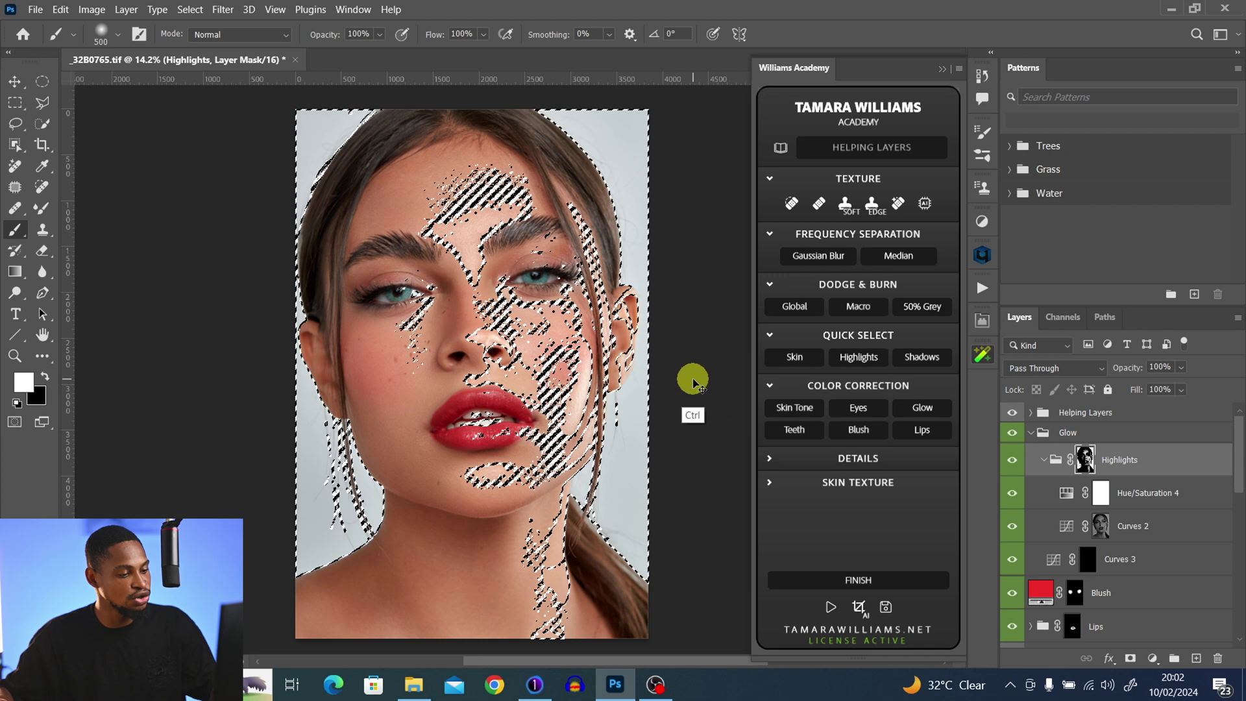
key("ctrl+d")
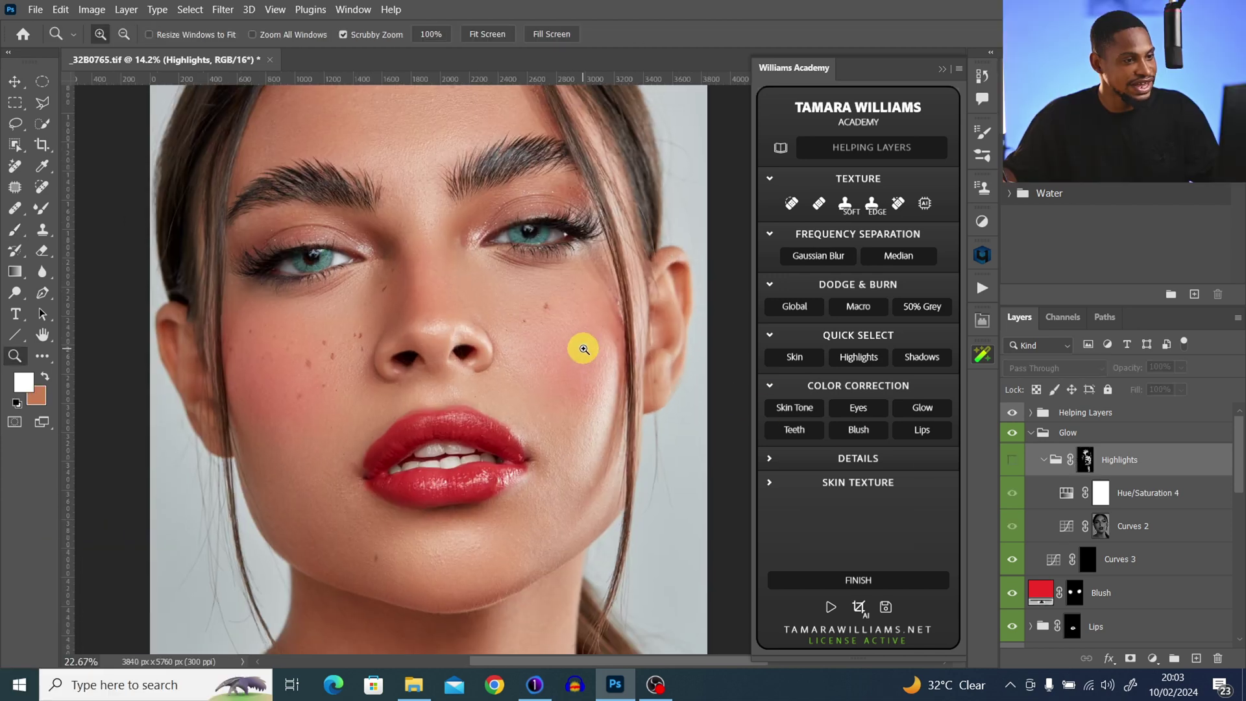
- Compare the face with the Highlights glow group hidden and shown
left_click(583, 349)
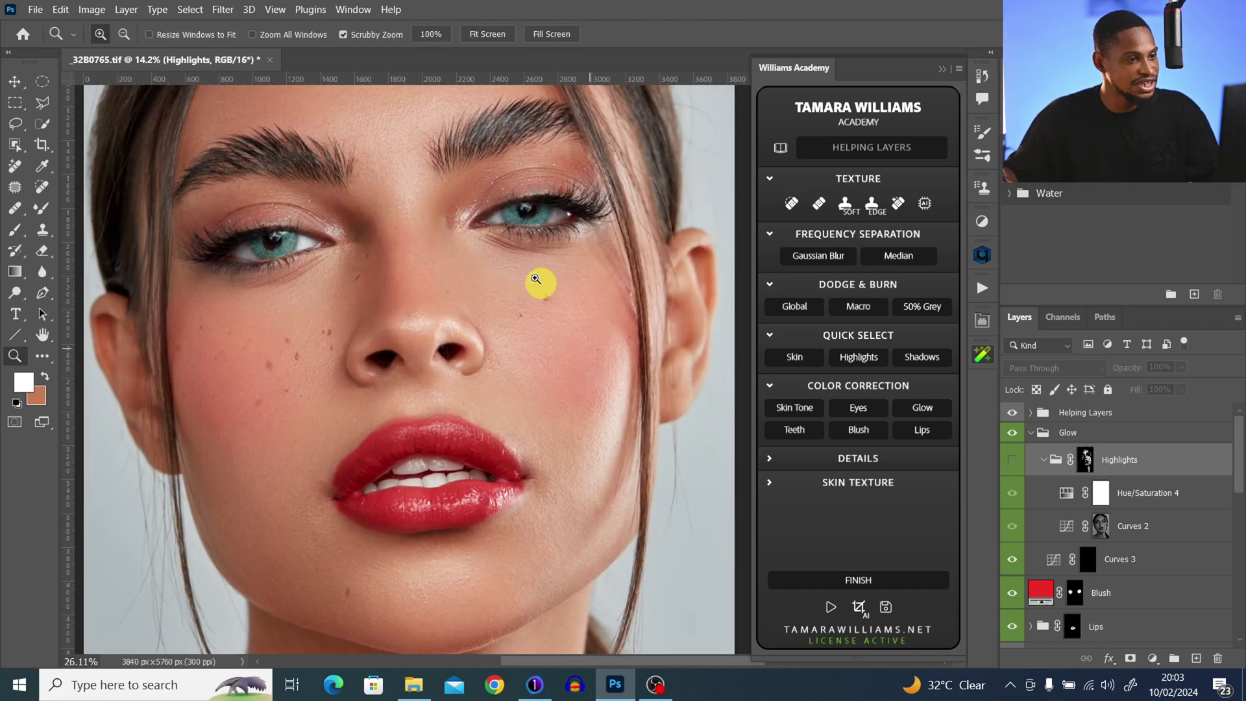
key("b")
left_click(1011, 469)
left_click(1014, 467)
left_click(1015, 467)
left_click(1014, 468)
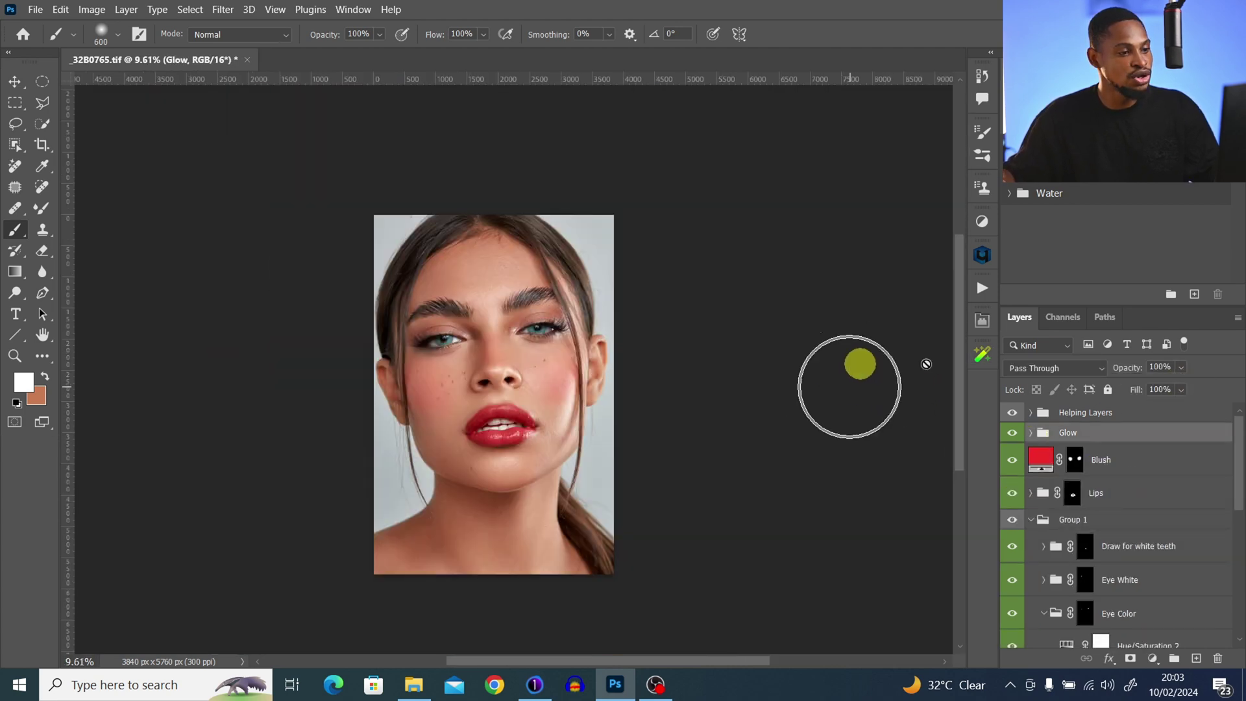
- Generate the finish layer with the retouching panel and inspect its effect up close around the eyes and forehead
left_click(982, 356)
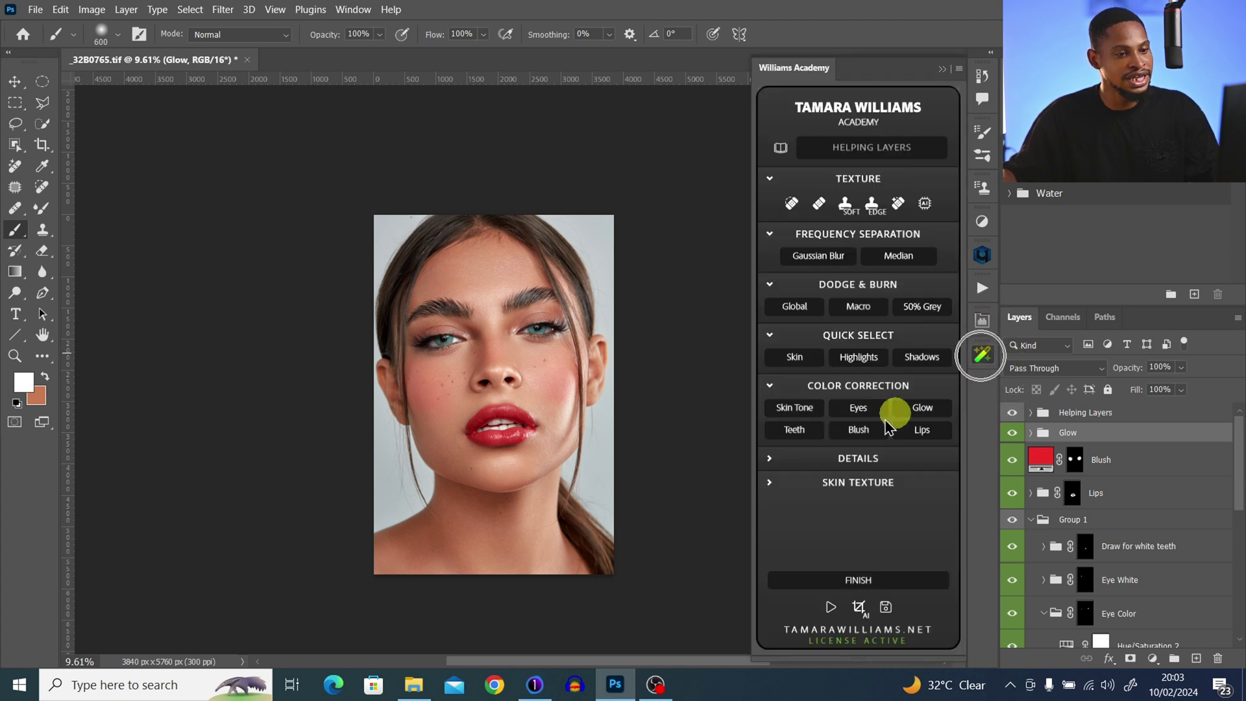
left_click(850, 575)
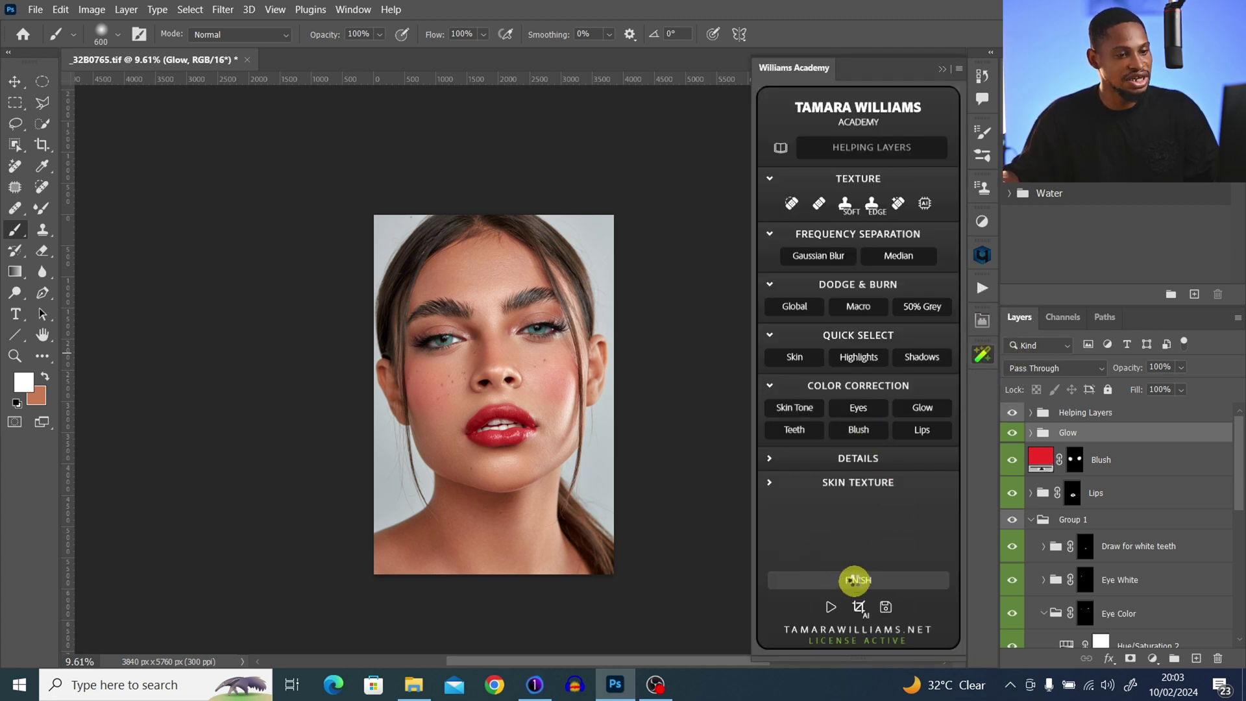
left_click_drag(532, 351, 574, 354)
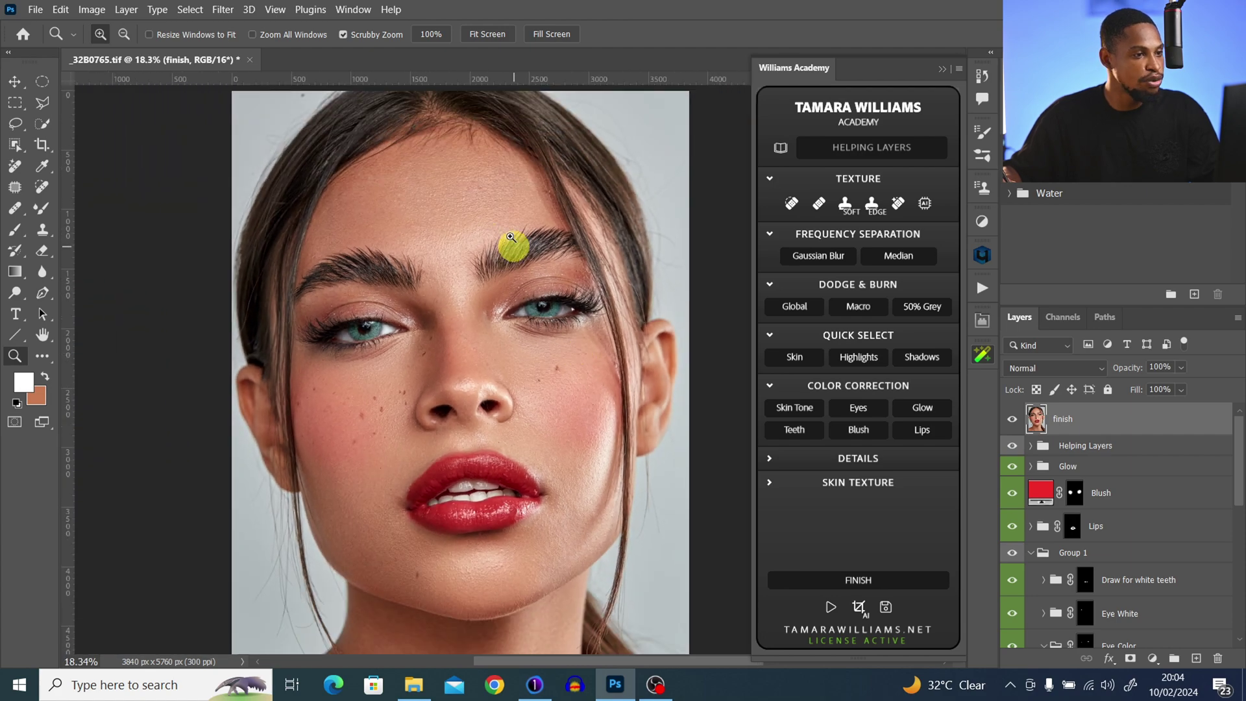
left_click_drag(506, 238, 588, 239)
key("b")
left_click(1012, 419)
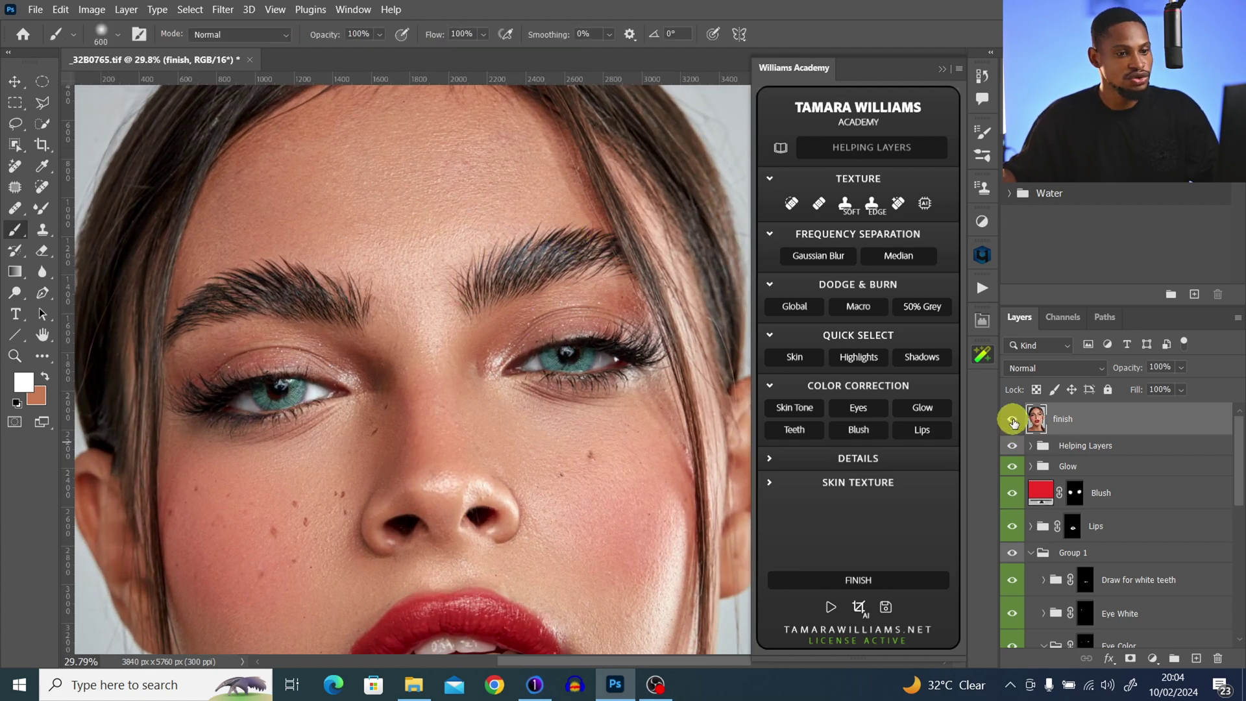
- Reduce the finish layer's opacity to 49%
key("z")
left_click_drag(573, 448, 508, 444)
key("b")
left_click(1181, 367)
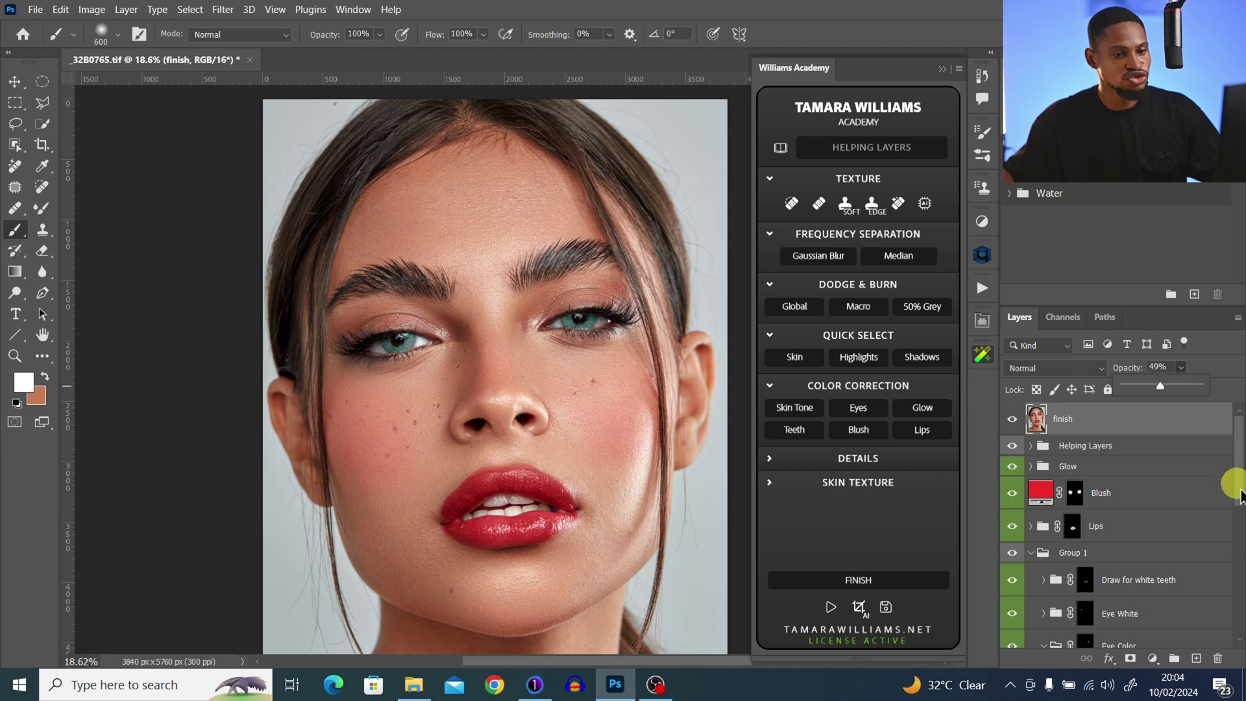
- Group all retouching layers from the finish layer down to Layer 1, leaving the Background outside
left_click_drag(1238, 493, 1229, 624)
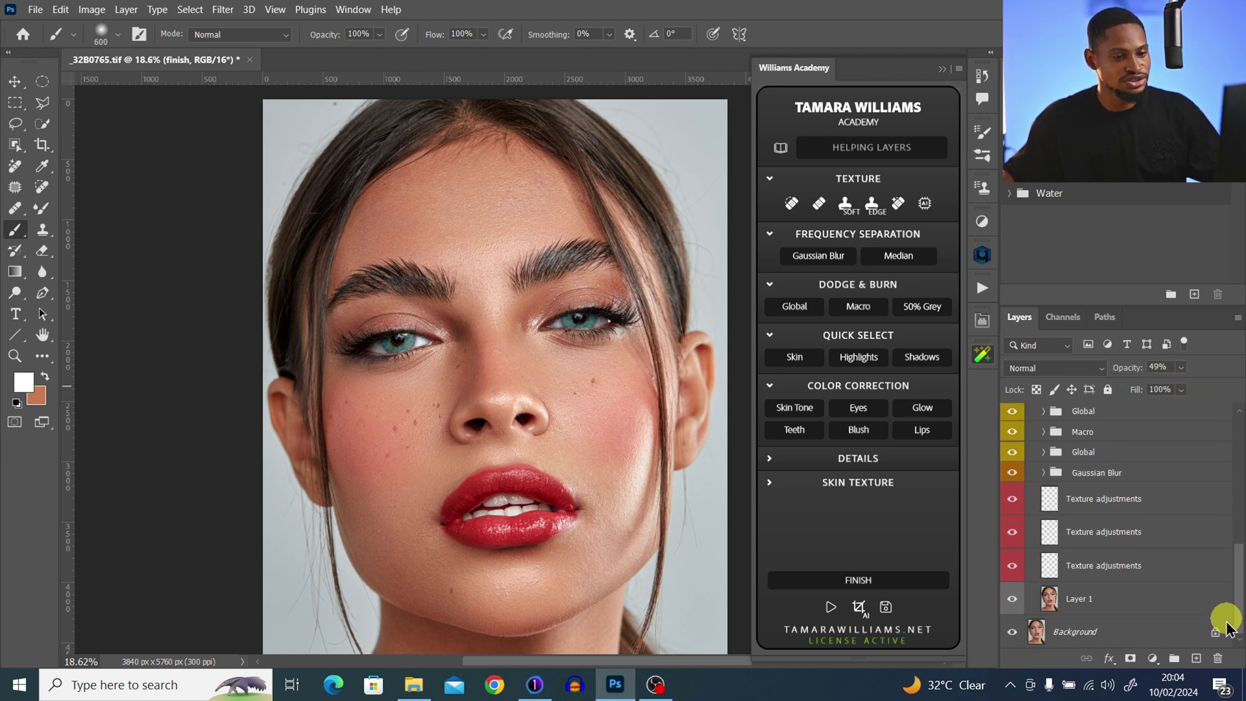
left_click(1122, 601, "shift")
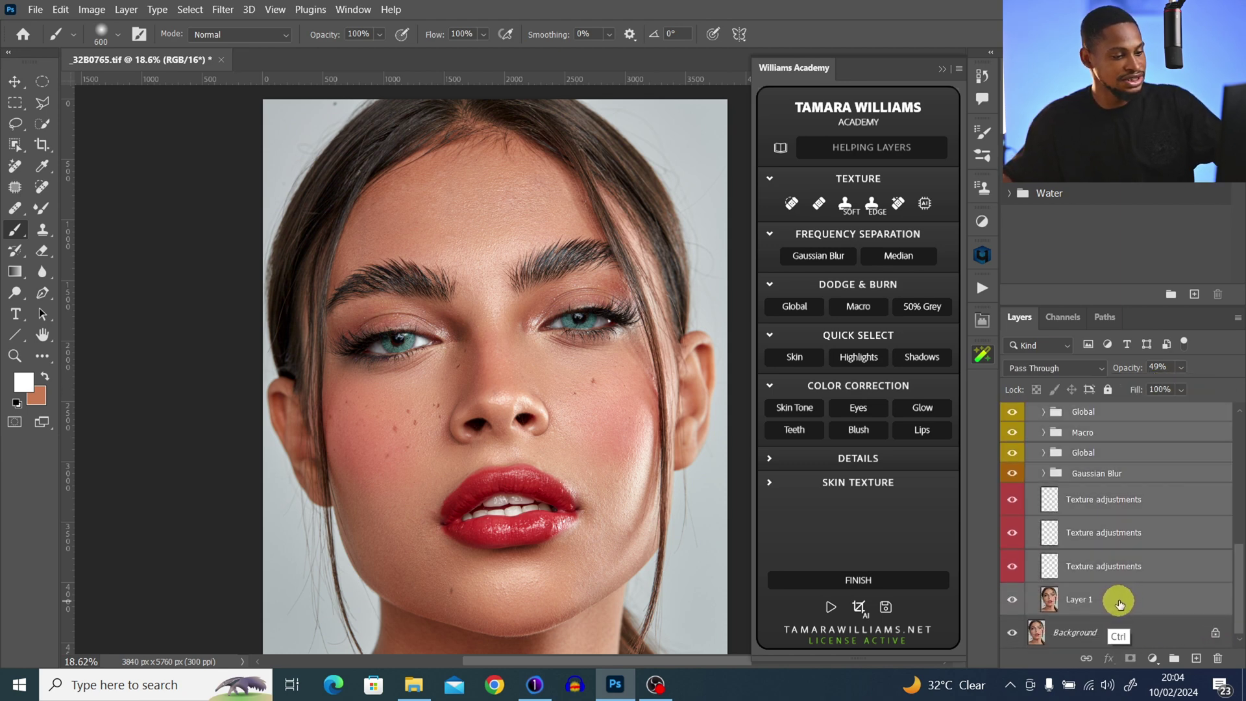
key("ctrl+g")
- Fit the whole portrait in view and compare before and after by hiding and showing the retouching group
key("ctrl+0")
left_click(1012, 413)
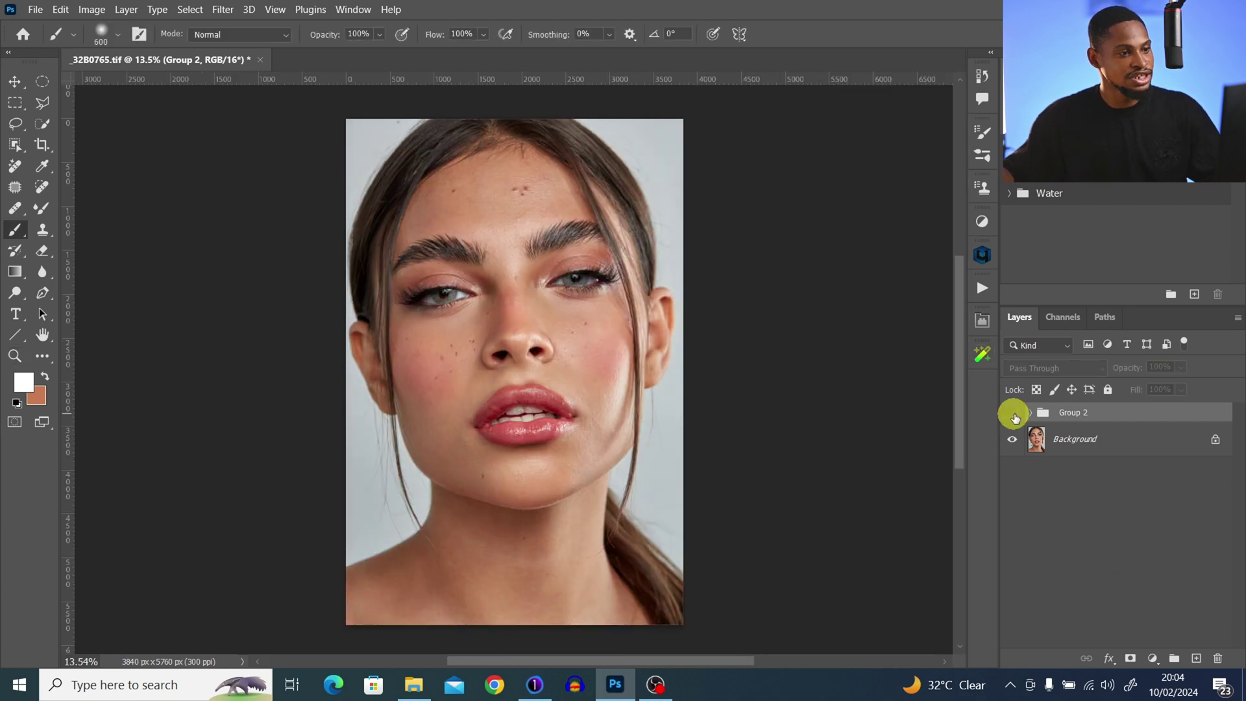
left_click(1013, 413)
left_click(1014, 415)
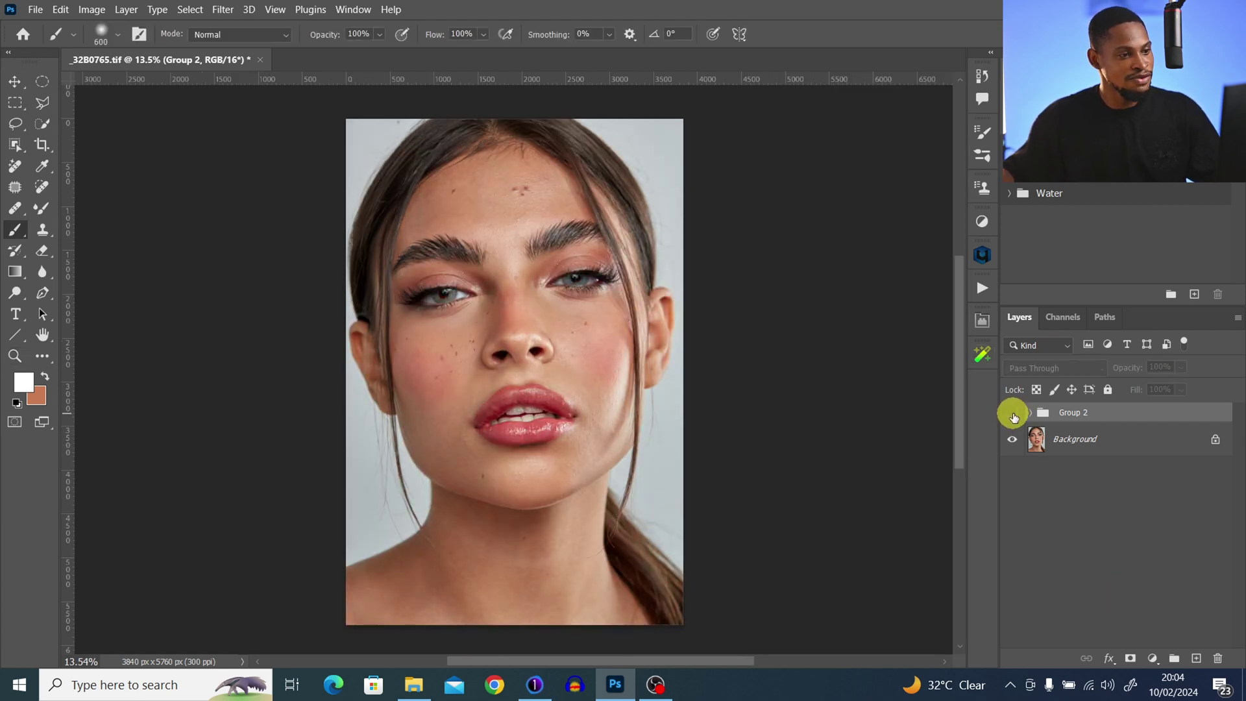